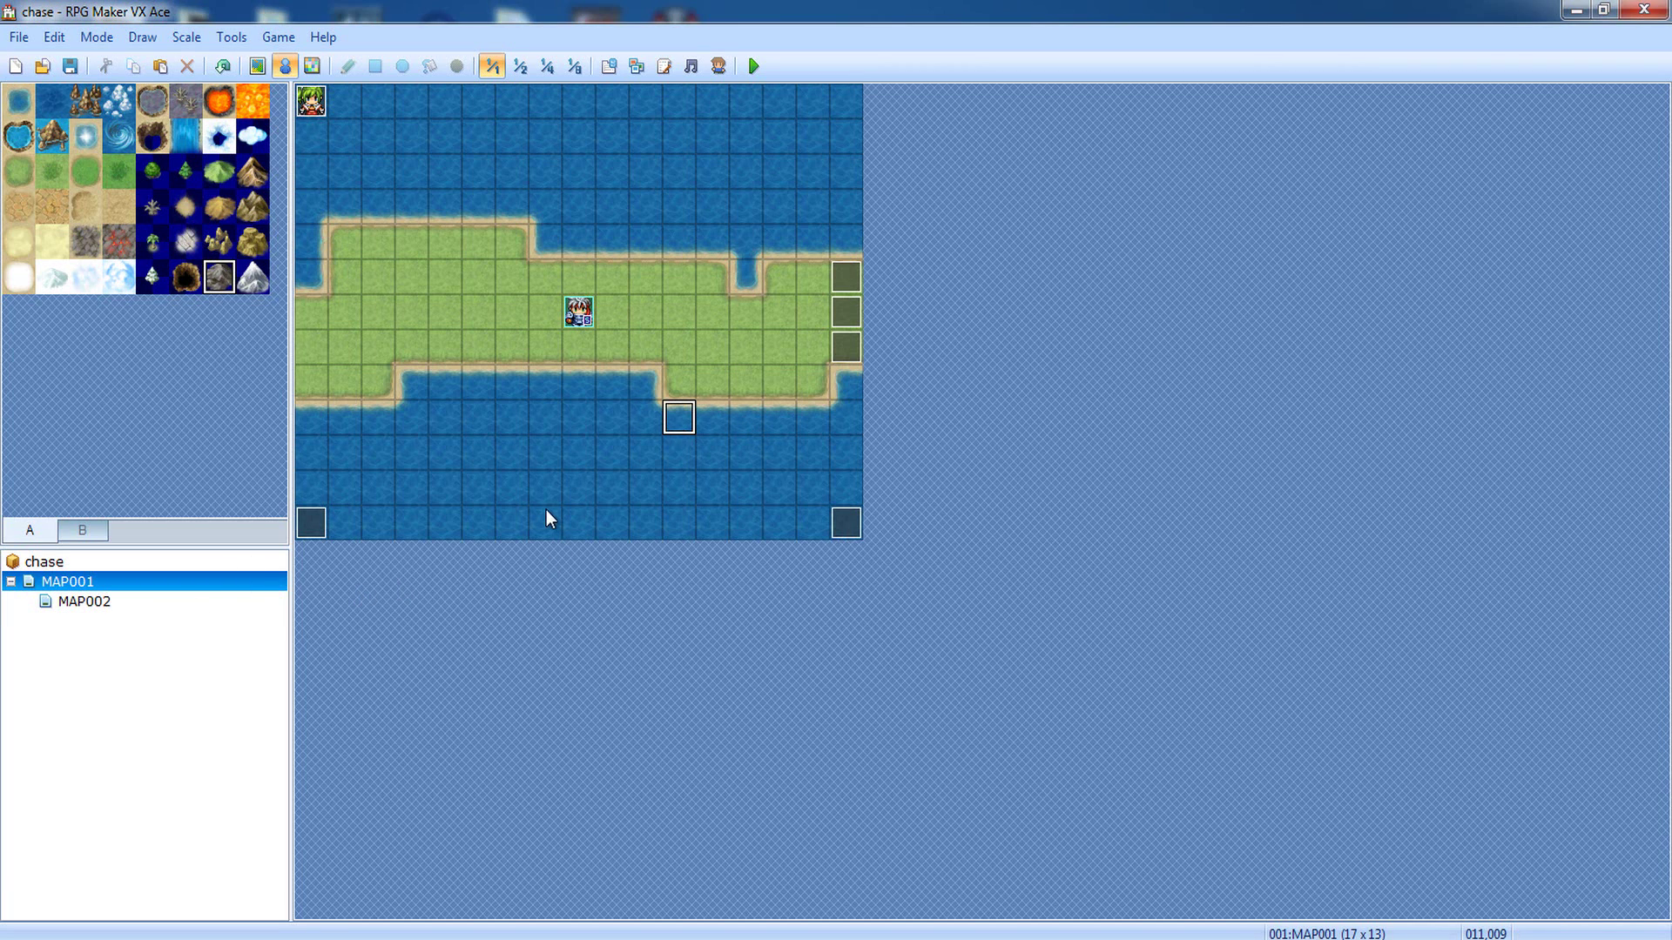
Step: Select MAP001 tiles 013,012, 013,007 and 001,001
click(736, 524)
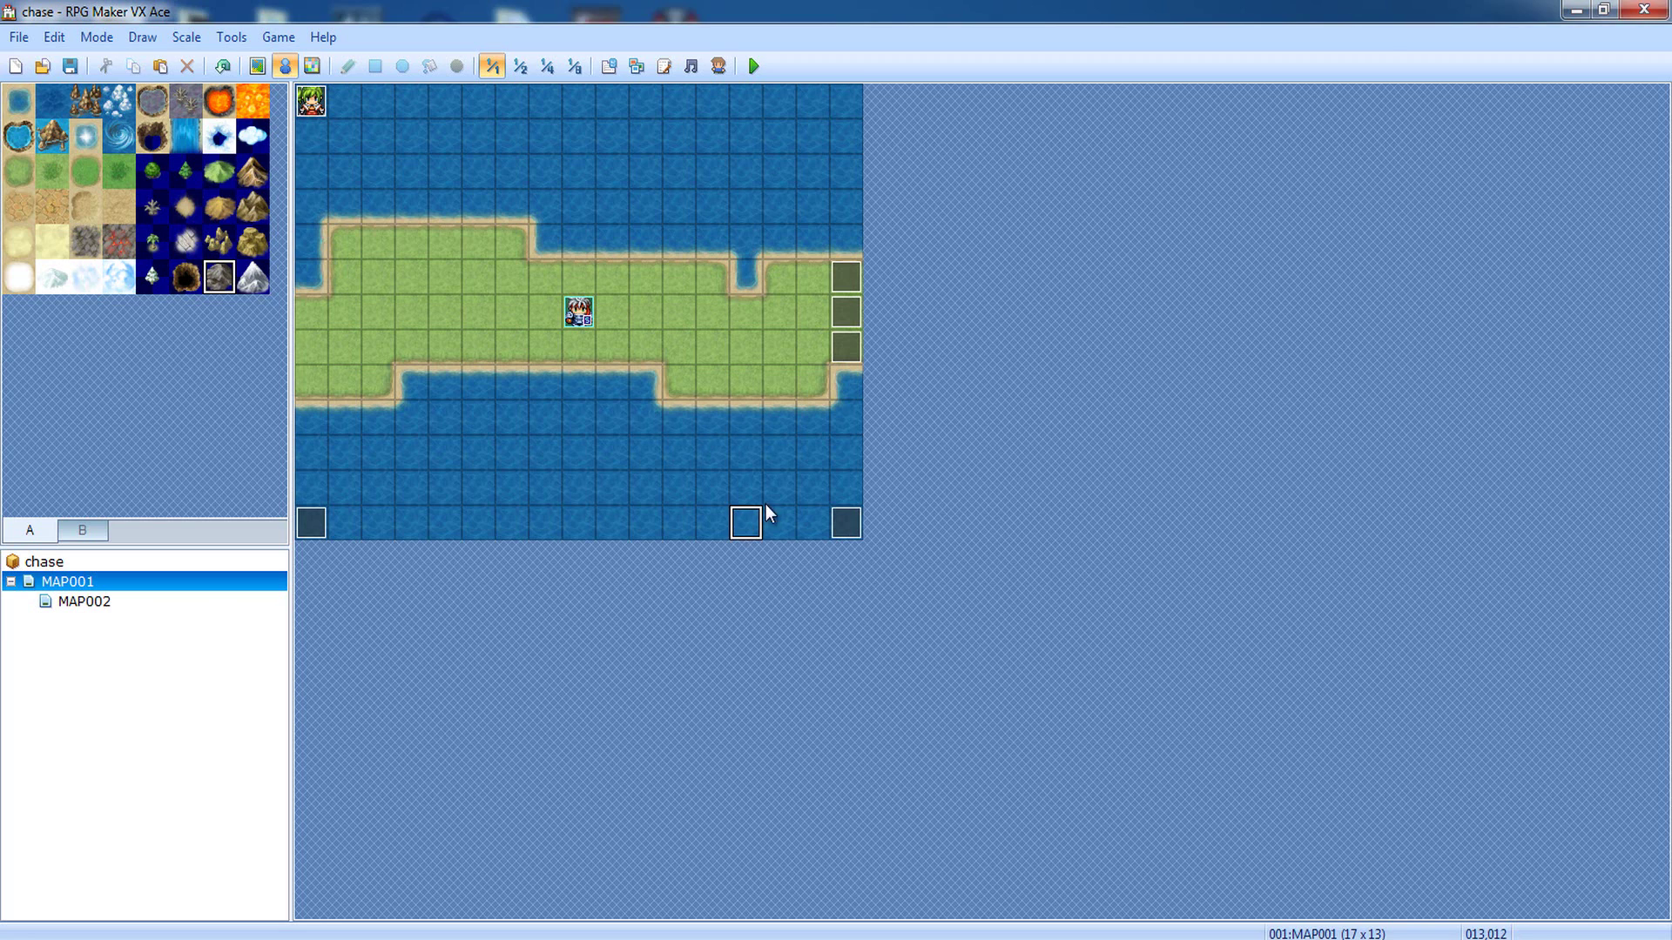
click(747, 347)
click(808, 451)
click(347, 124)
Step: In the Chaser event, keep switch 0001 chase as the page condition and close it
double_click(311, 103)
drag(730, 87, 956, 48)
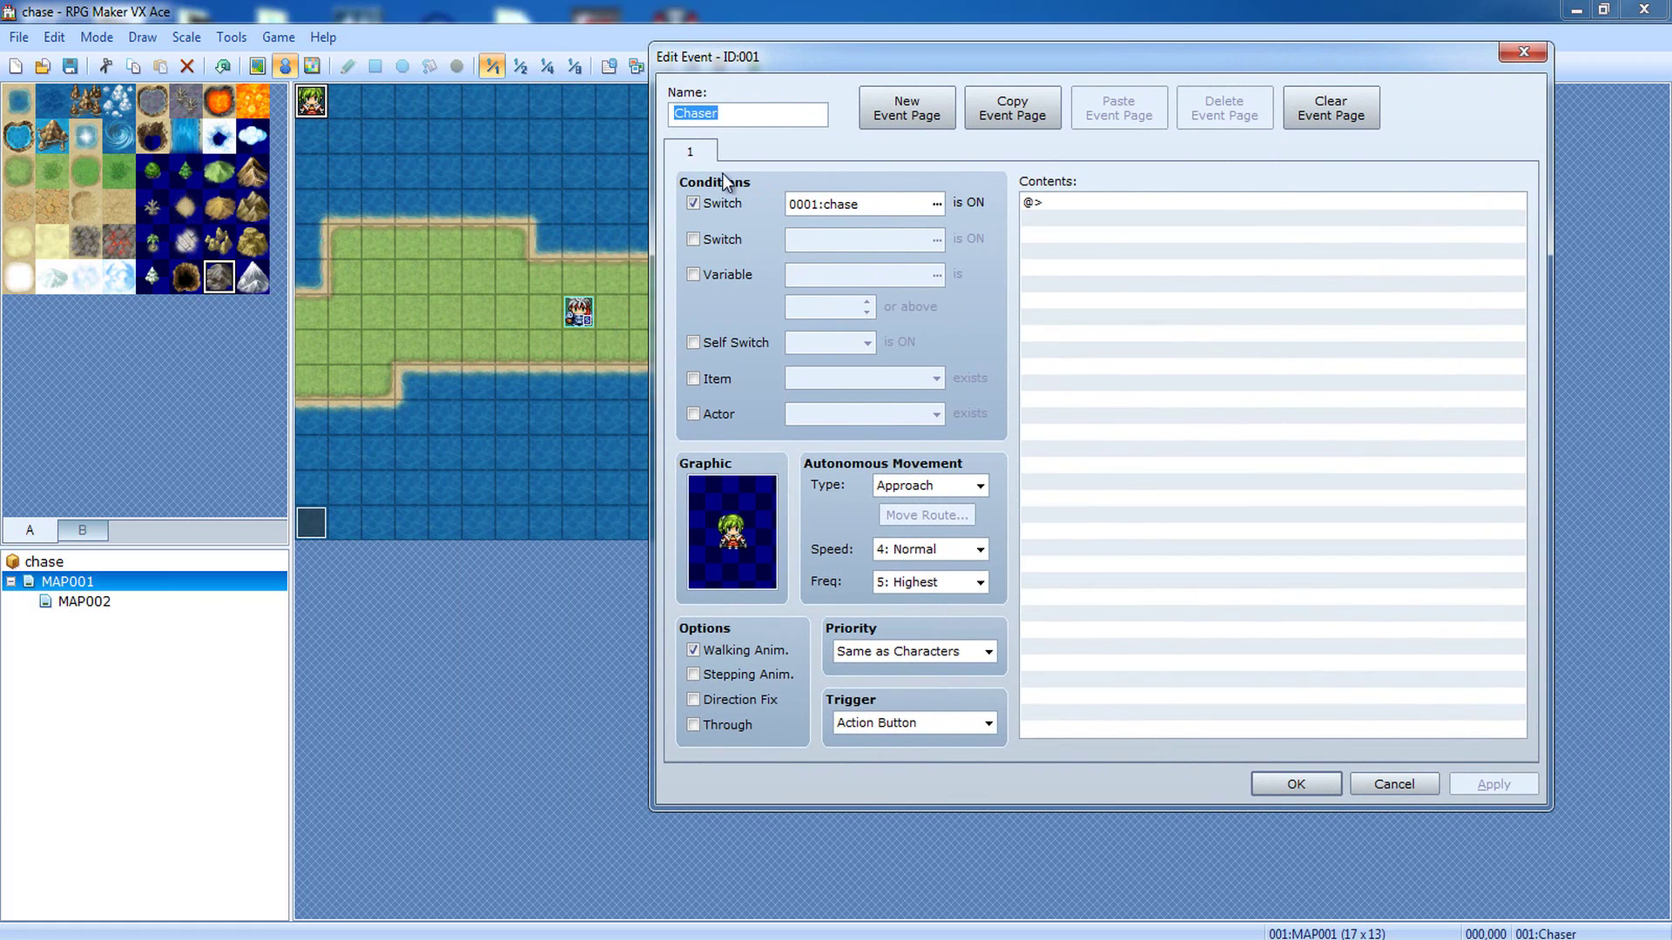
click(747, 116)
drag(770, 114, 629, 106)
click(858, 203)
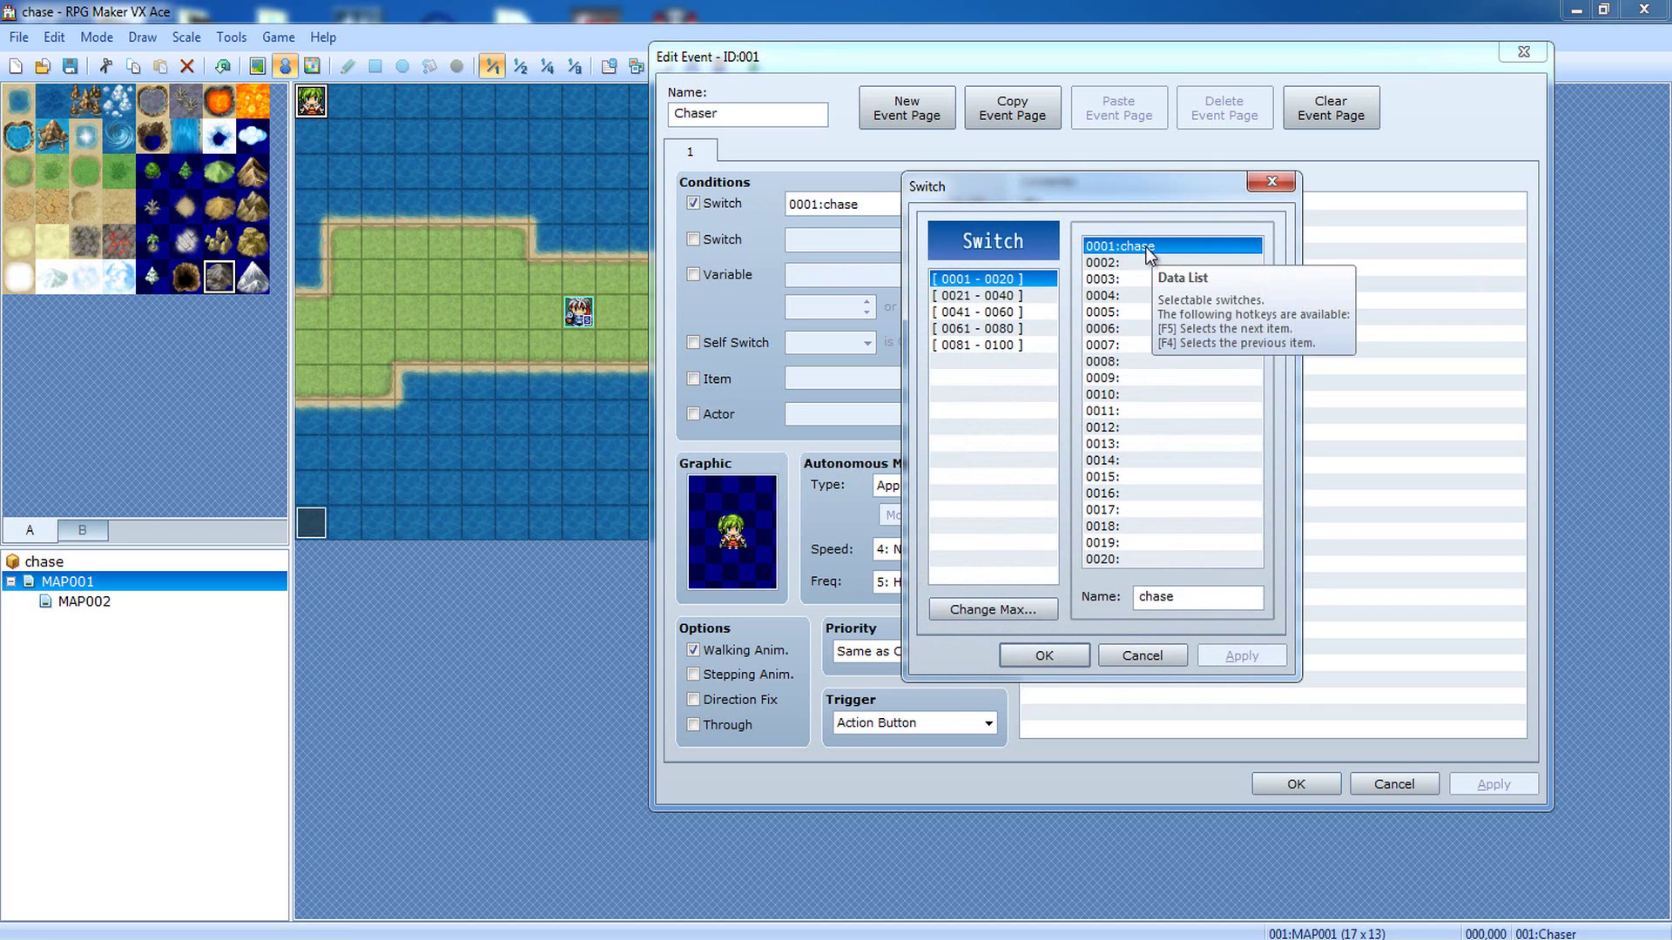
double_click(1206, 601)
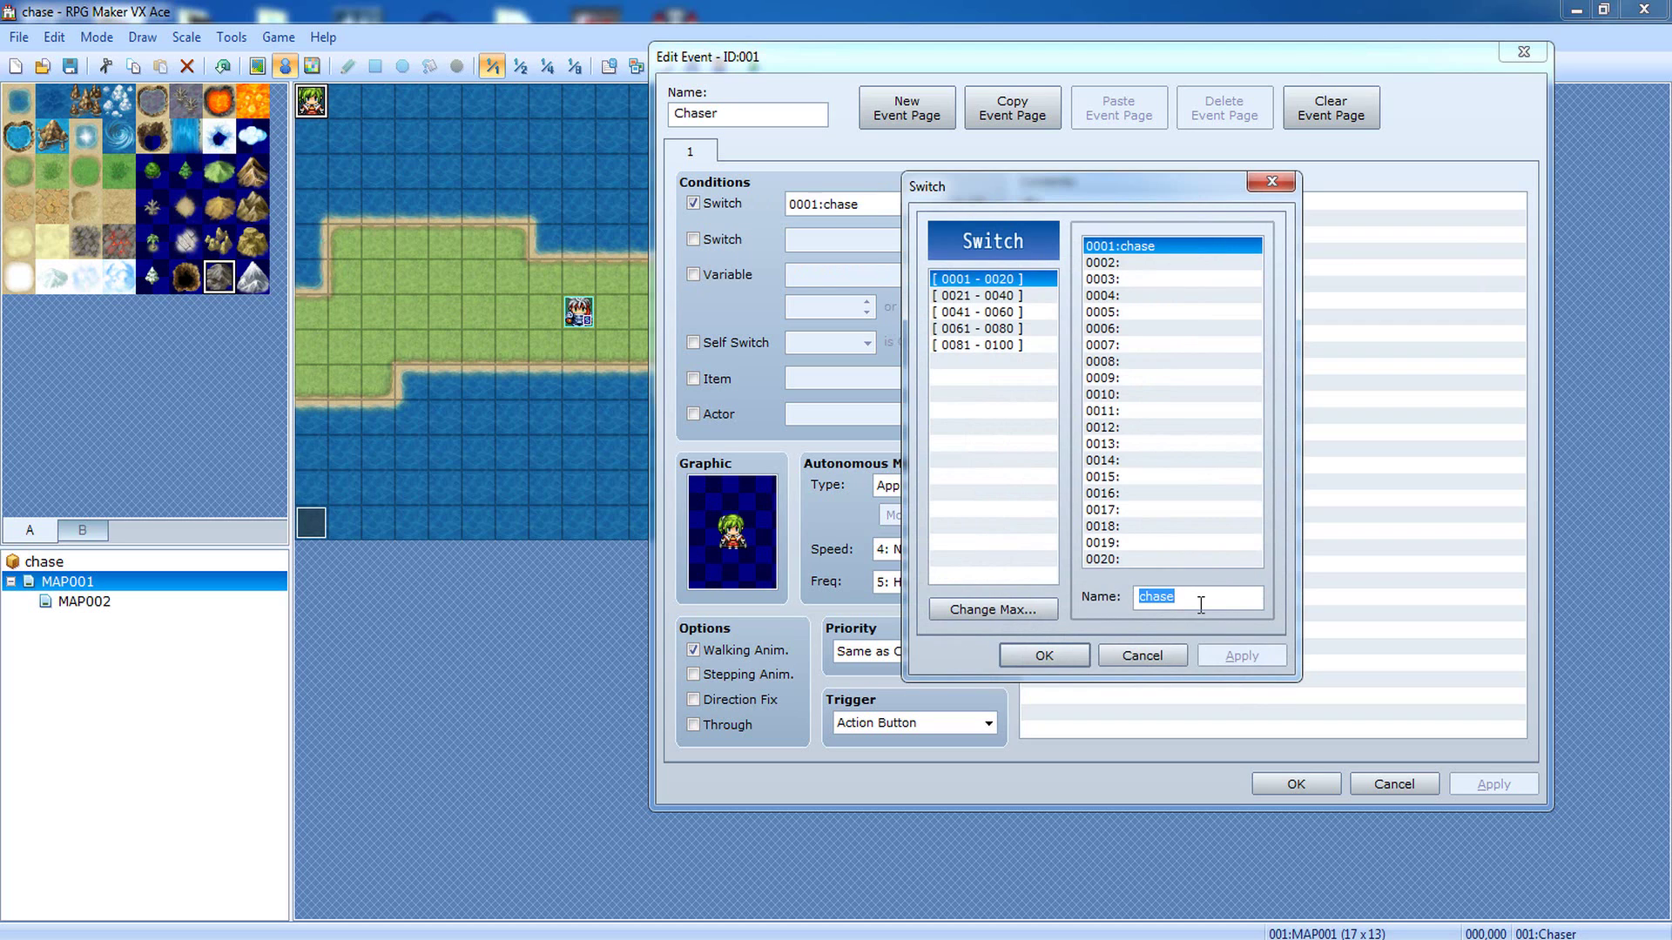
click(1201, 601)
click(1155, 444)
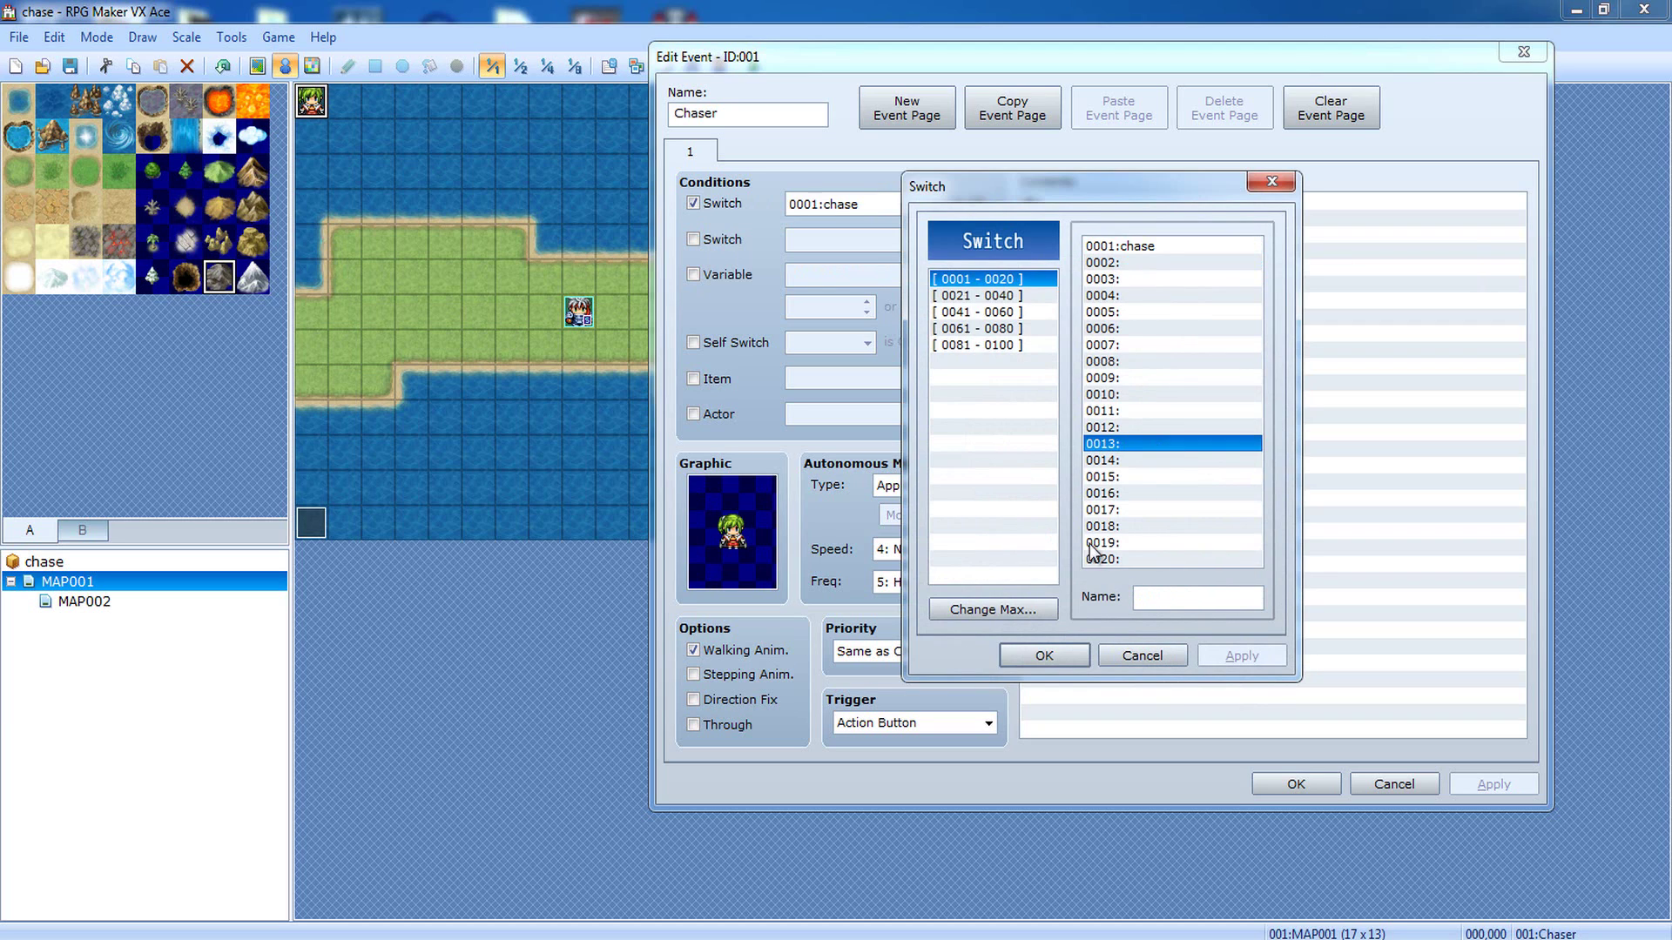
click(1155, 248)
double_click(1212, 597)
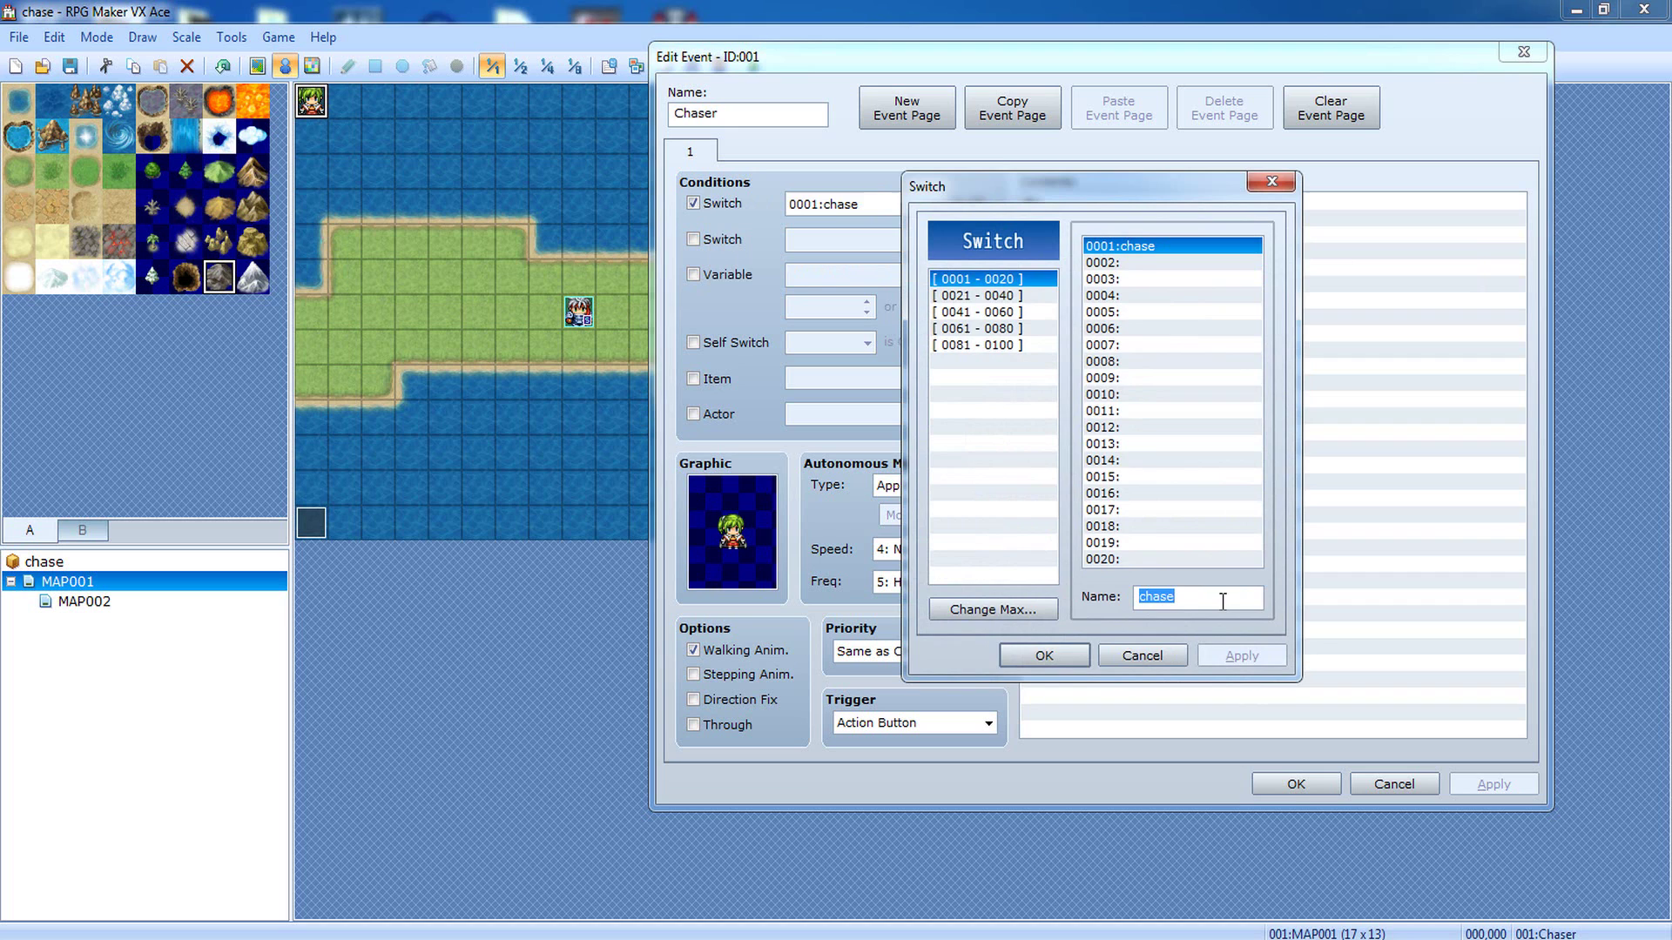
click(1138, 654)
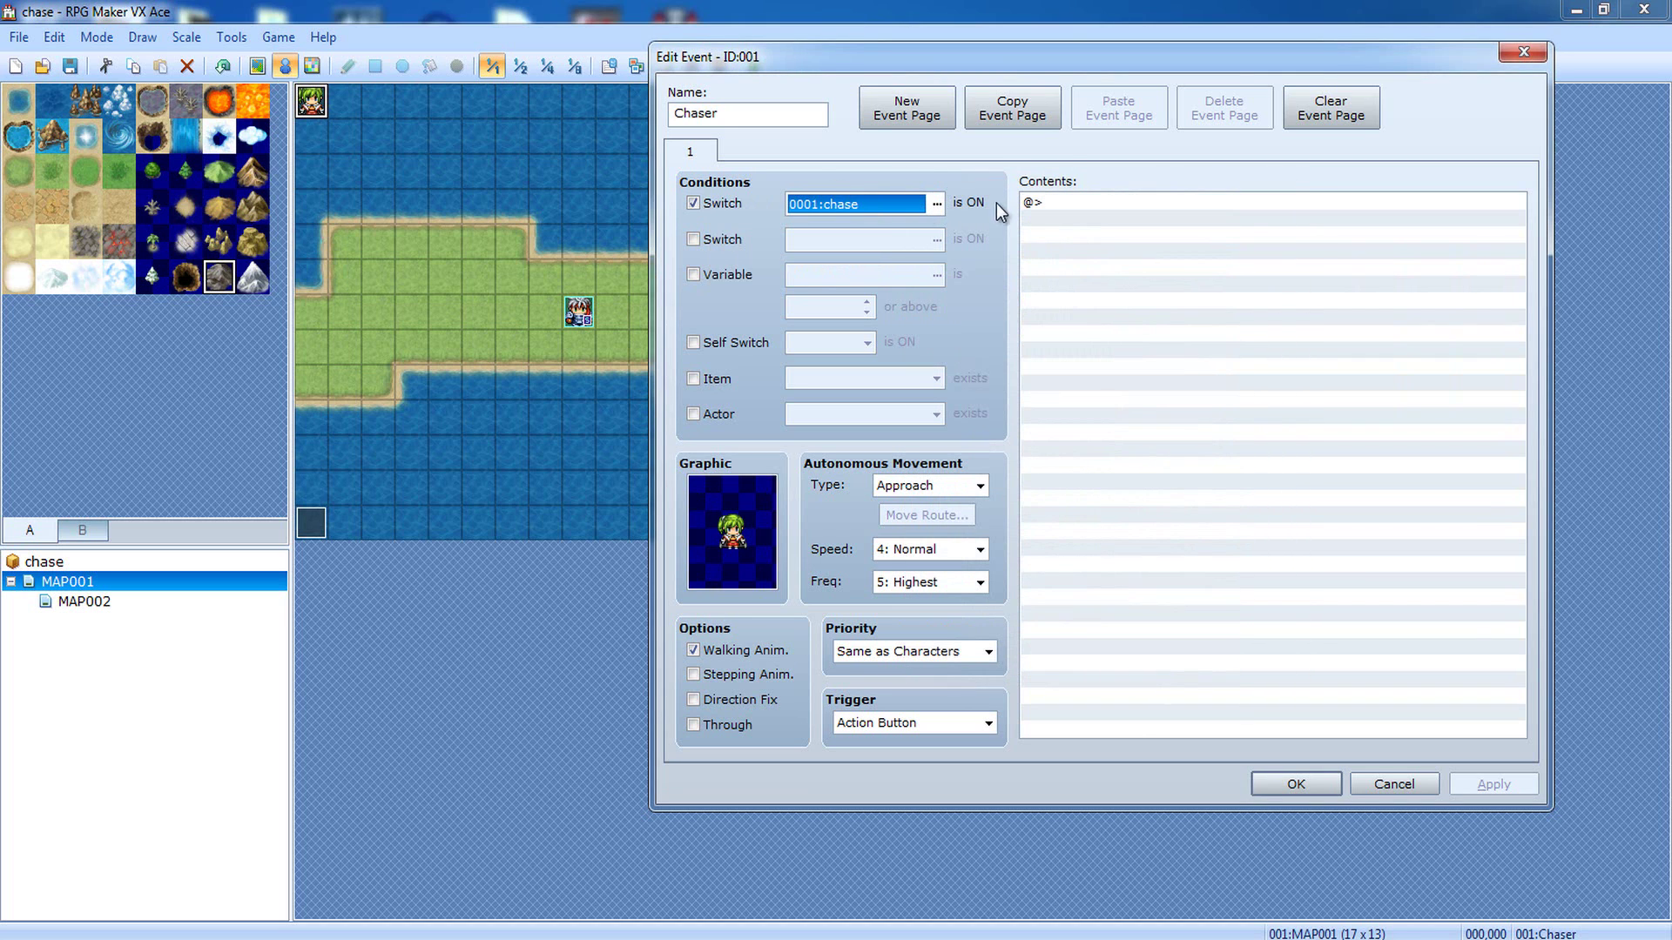
click(1306, 788)
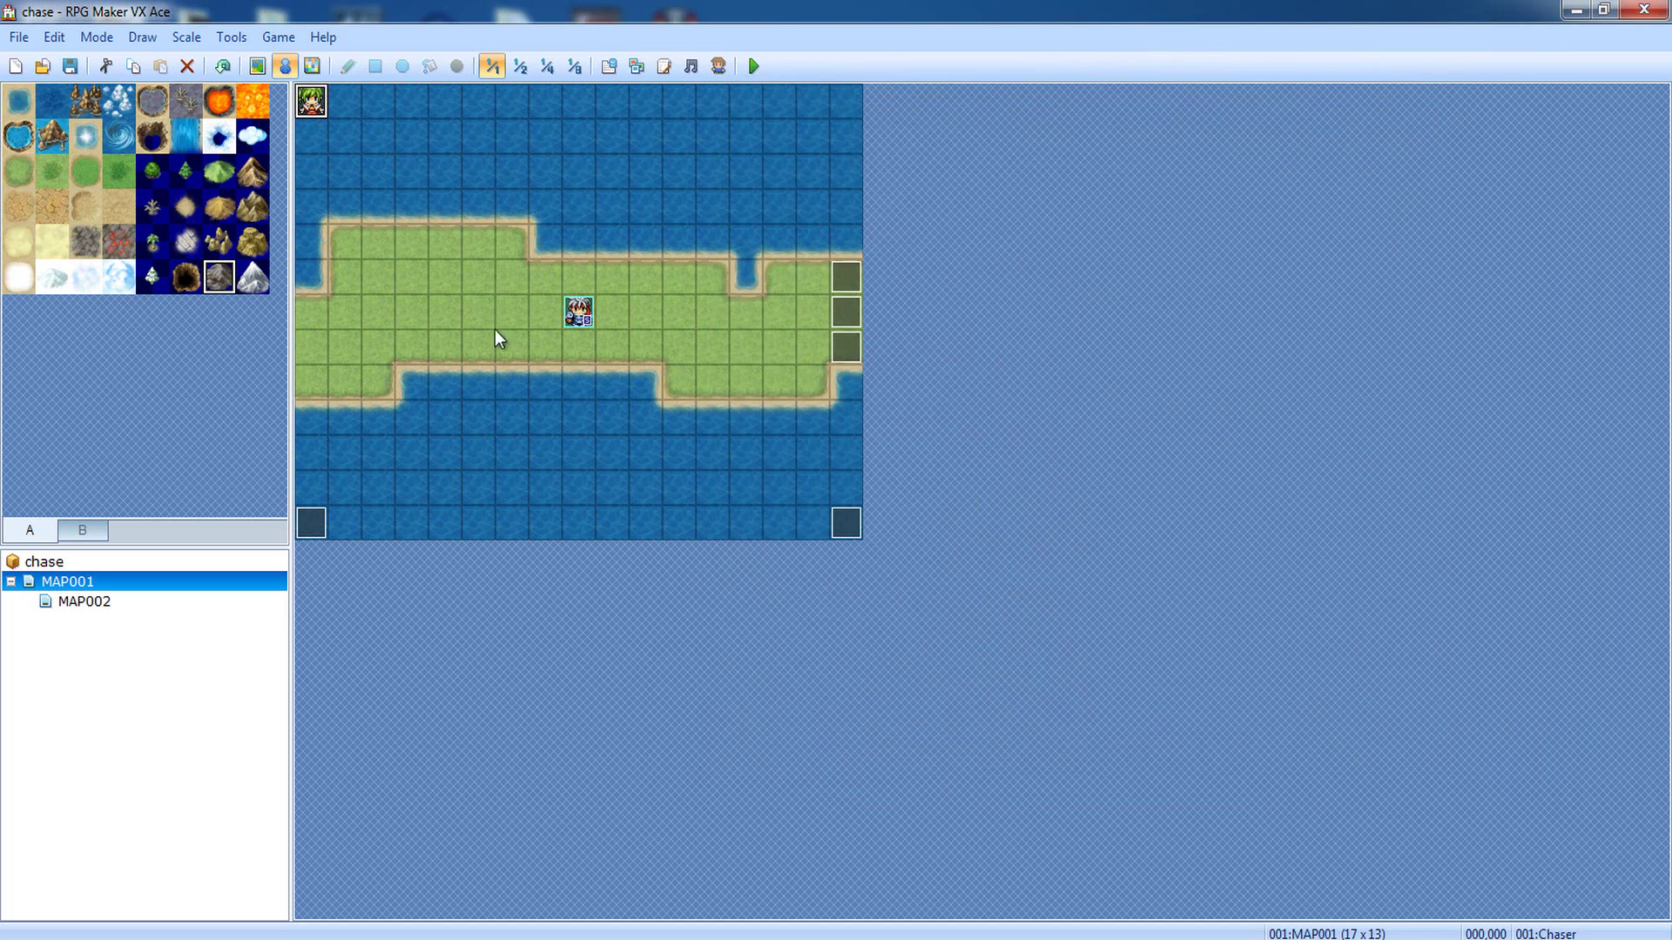
Step: Review EV006's Control Switches and Set Event Location destination, leaving them unchanged
double_click(309, 523)
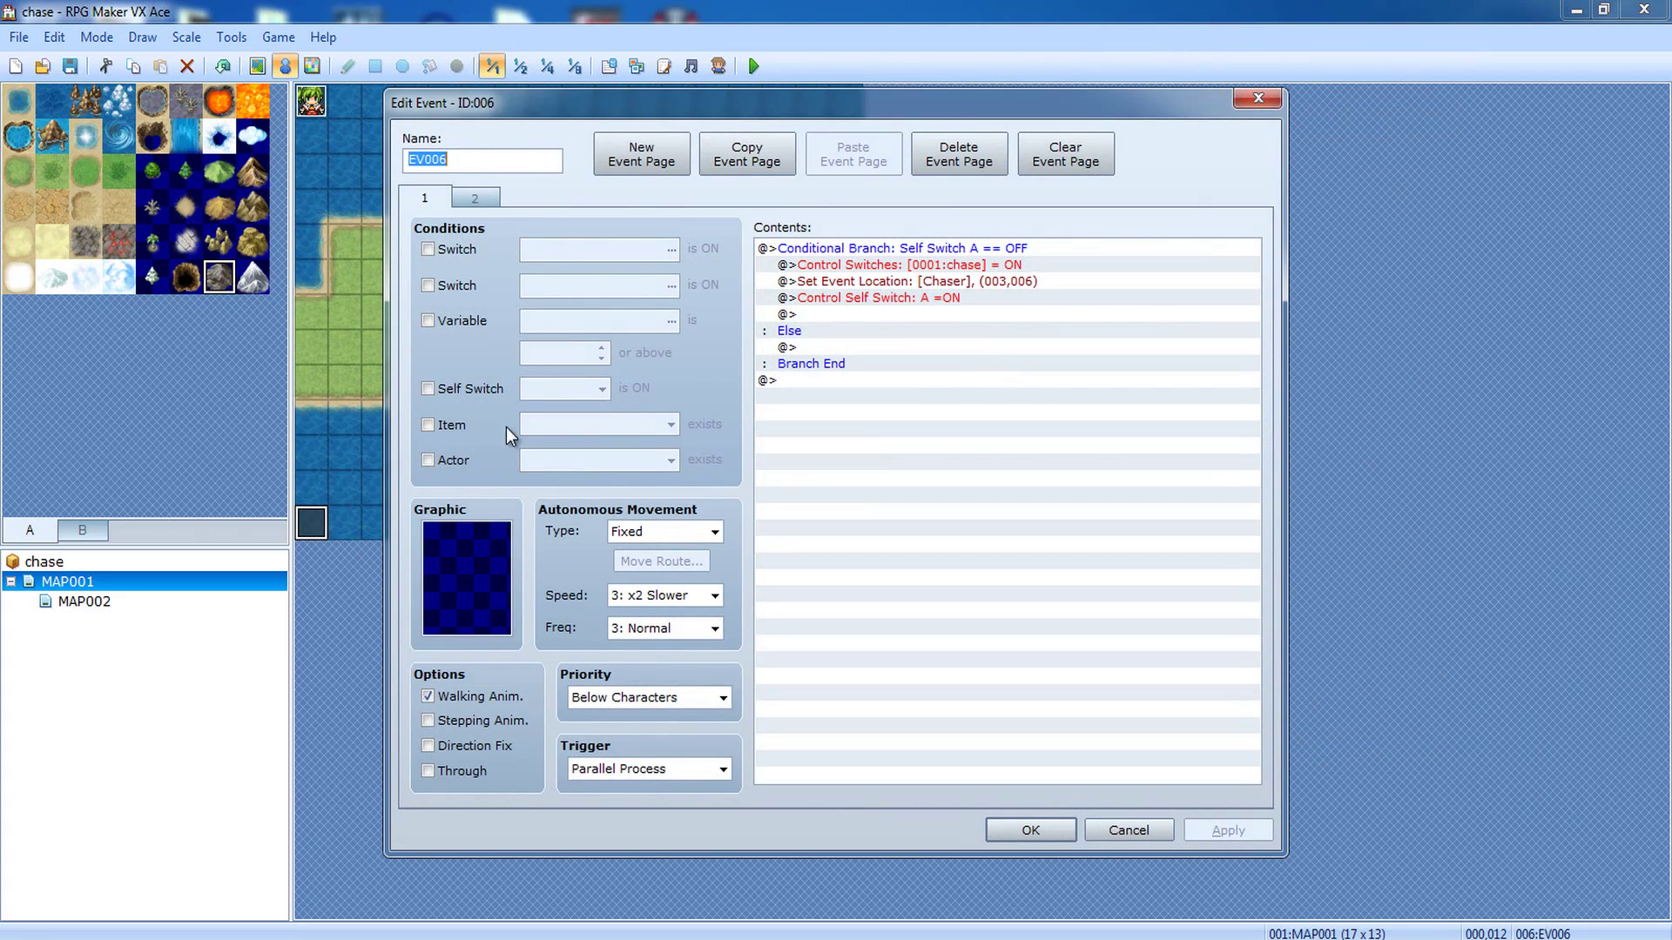
drag(704, 86, 979, 41)
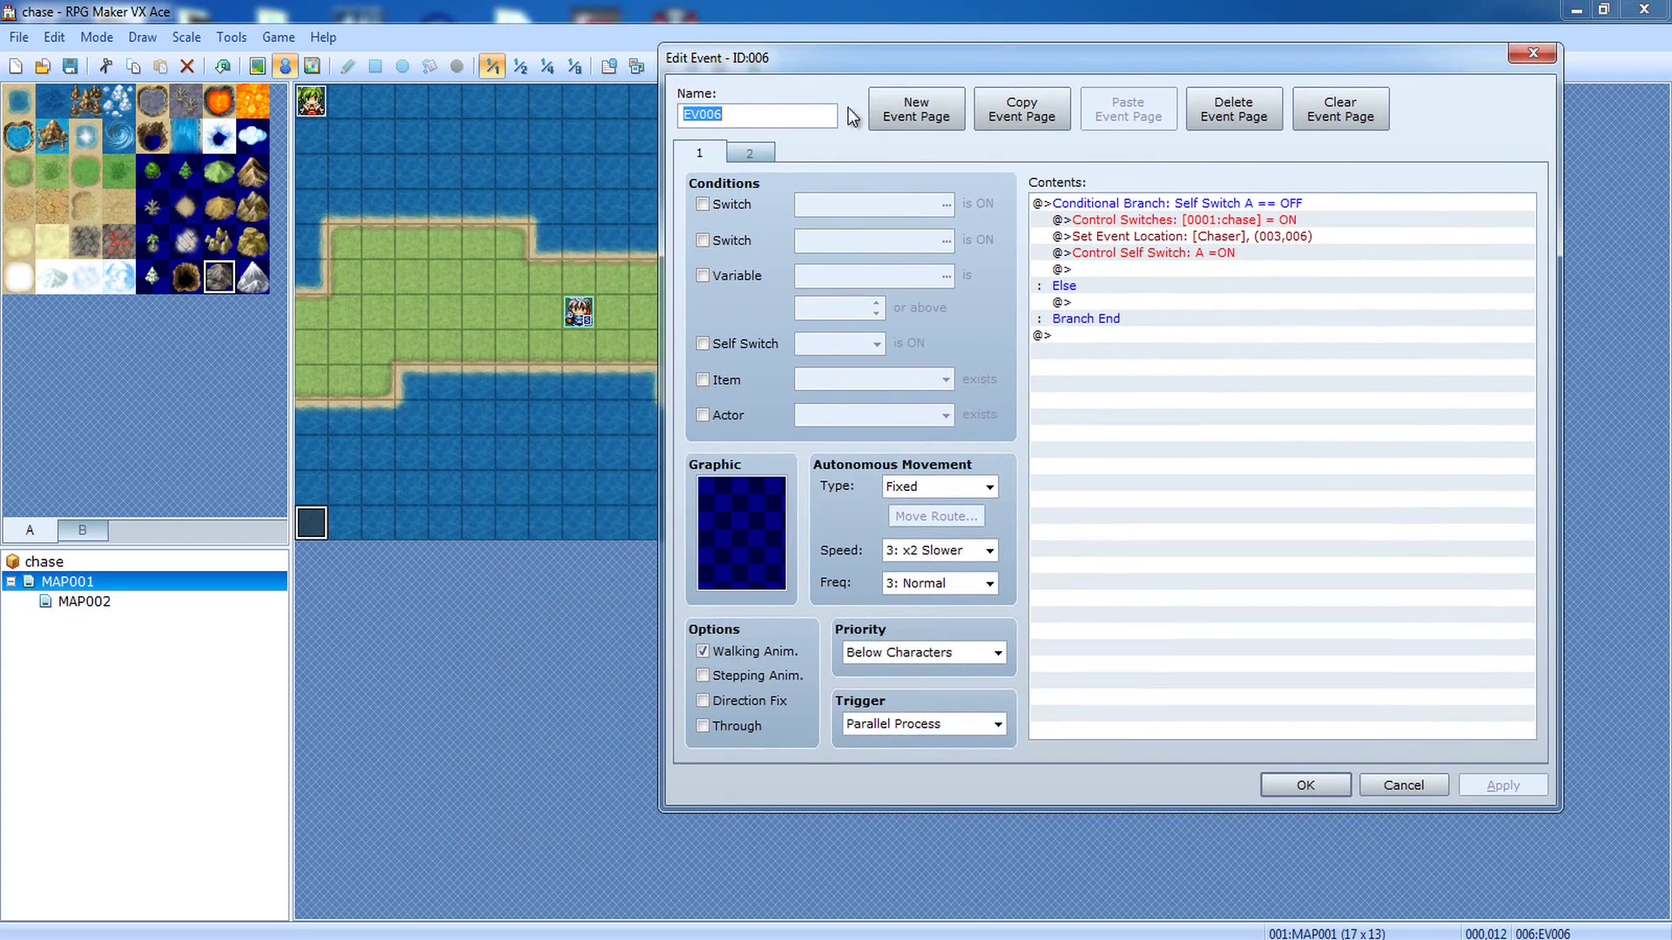
click(1280, 227)
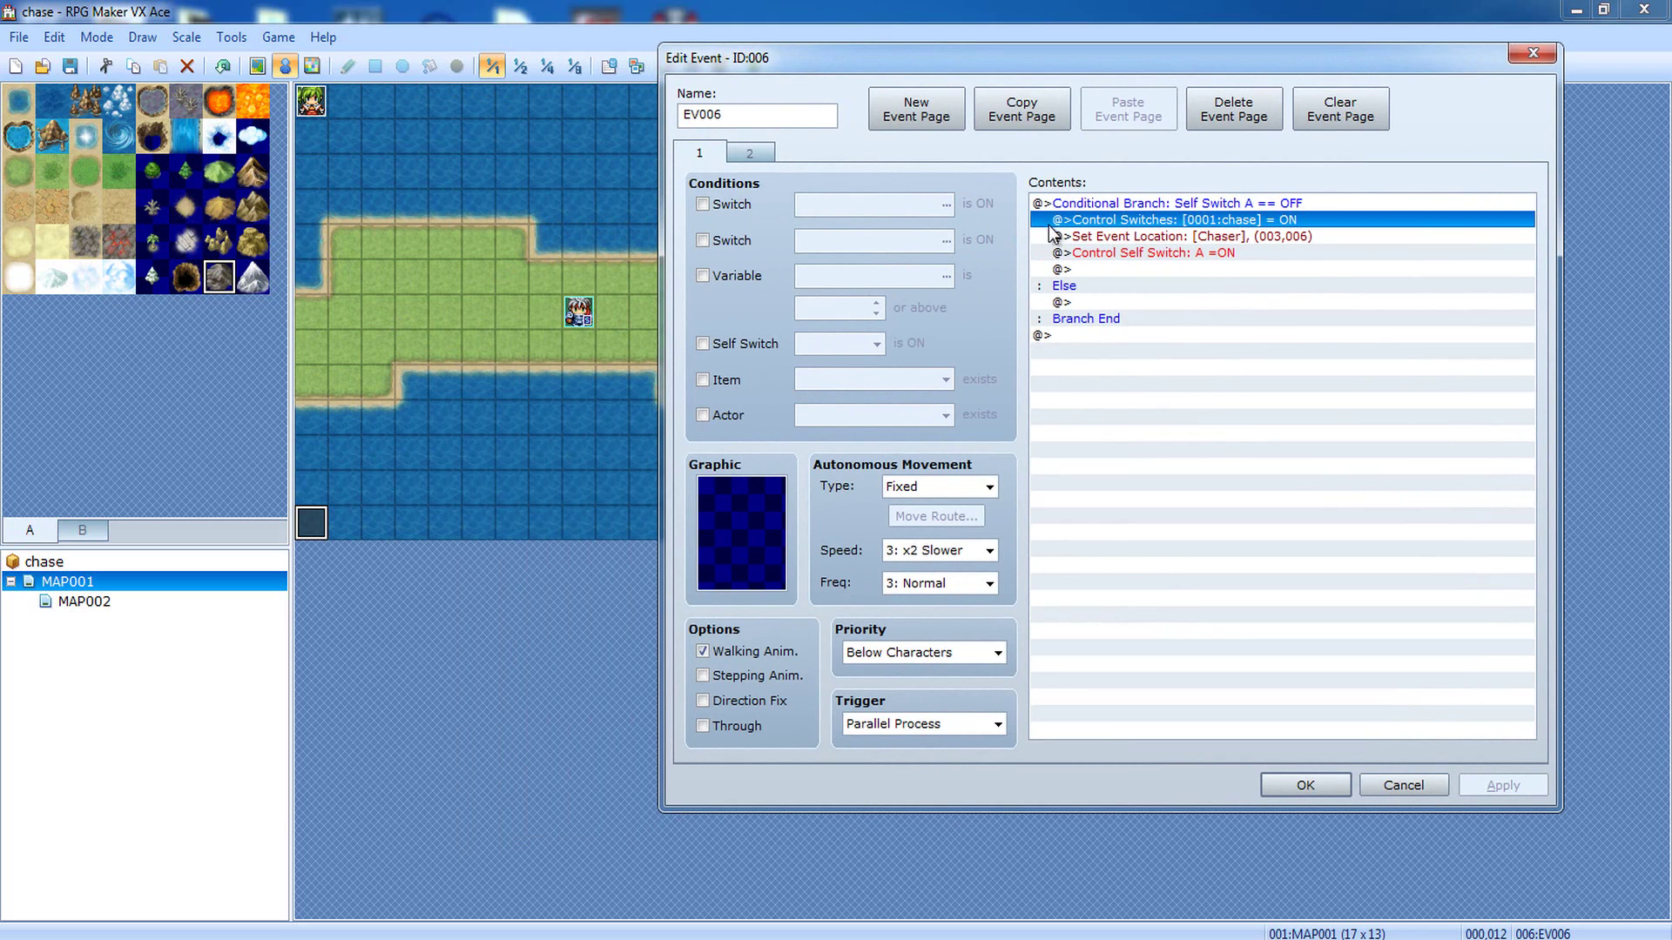
double_click(1076, 236)
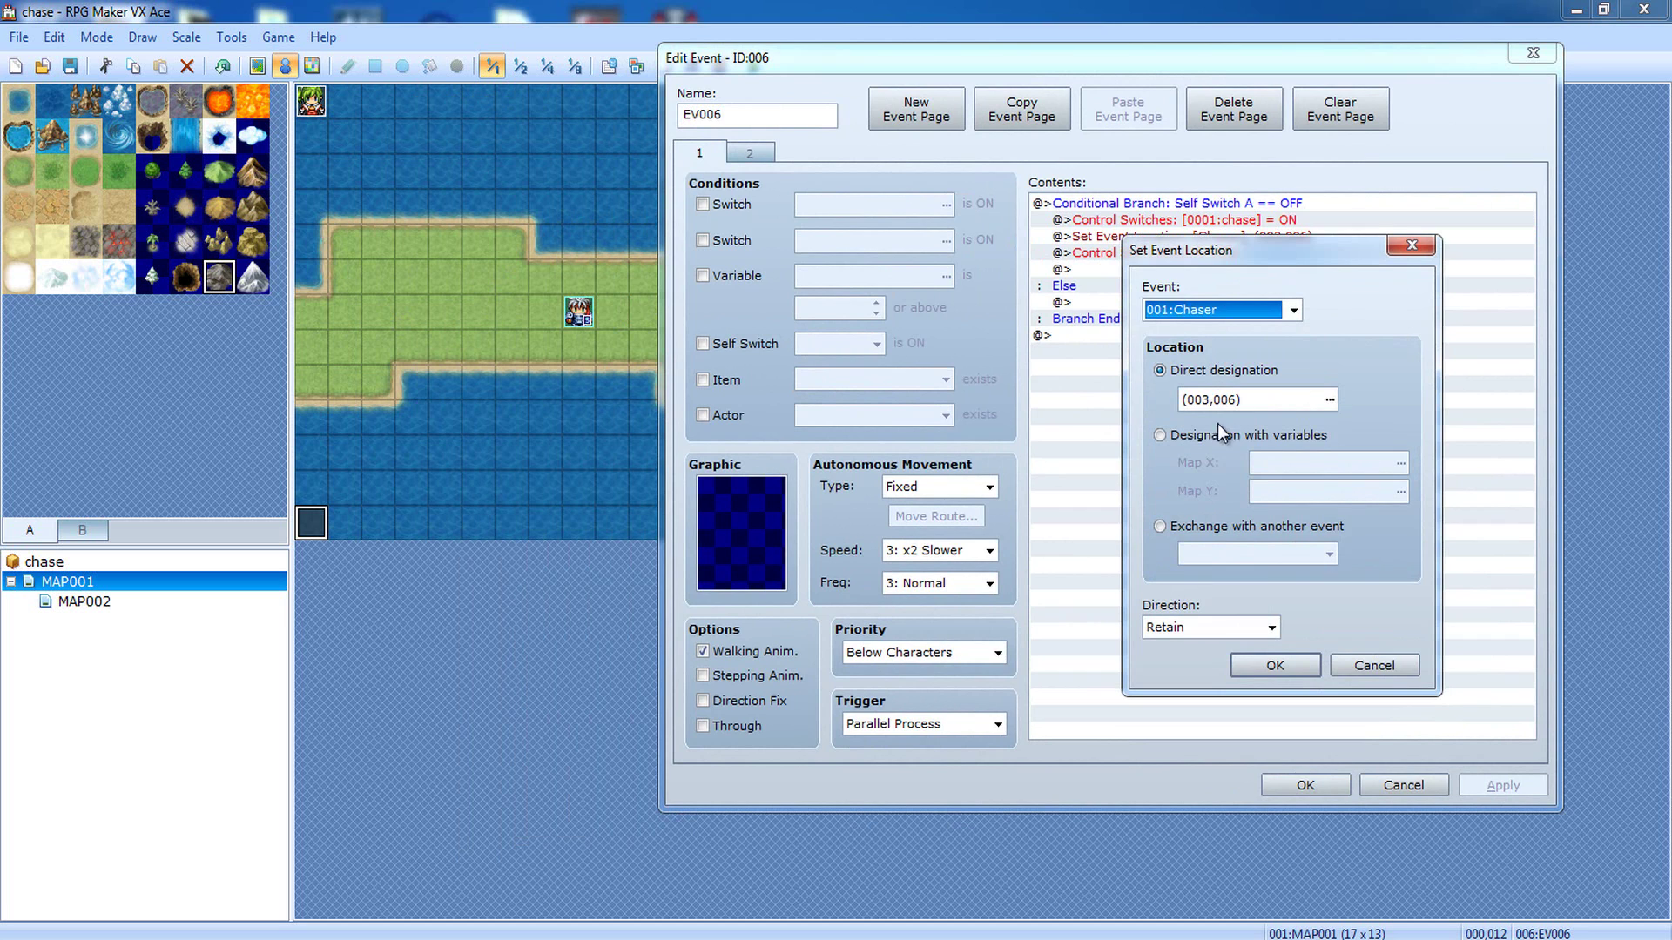
double_click(1210, 405)
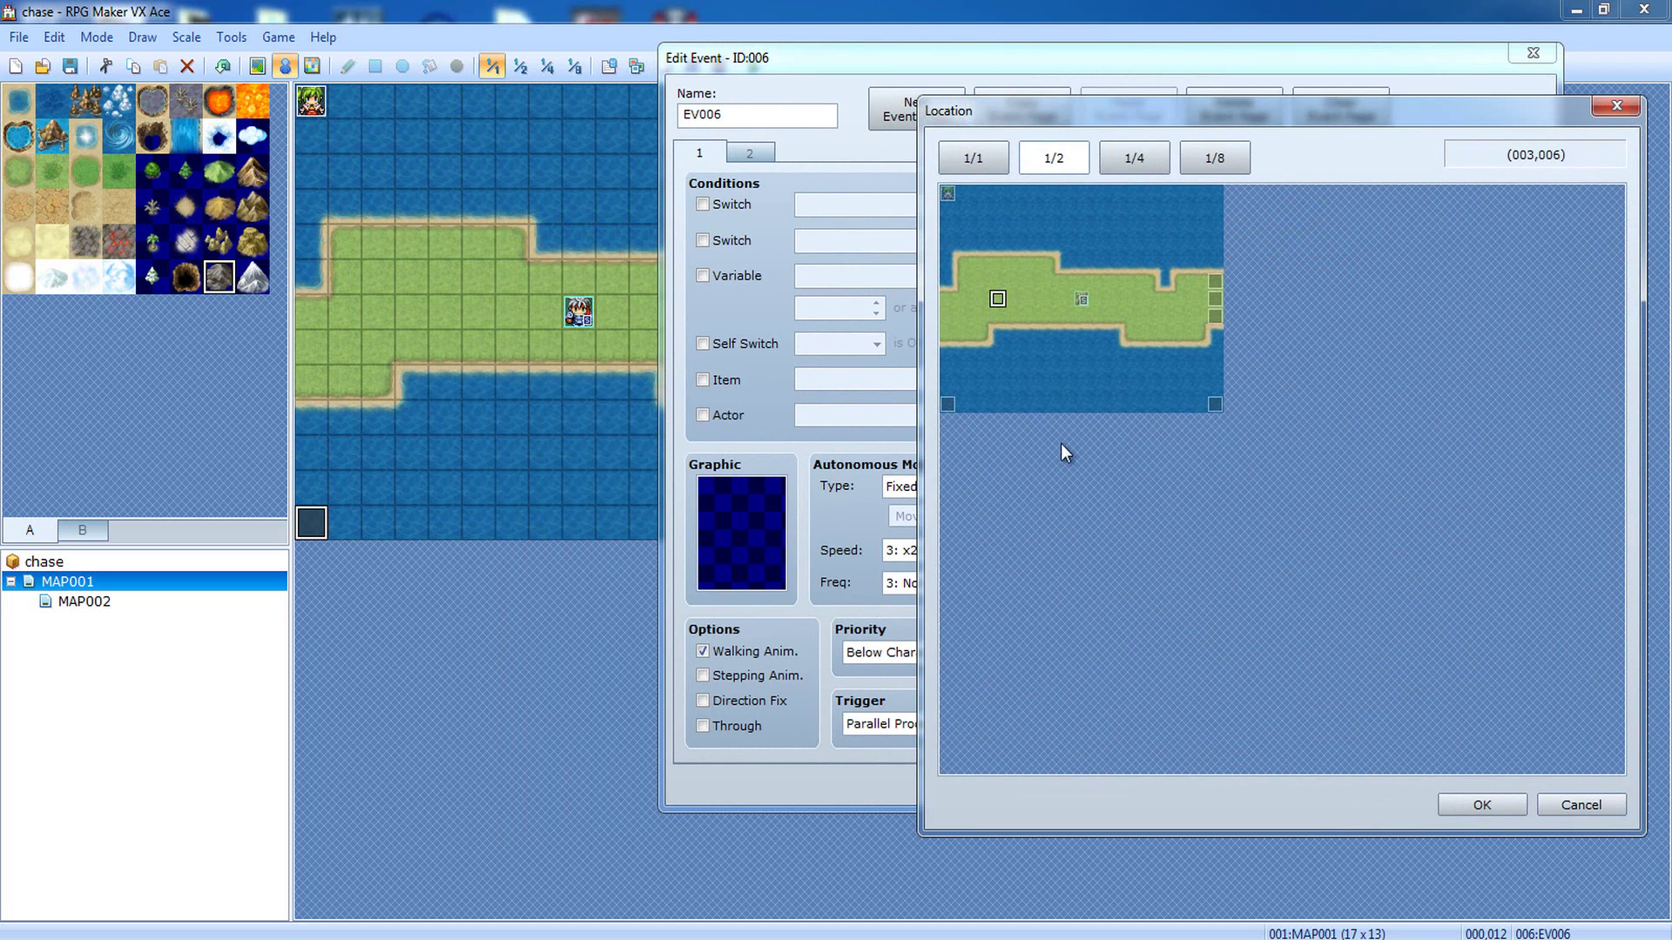
click(1568, 805)
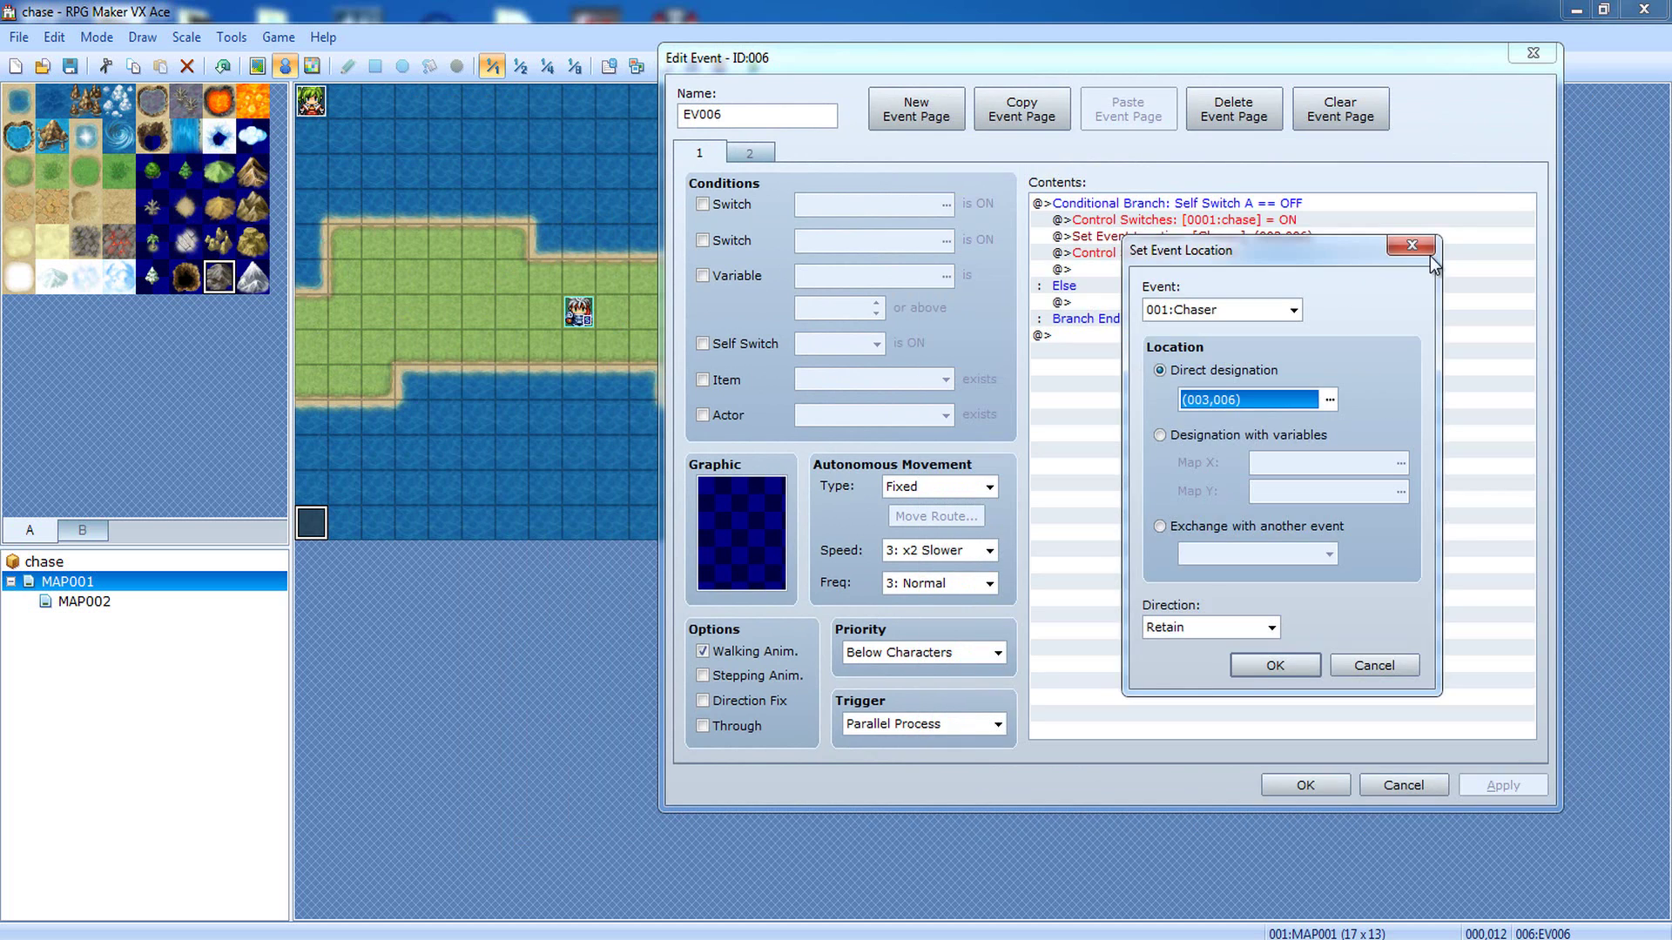
key(Return)
Step: Browse both pages of the event command list without adding a command
double_click(1094, 270)
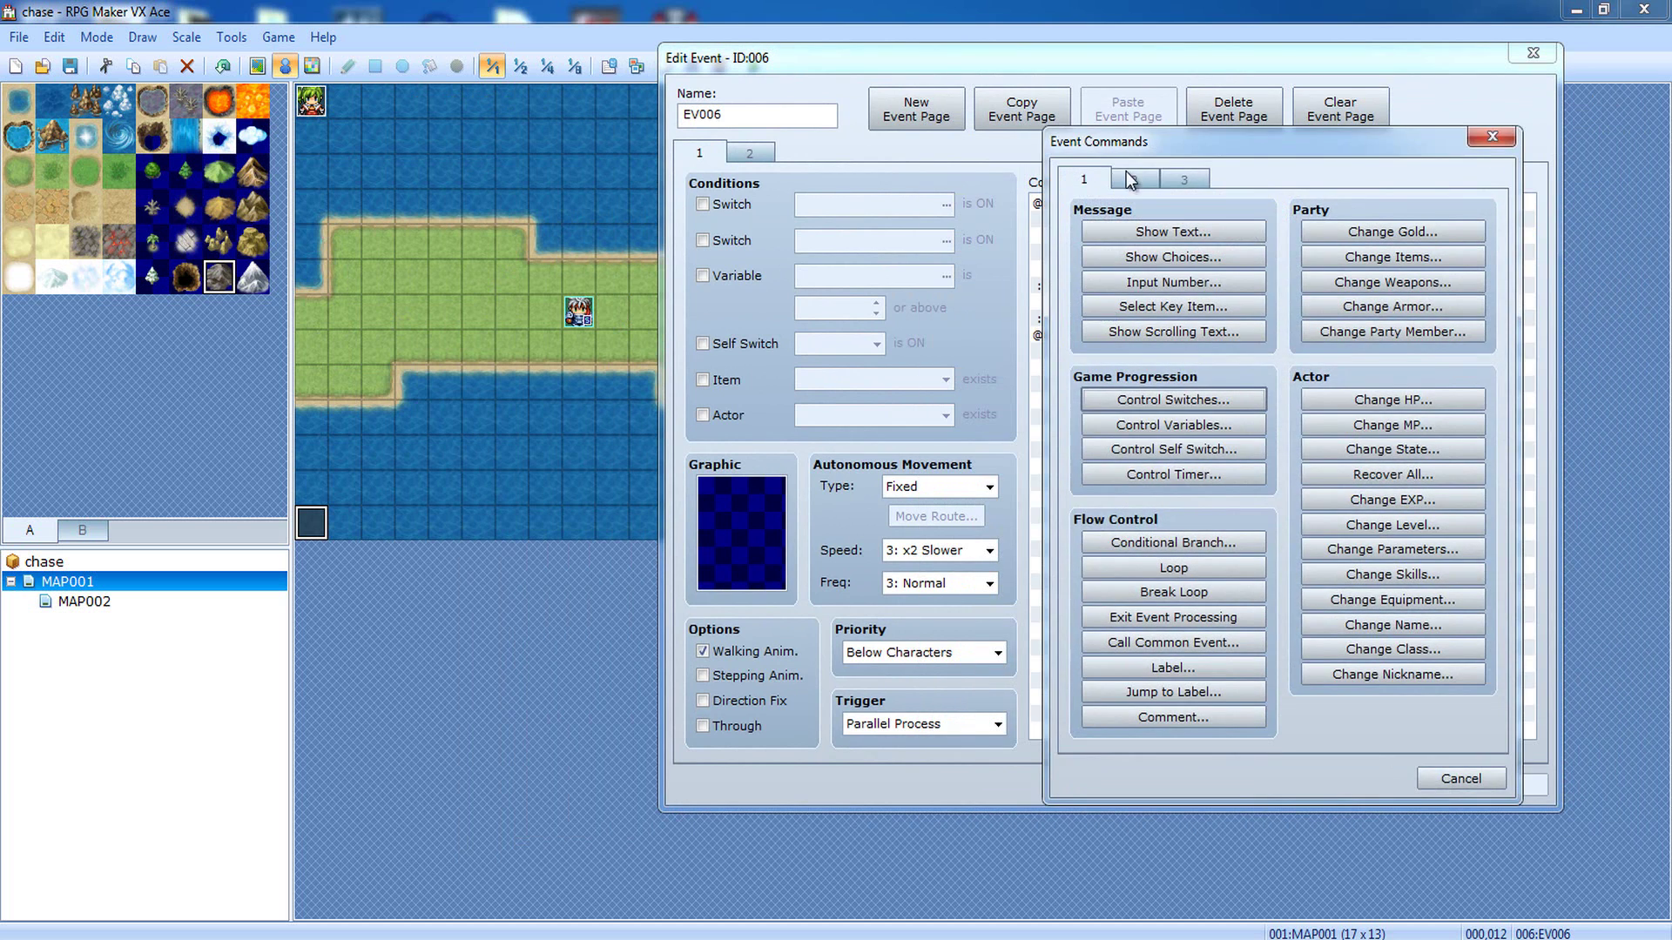
drag(1145, 132, 1355, 132)
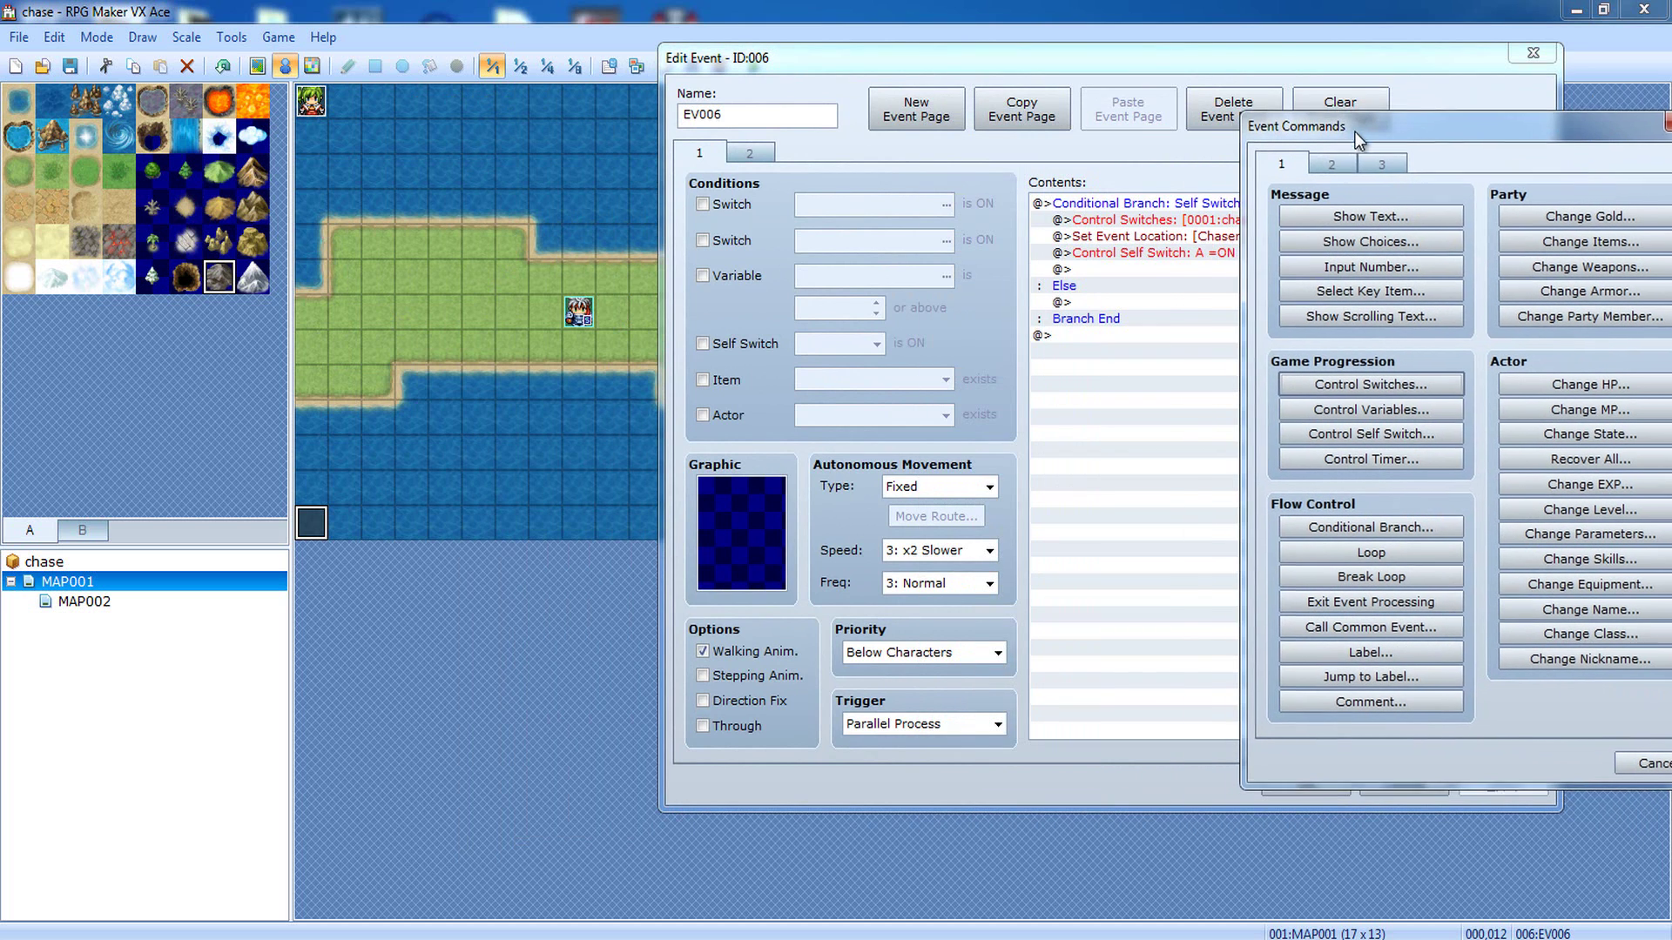
click(1318, 165)
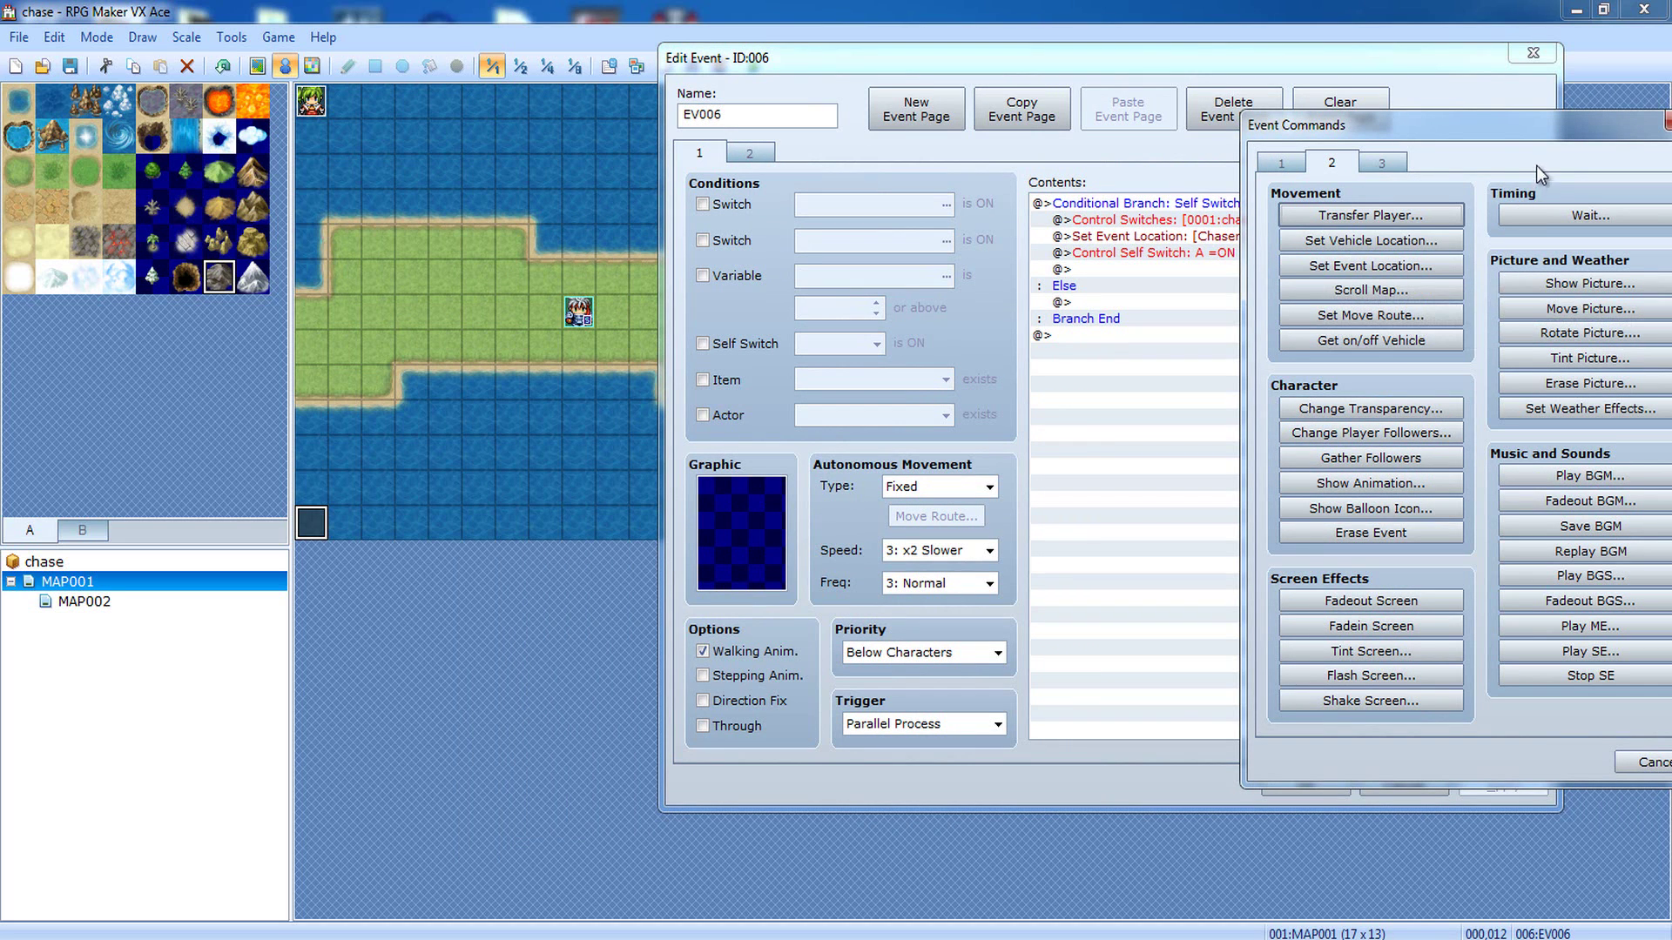
drag(1480, 127, 967, 127)
click(1162, 114)
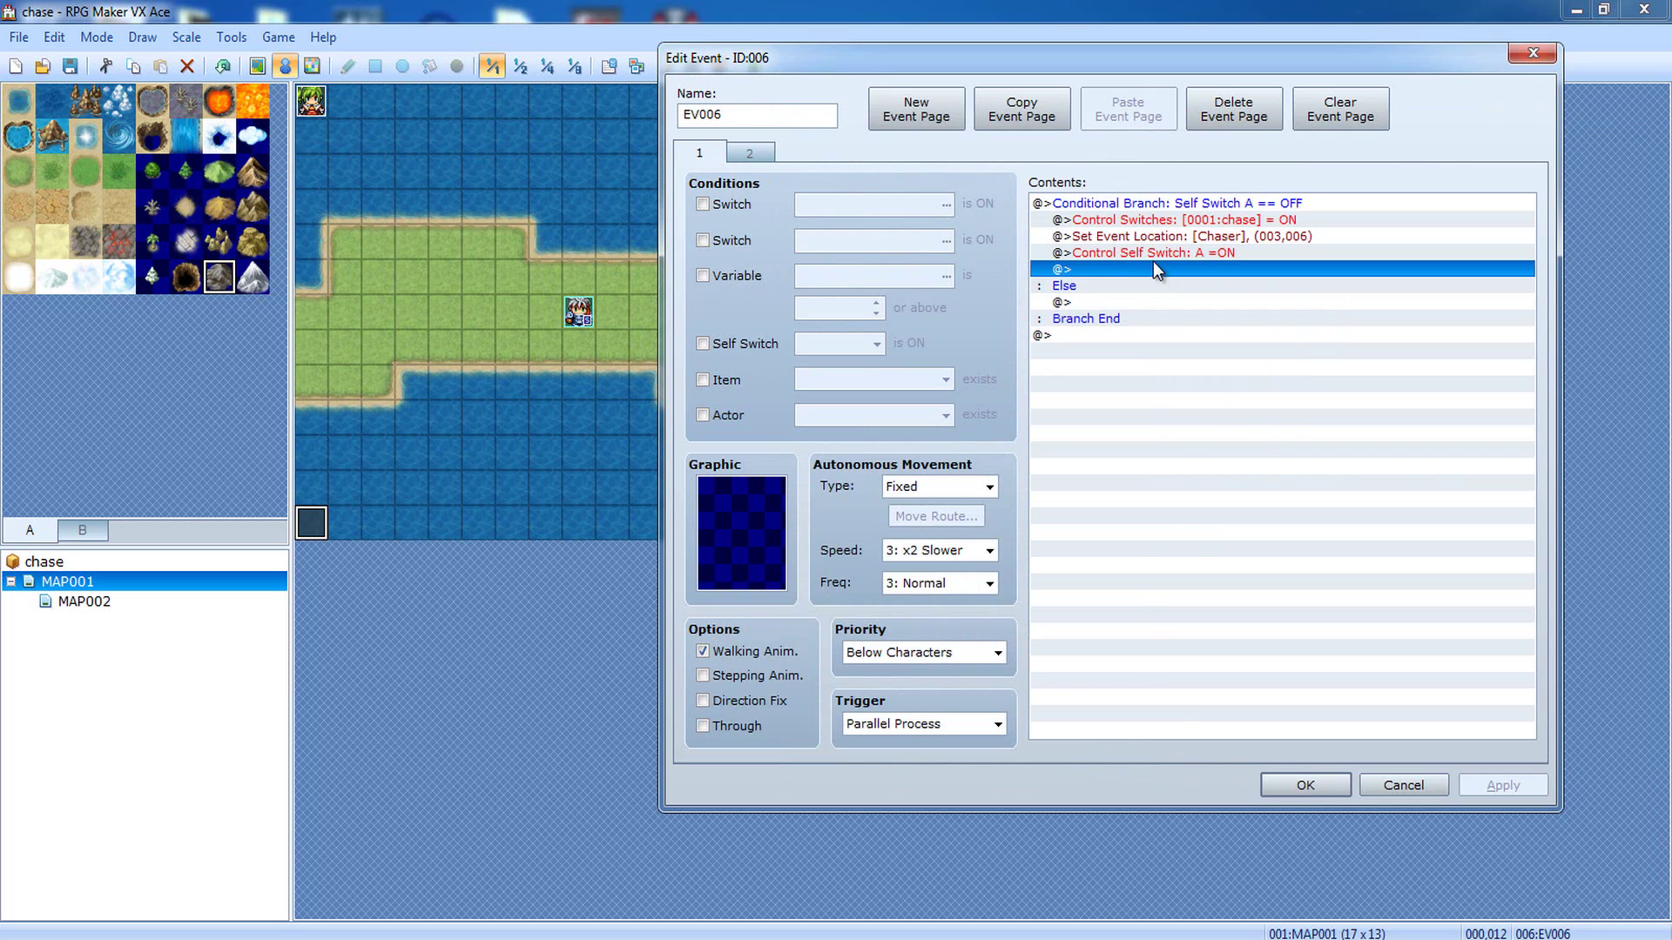
Step: Inspect EV006's conditional branch, Control Switches and Control Self Switch lines
click(1158, 222)
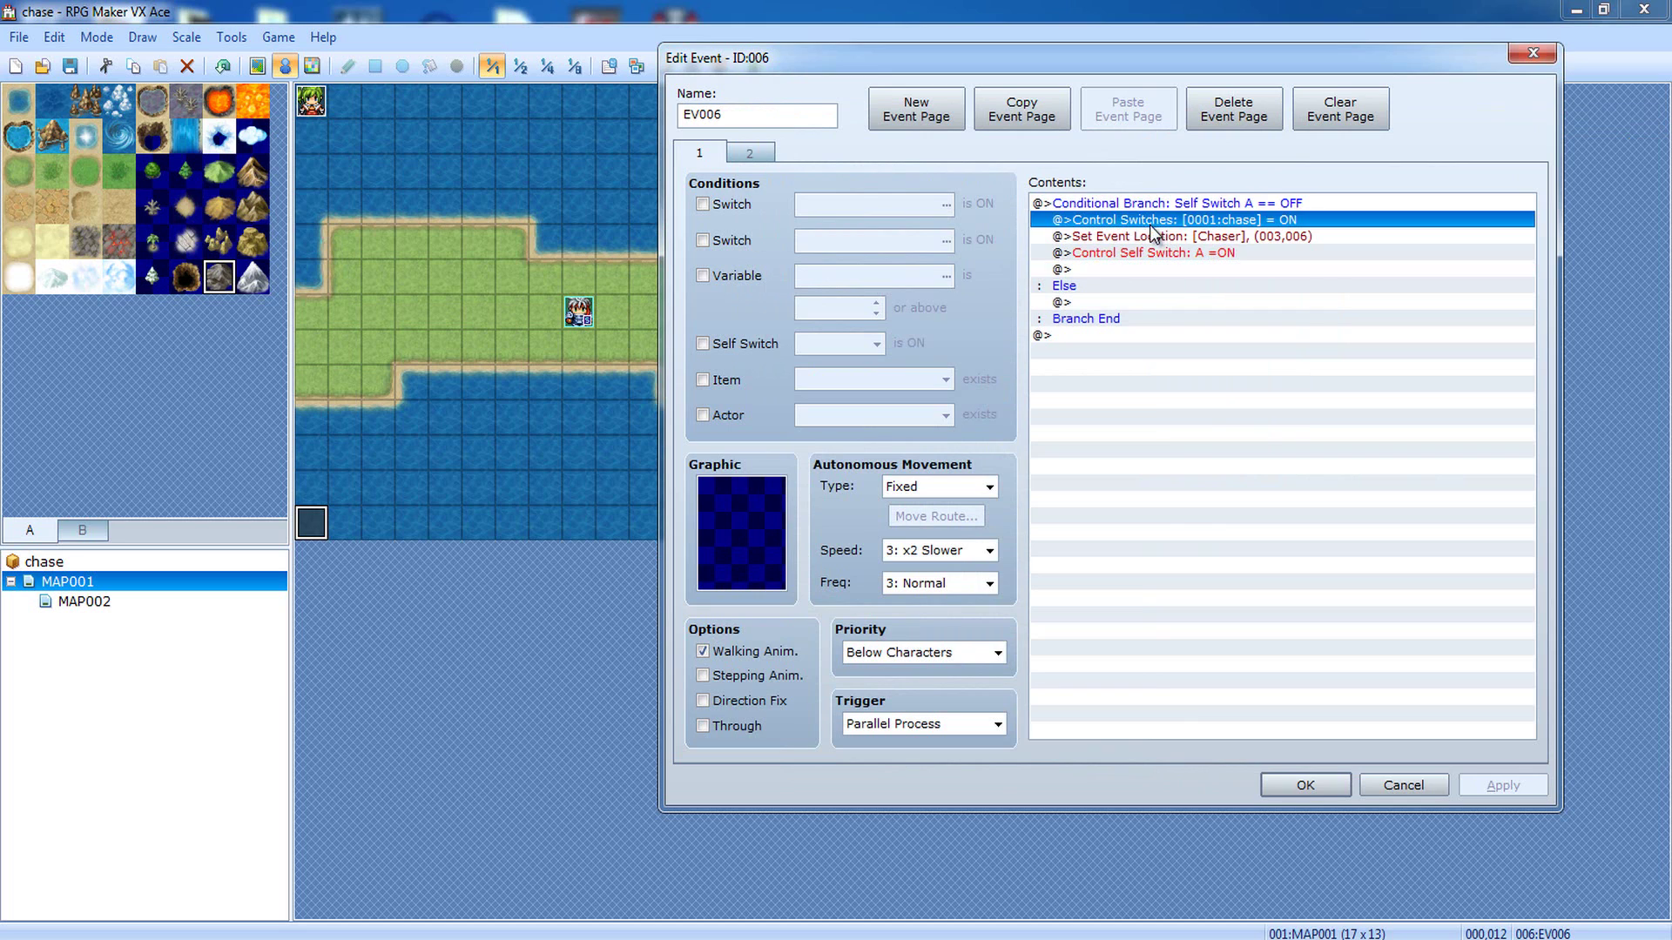
click(1085, 206)
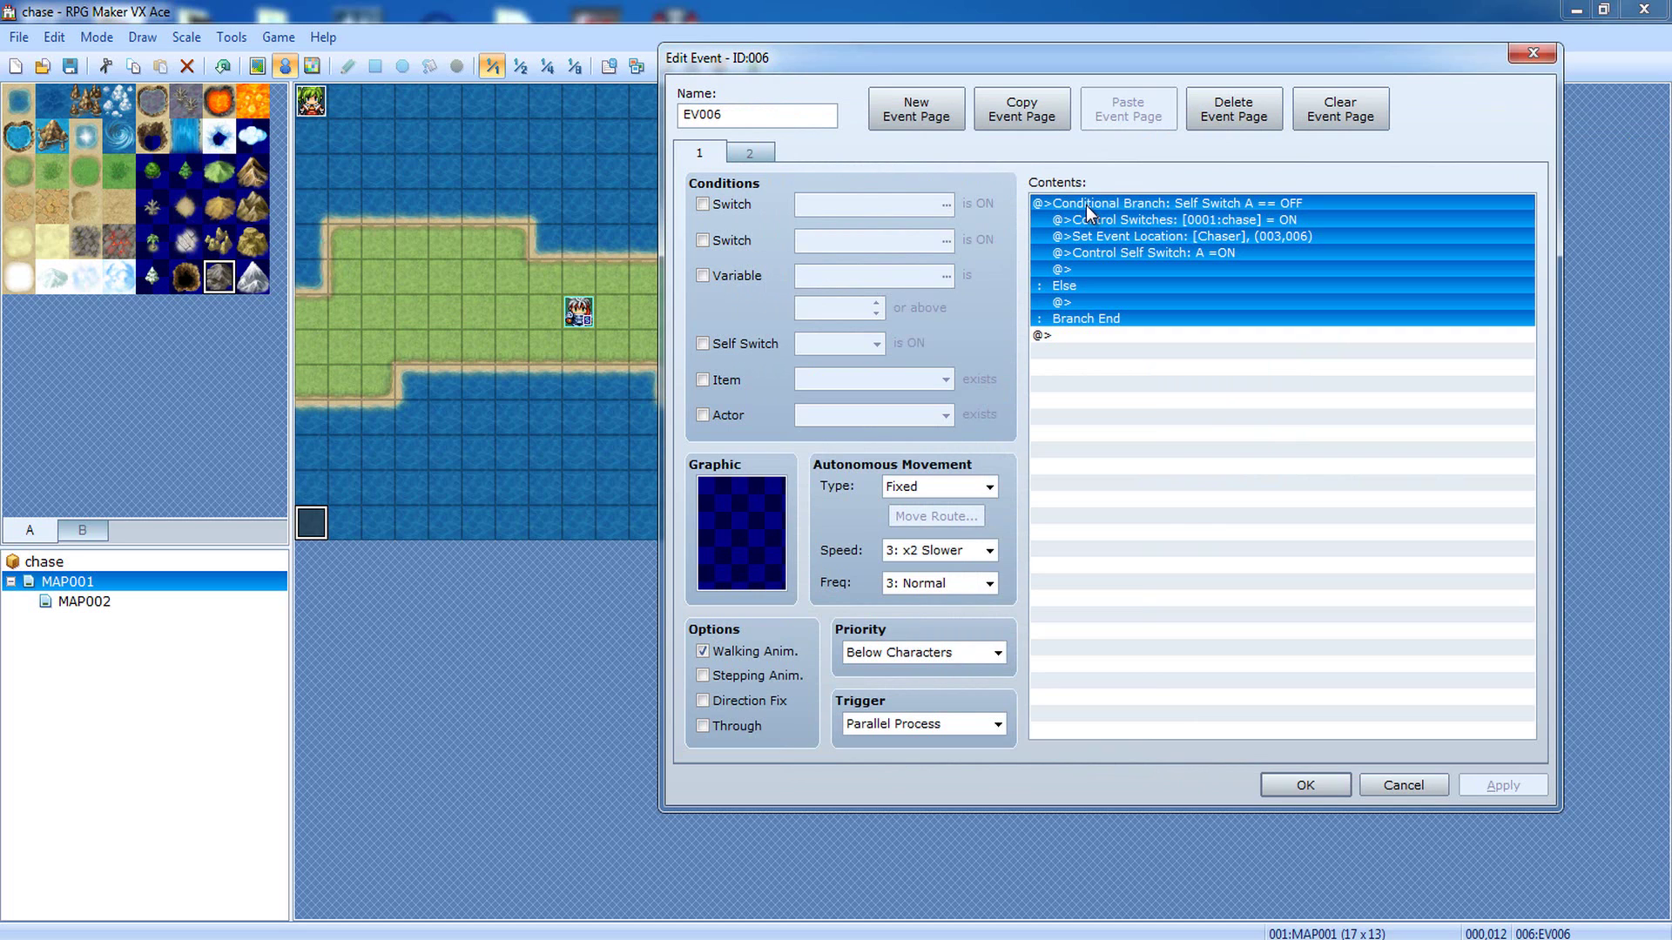
click(1201, 220)
click(1226, 205)
click(1251, 223)
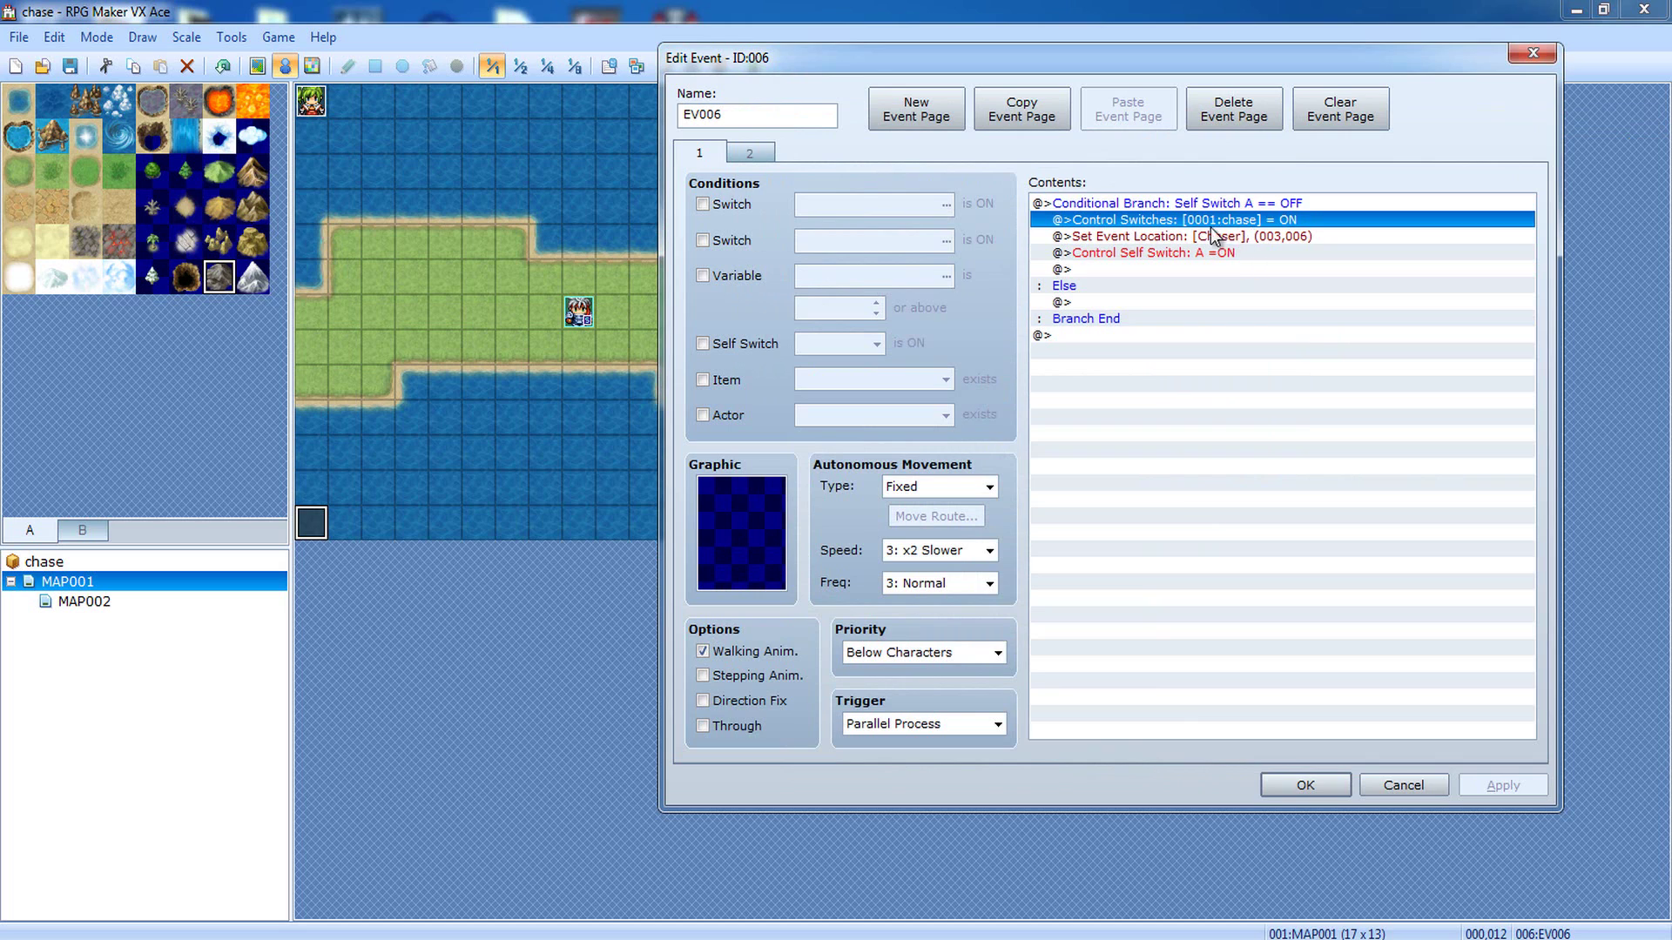
click(1174, 255)
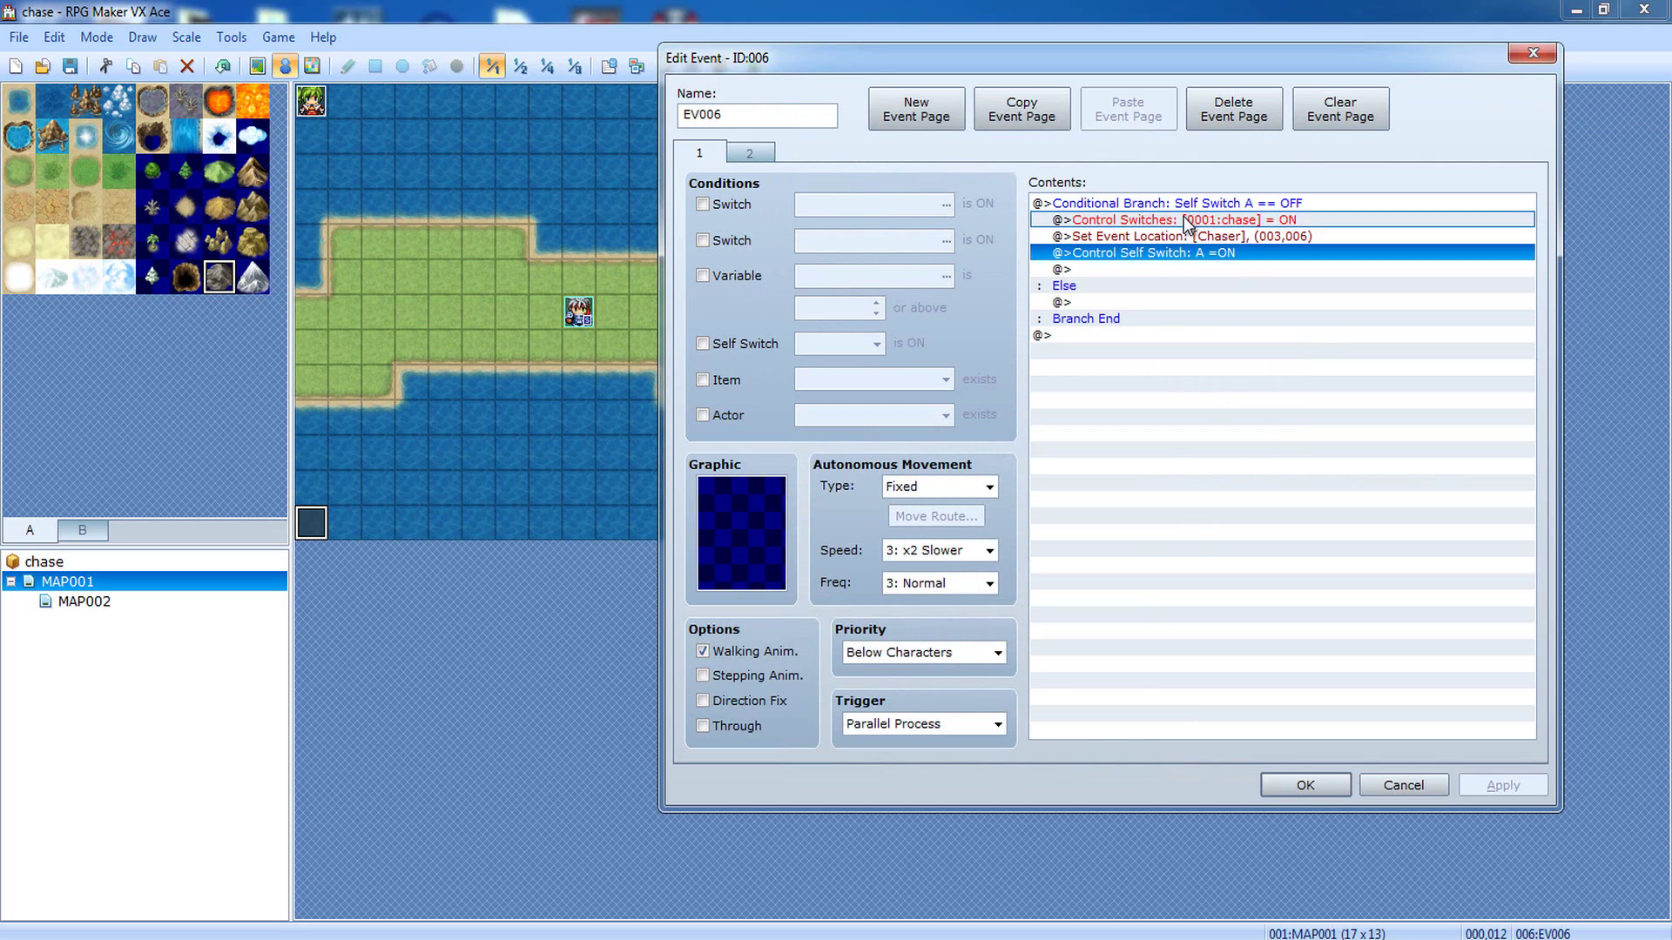
click(1189, 223)
right_click(1219, 220)
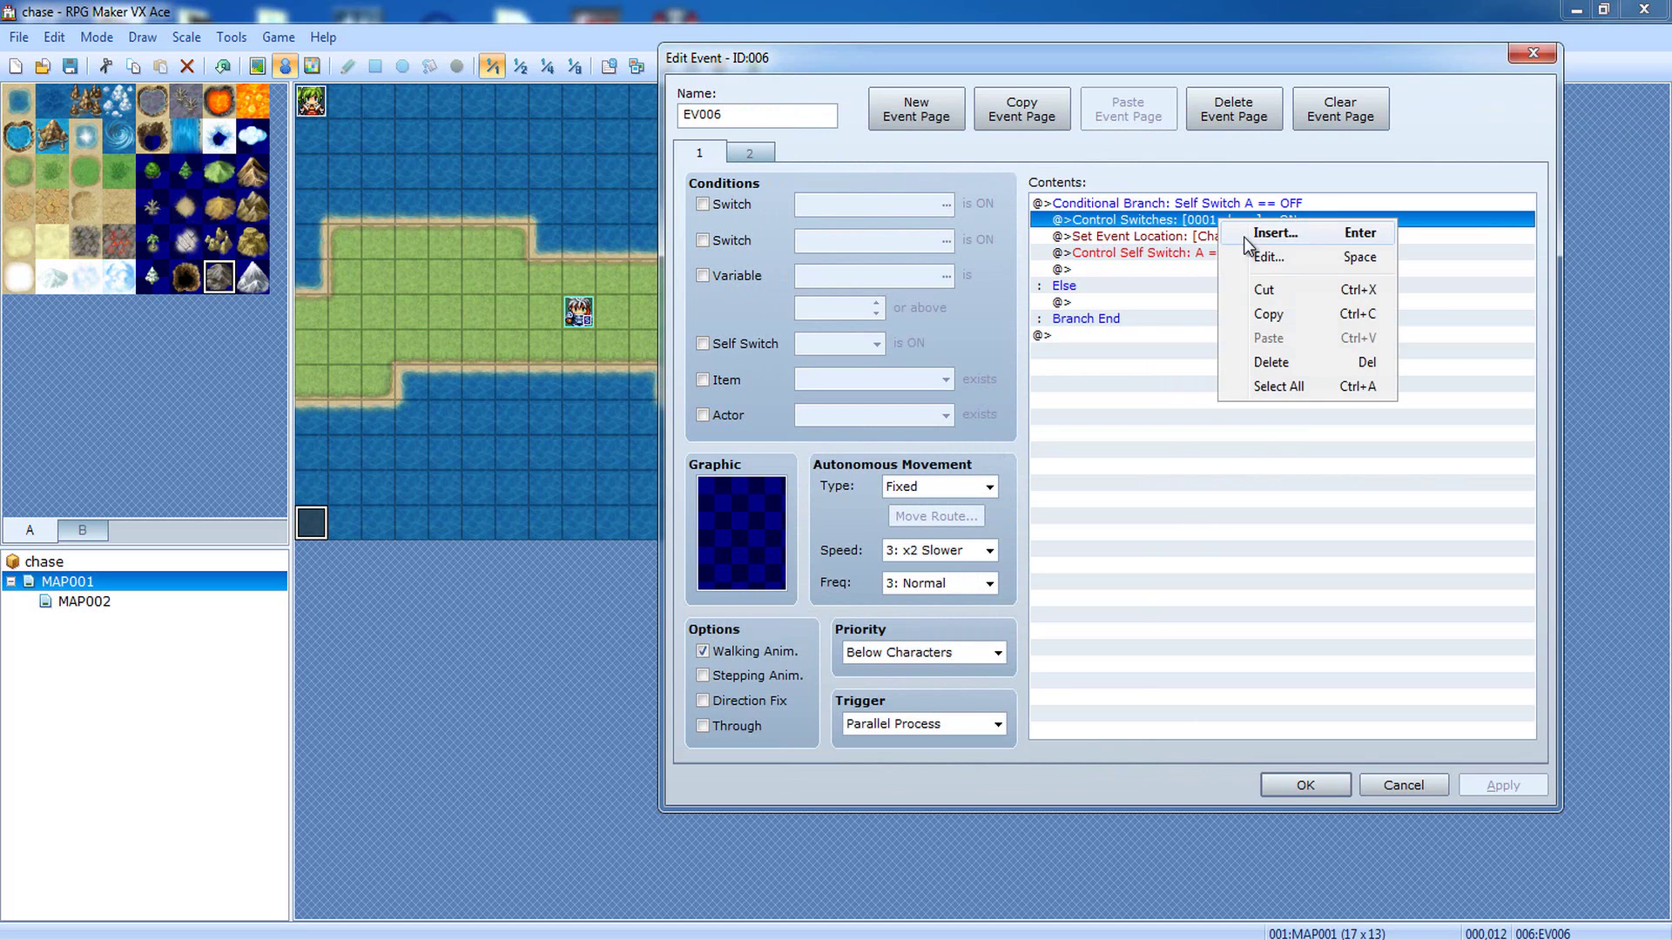
click(1128, 270)
Step: Browse the command list again from the empty line, adding nothing
double_click(1129, 270)
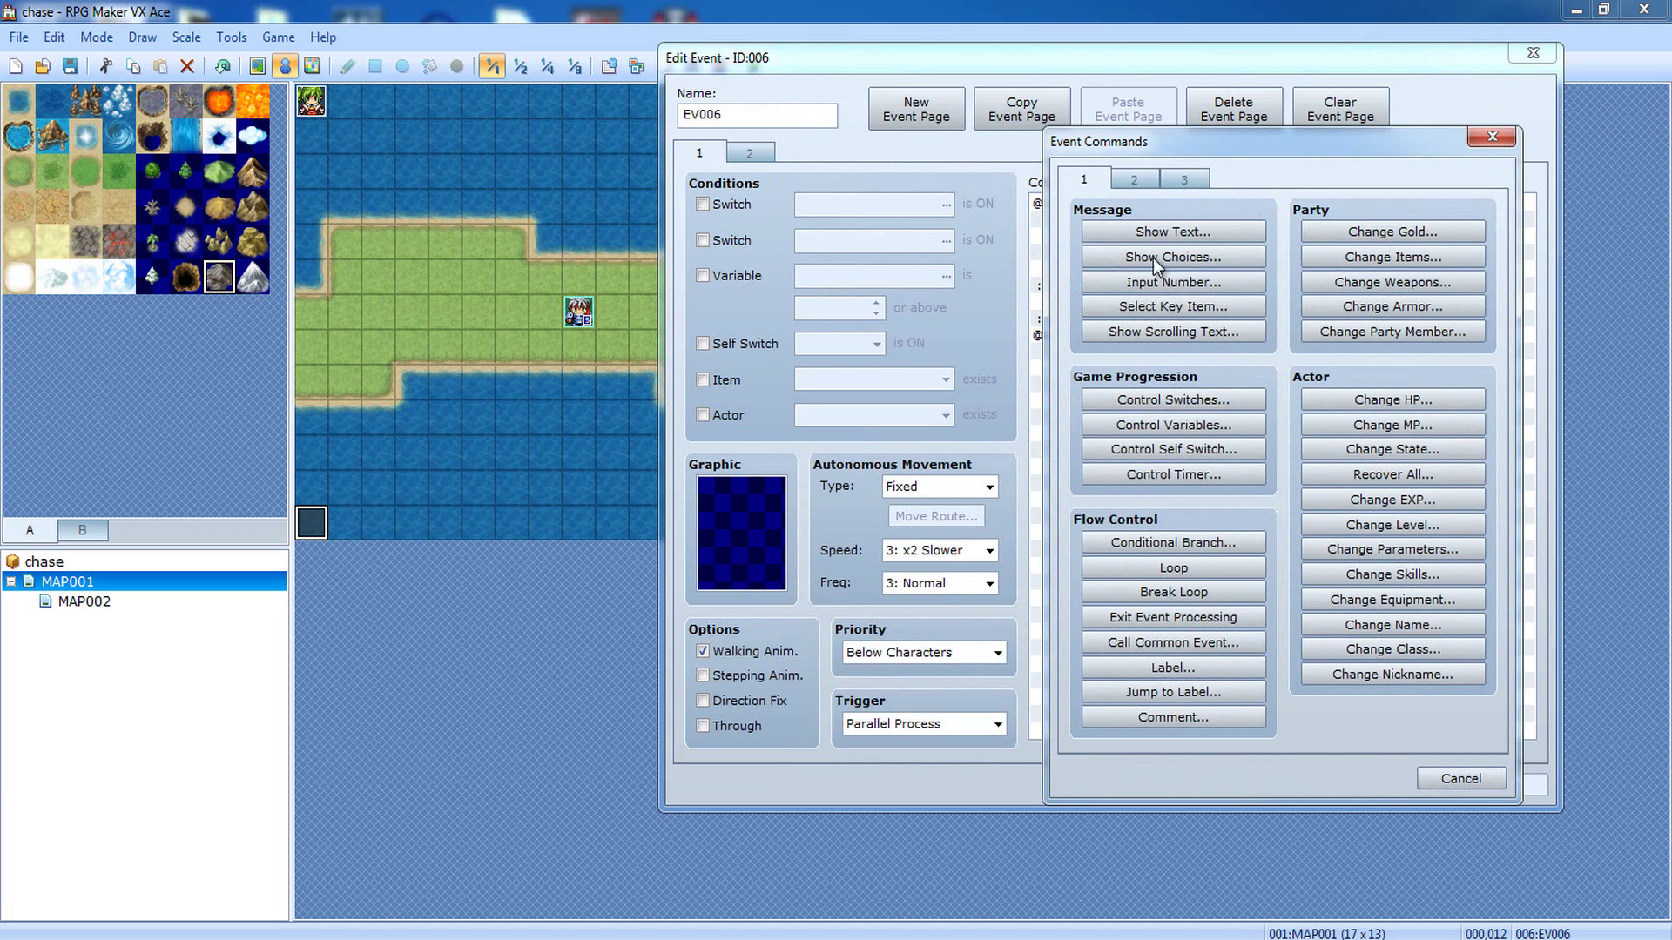
click(1492, 137)
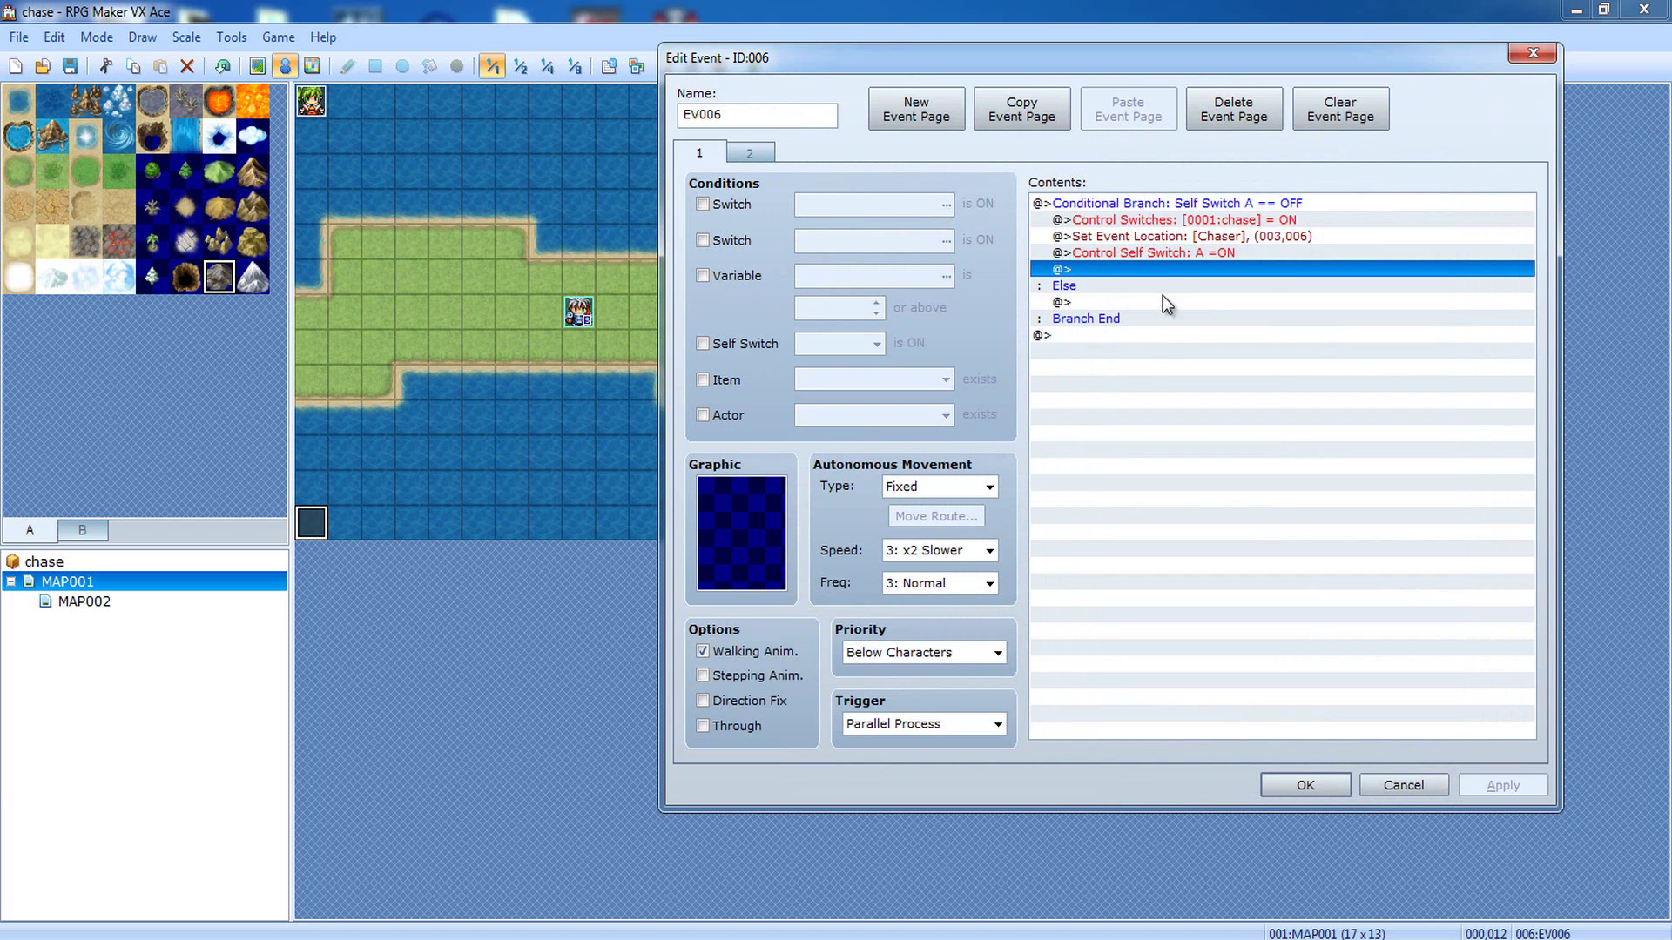
click(1246, 225)
click(1247, 254)
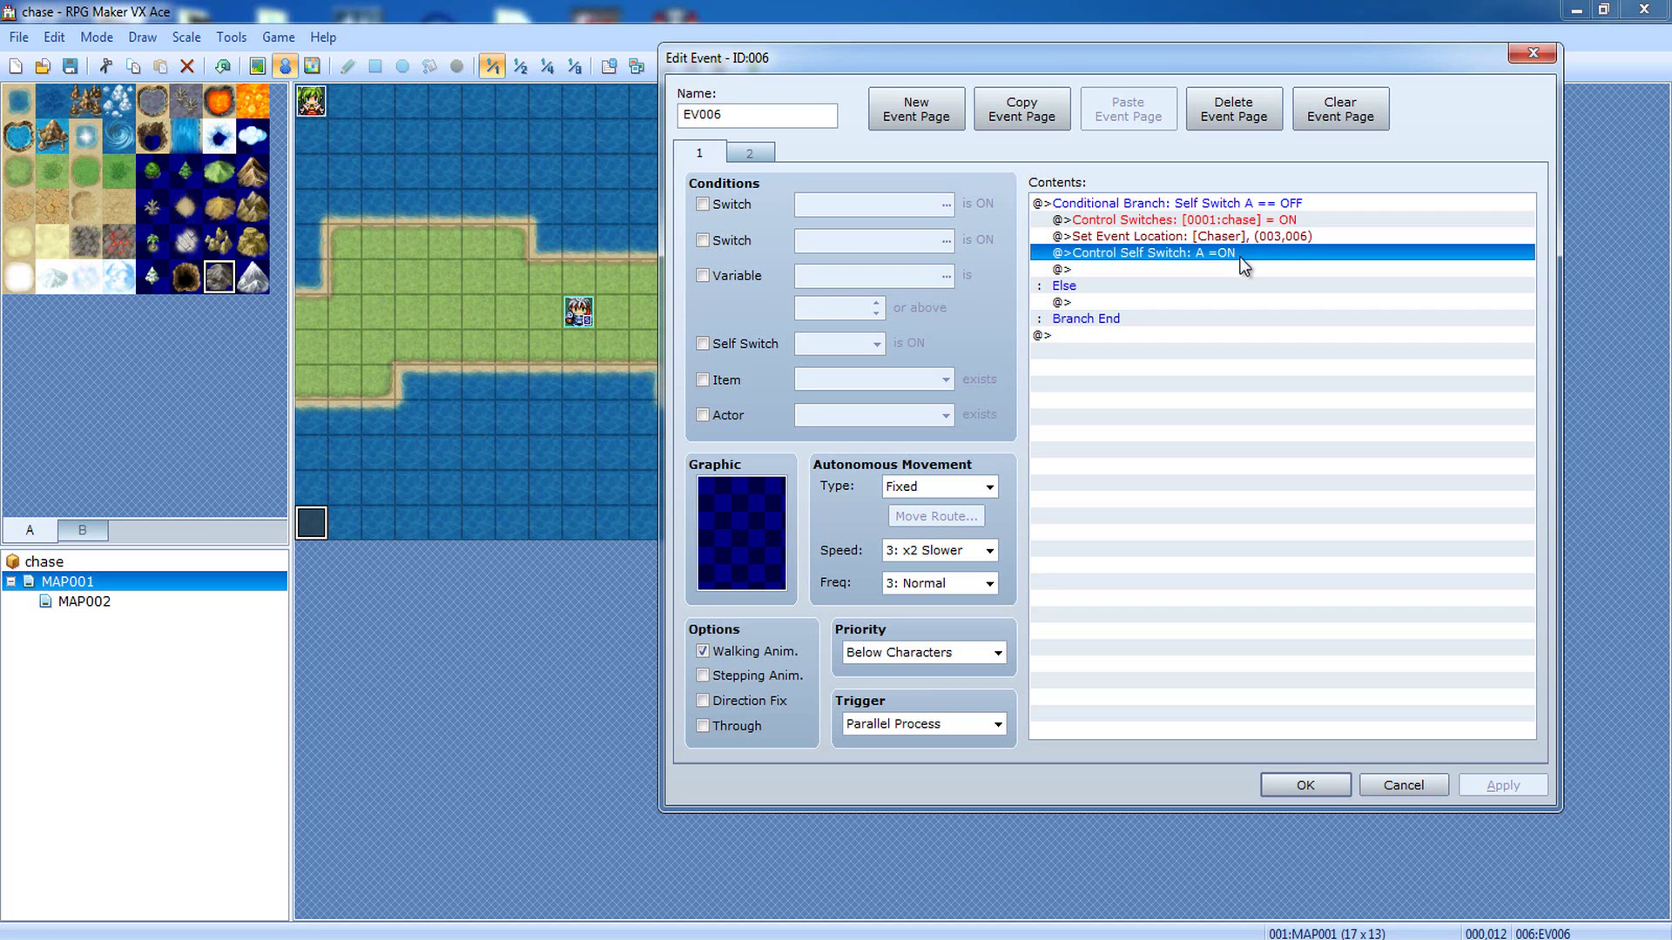
double_click(1121, 272)
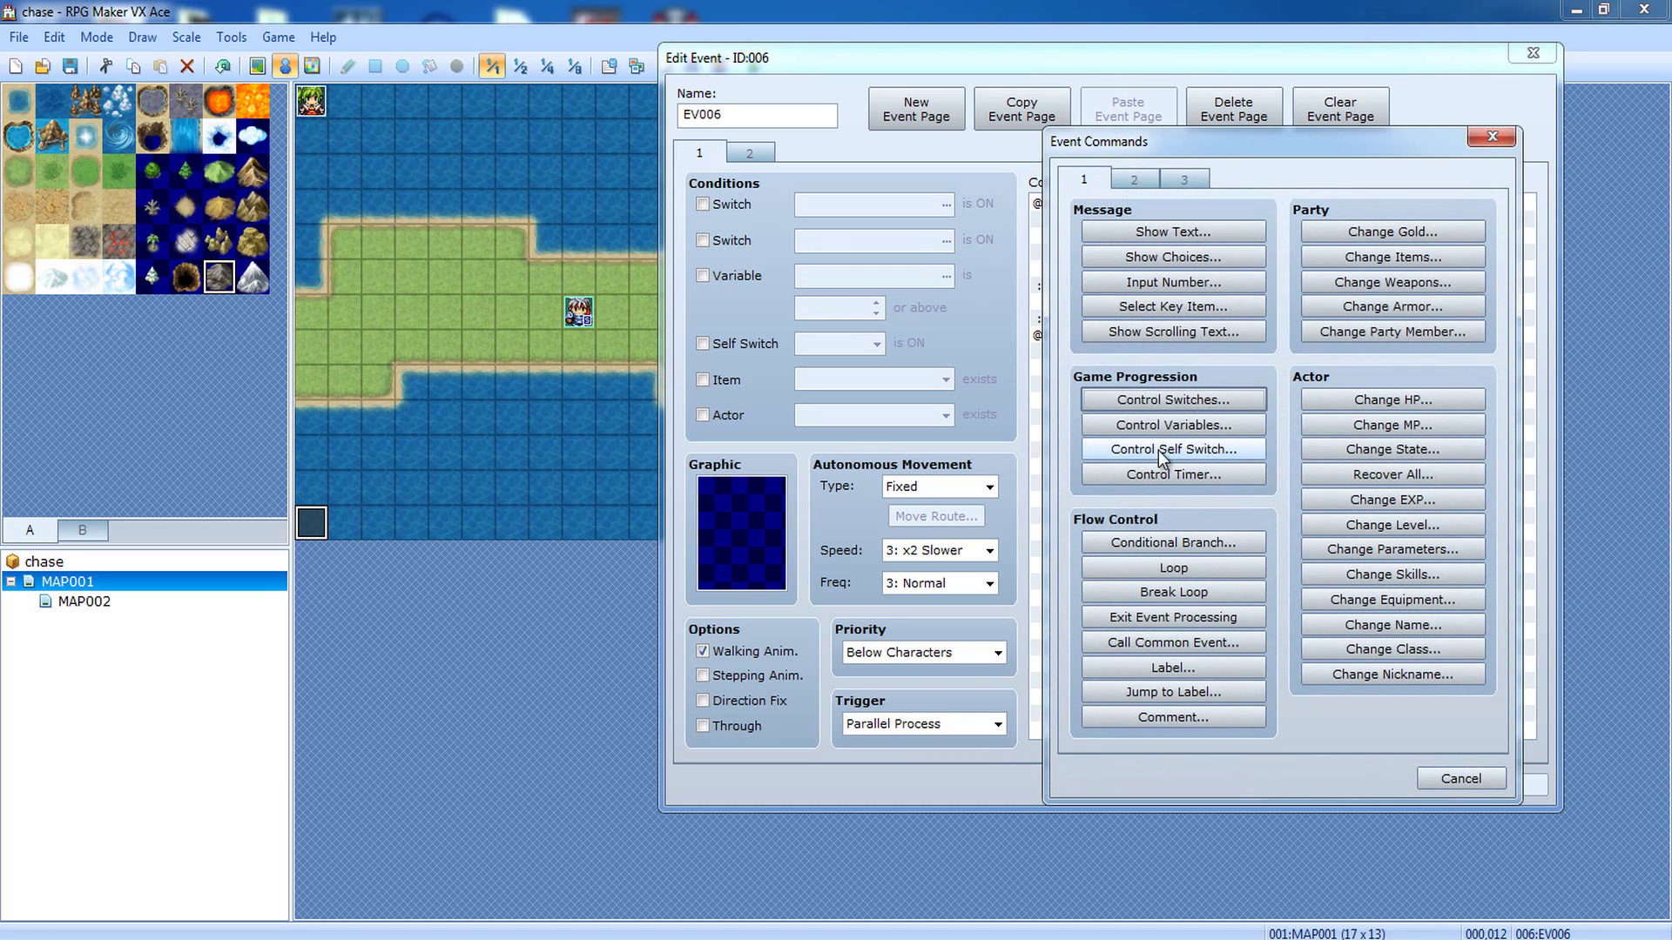
key(Escape)
Step: Check page 2, then keep page 1's trigger as Parallel Process
click(749, 153)
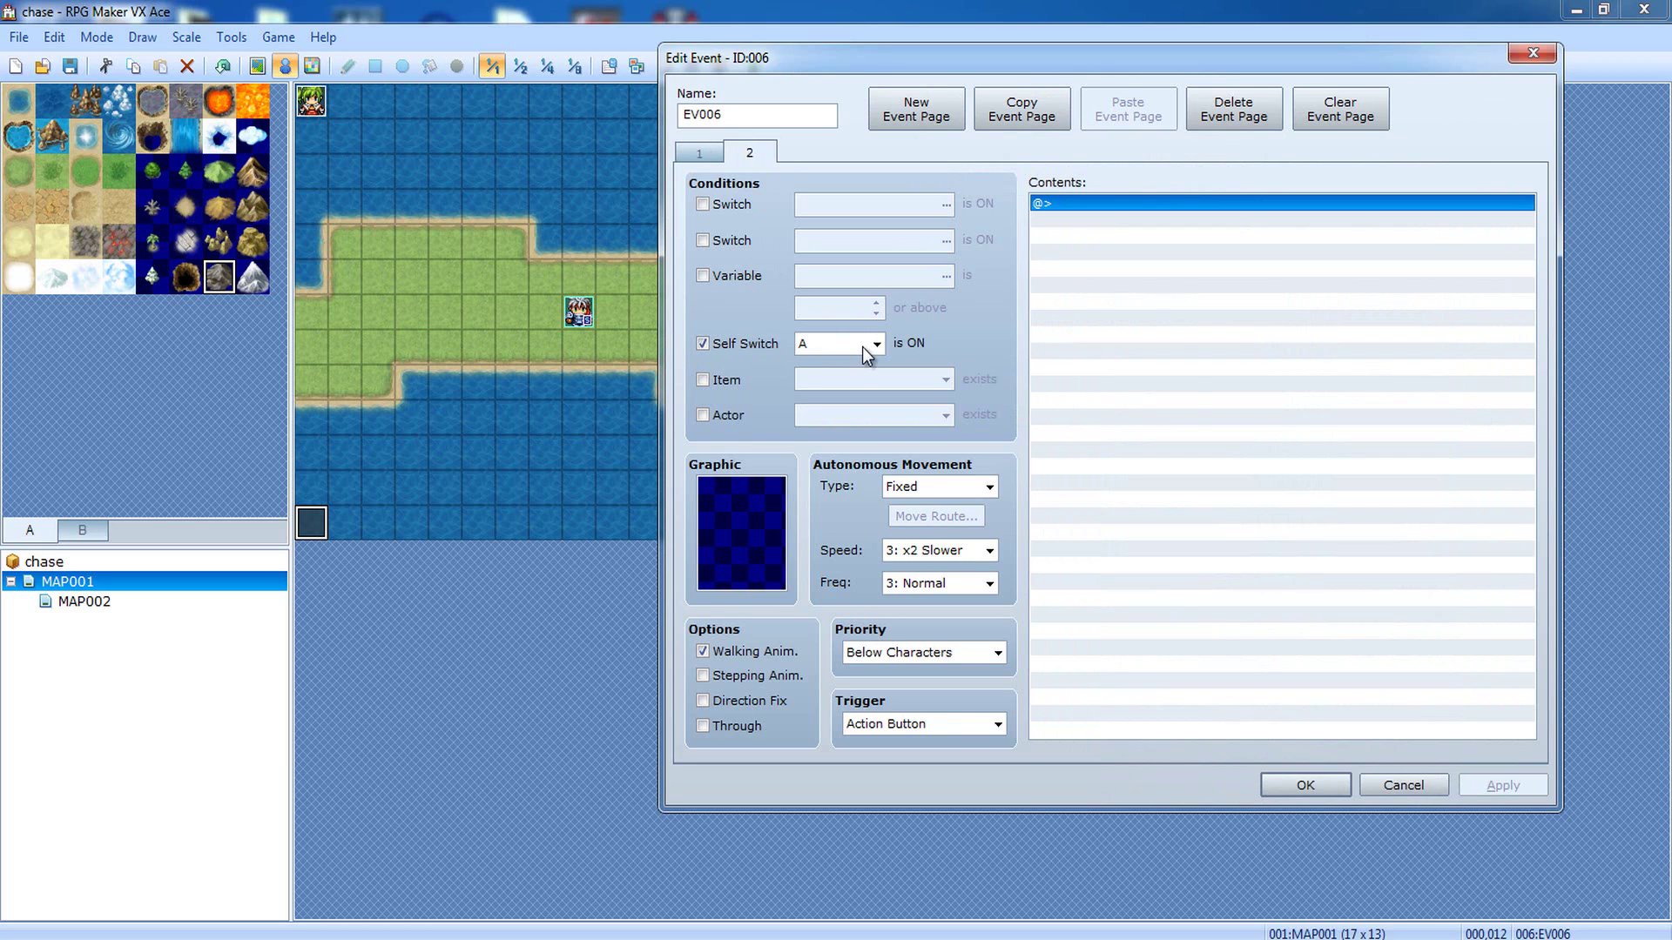
click(696, 157)
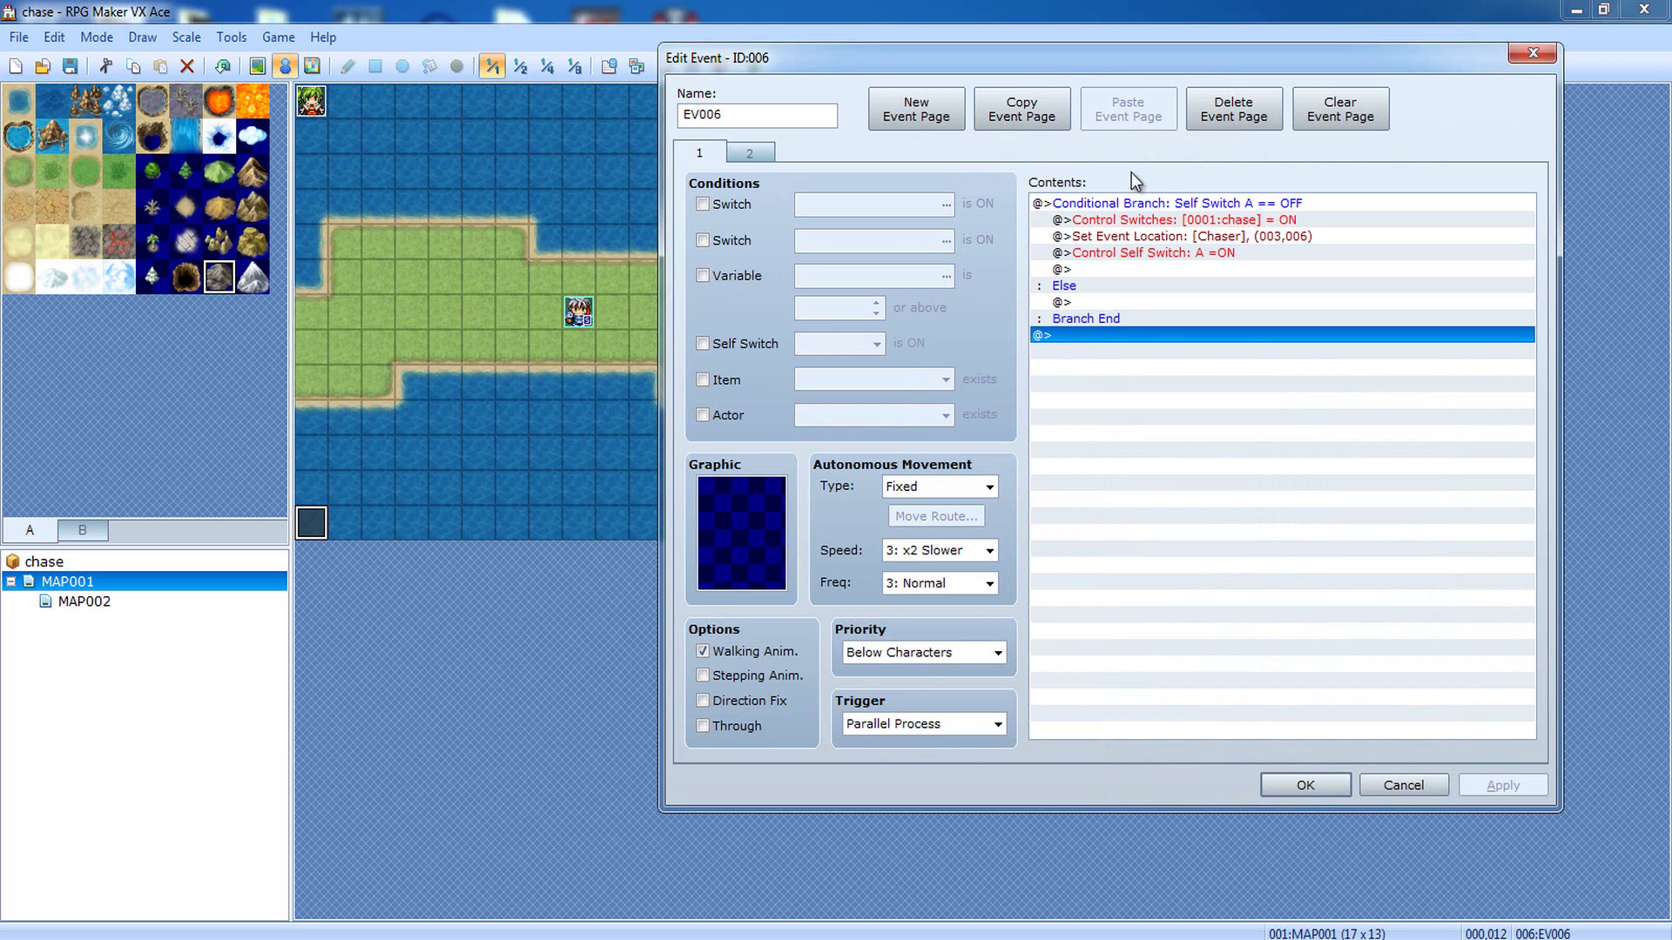
click(859, 719)
click(905, 808)
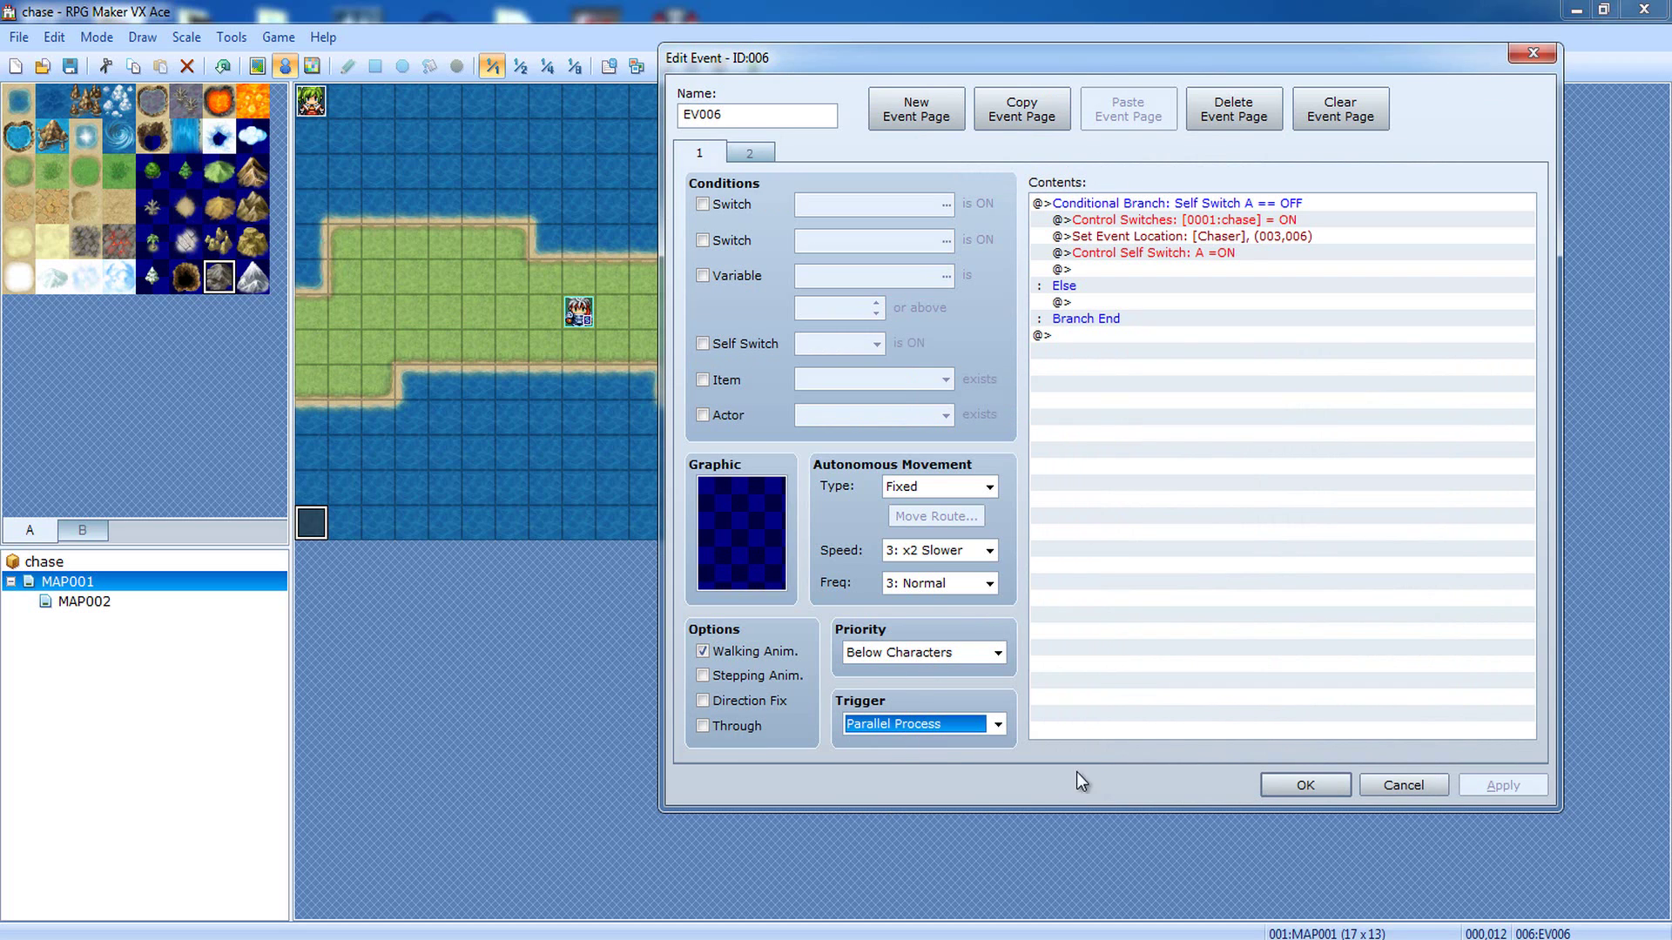
Step: Save EV006, then inspect EV002's Wait 120 frames and chase-ON commands
click(1320, 784)
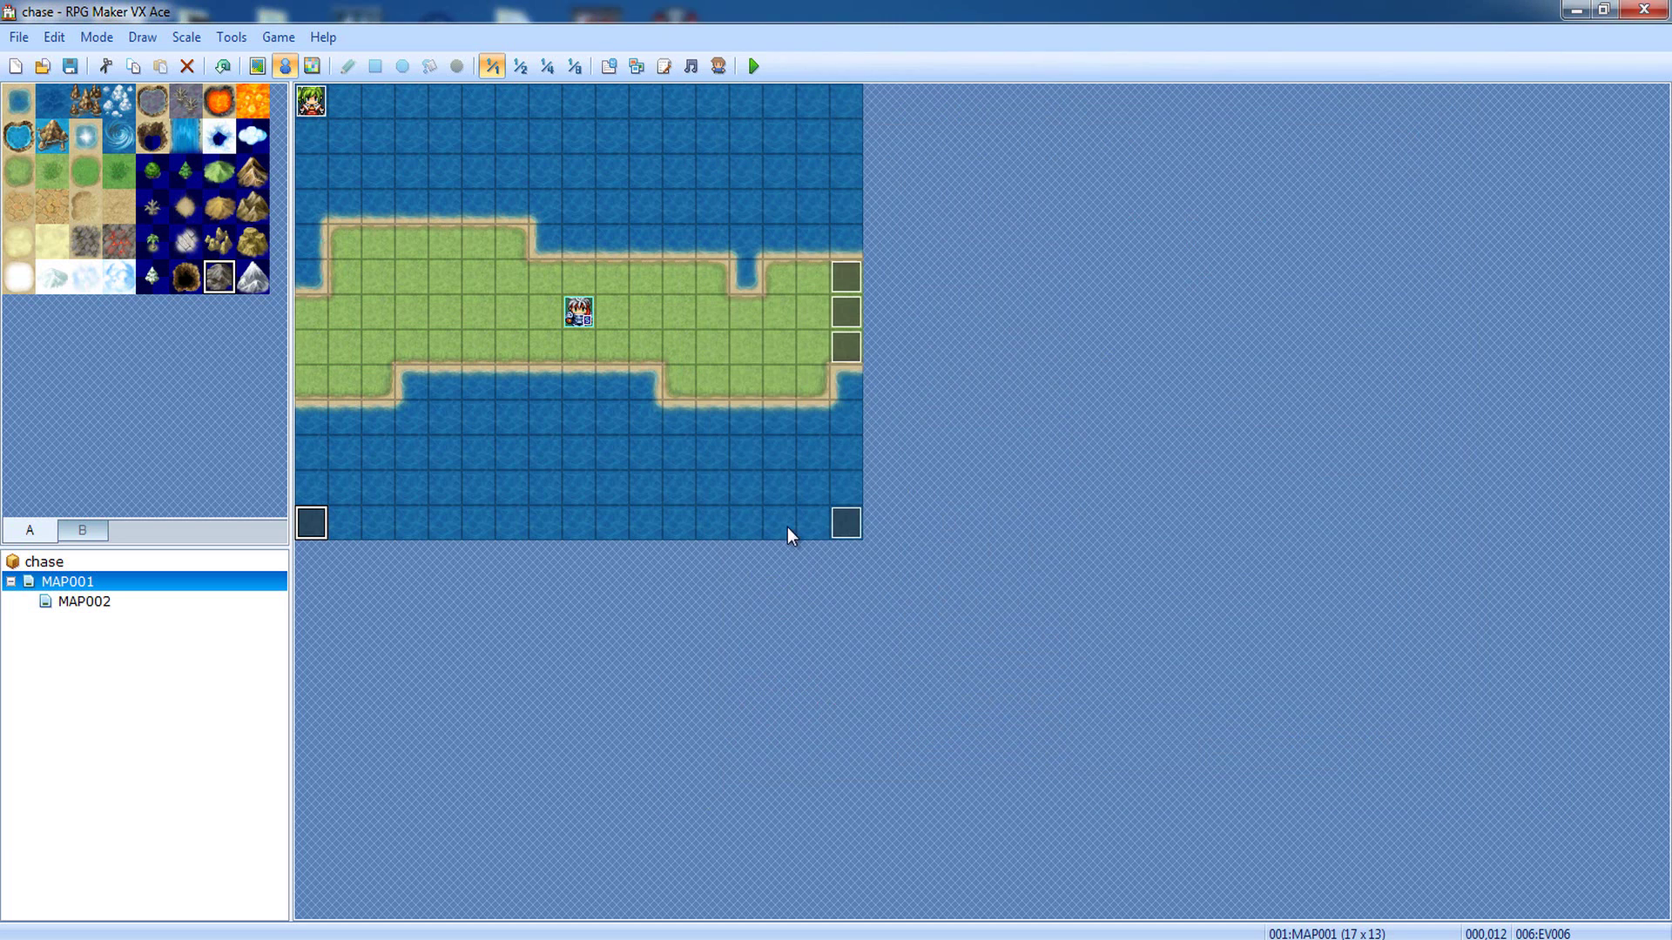
double_click(847, 523)
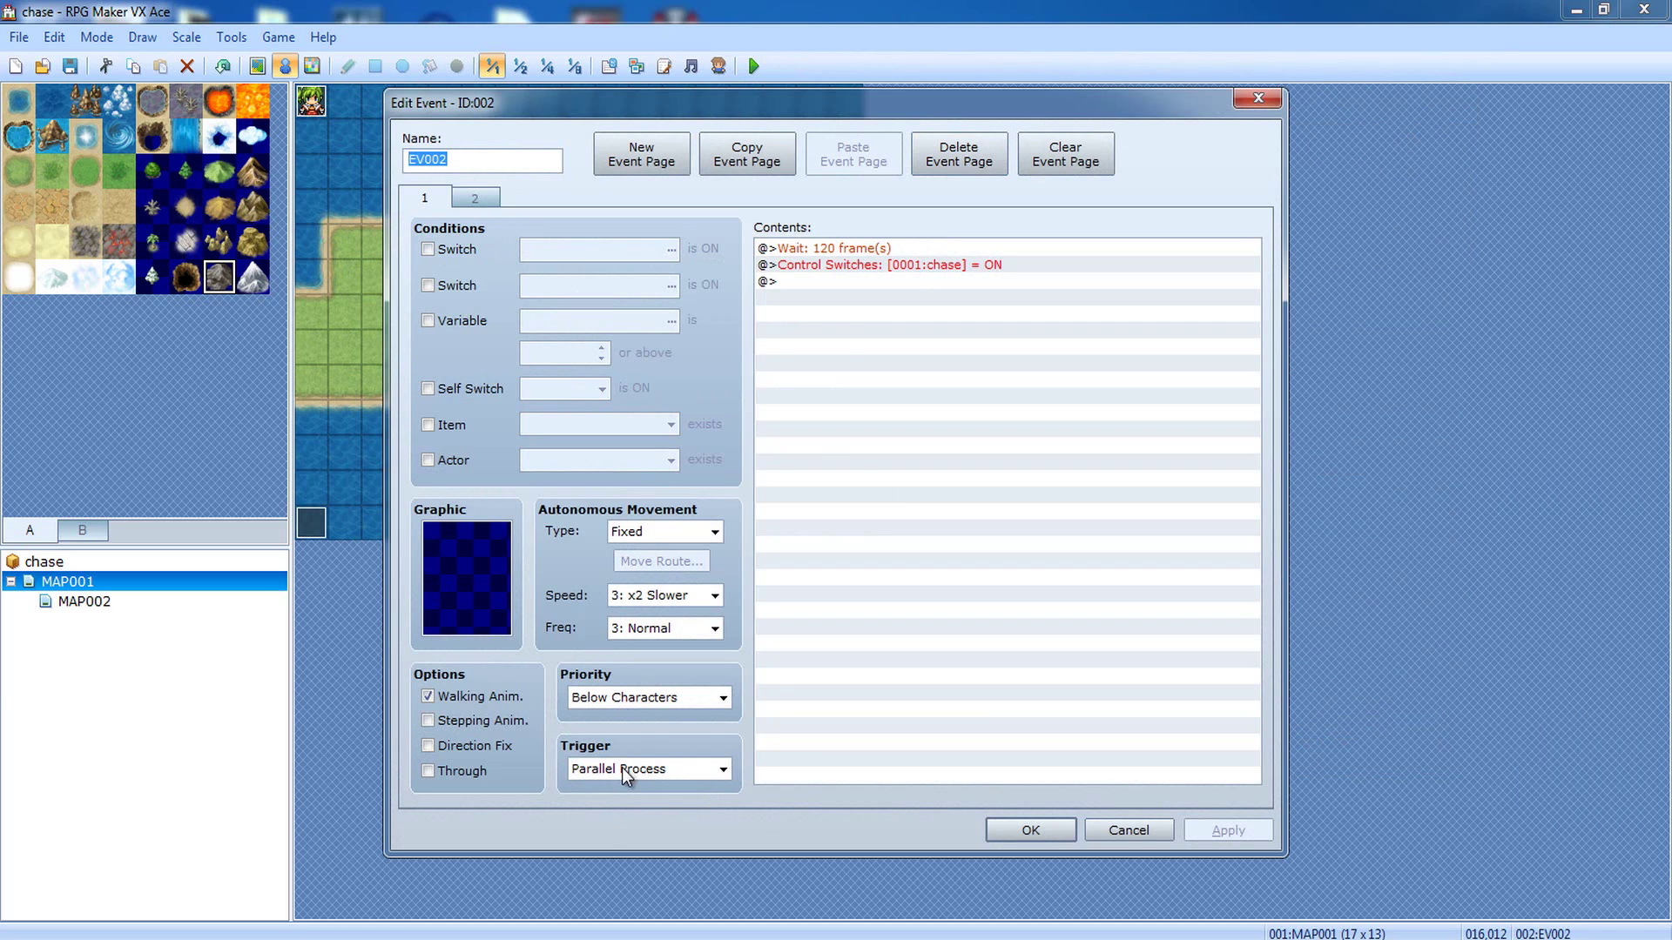
click(815, 250)
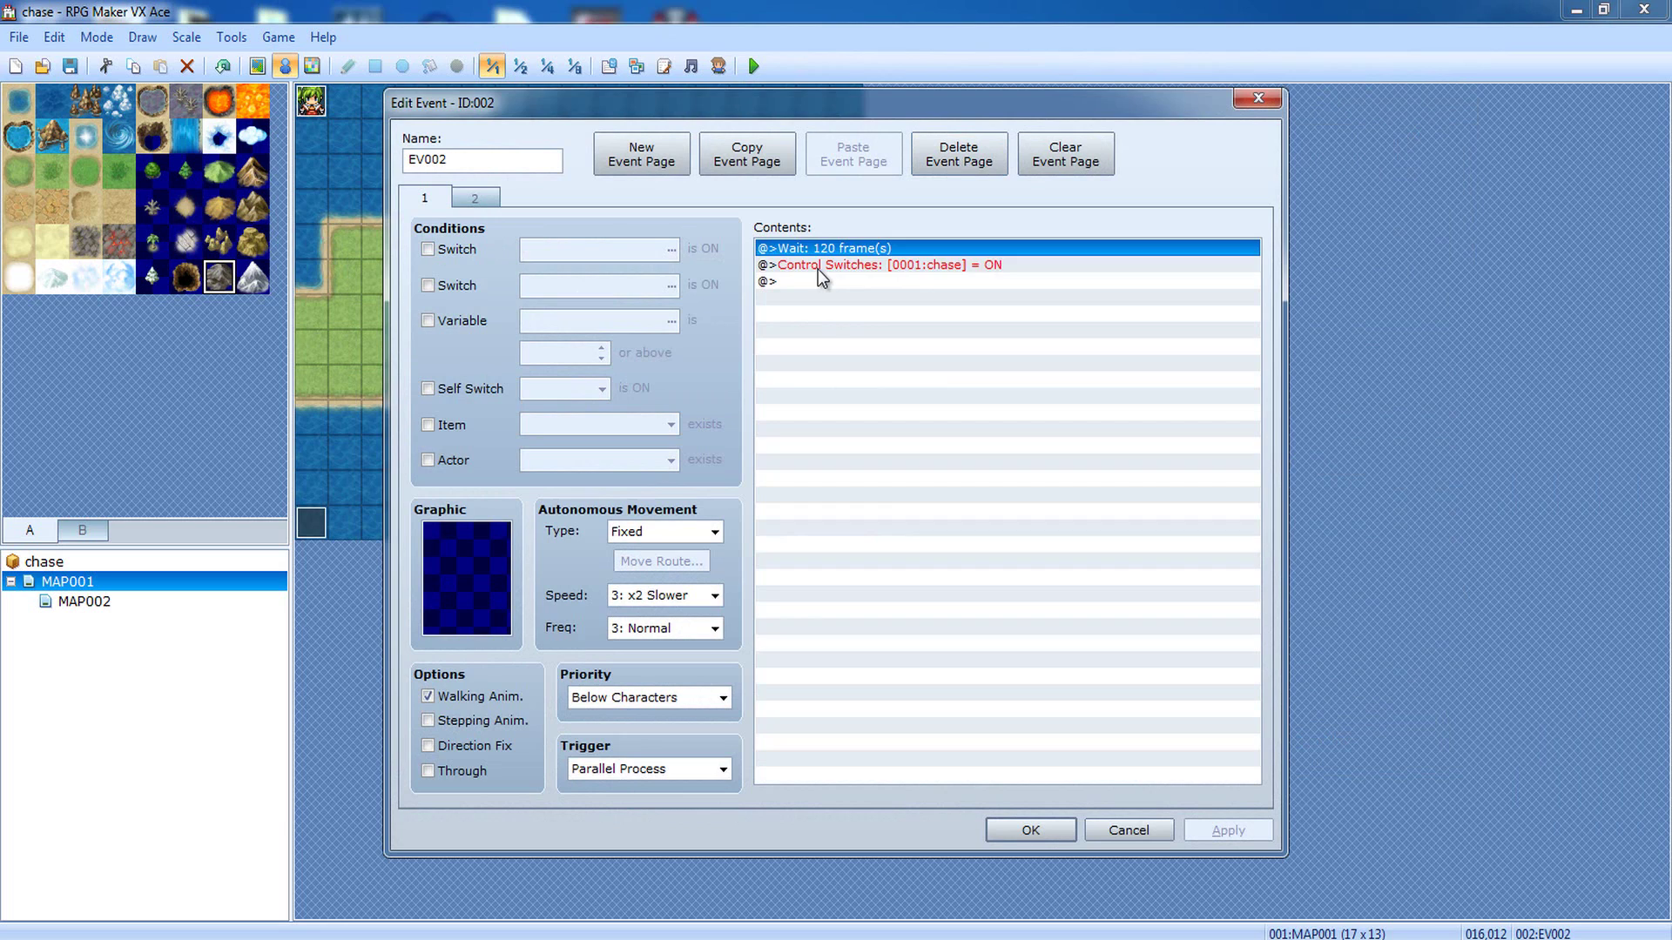
click(814, 268)
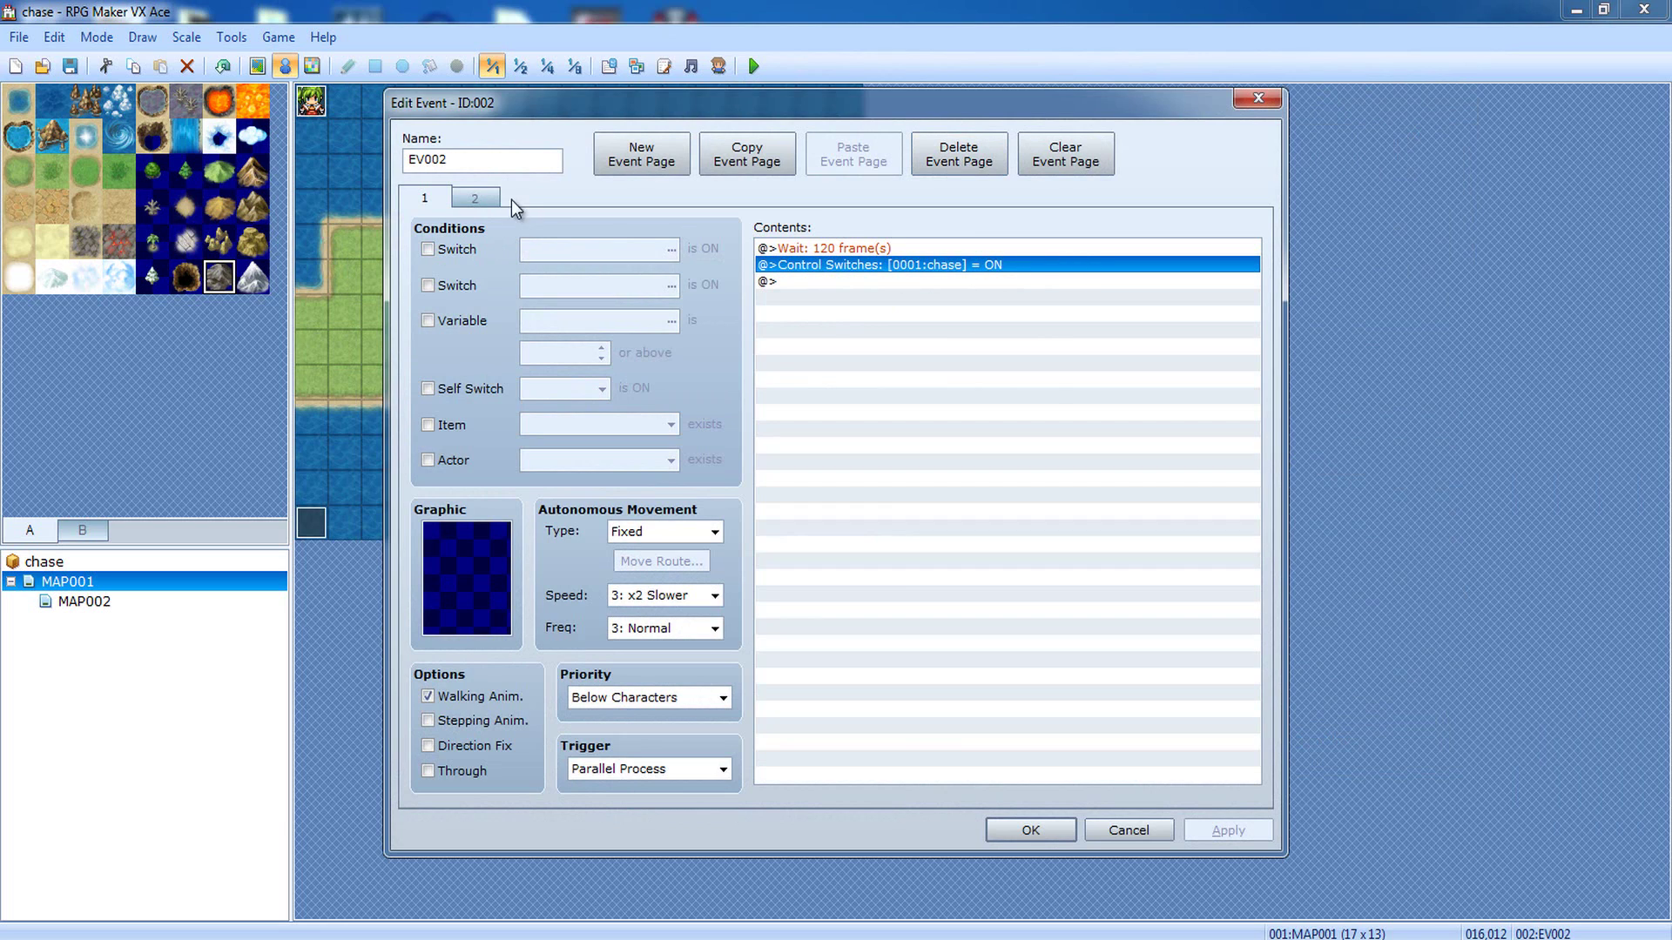
Step: Compare EV002's two pages and keep page 1 as Parallel Process
click(477, 198)
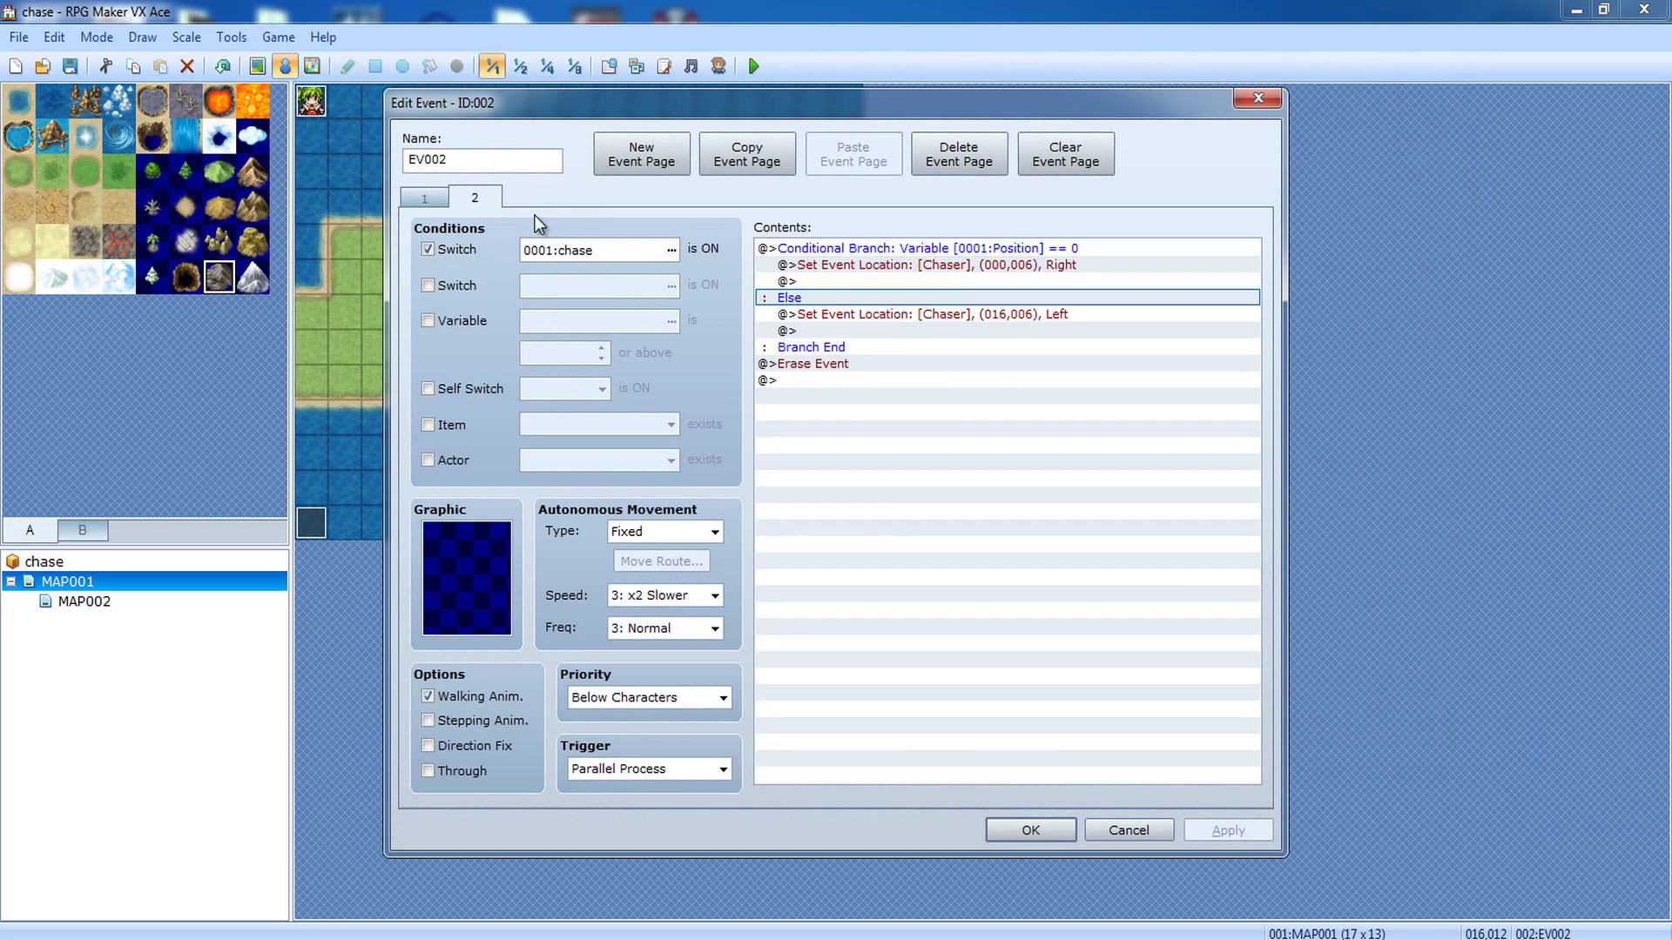
click(446, 200)
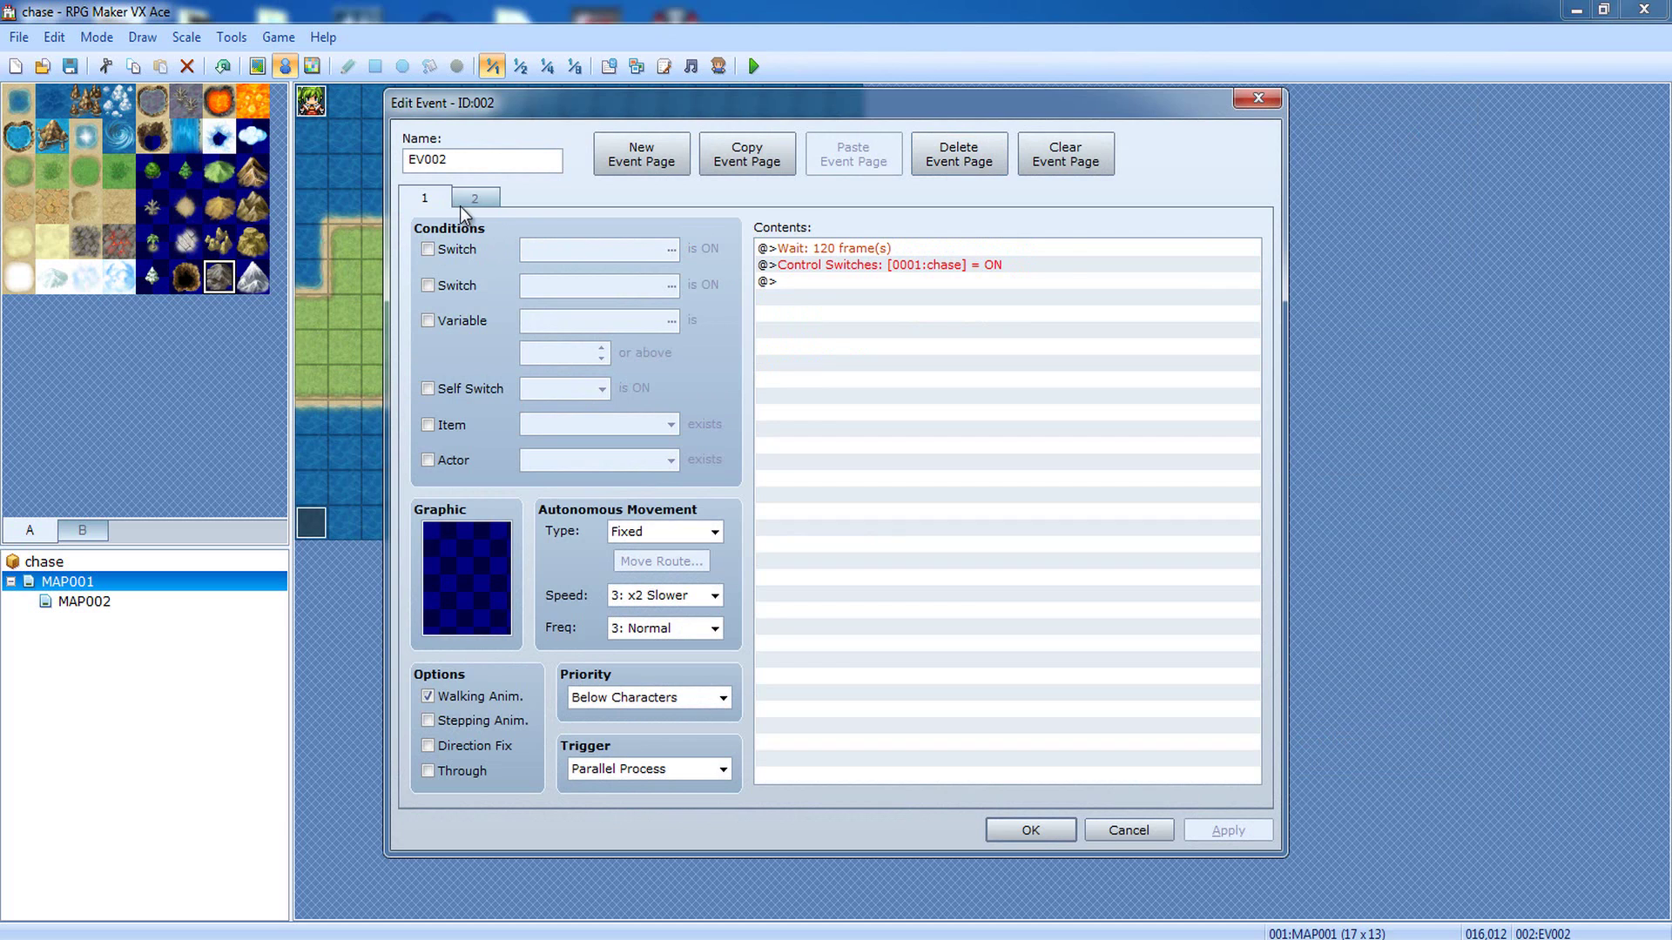
click(461, 204)
click(430, 204)
click(474, 199)
click(425, 201)
click(568, 769)
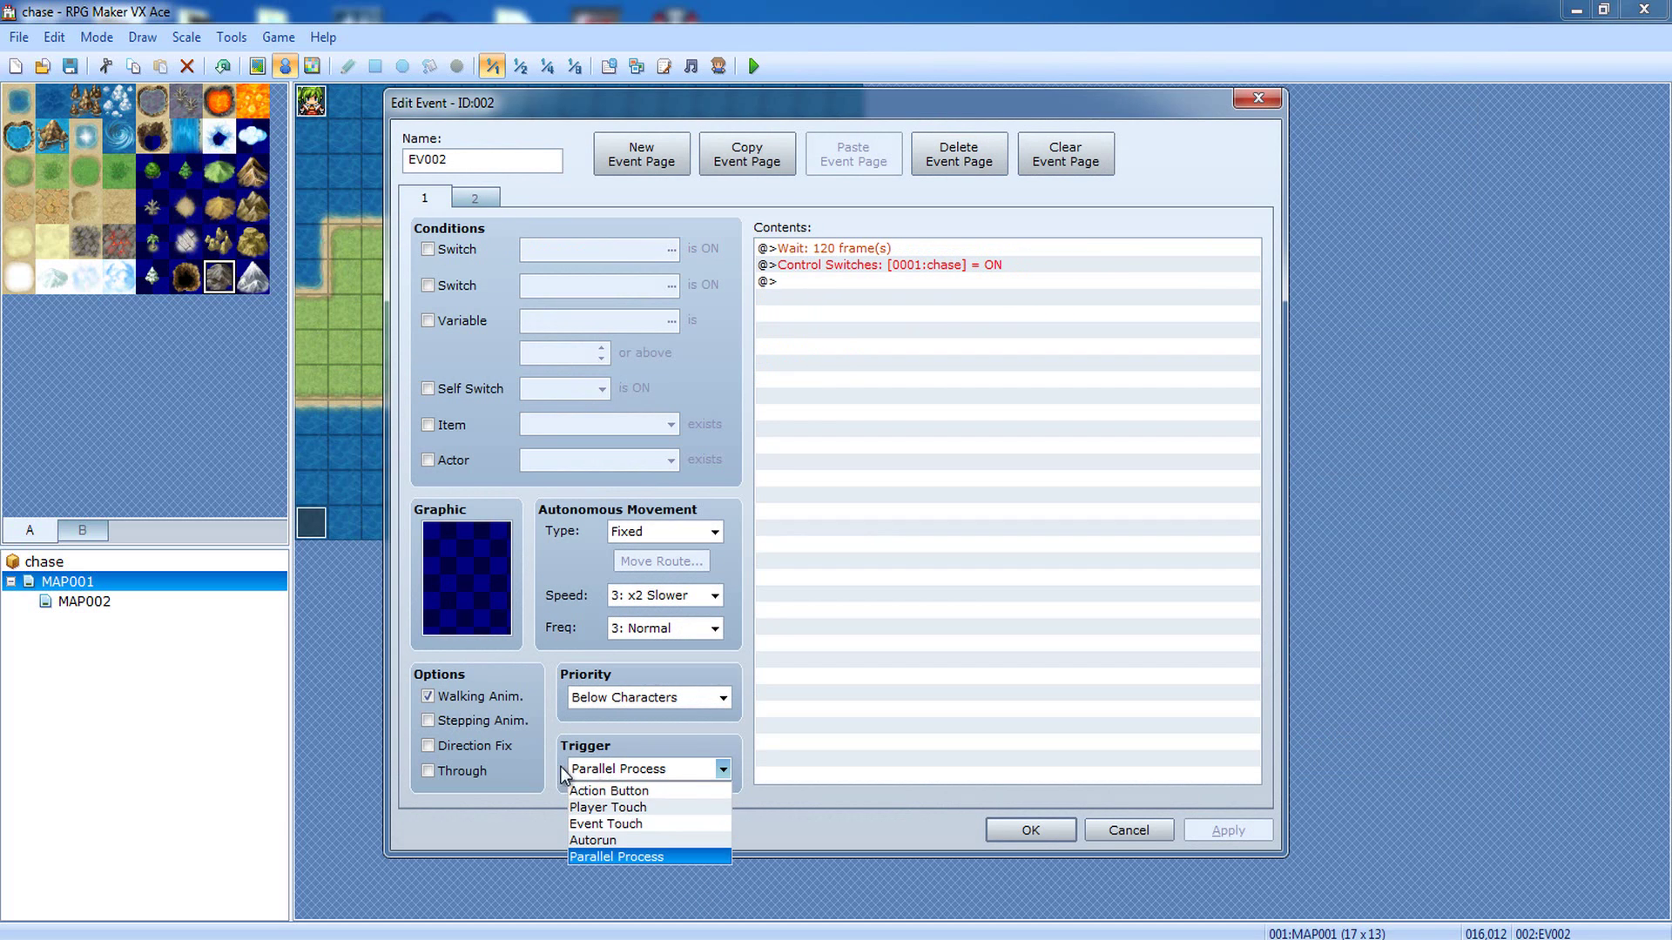
click(484, 223)
Step: On EV002 page 2, confirm the chase switch condition and browse commands without adding any
click(472, 200)
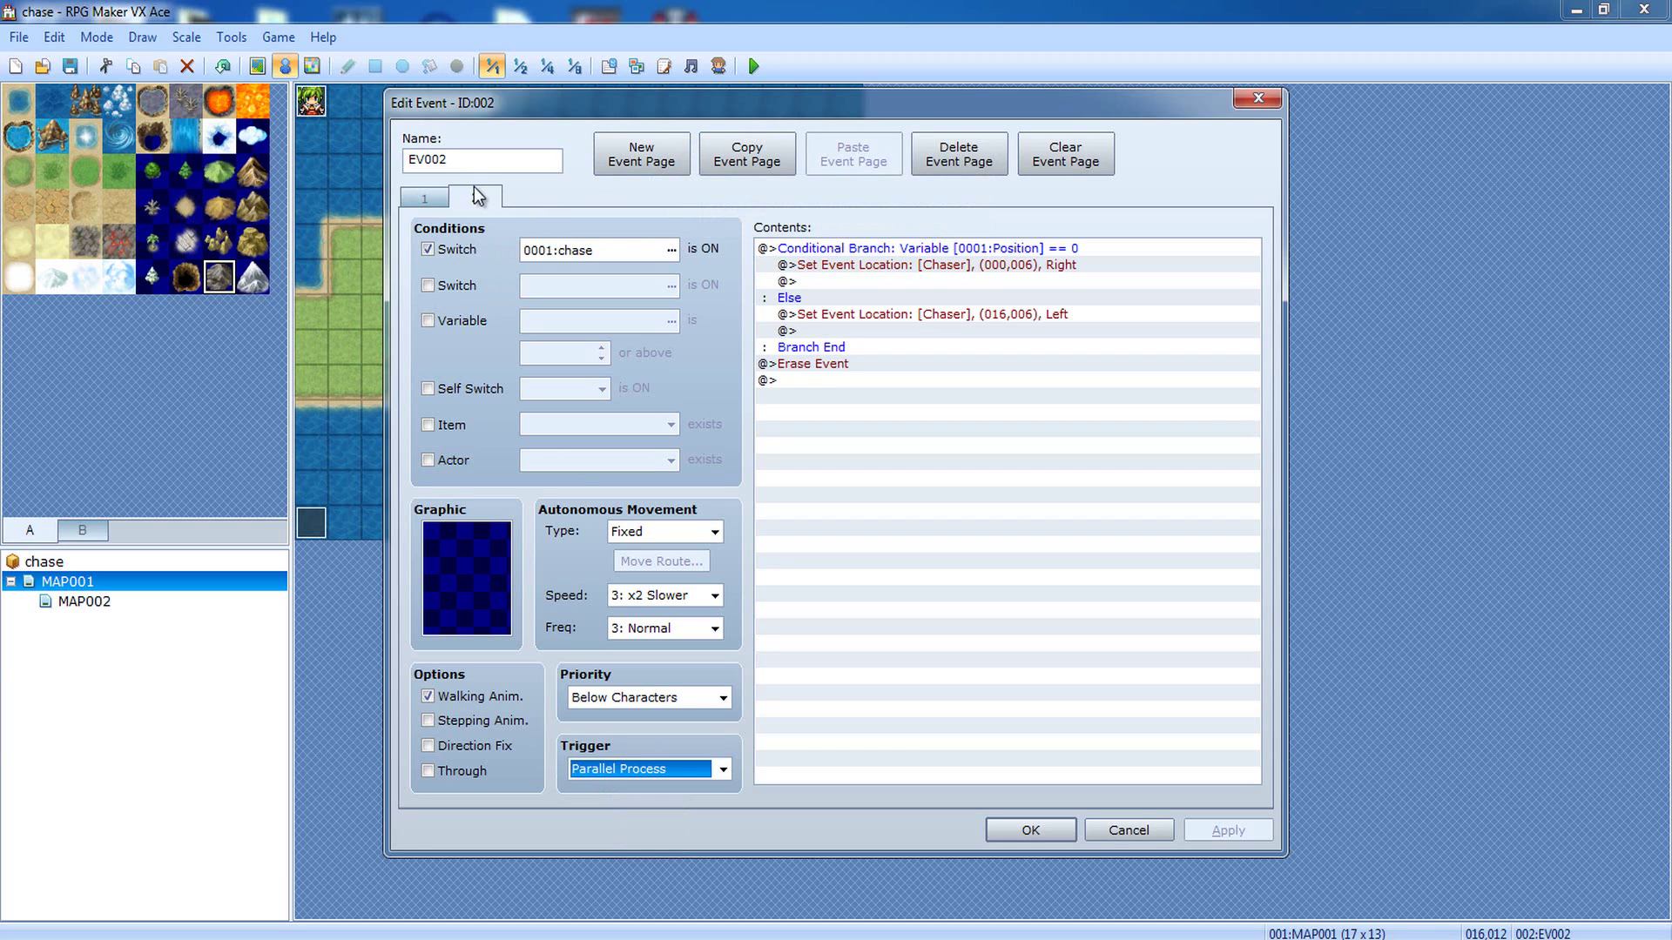
click(634, 251)
double_click(634, 254)
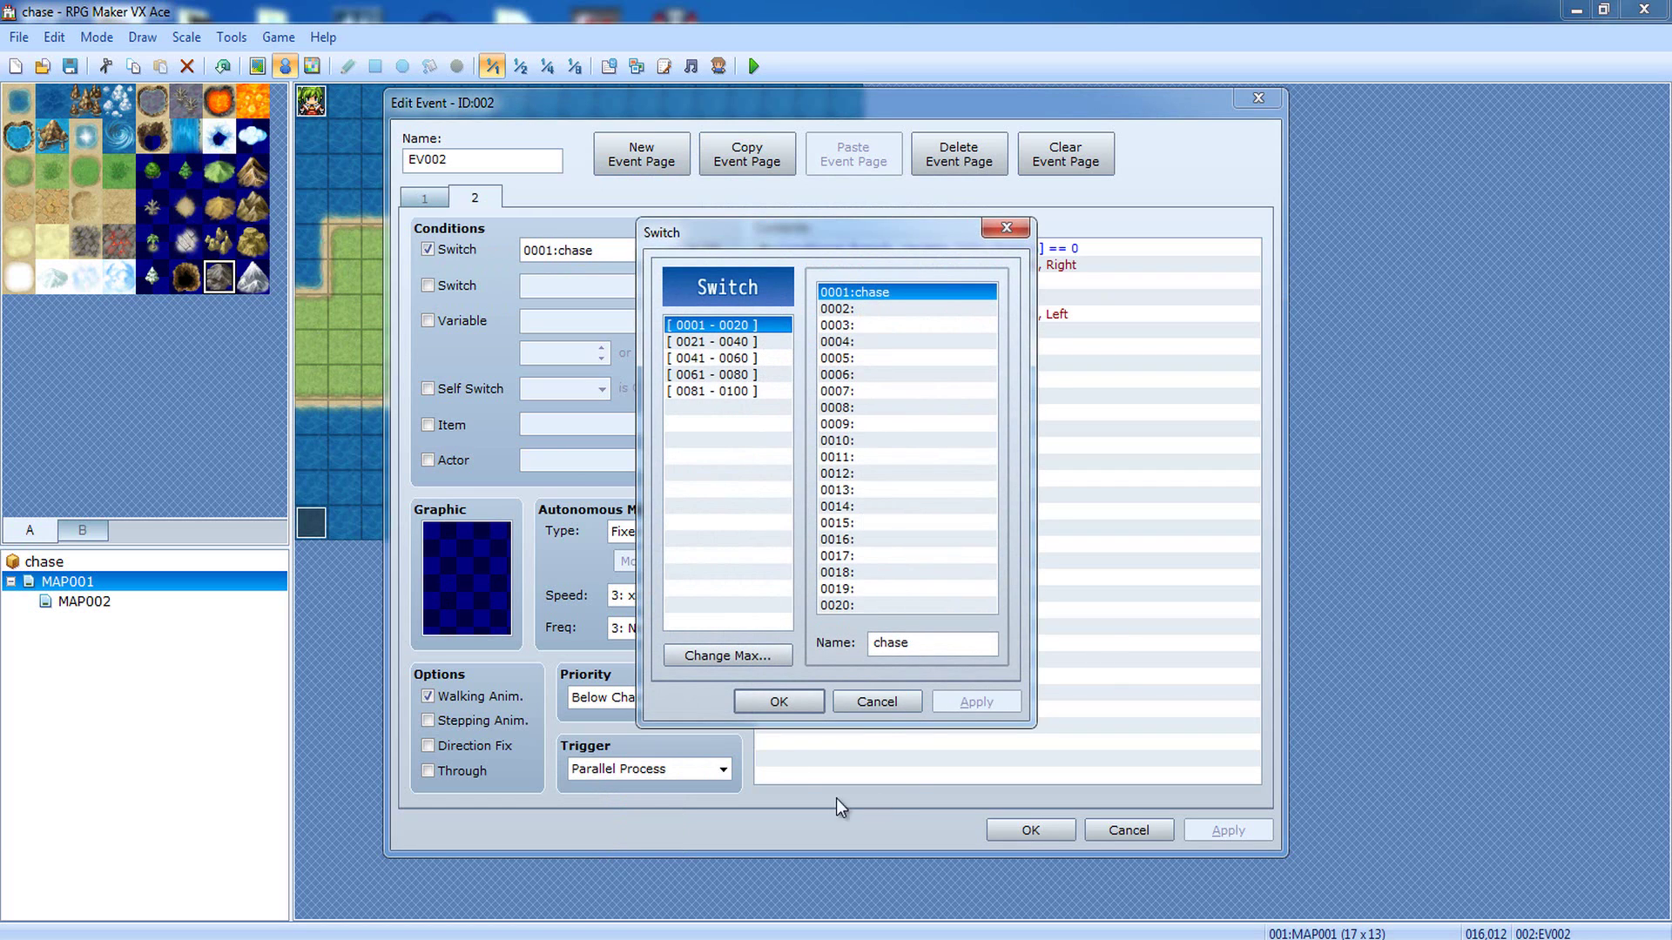
click(876, 704)
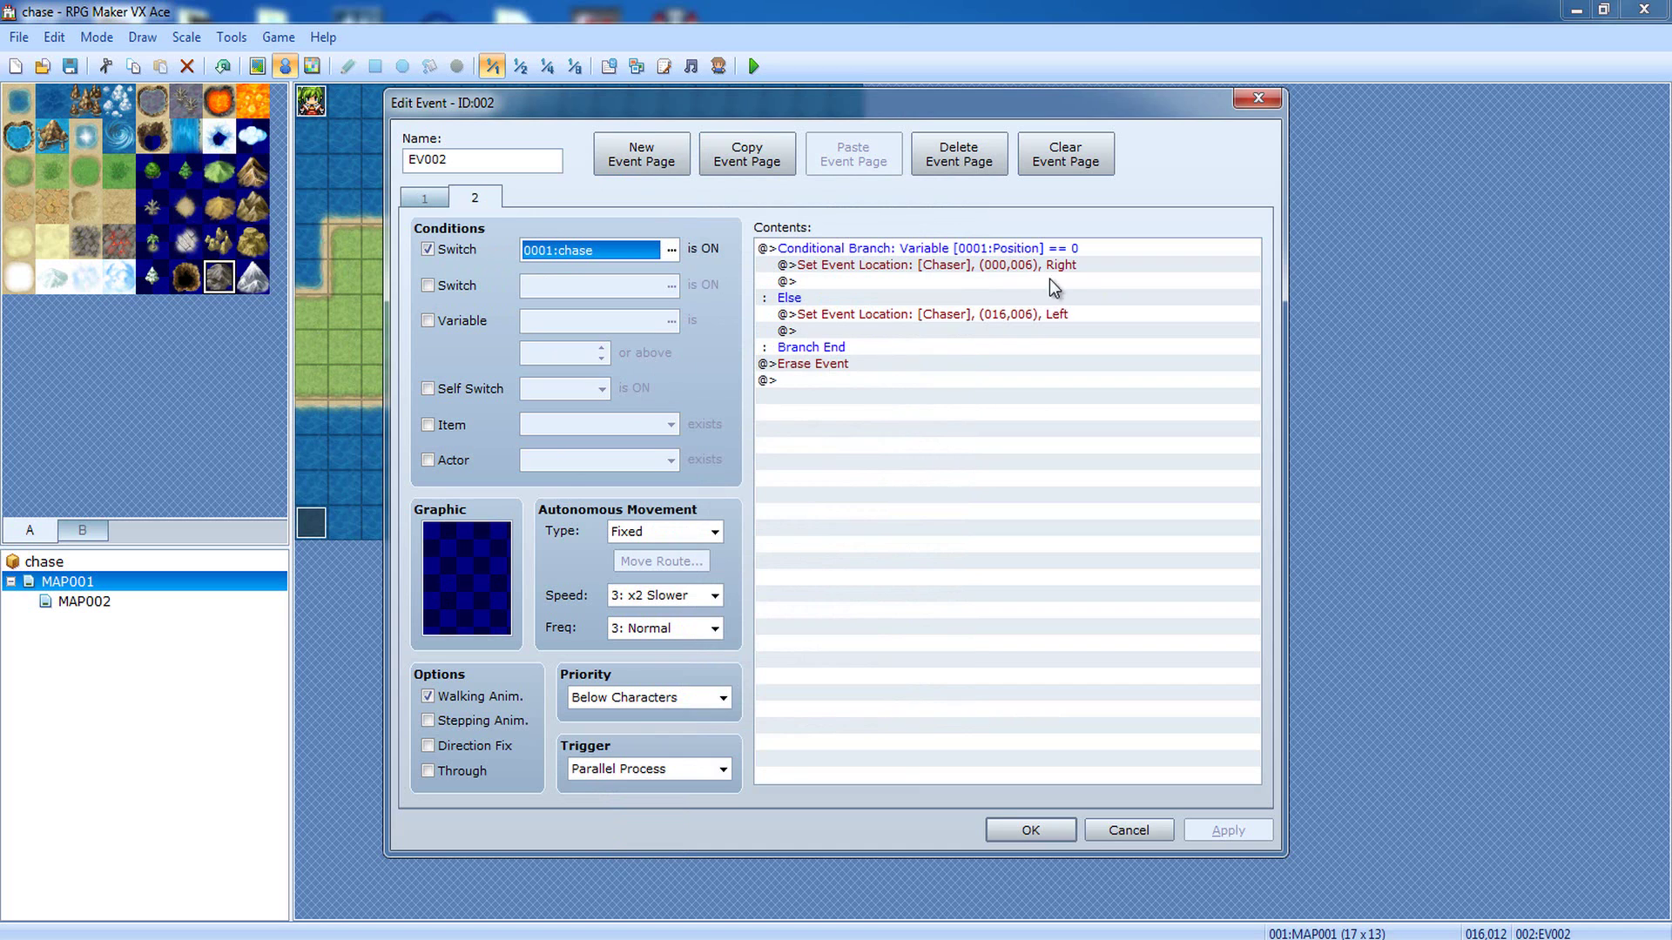
click(944, 249)
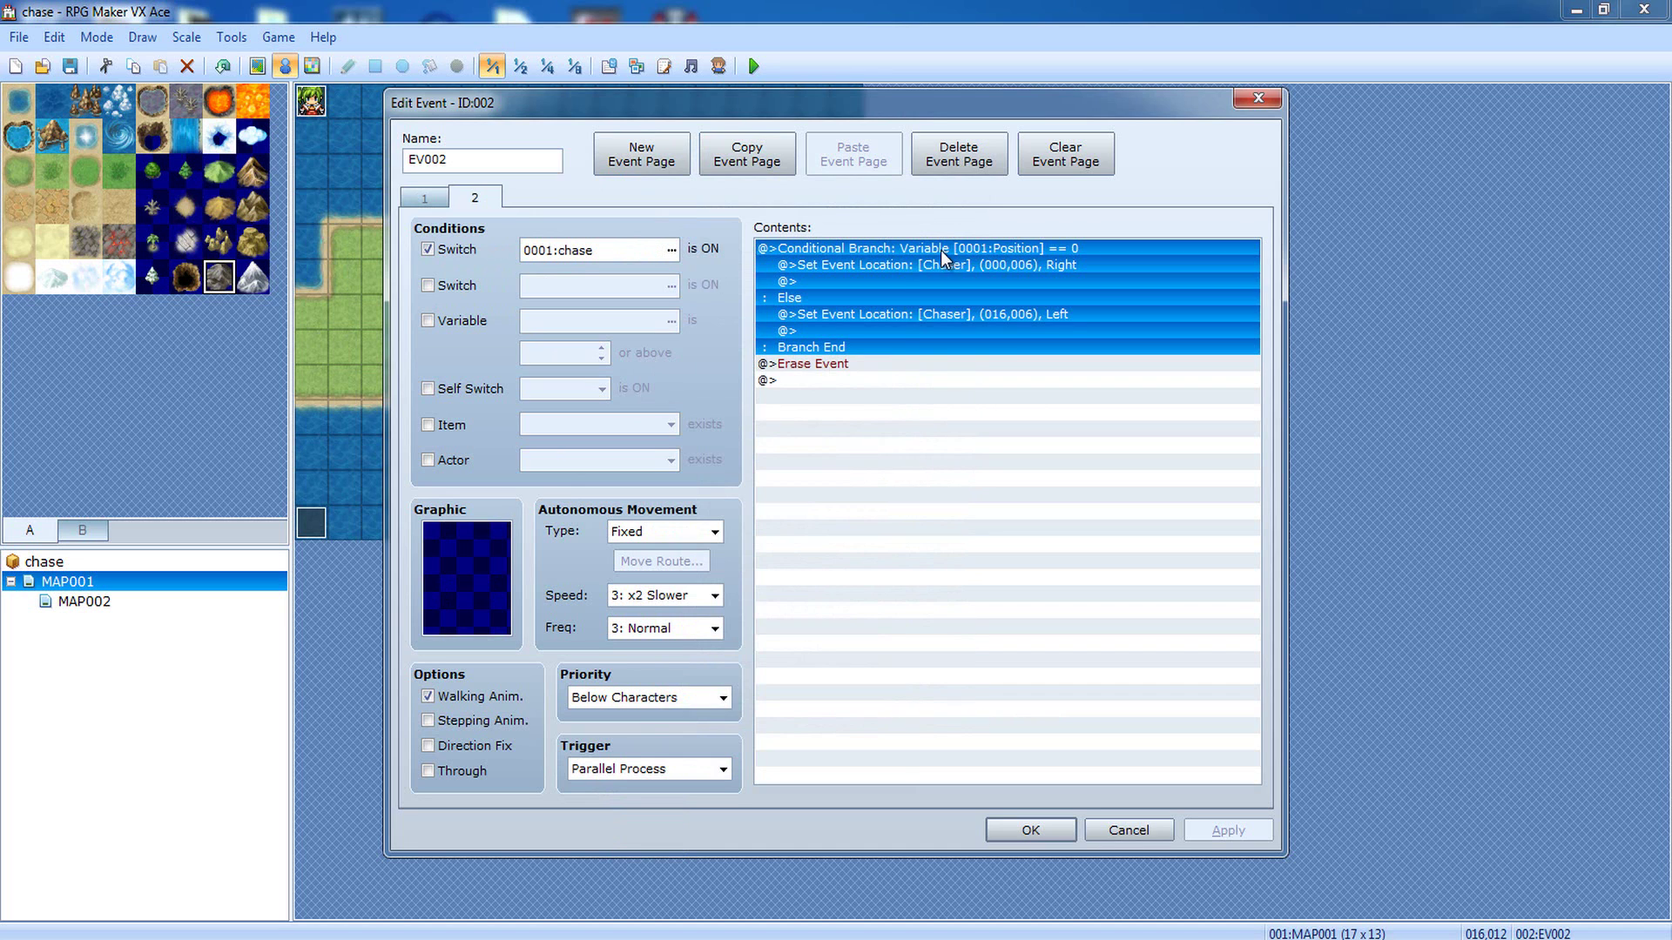
double_click(880, 401)
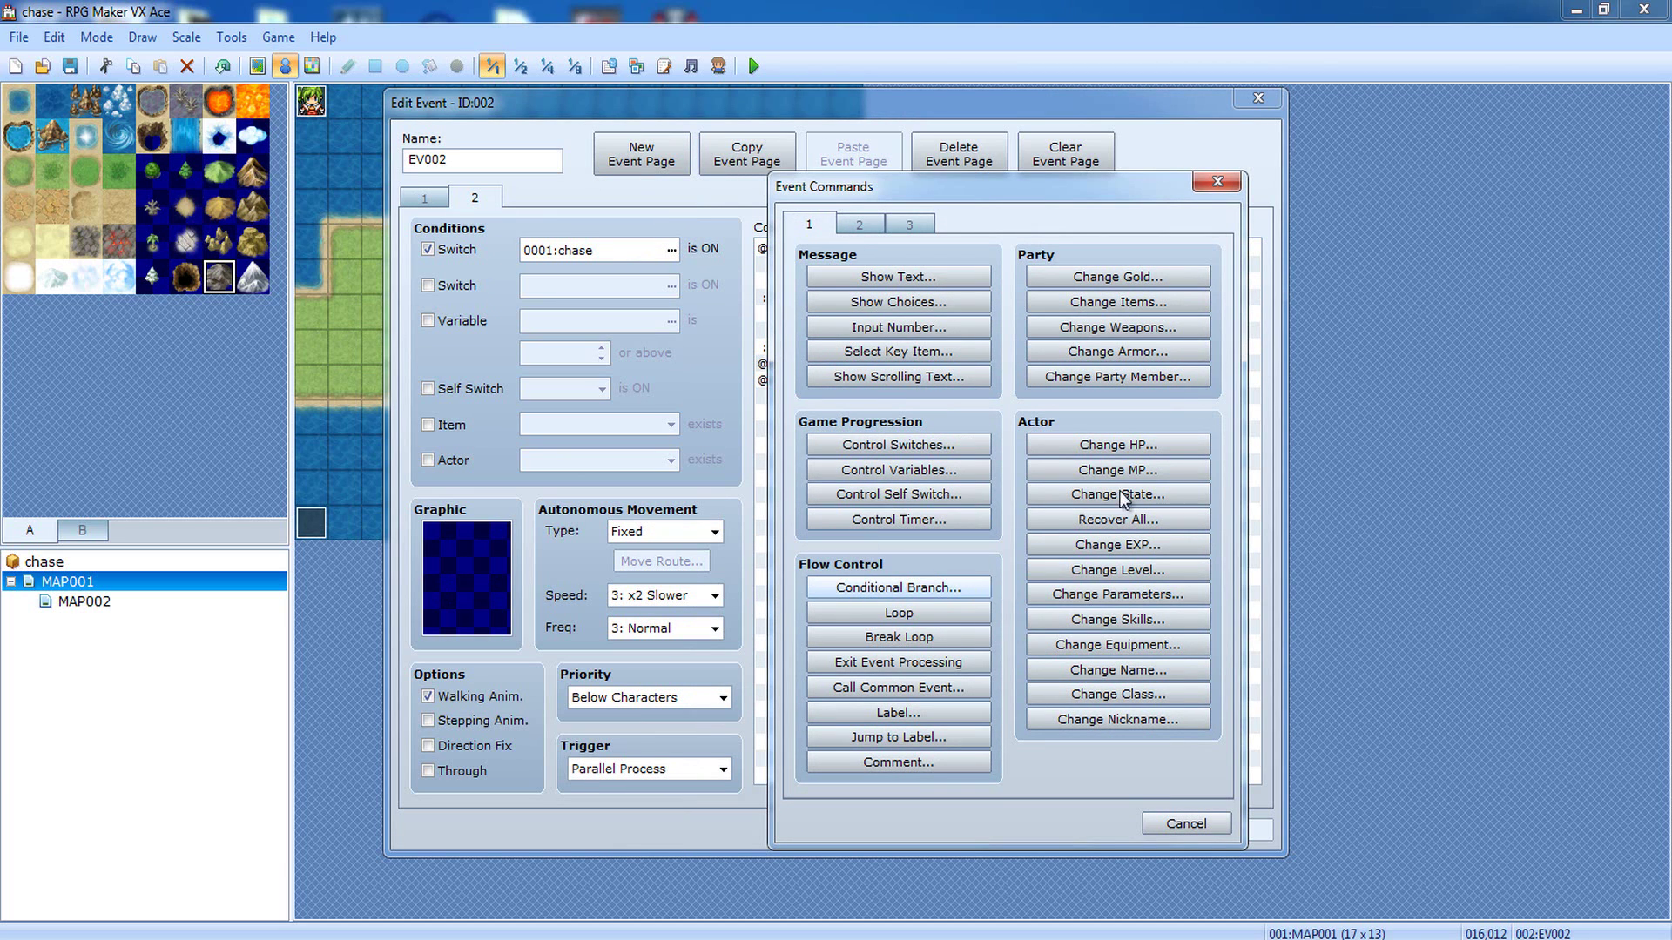
click(1217, 181)
Step: Edit the conditional branch, keeping it variable-based and discarding a variable change
click(882, 249)
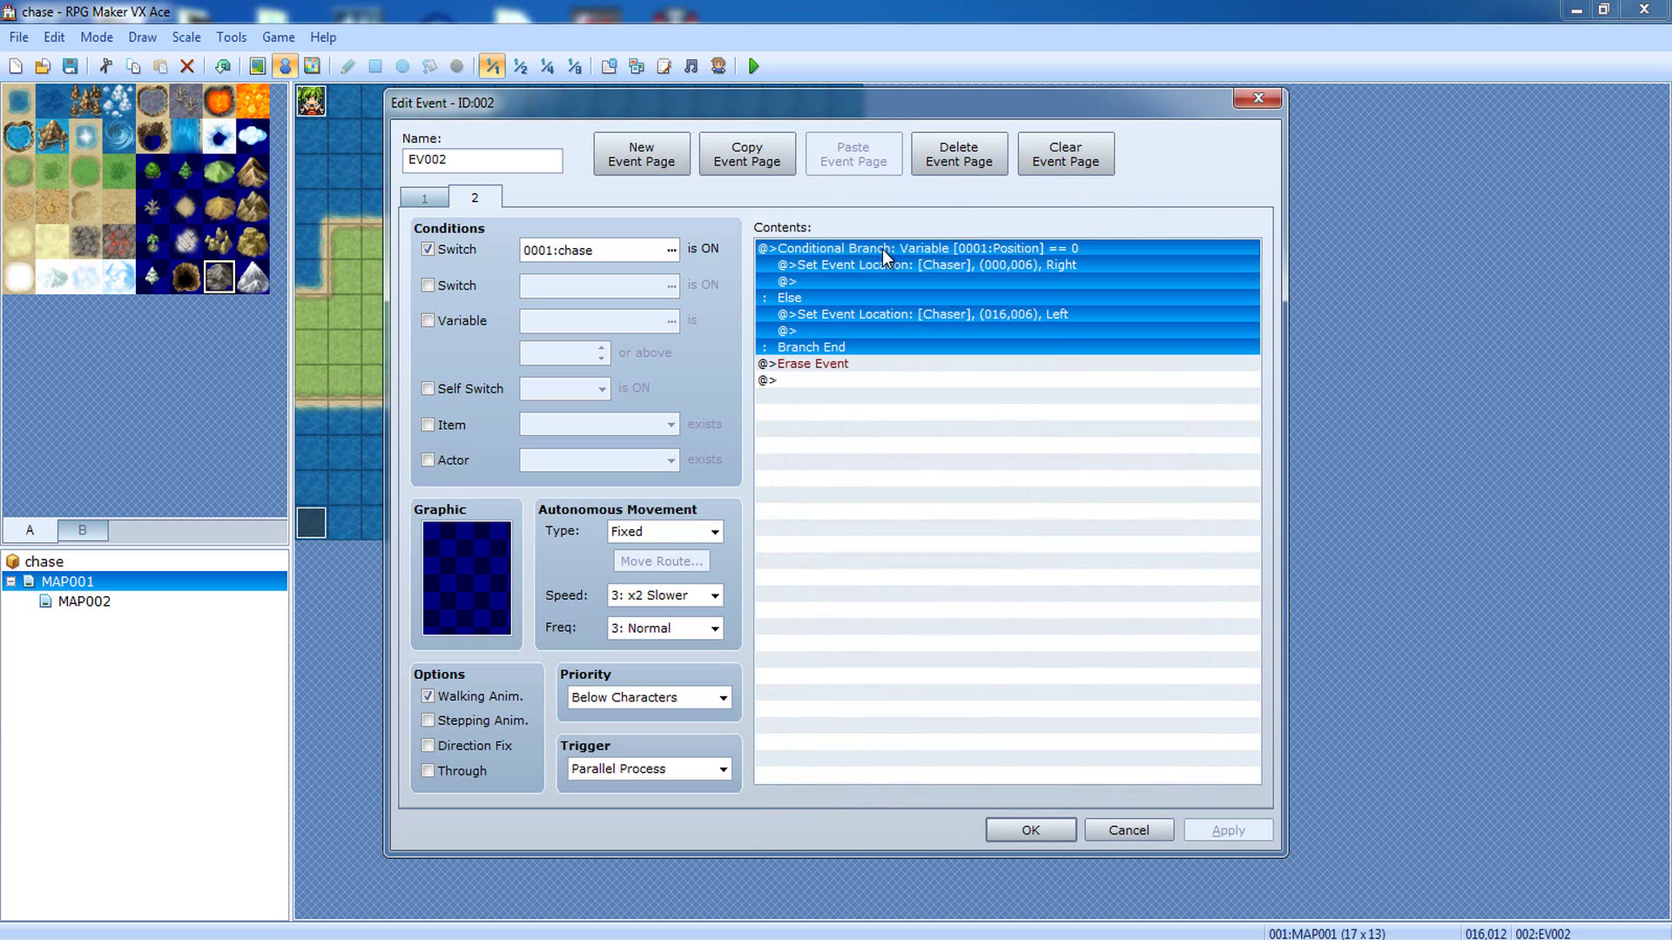
right_click(881, 249)
click(935, 287)
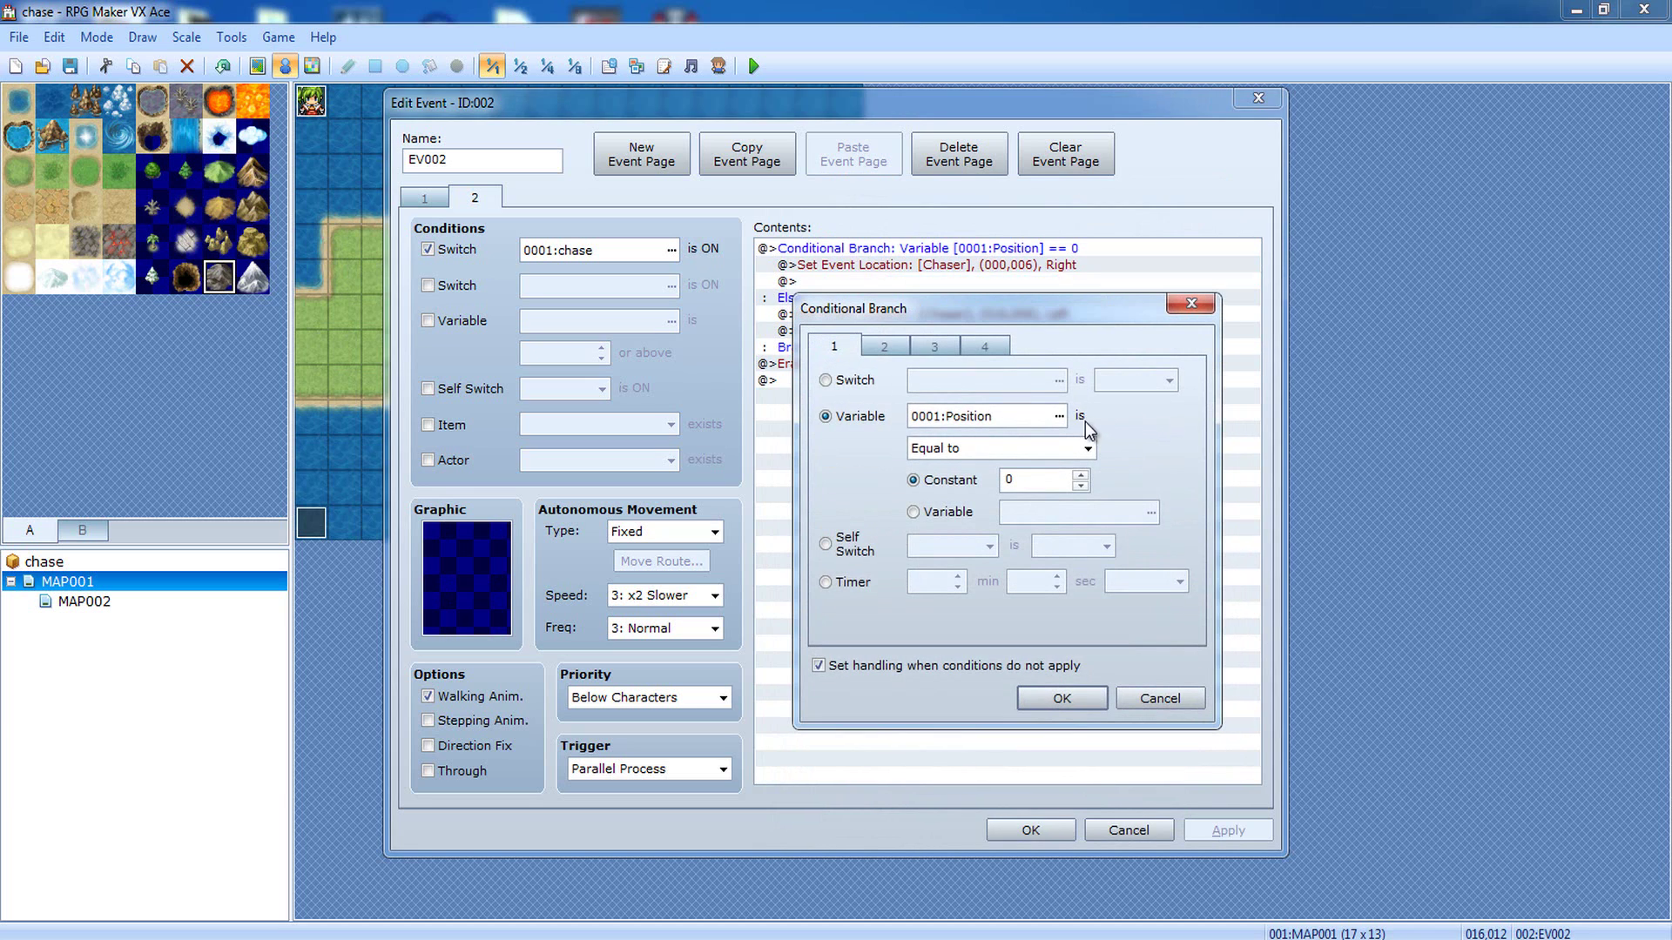
click(942, 415)
click(1057, 336)
drag(1053, 270, 1157, 260)
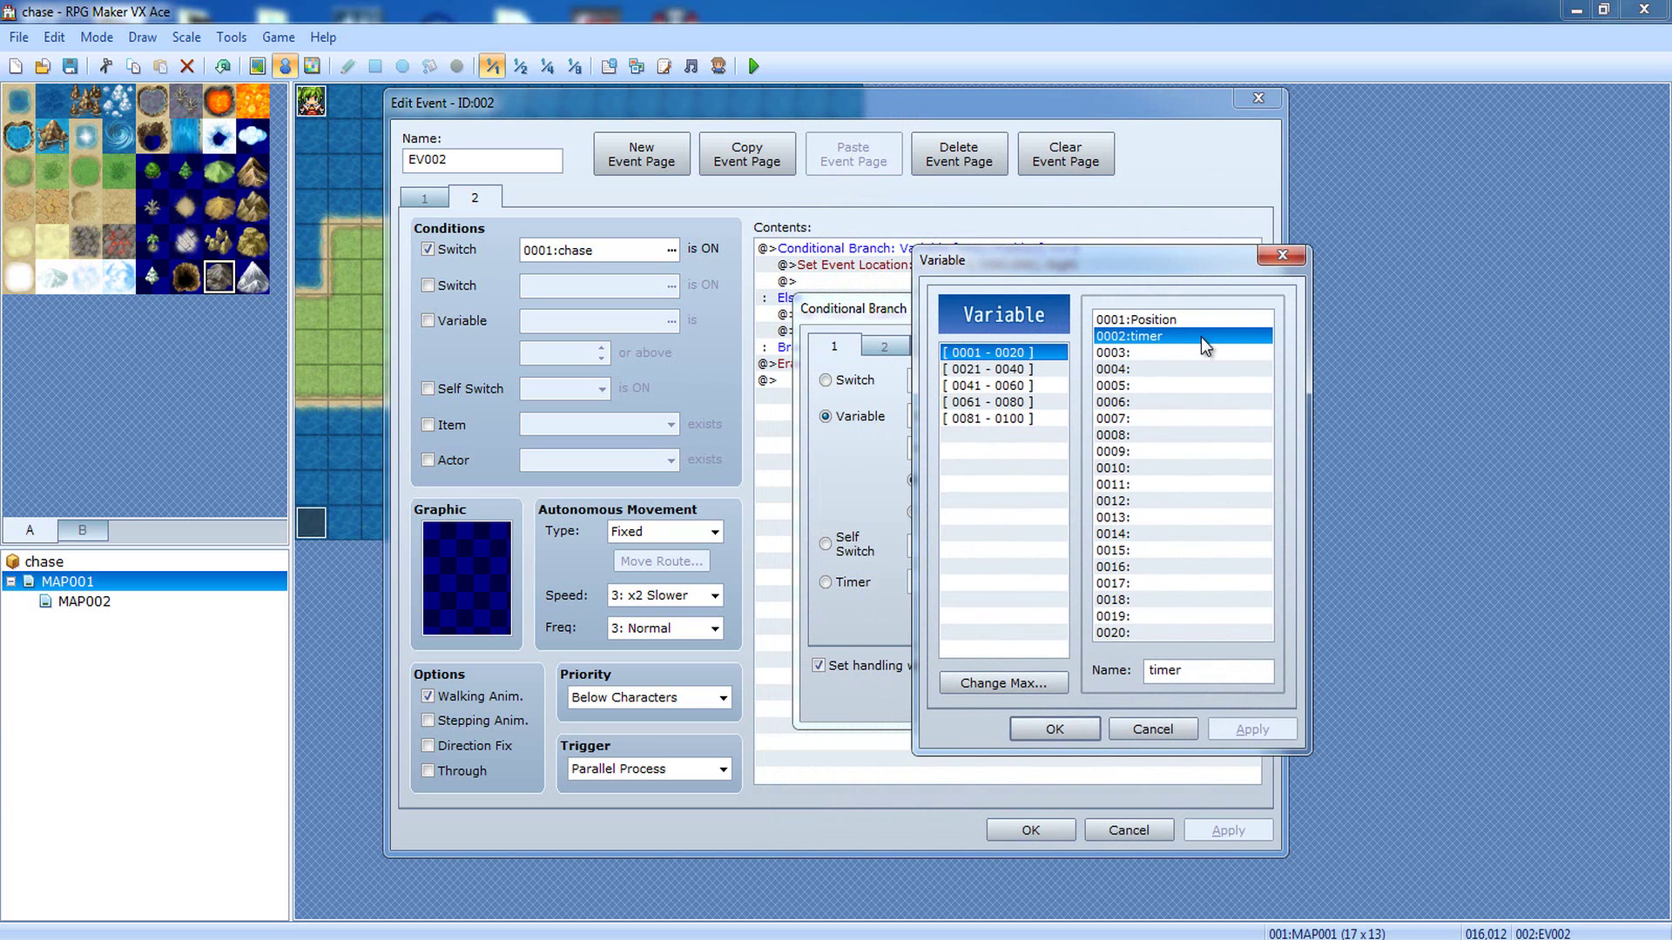
key(Delete)
click(1279, 258)
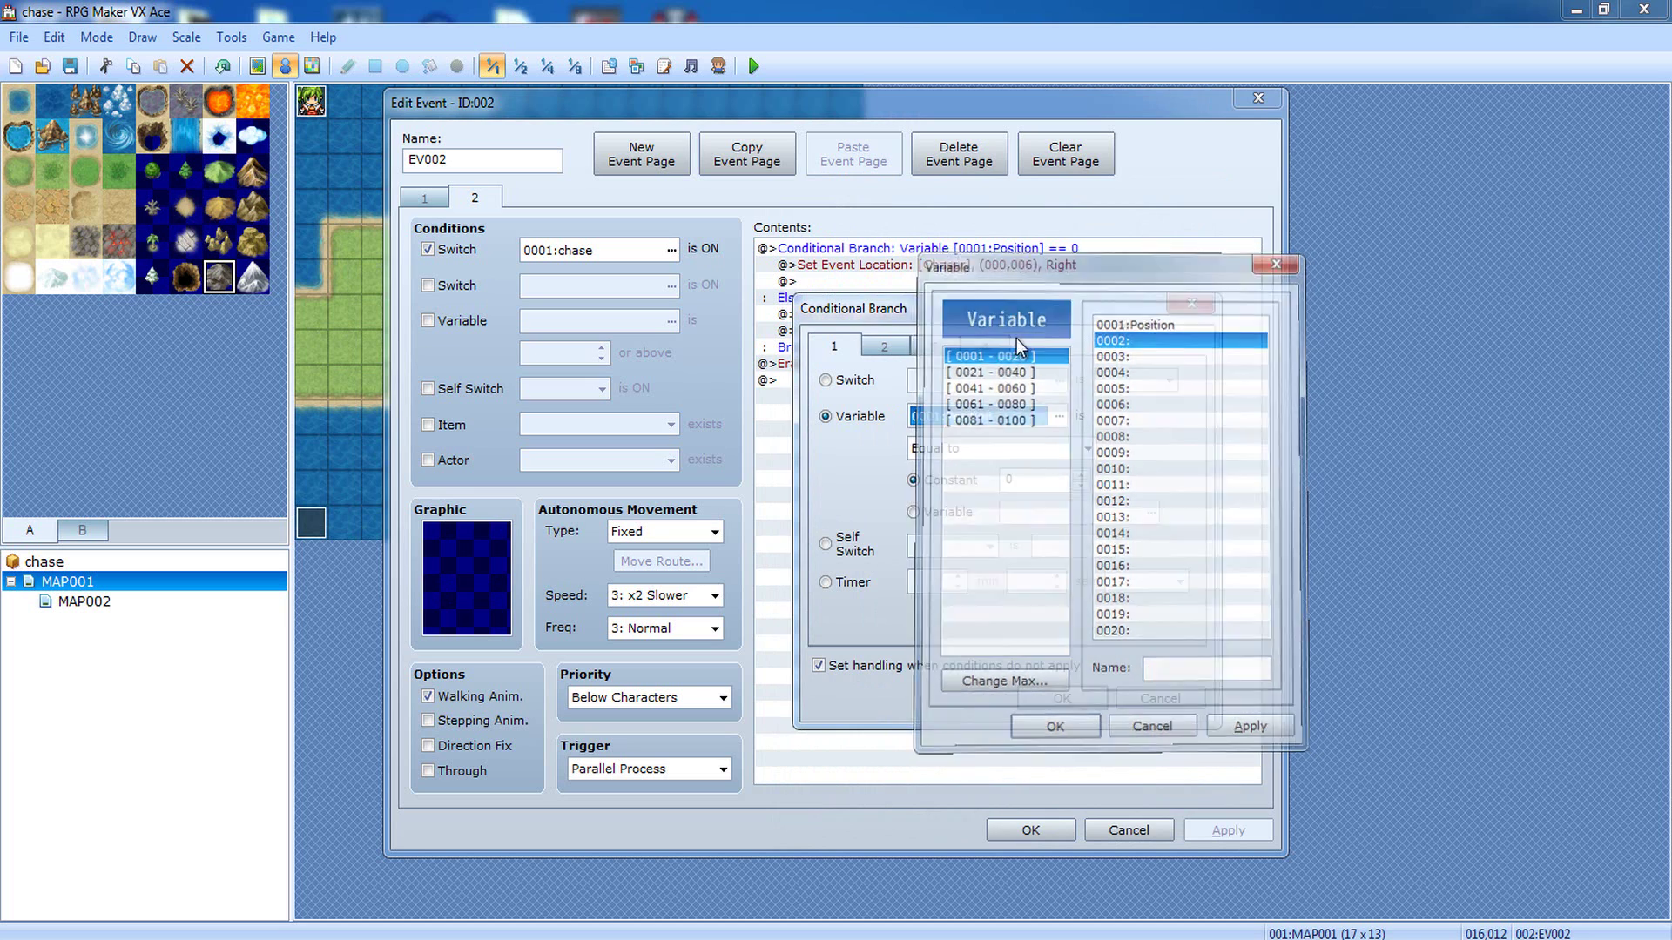
click(862, 416)
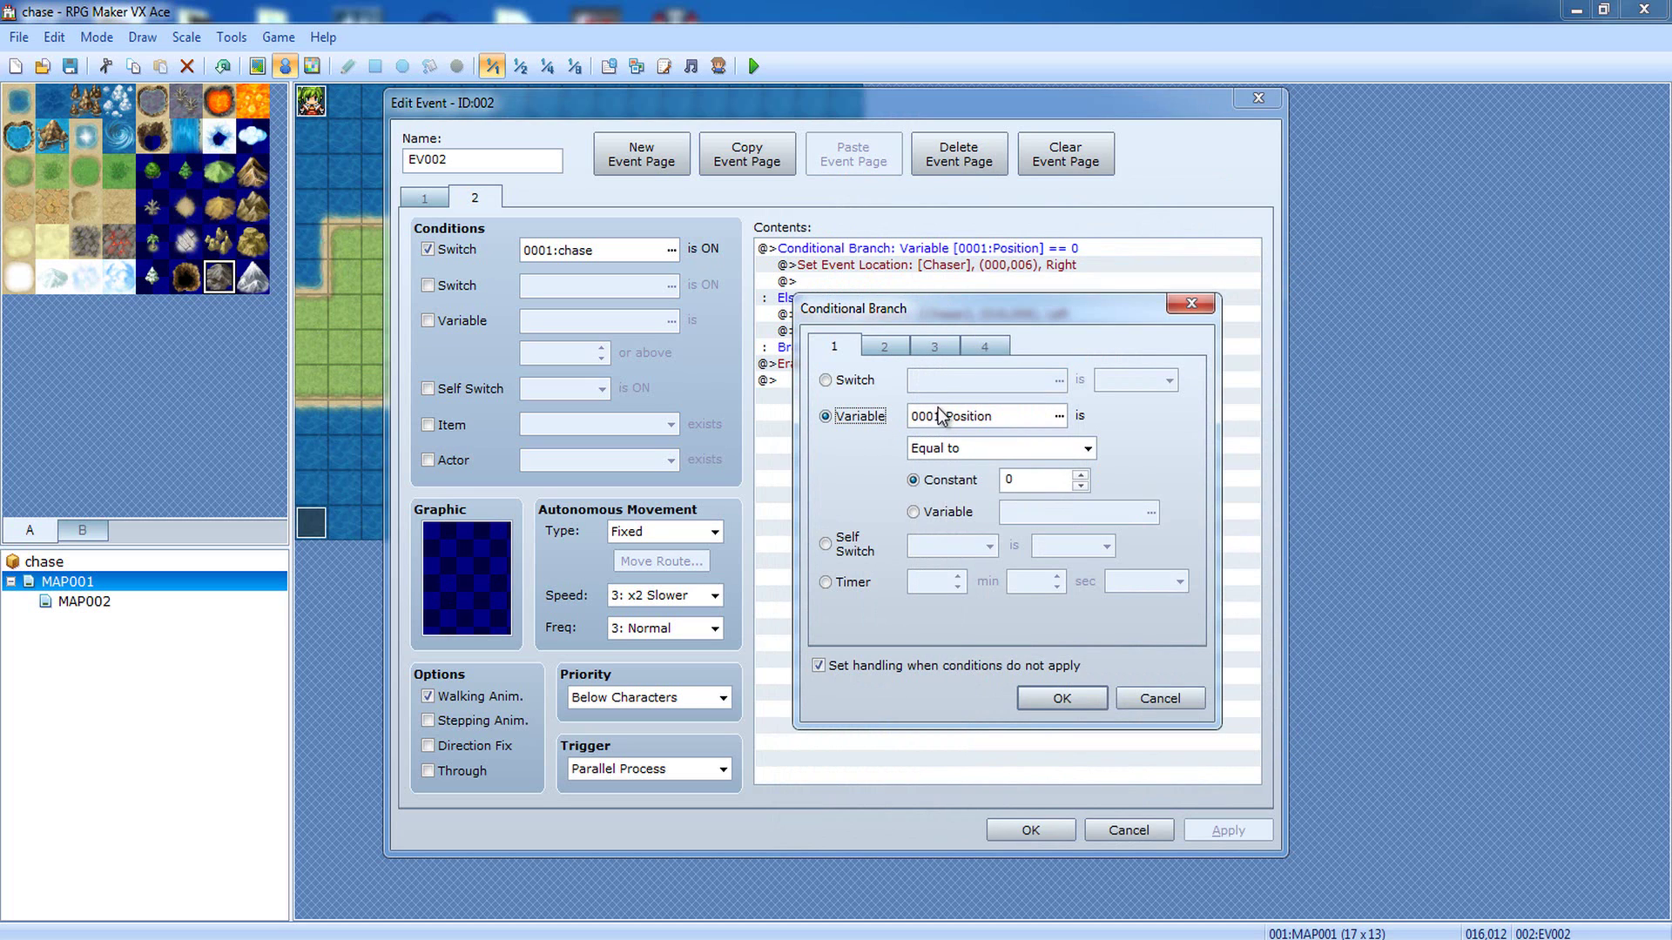
Step: Set the branch to compare variable 0001:Position with constant 0
click(942, 415)
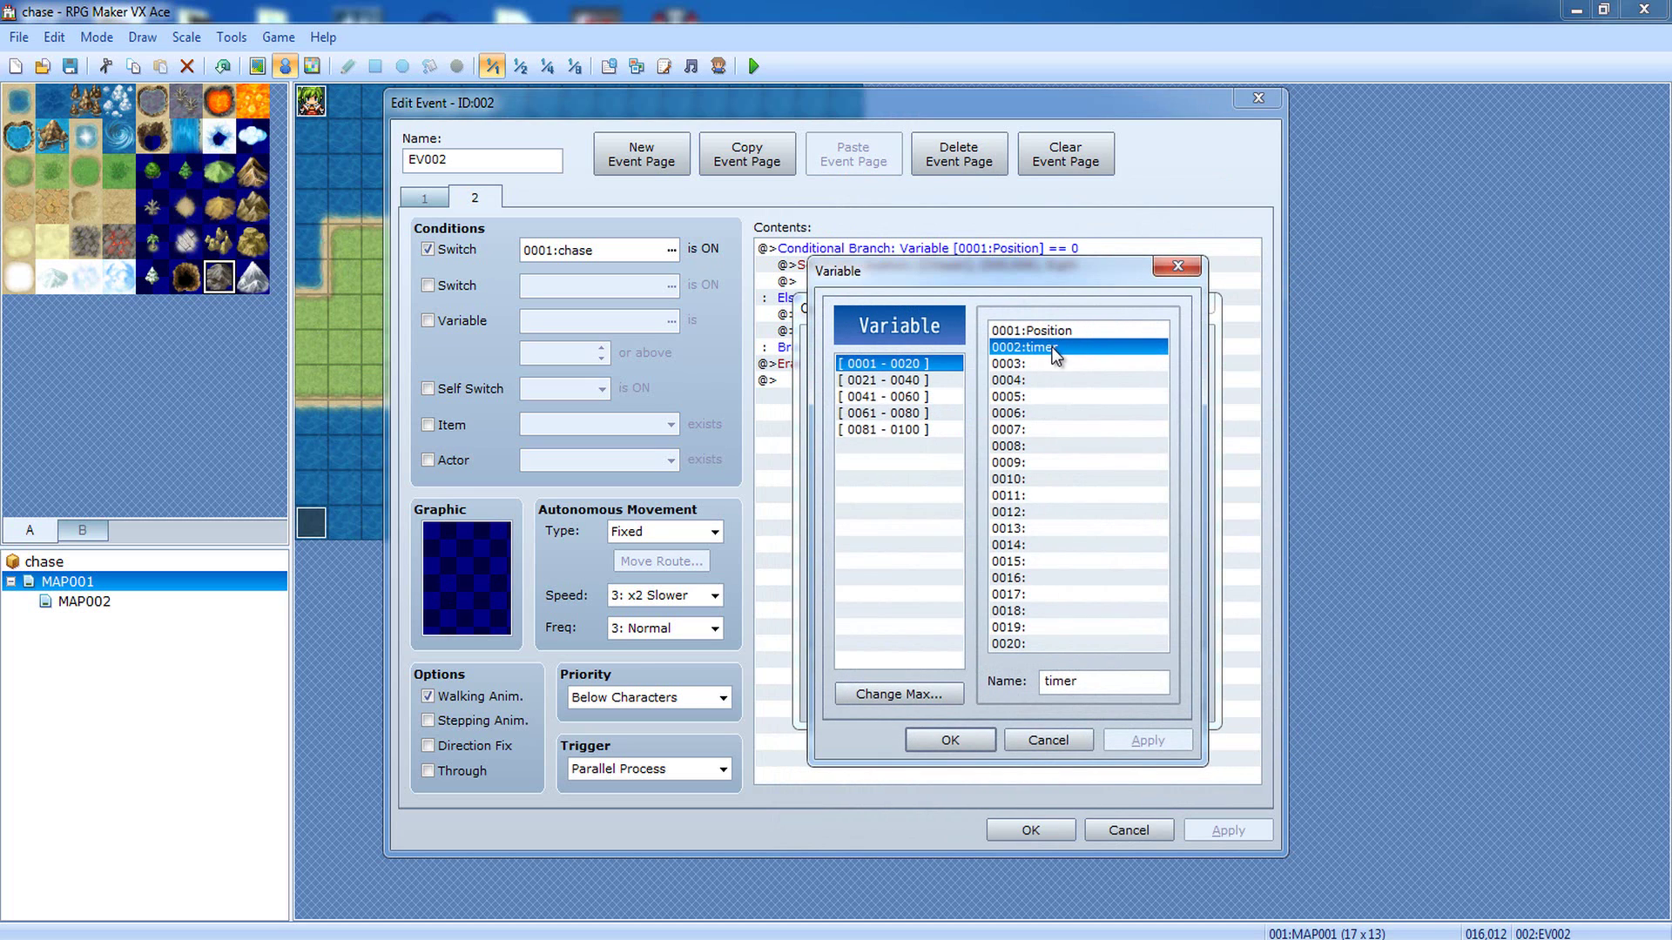
key(Delete)
click(1065, 331)
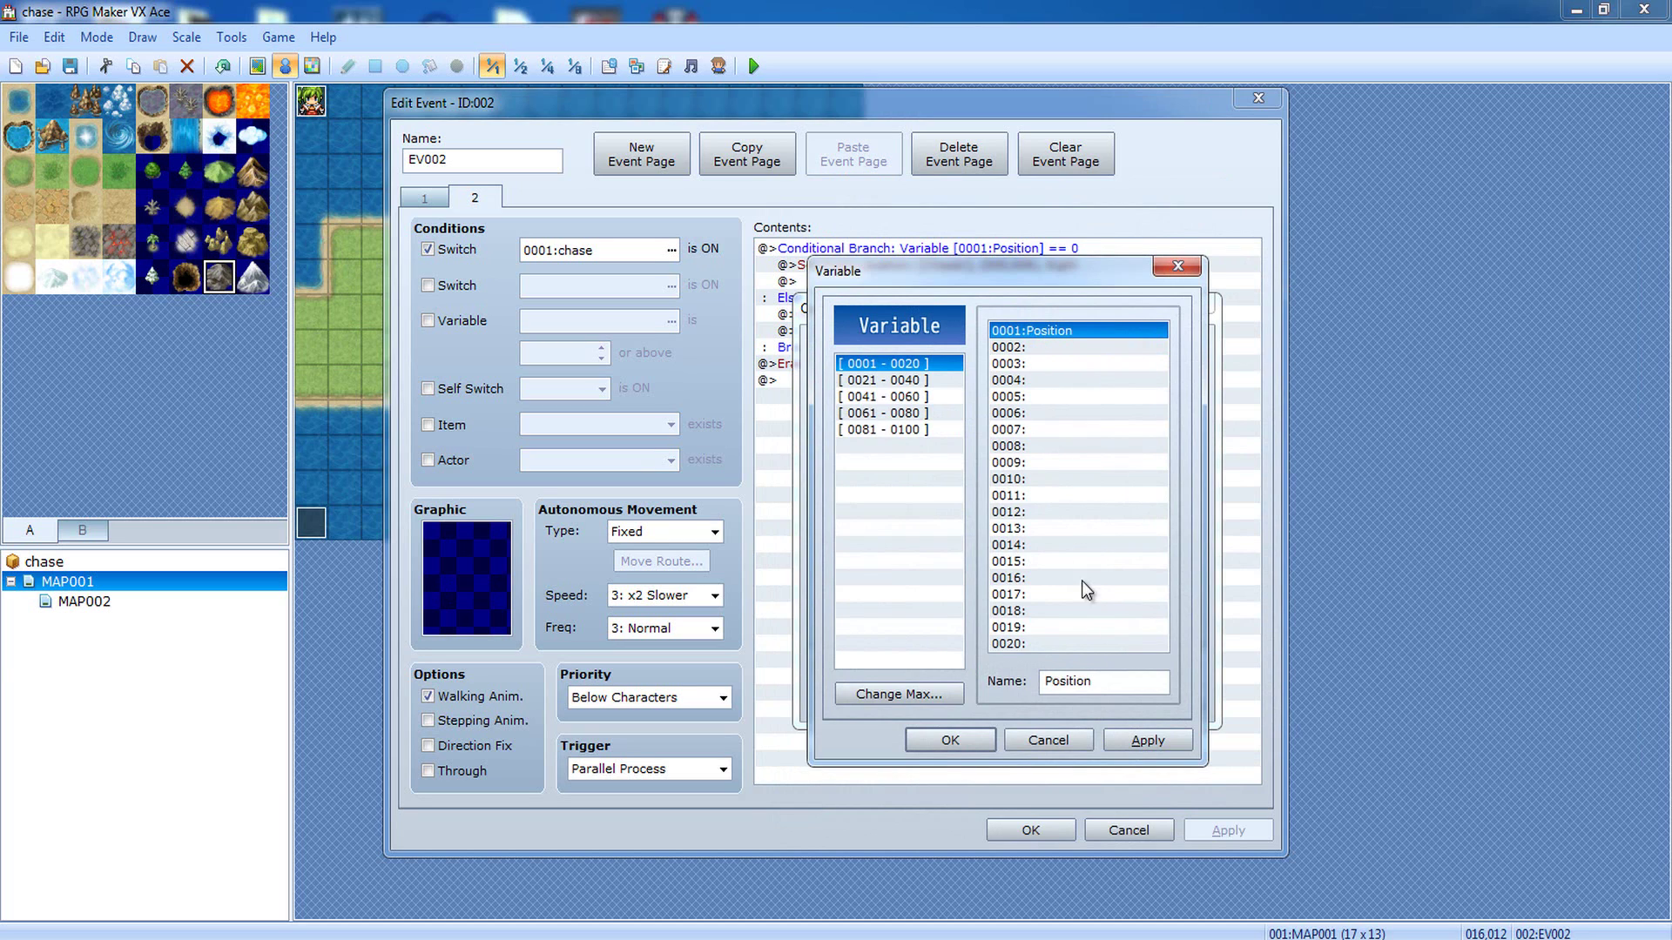
click(1067, 414)
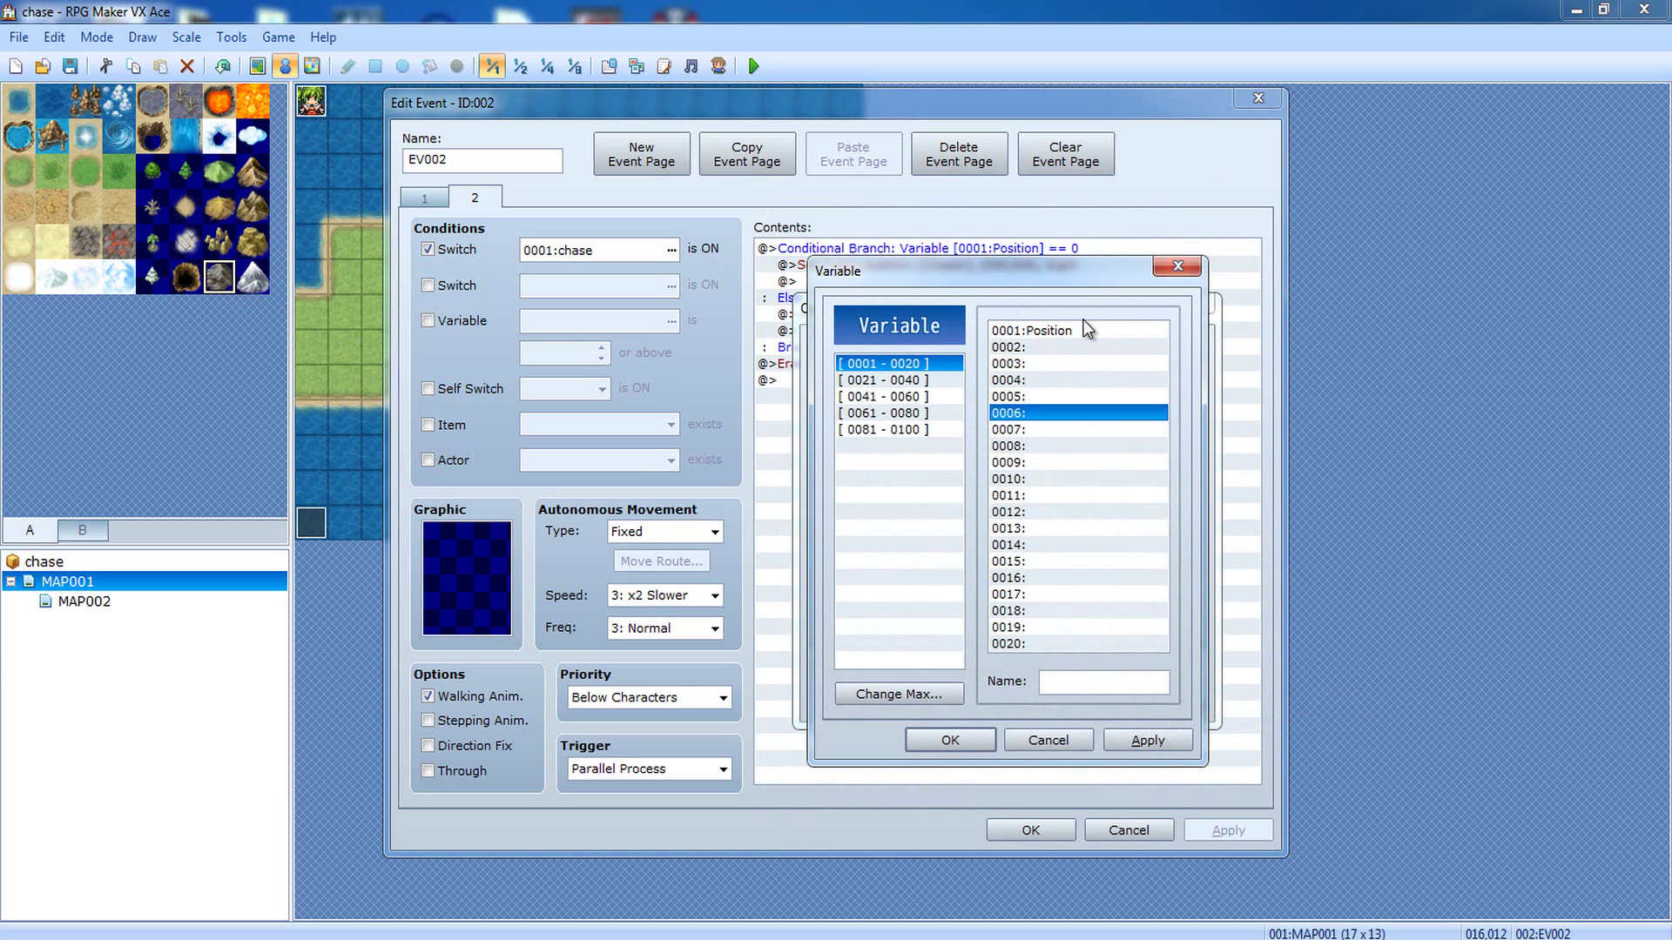
click(1080, 329)
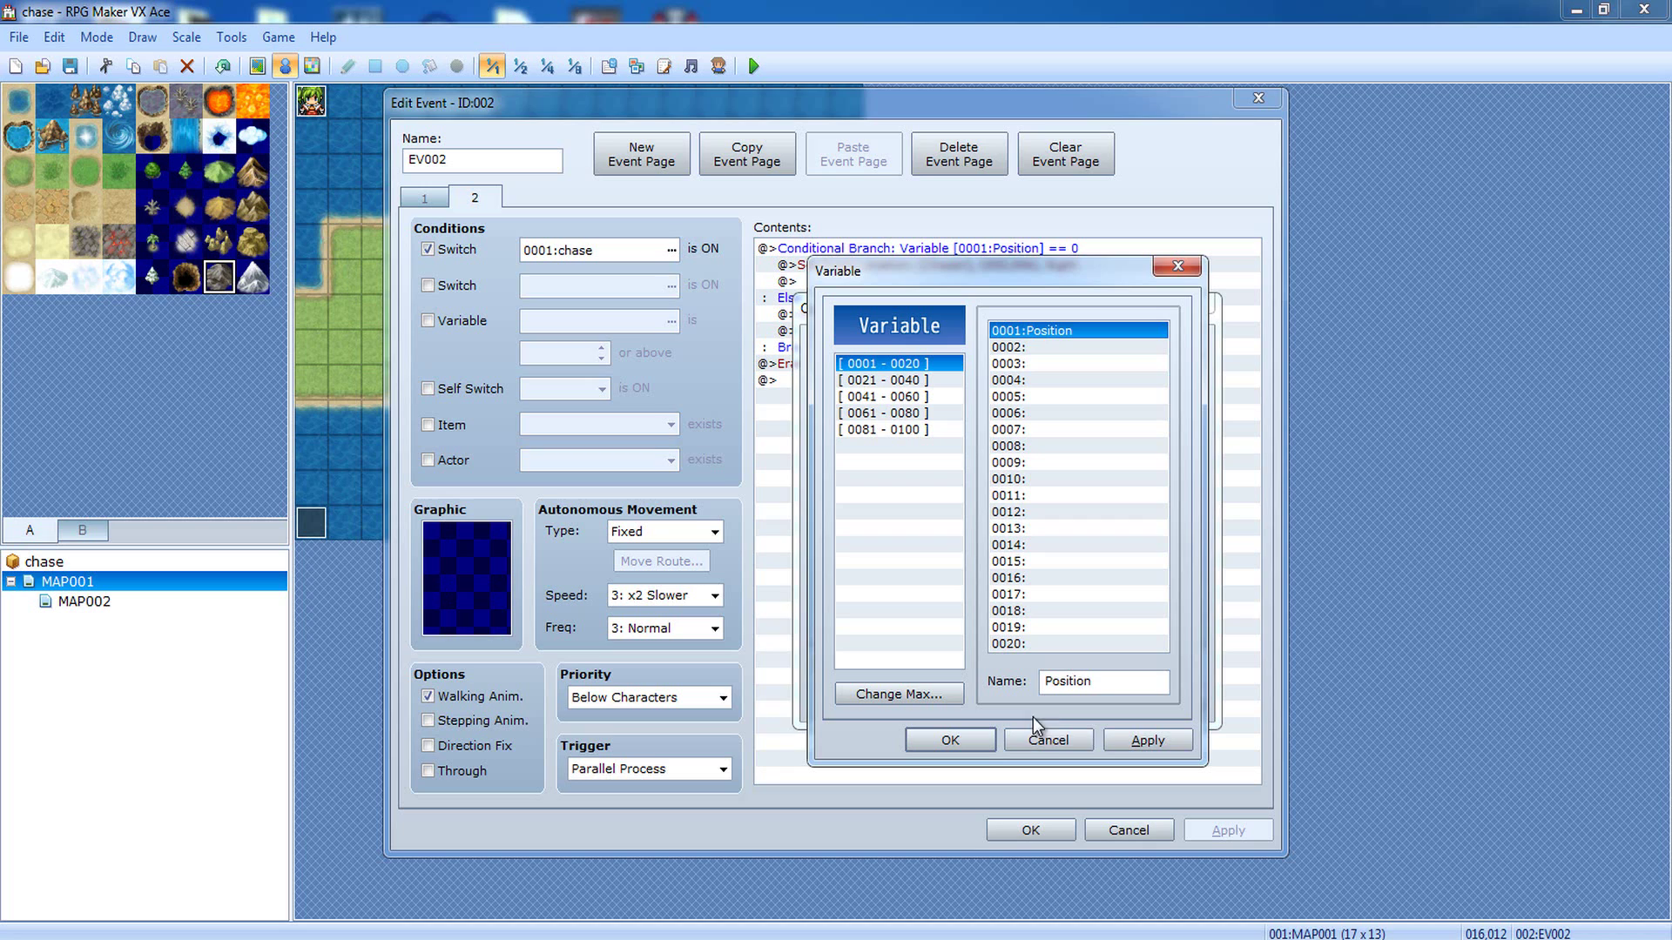
click(928, 739)
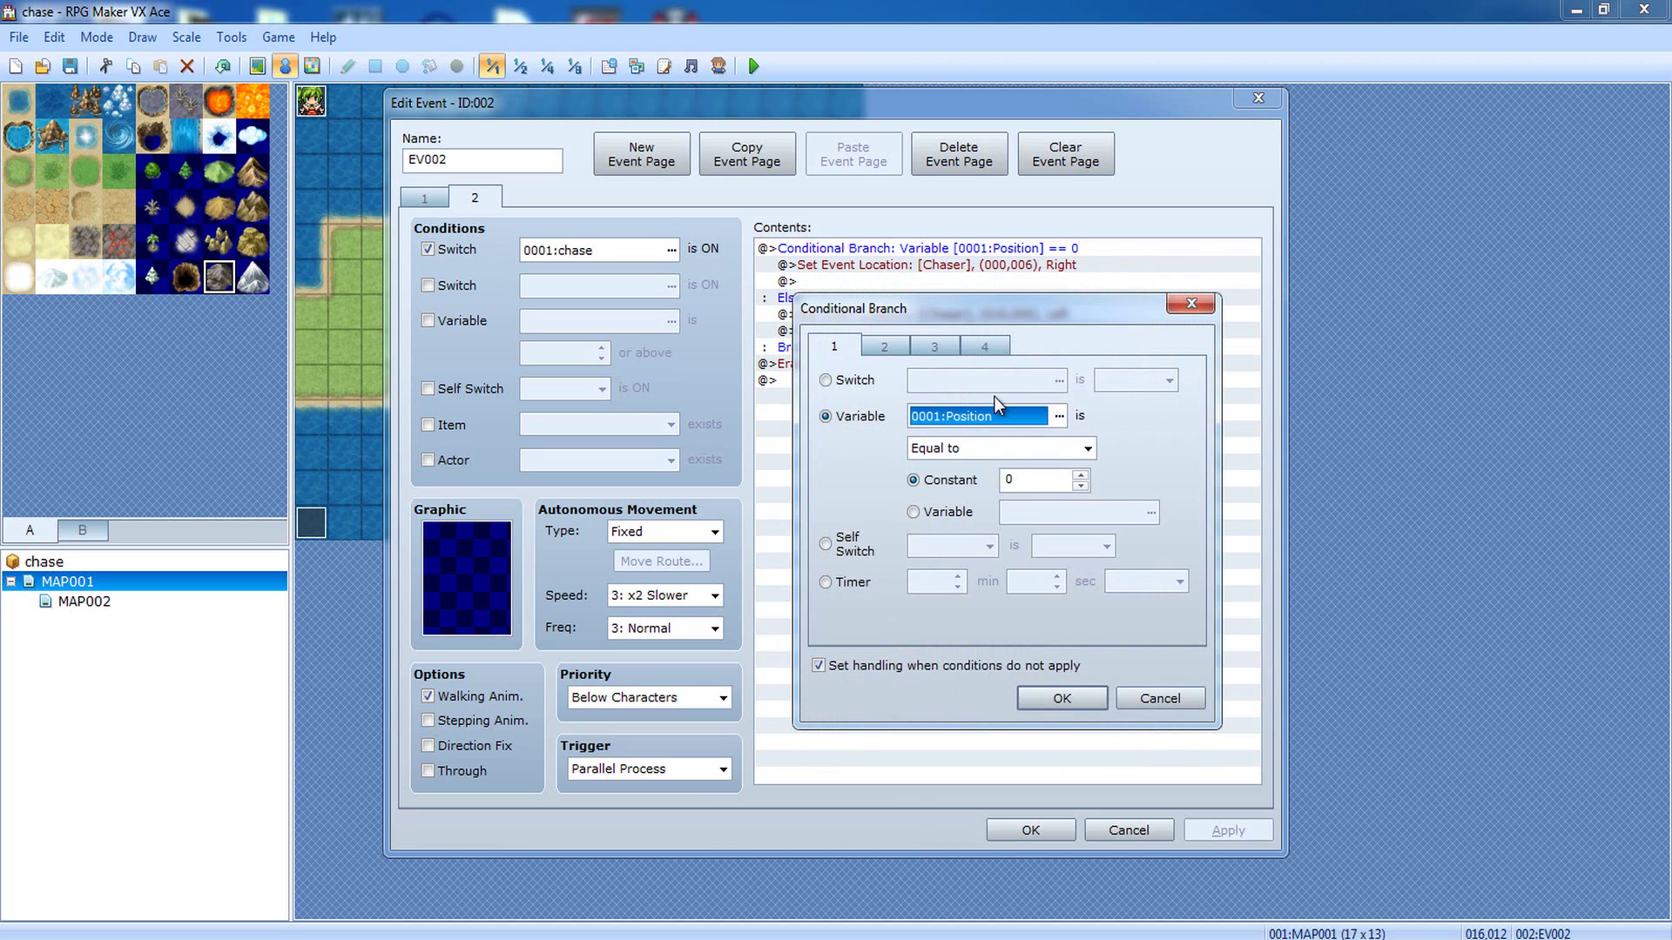
click(1033, 484)
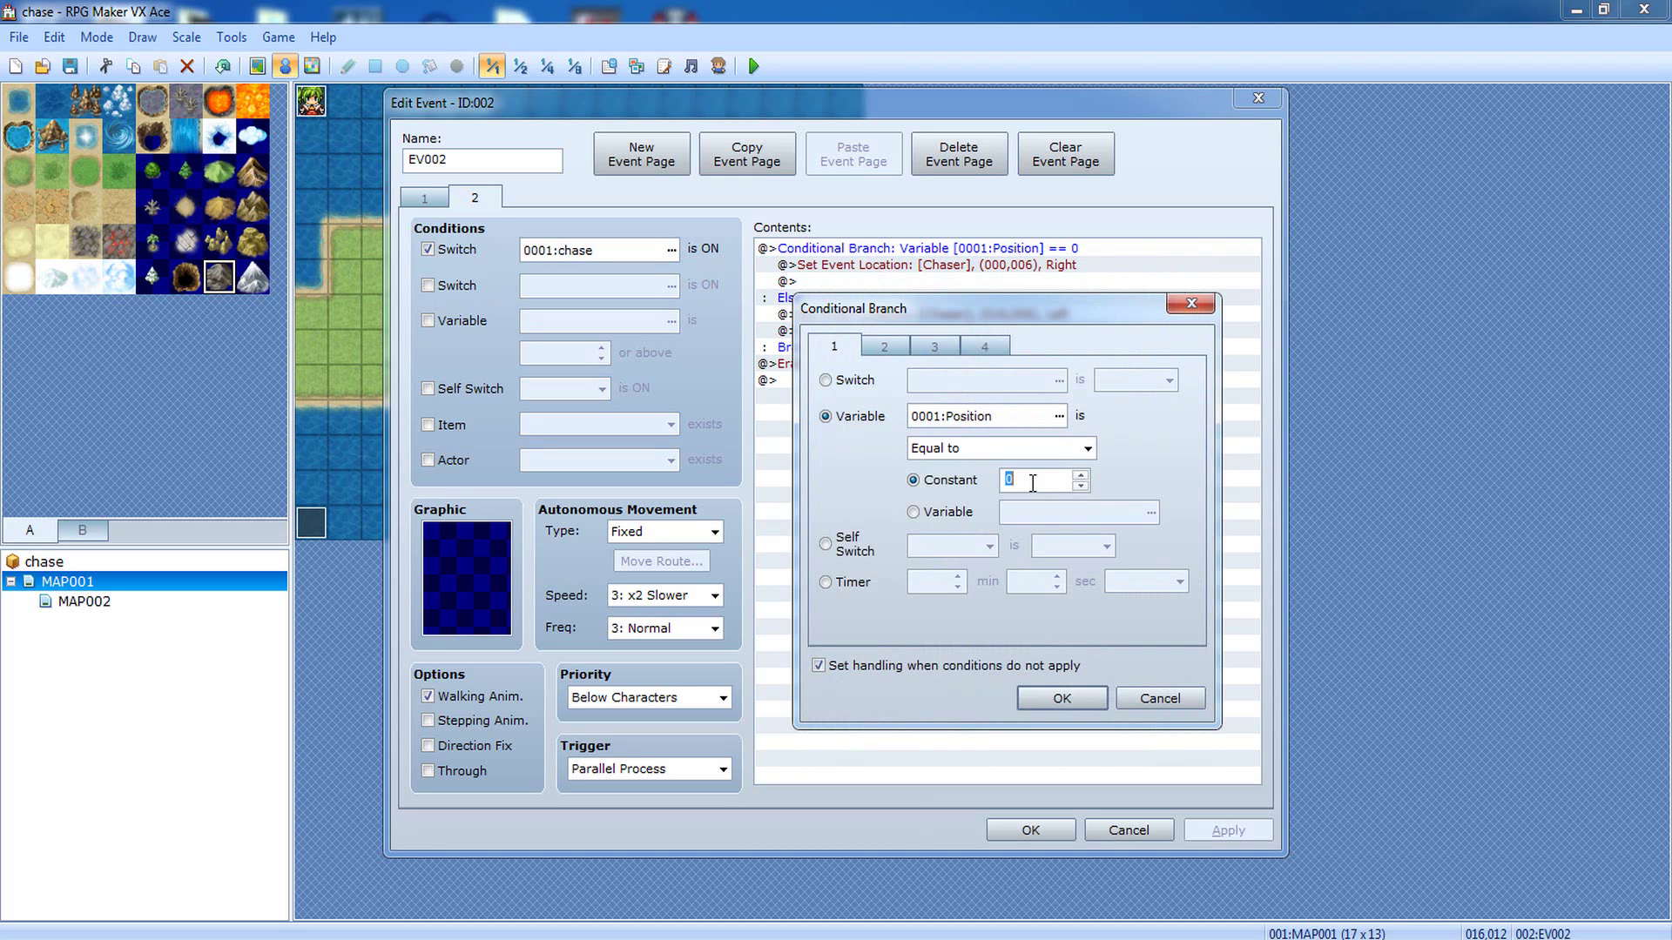
click(1038, 703)
click(943, 267)
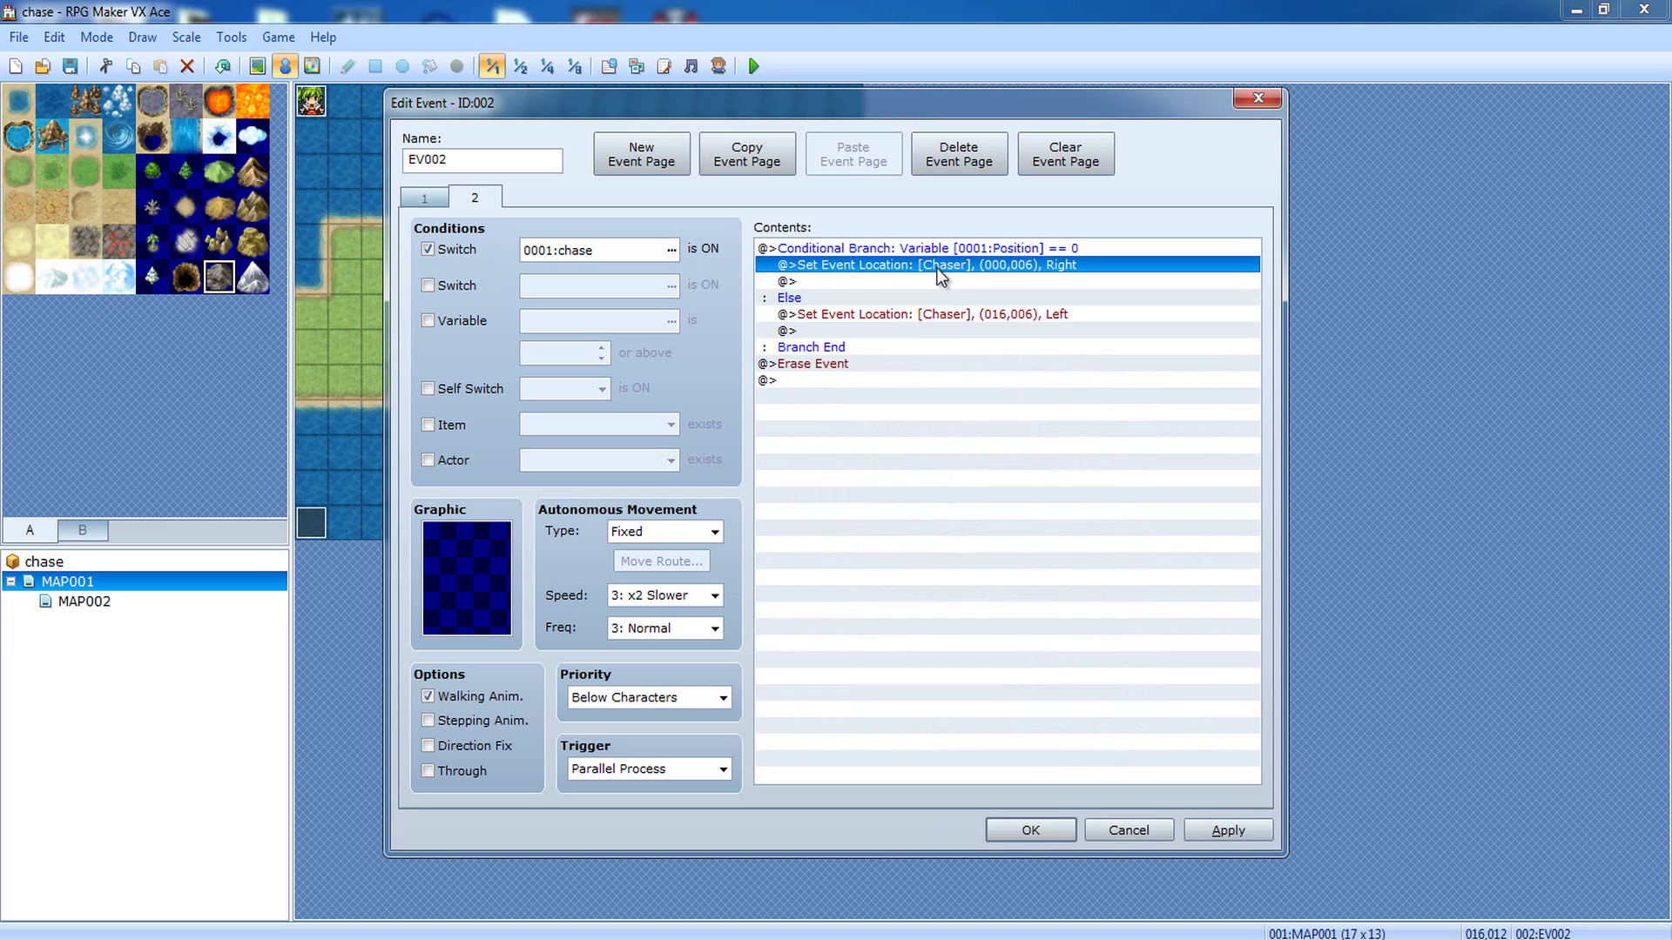
right_click(917, 268)
click(974, 308)
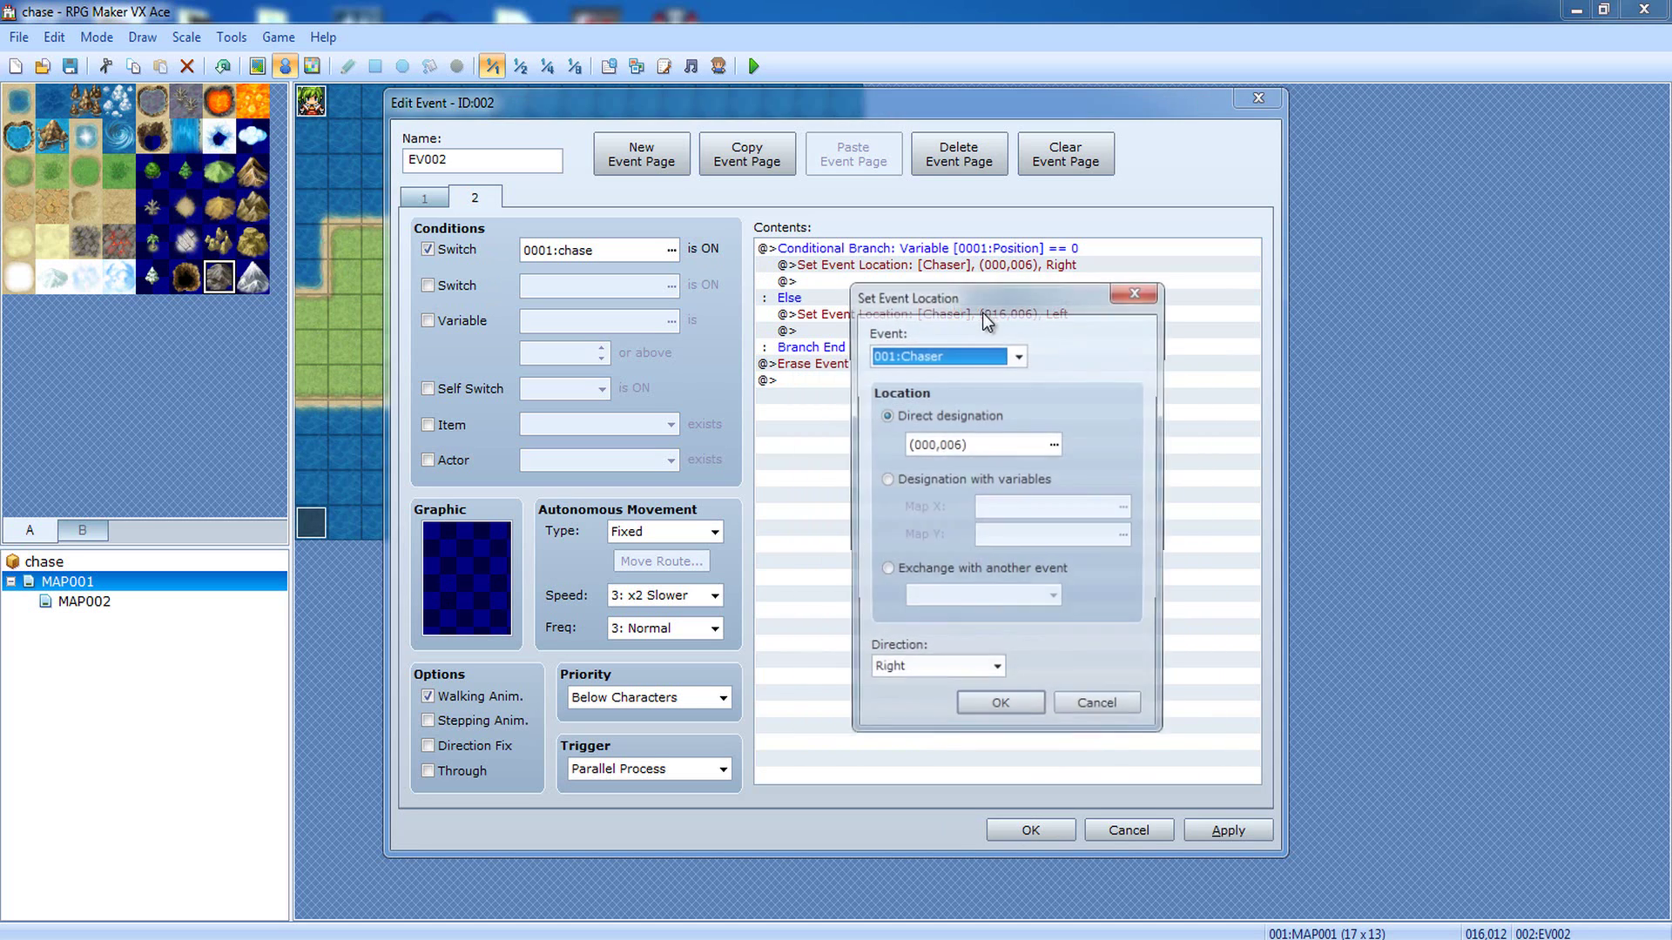
click(971, 355)
click(967, 347)
click(1003, 442)
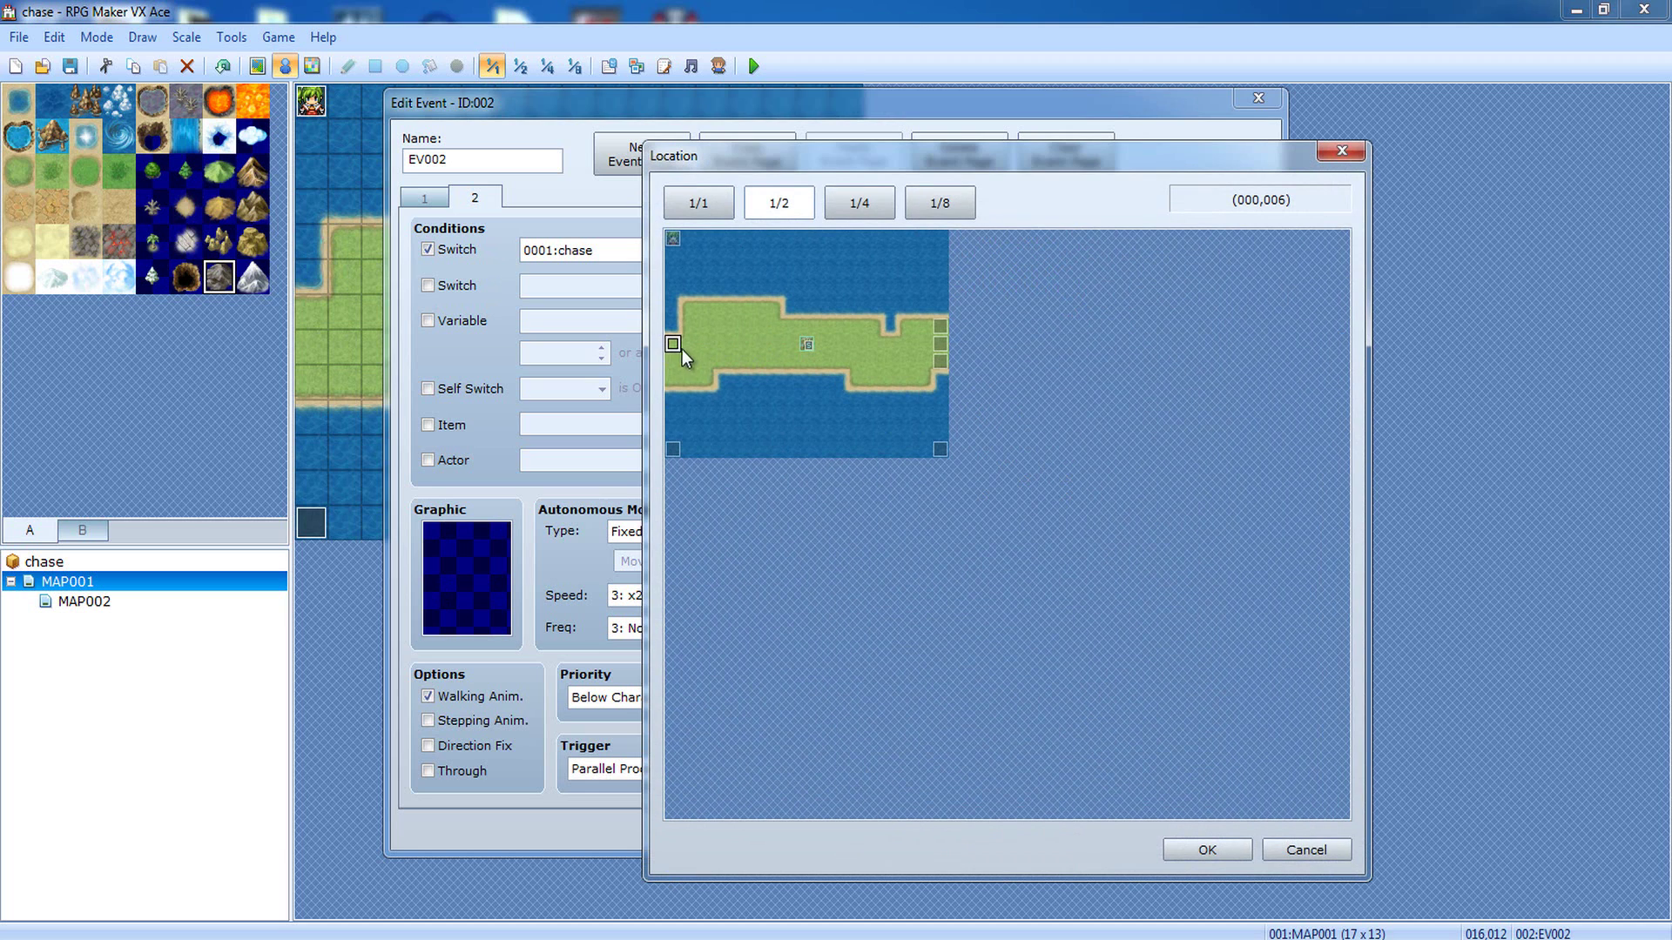
click(1209, 849)
click(1001, 711)
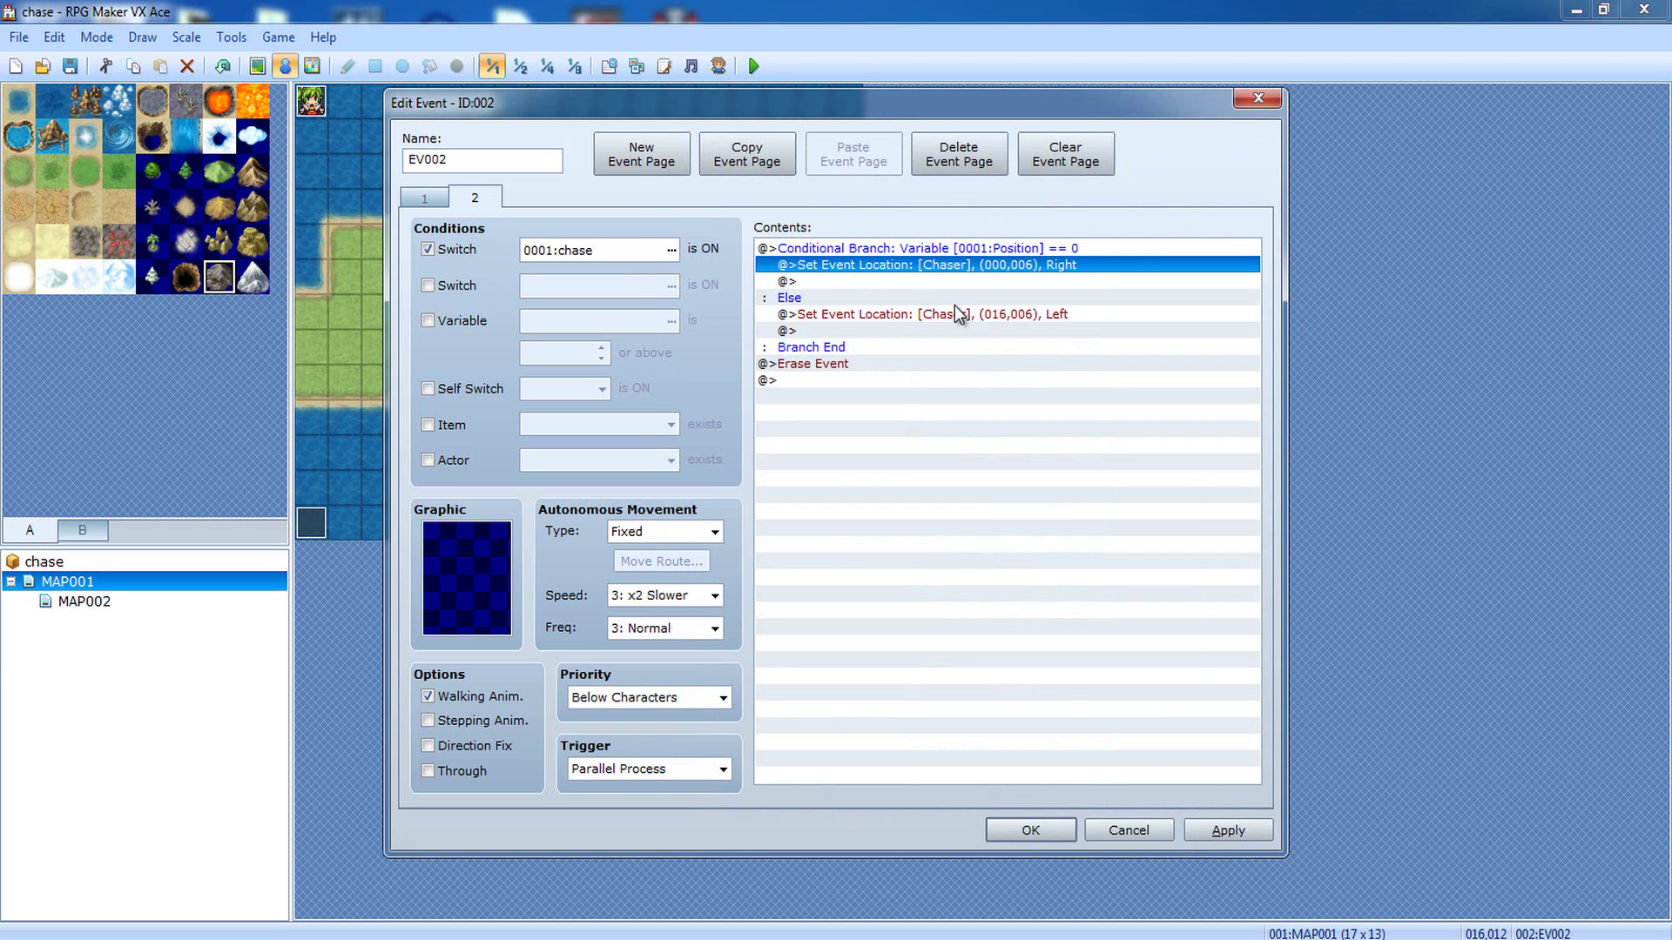
right_click(958, 314)
click(1006, 361)
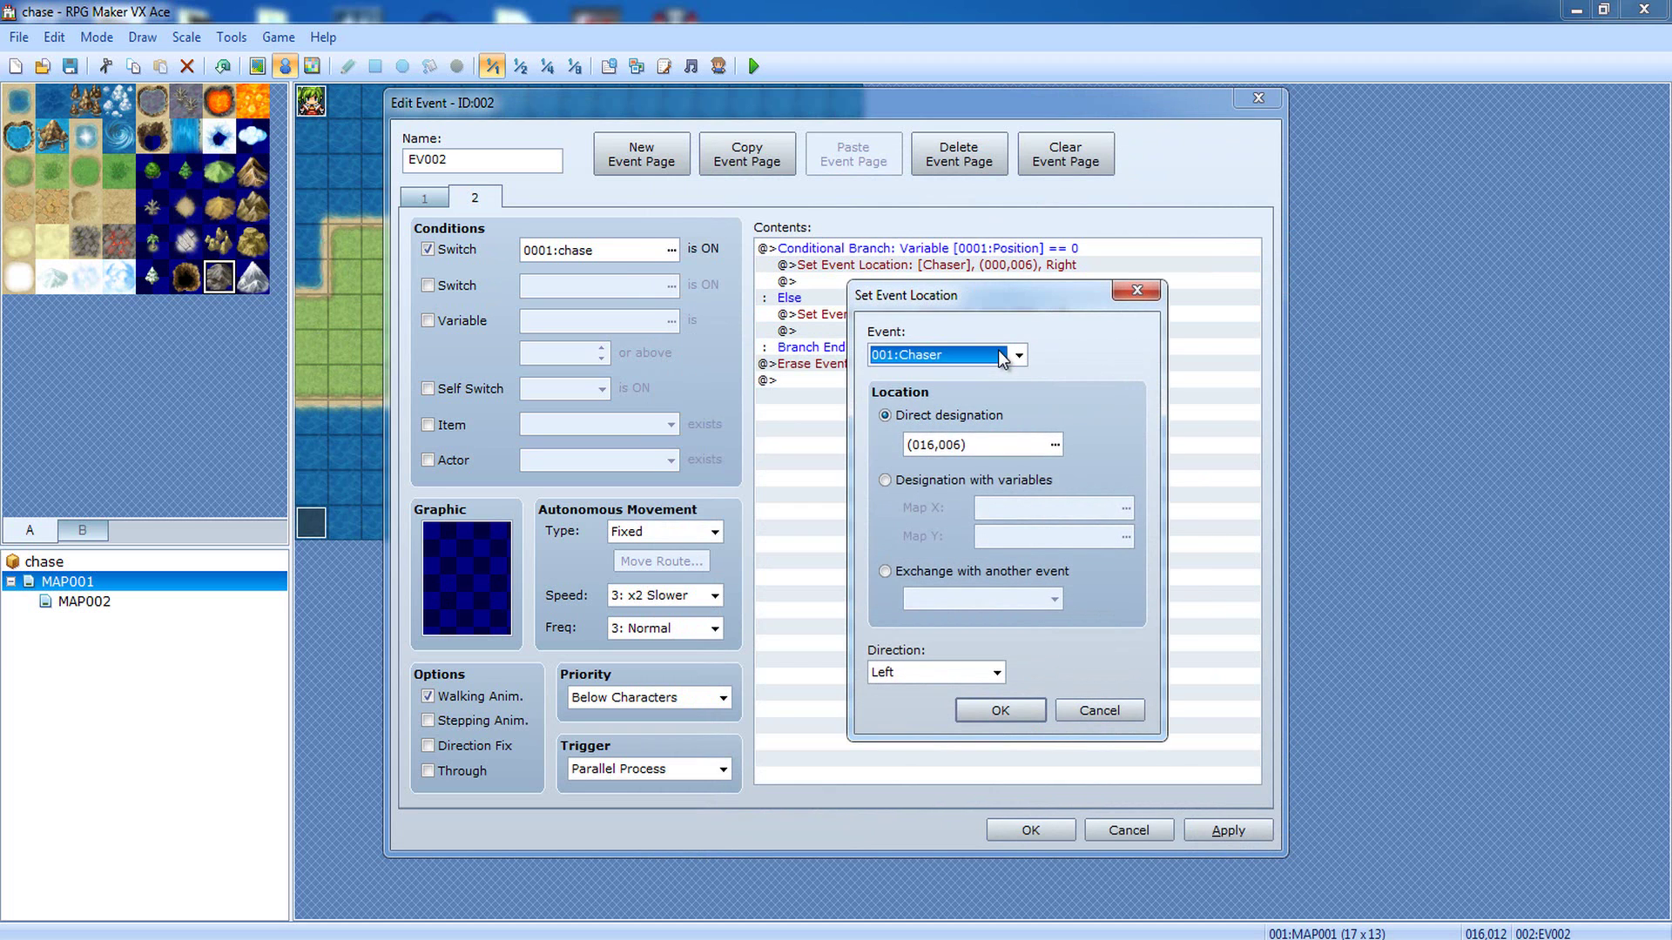
click(1014, 445)
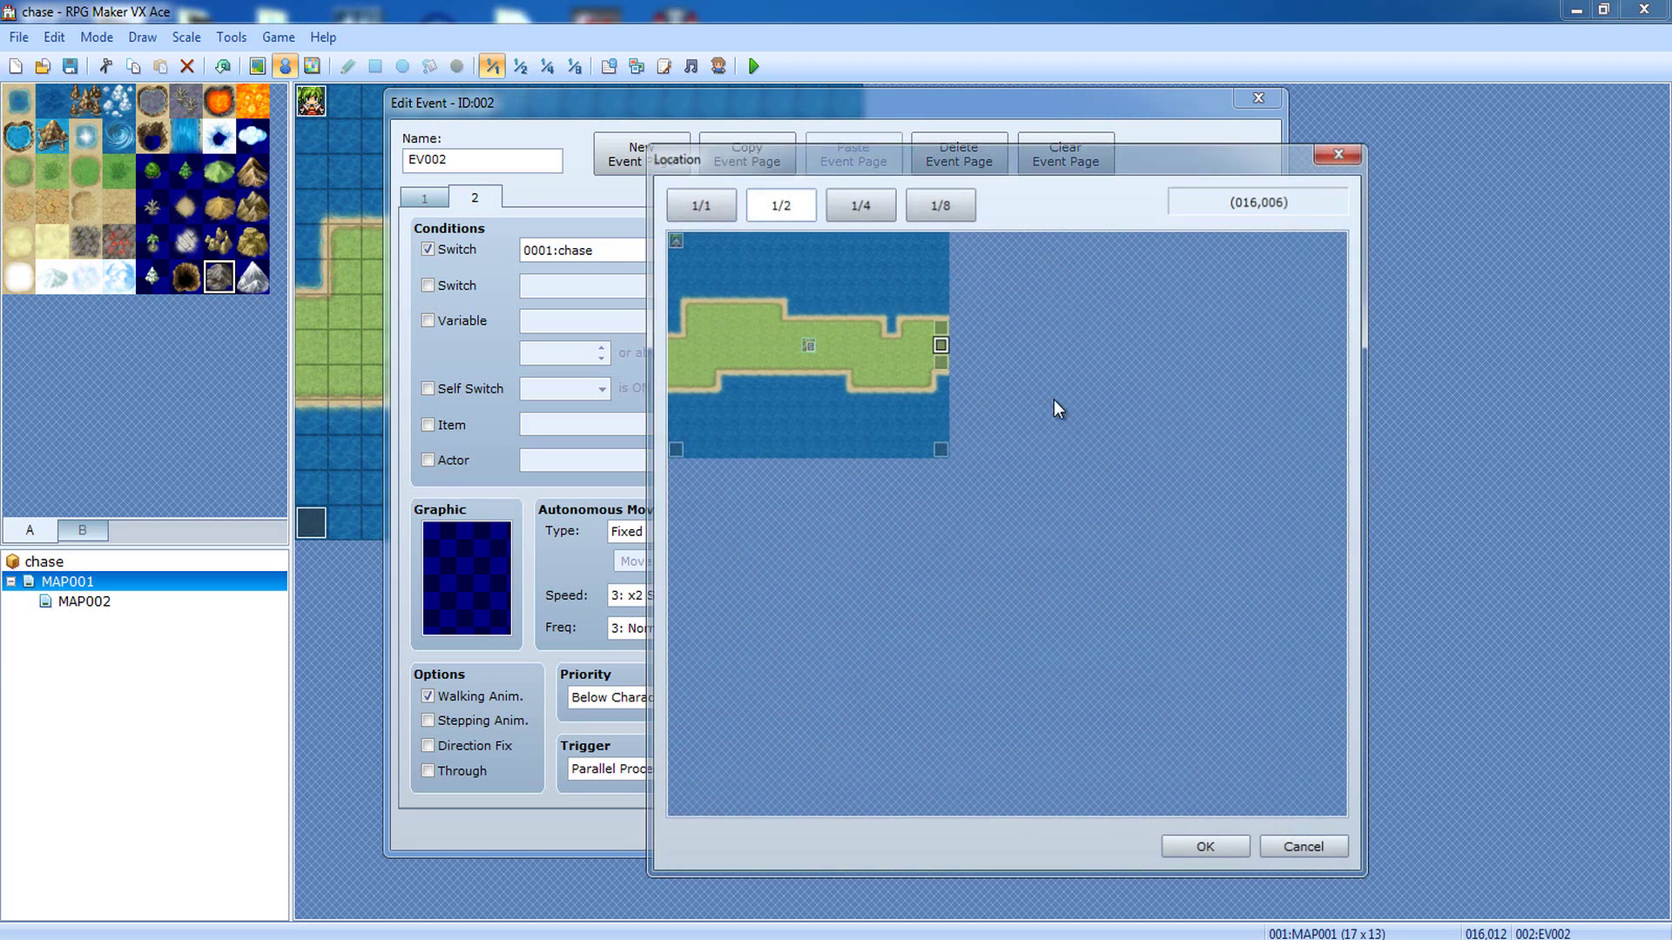
click(1207, 850)
click(1014, 703)
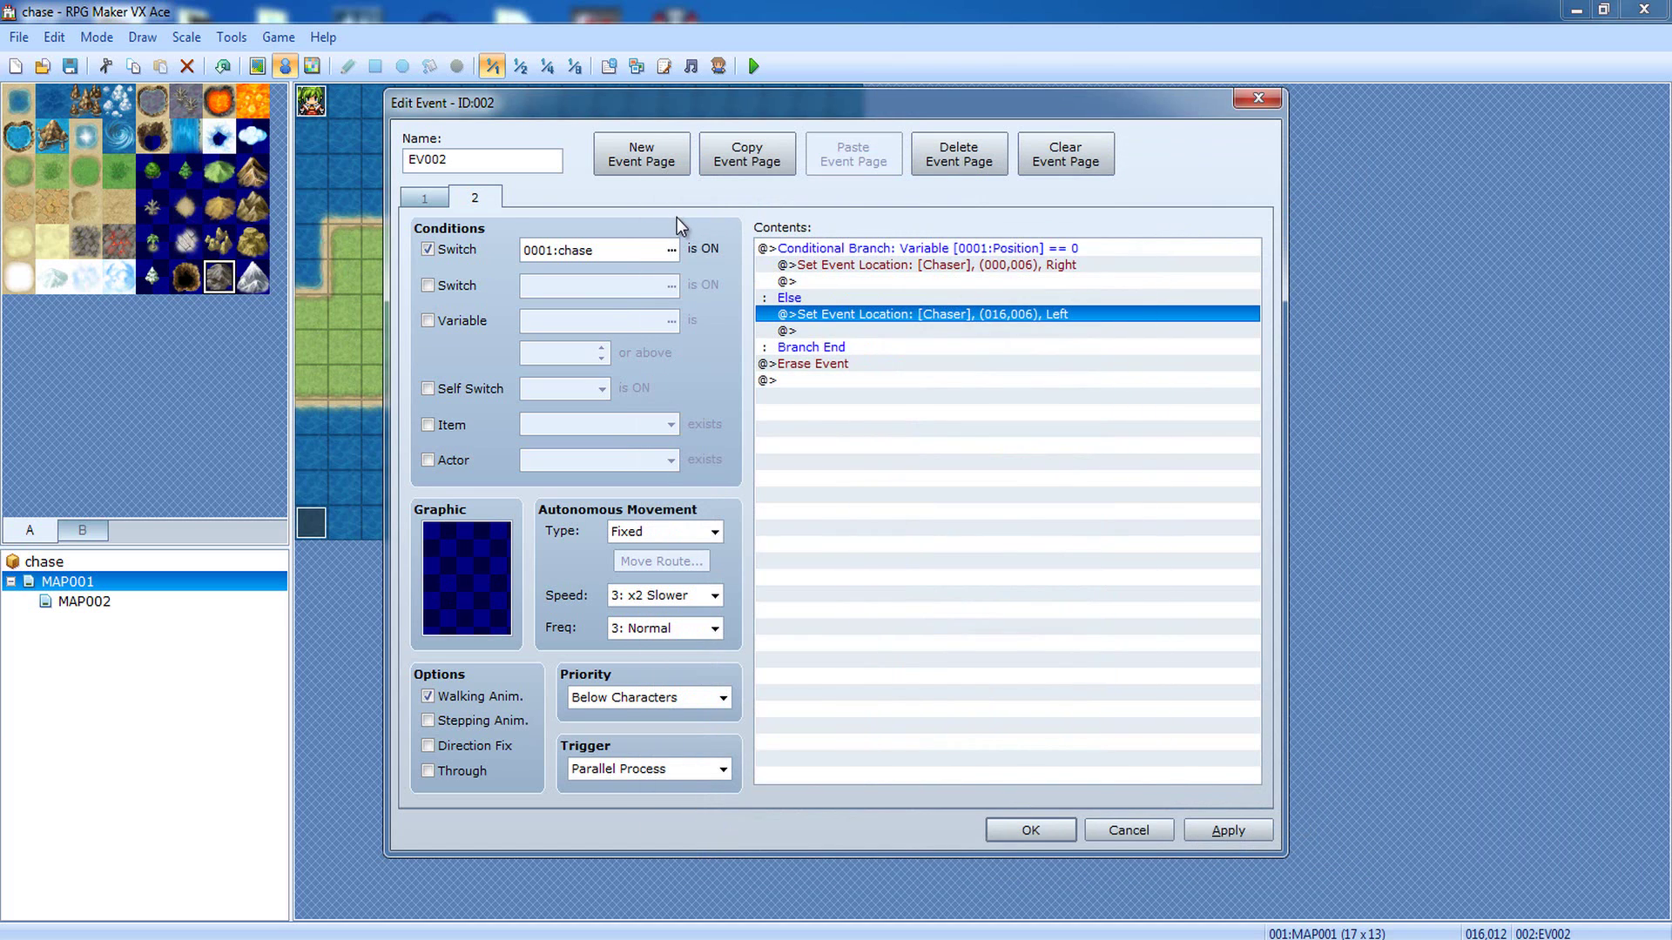
click(424, 199)
click(474, 198)
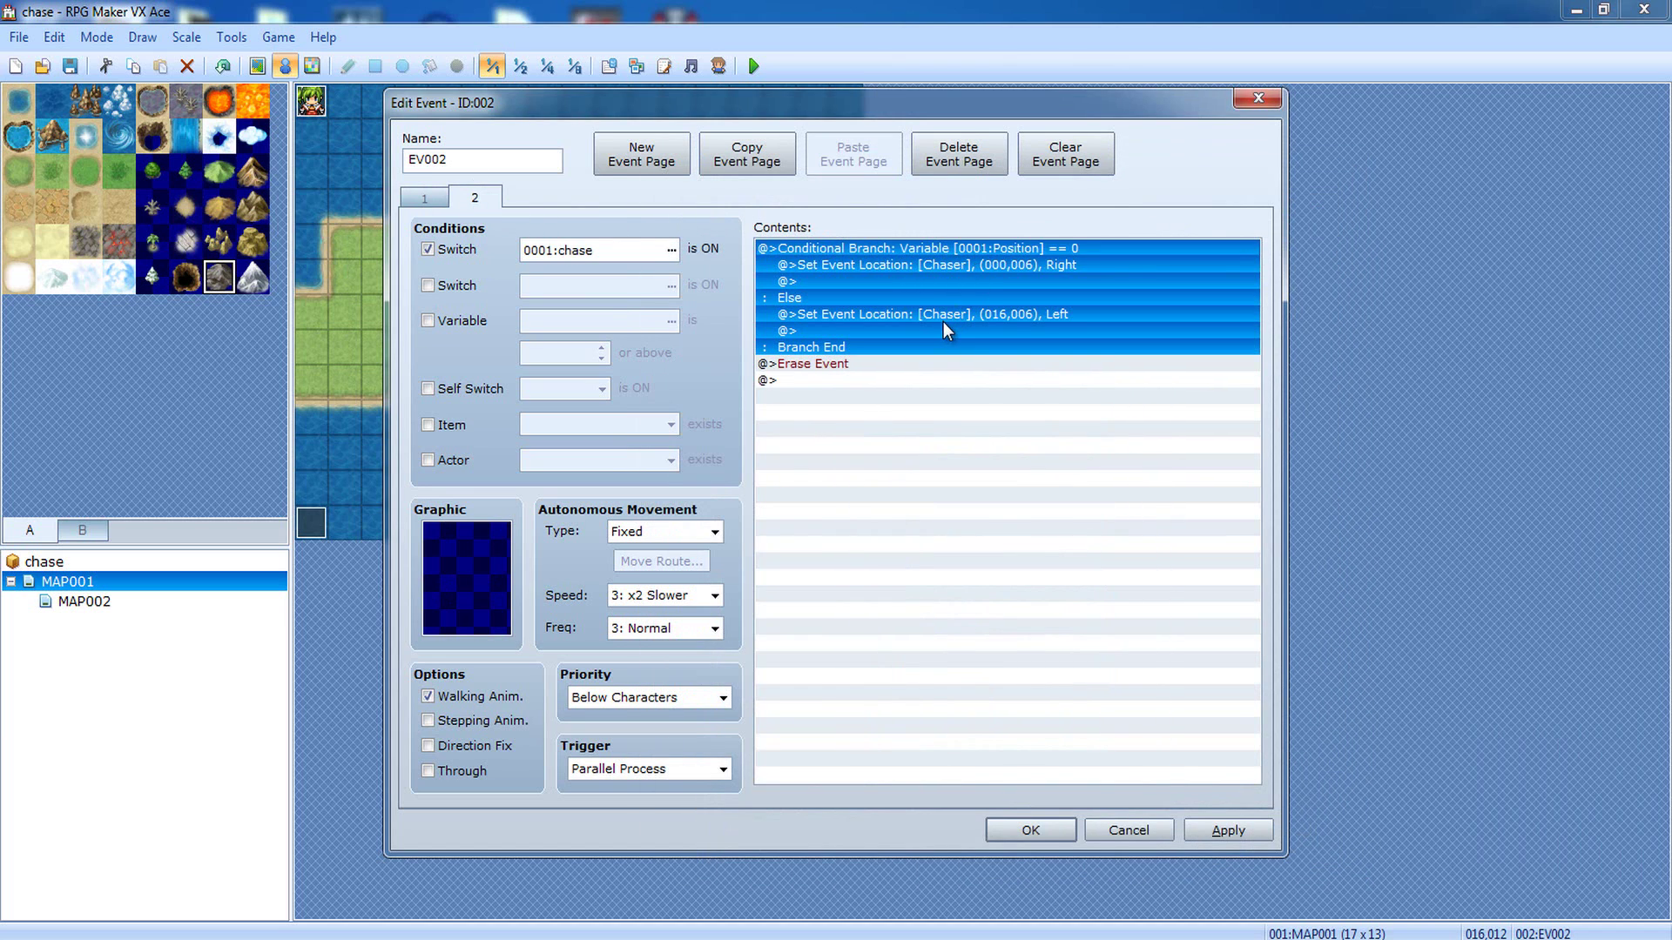
click(885, 345)
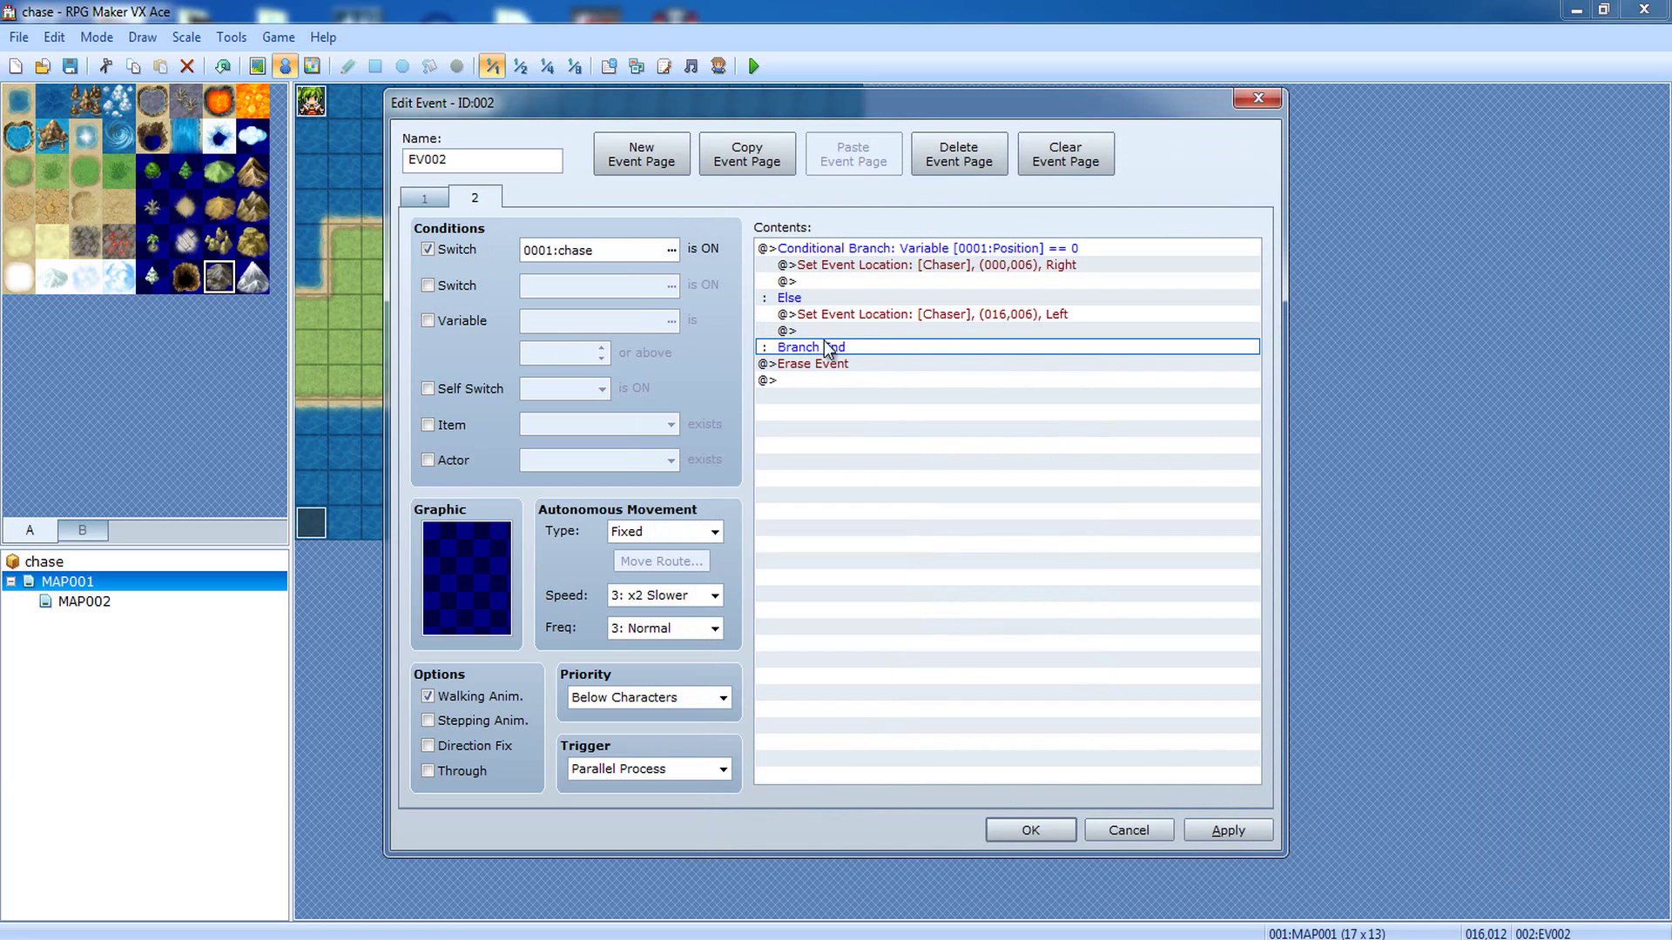
click(784, 299)
click(871, 250)
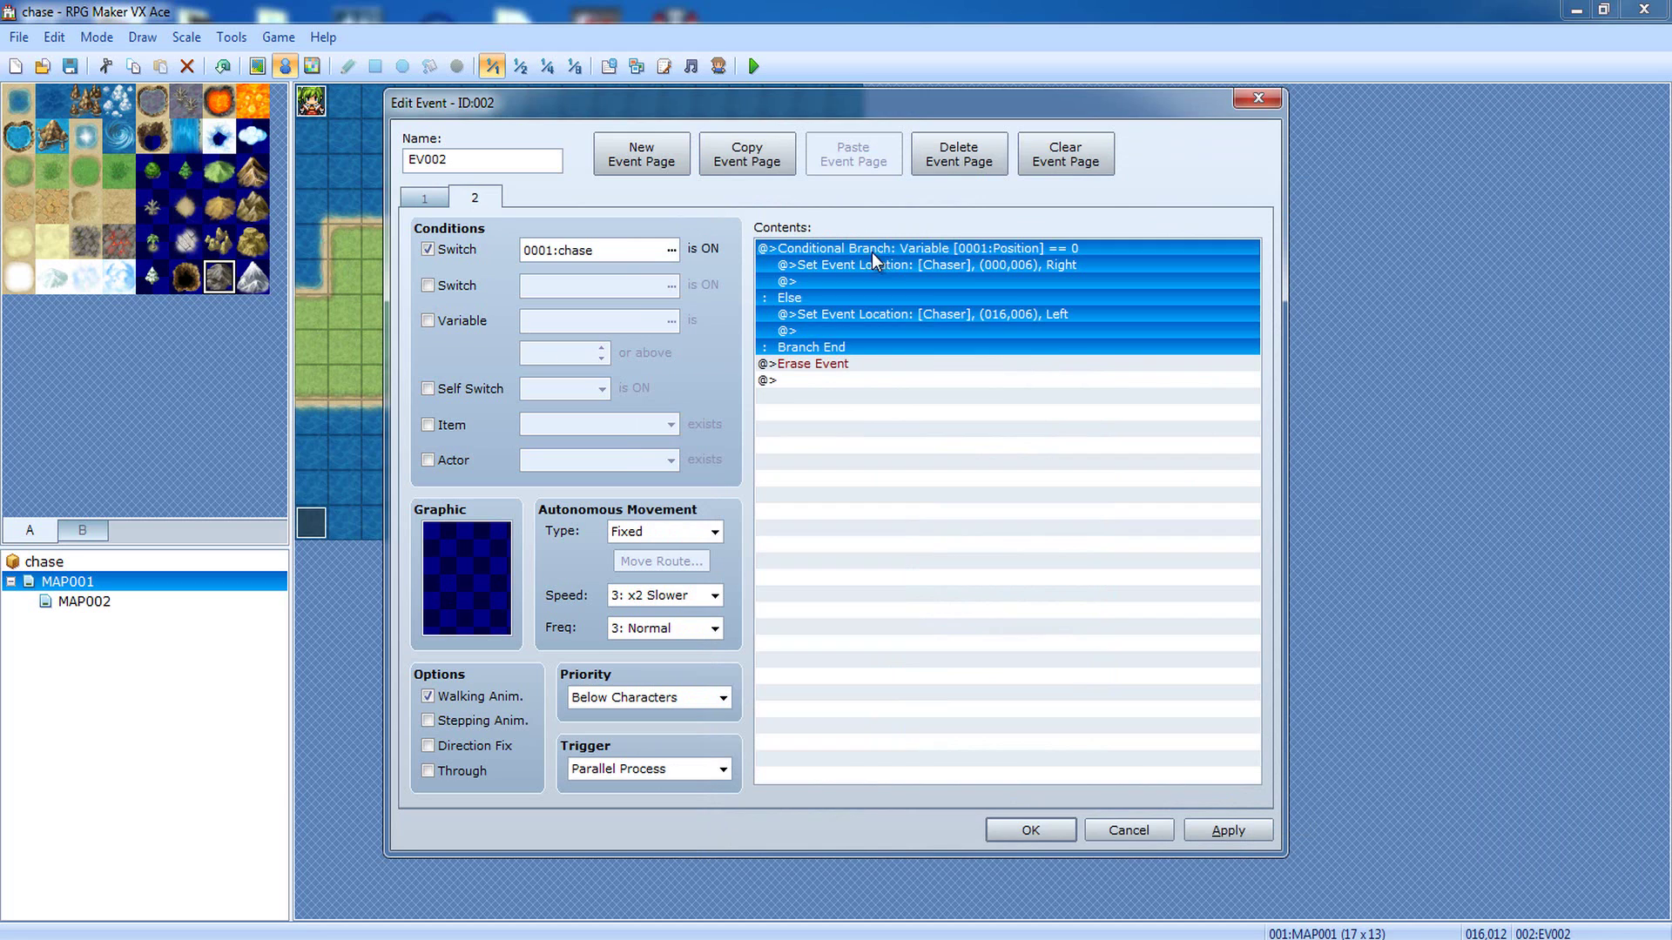
click(920, 301)
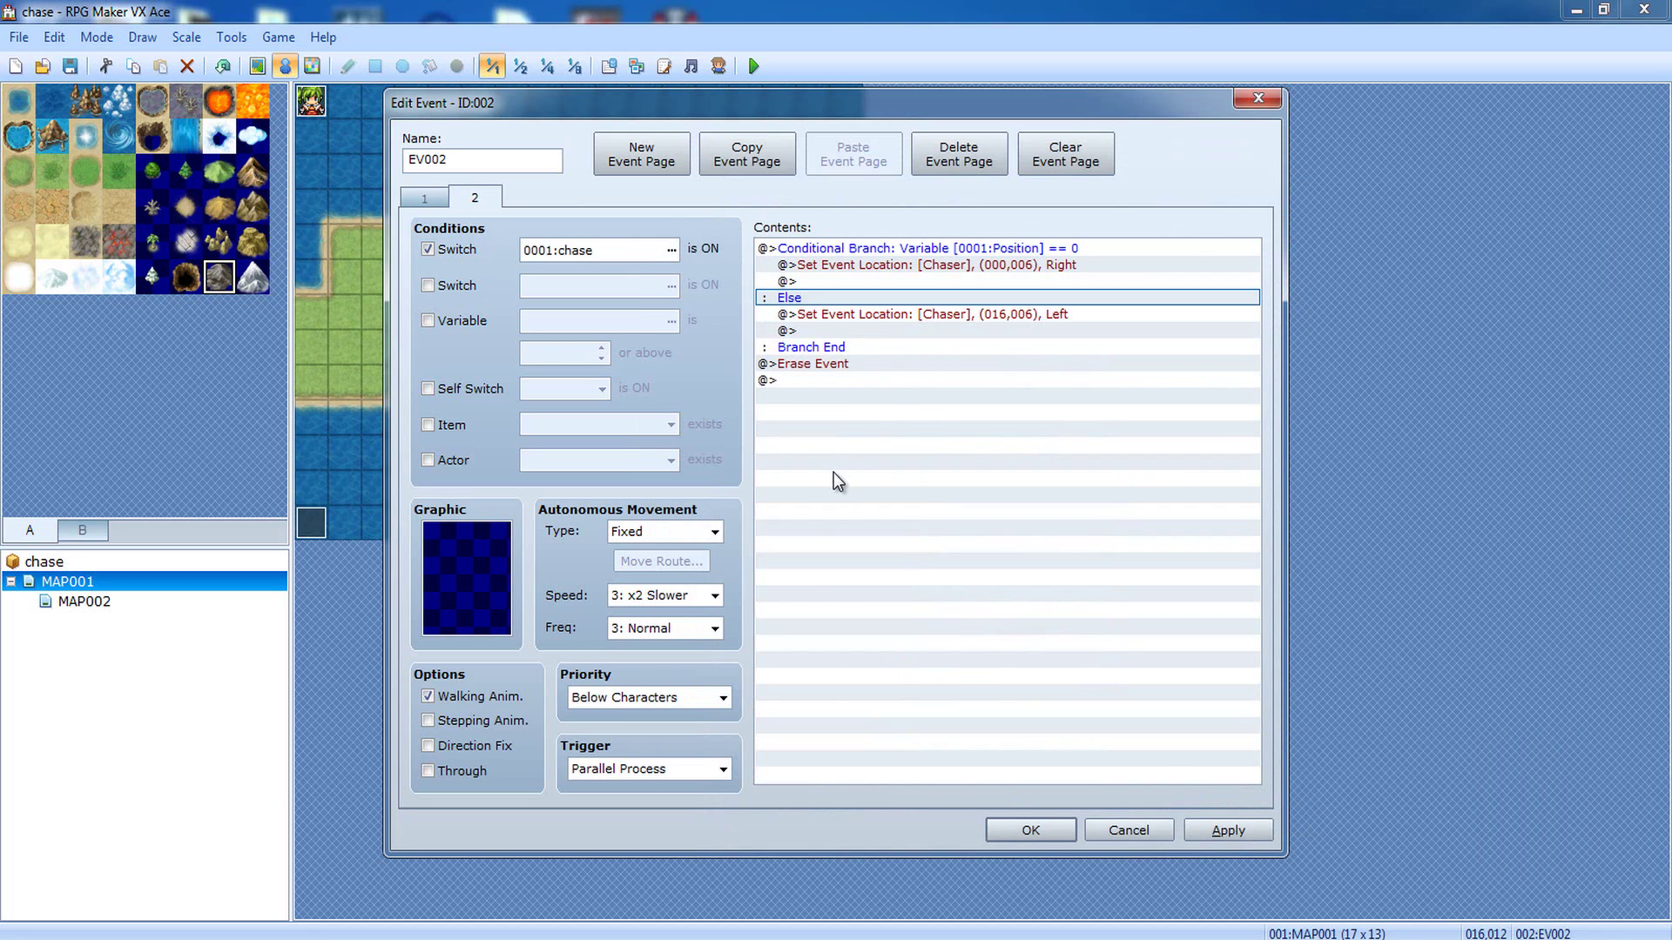
click(814, 367)
key(Down)
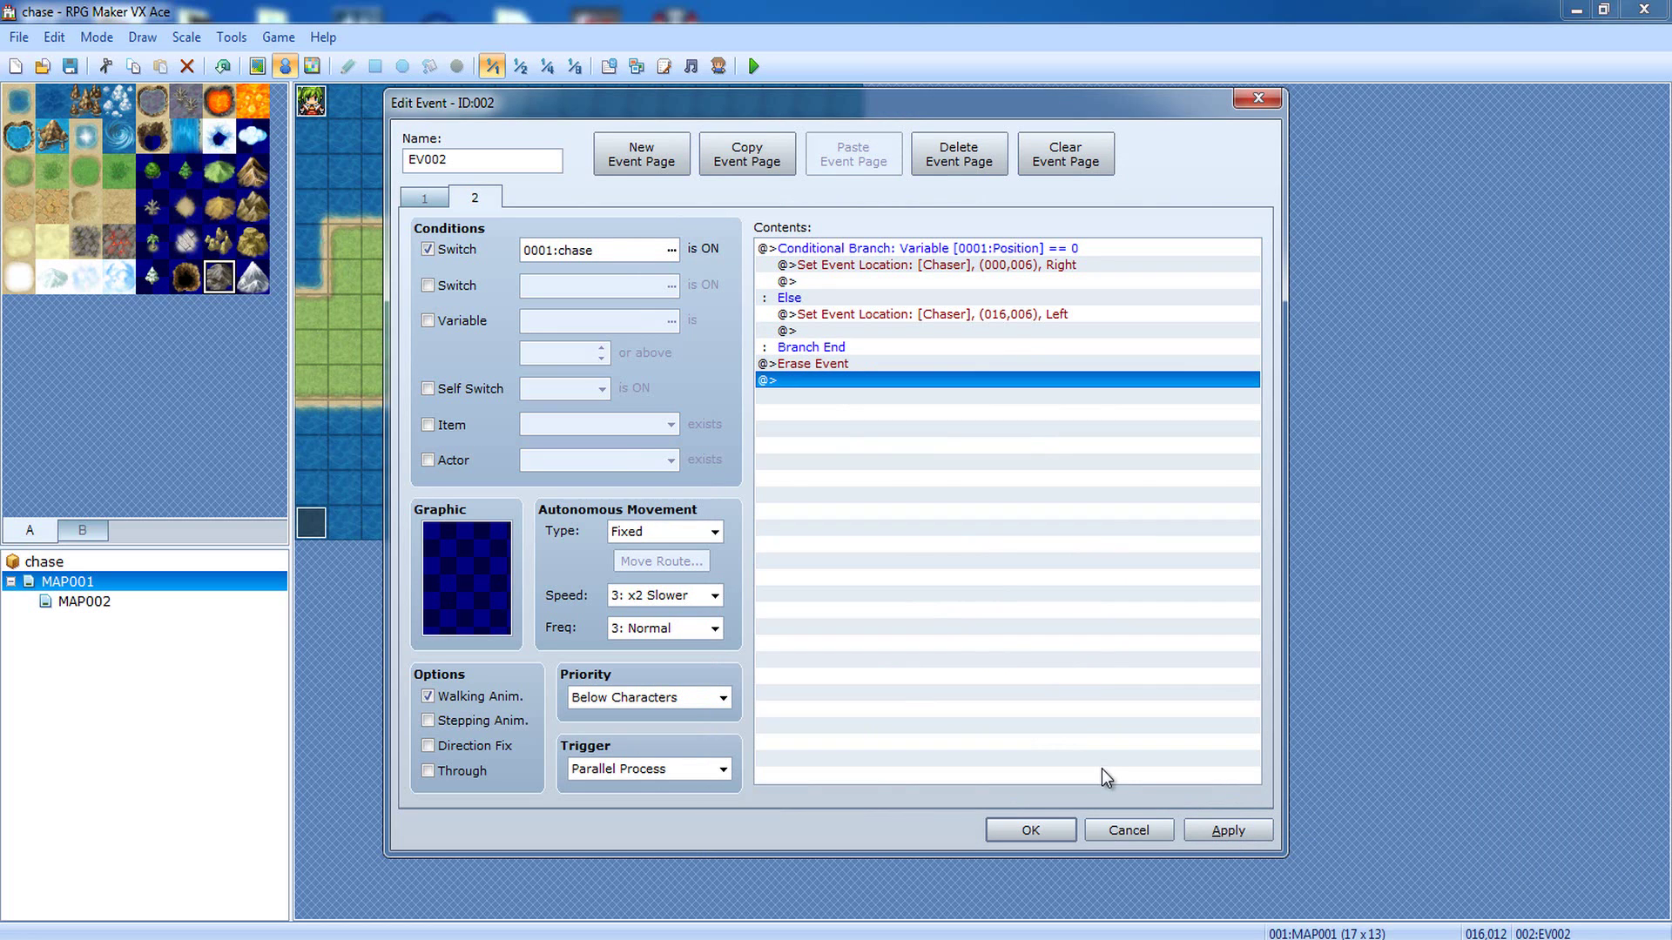
click(966, 250)
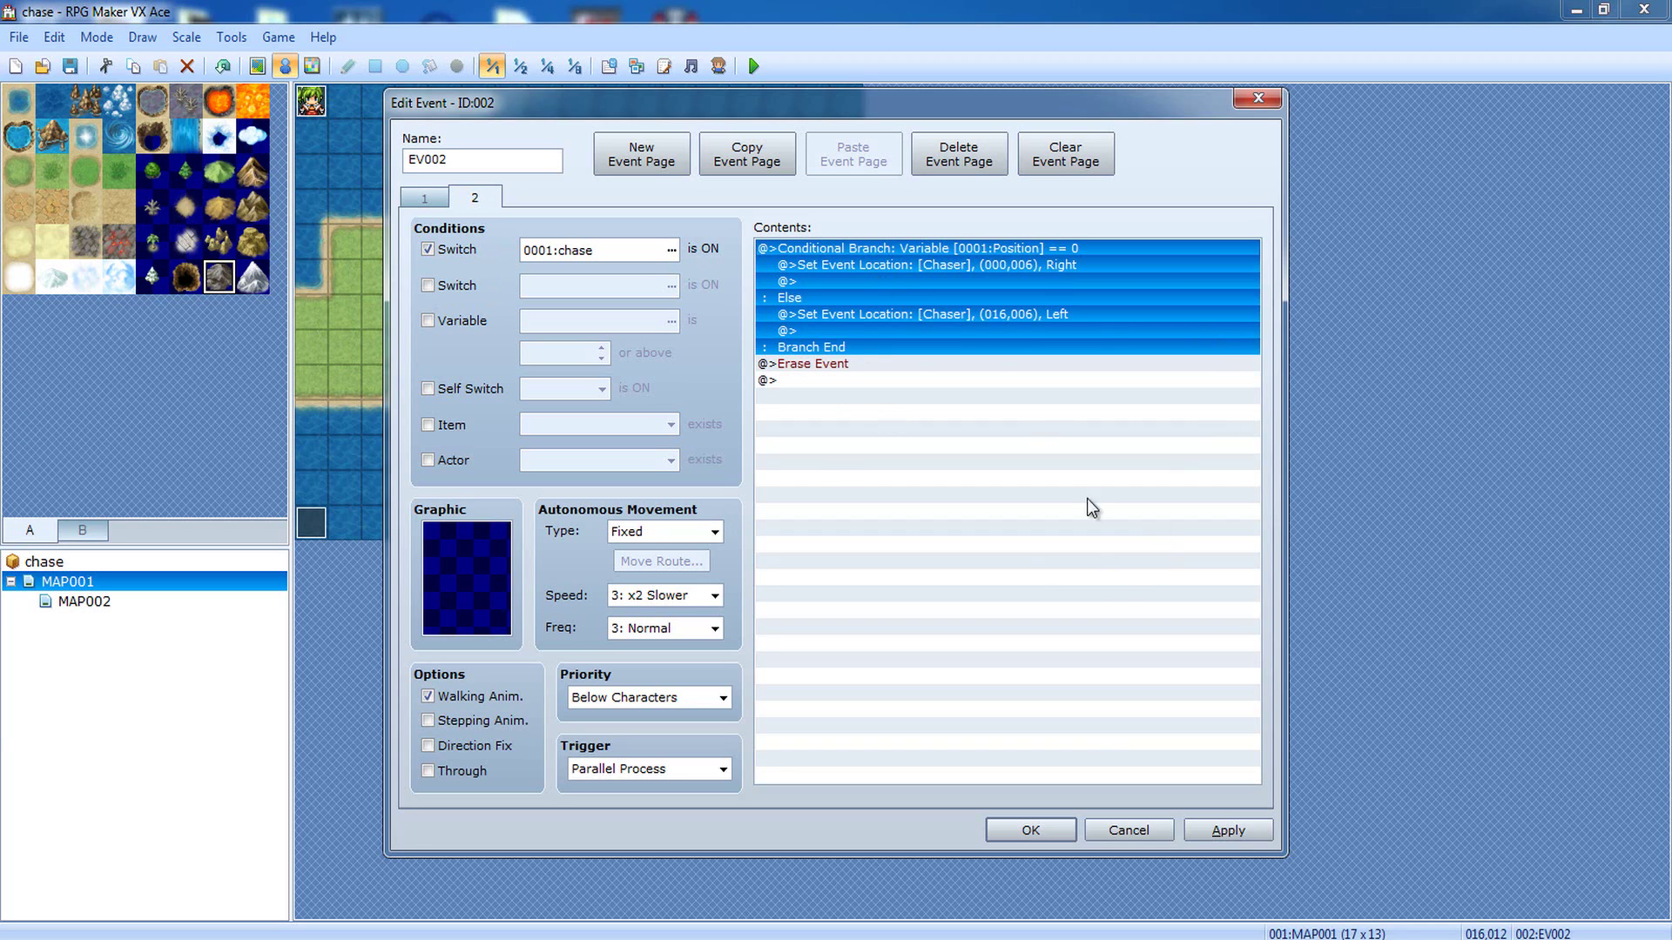
click(824, 460)
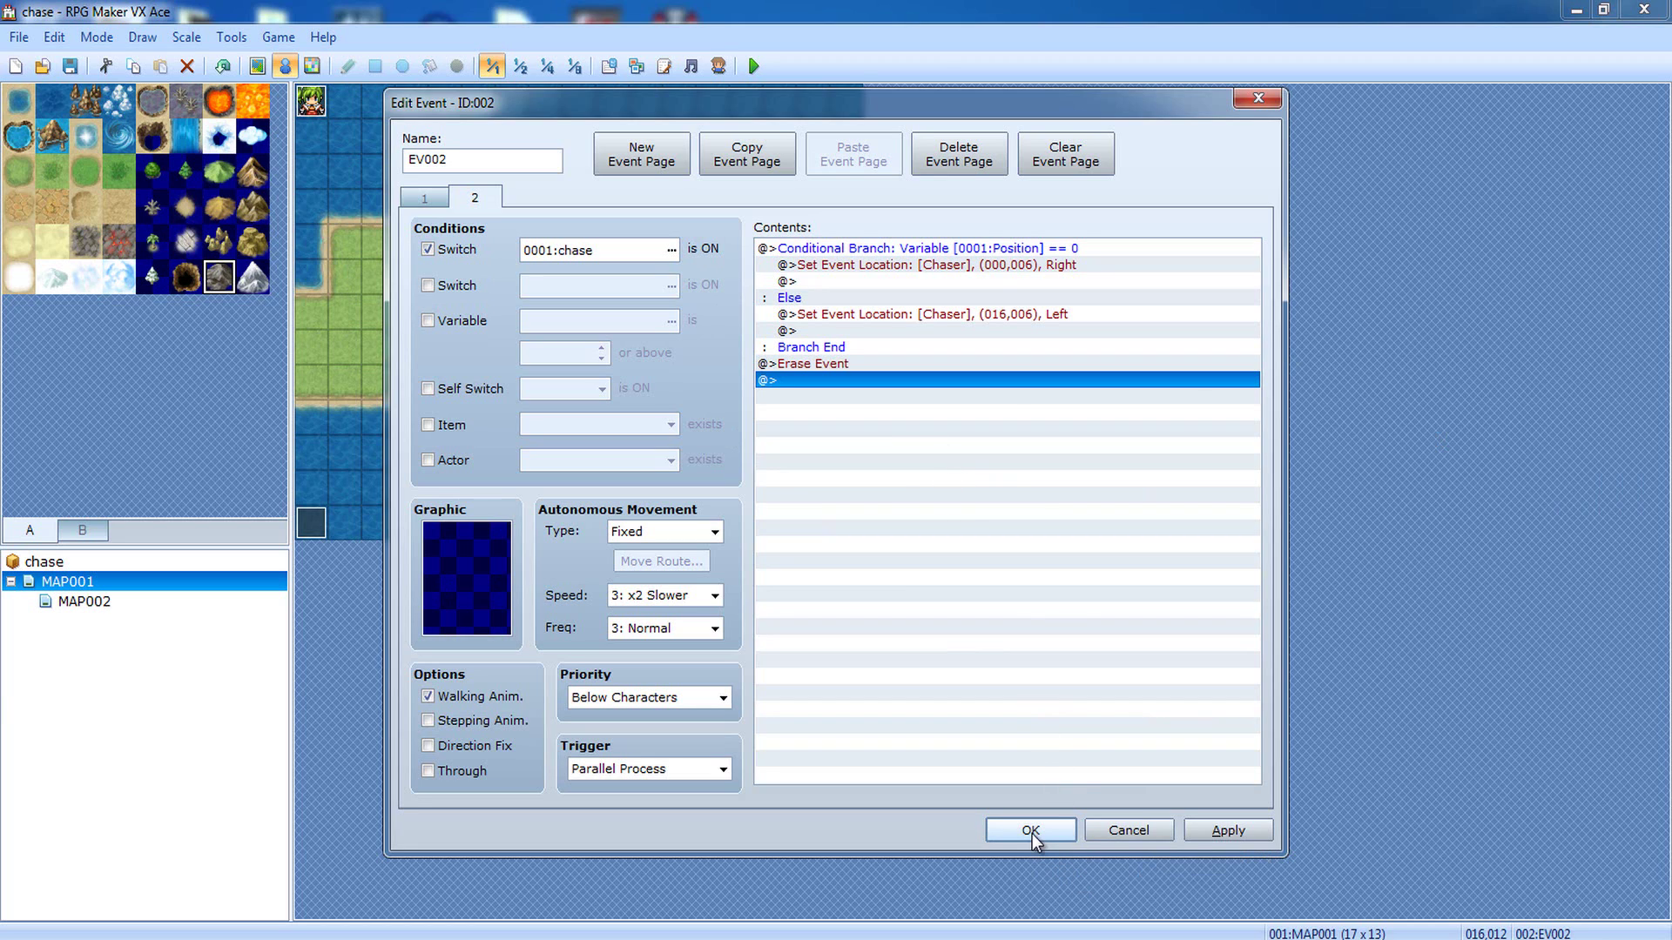
click(861, 363)
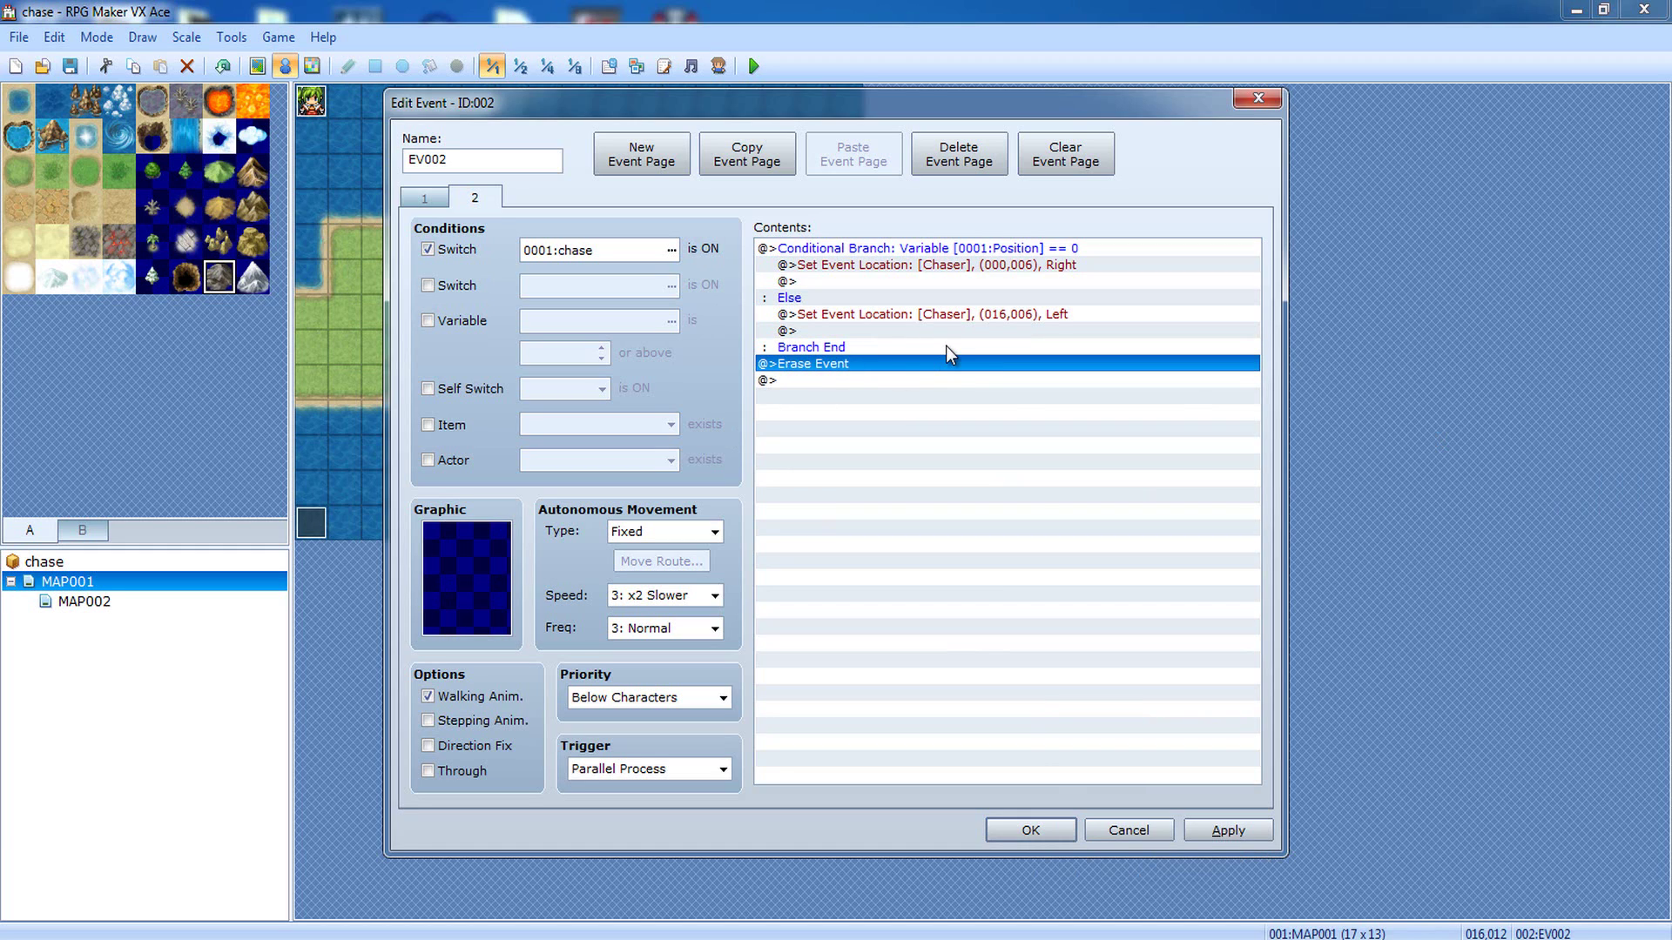
click(831, 363)
Step: Save EV002, then inspect EV005's Play SE command without changes
click(1041, 832)
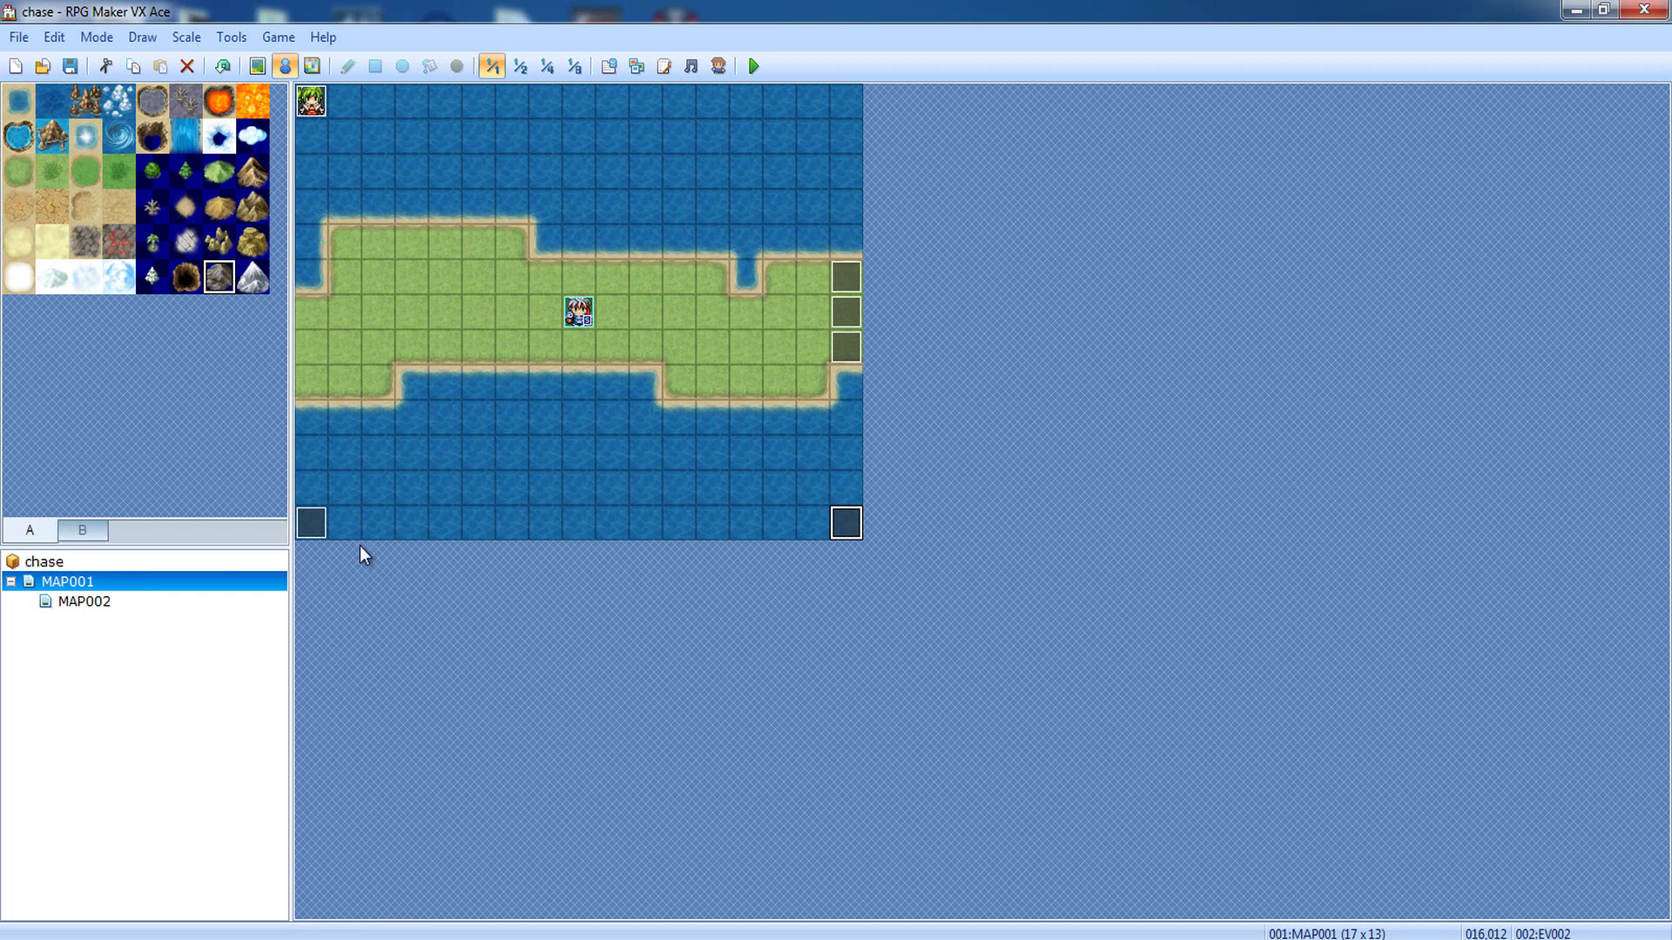
double_click(838, 277)
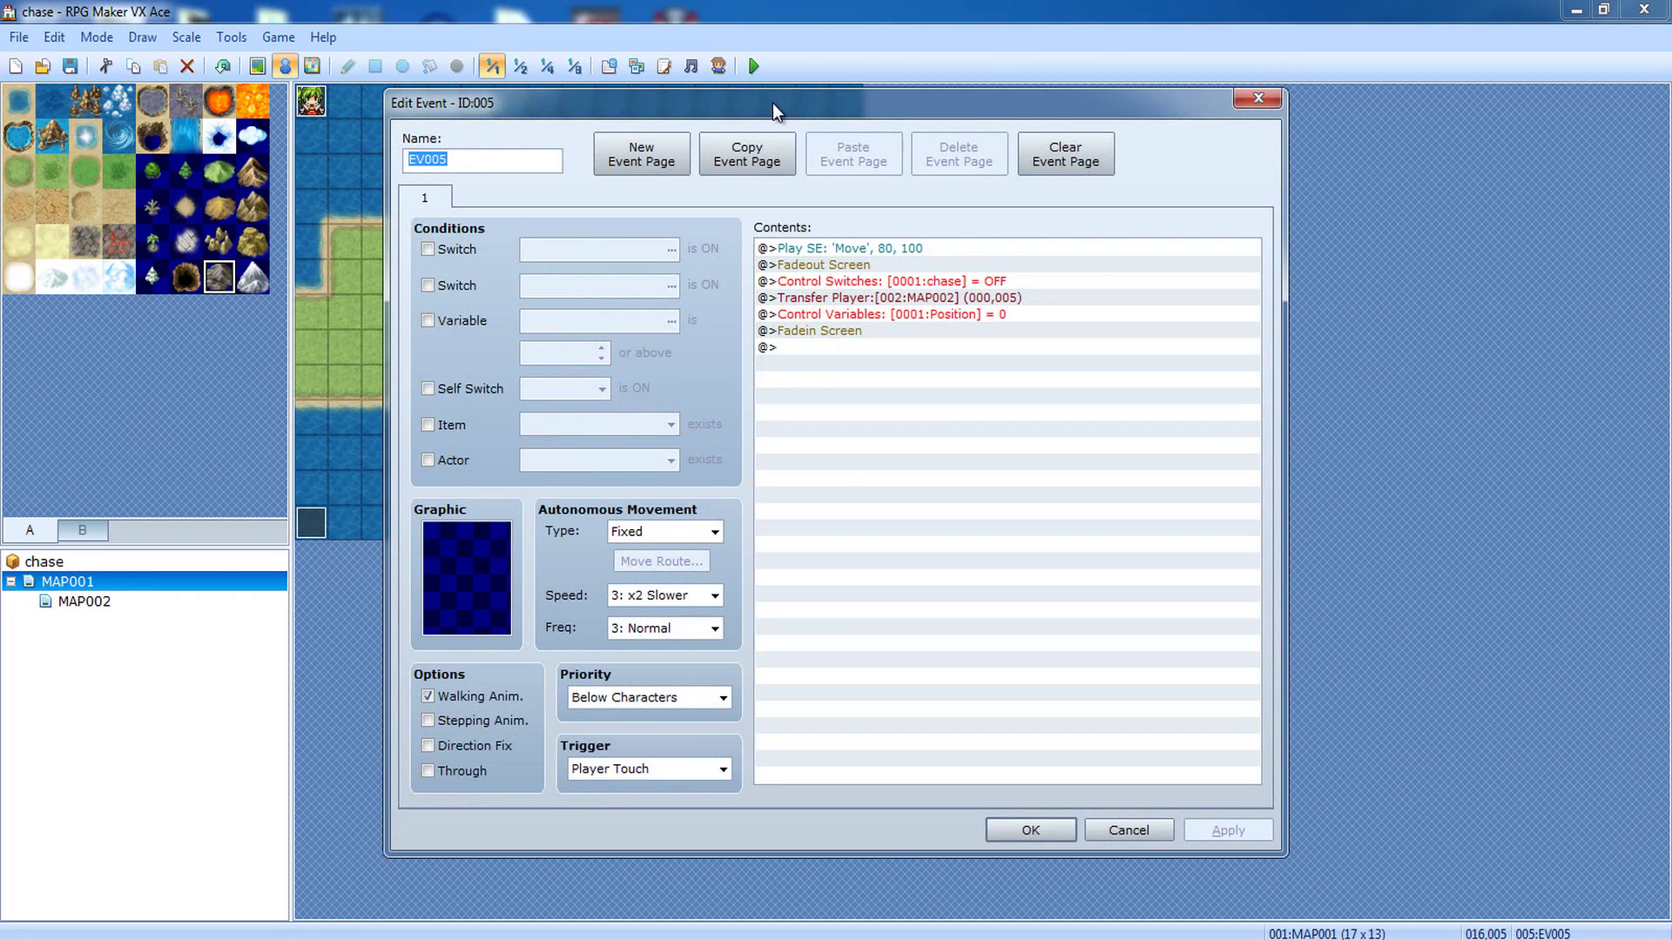
drag(772, 102, 1042, 102)
click(1202, 249)
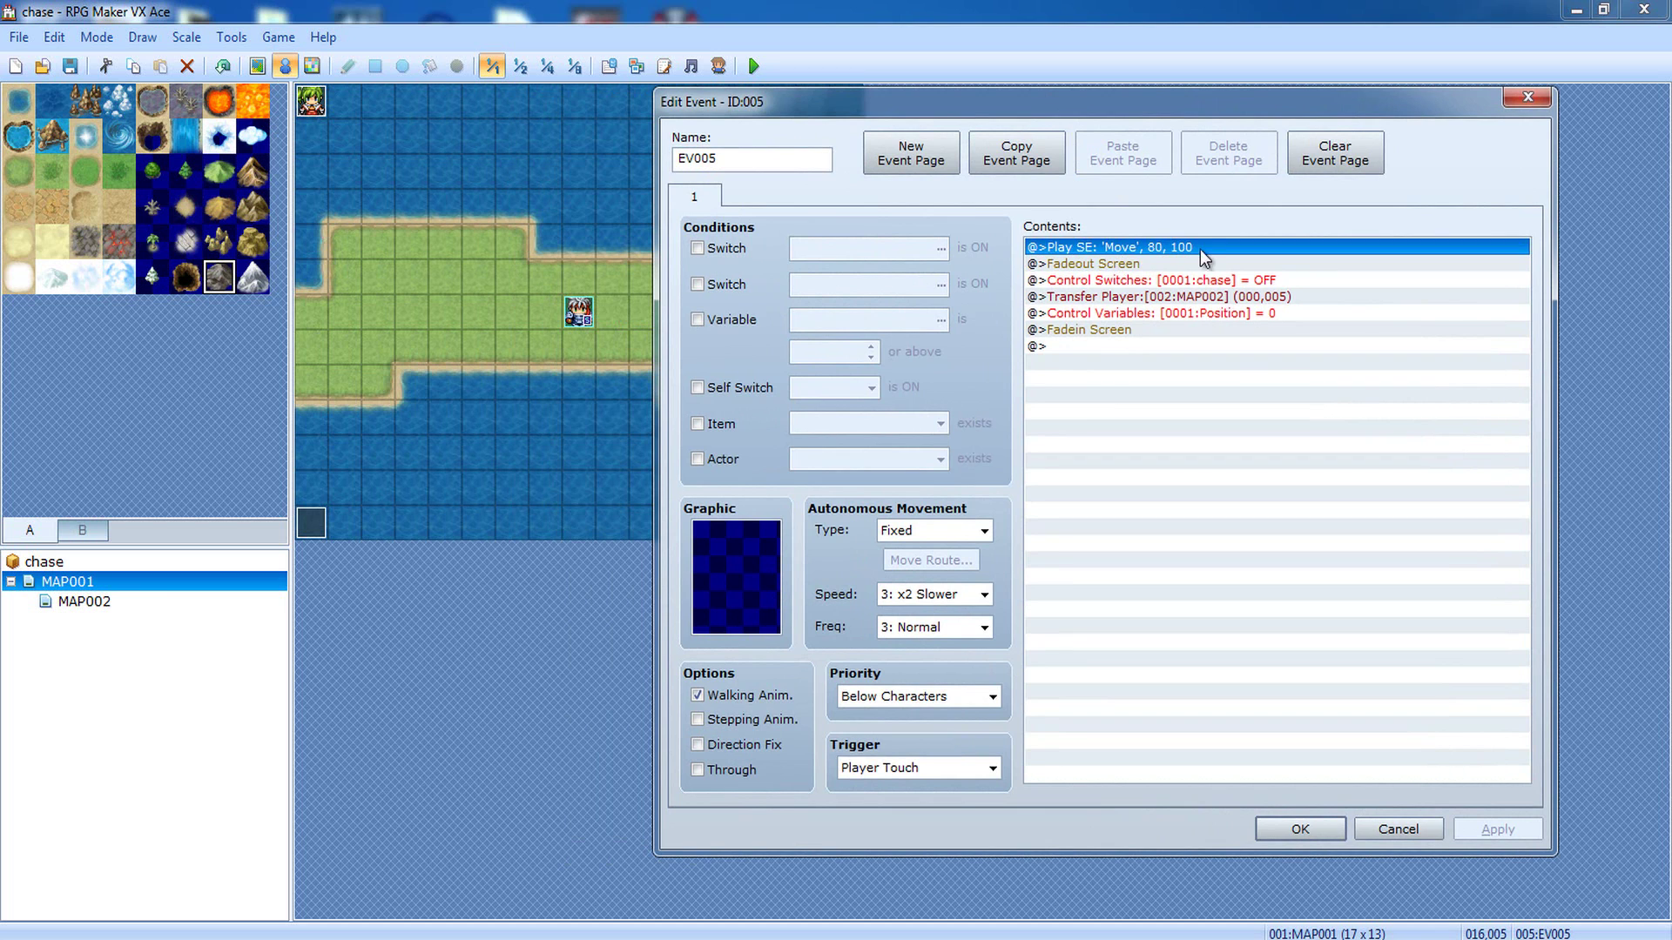
click(1399, 829)
Step: Create a quick transfer event EV007 on tile 011,005 and close it
right_click(673, 290)
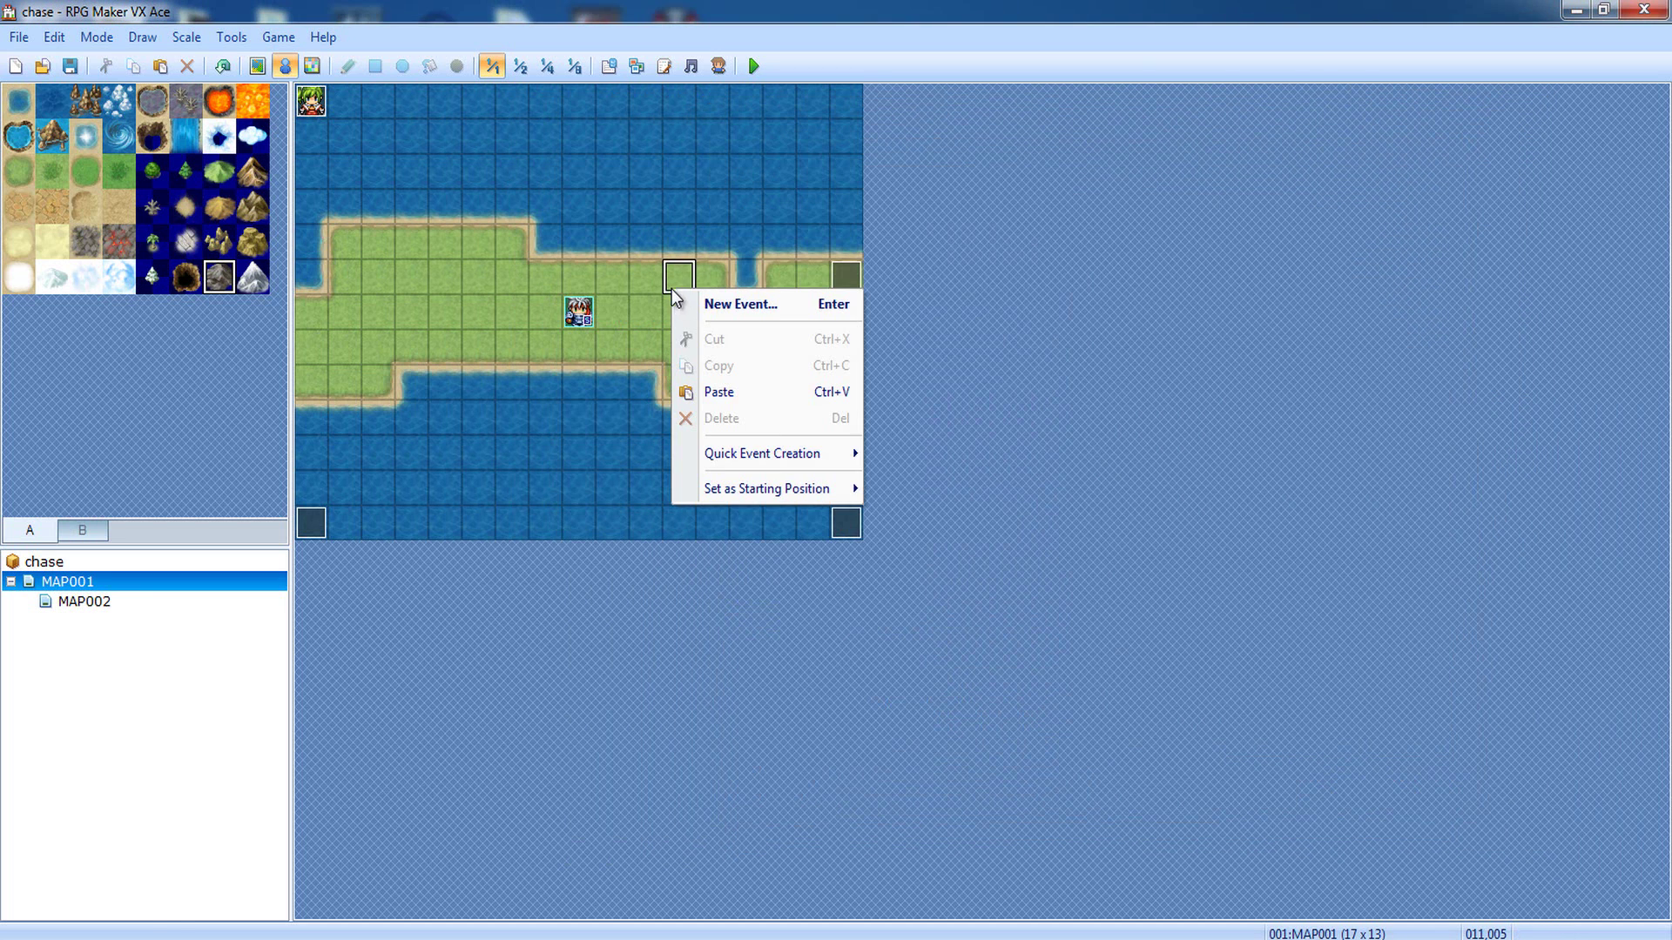
mouse_move(772, 455)
click(897, 453)
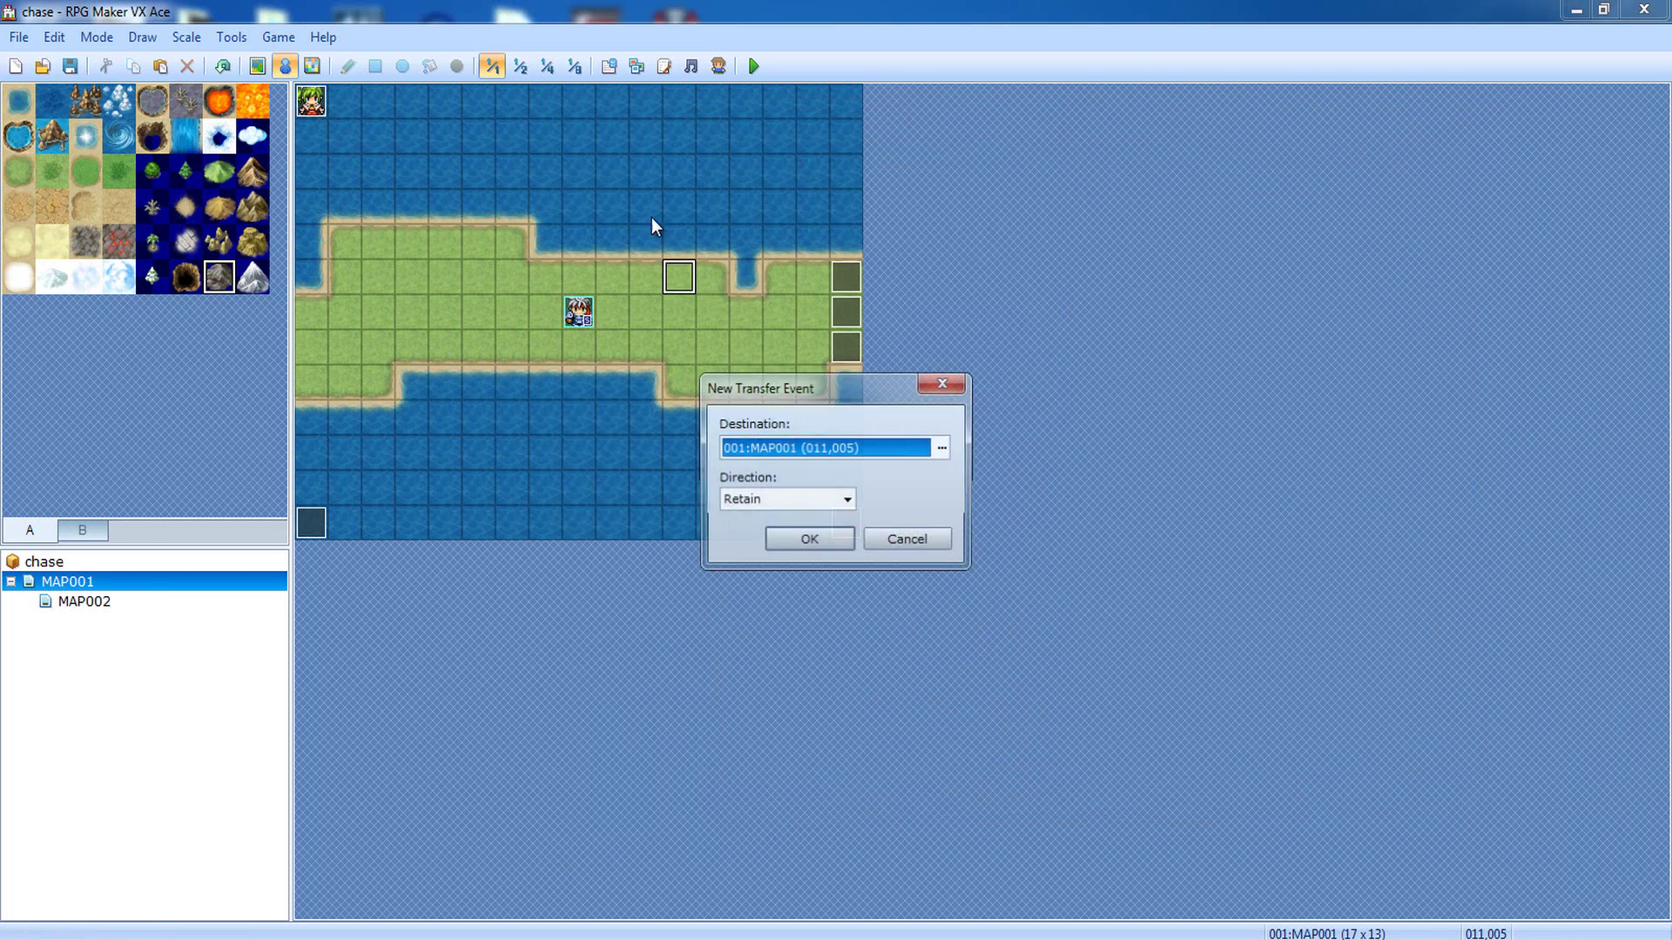
click(799, 544)
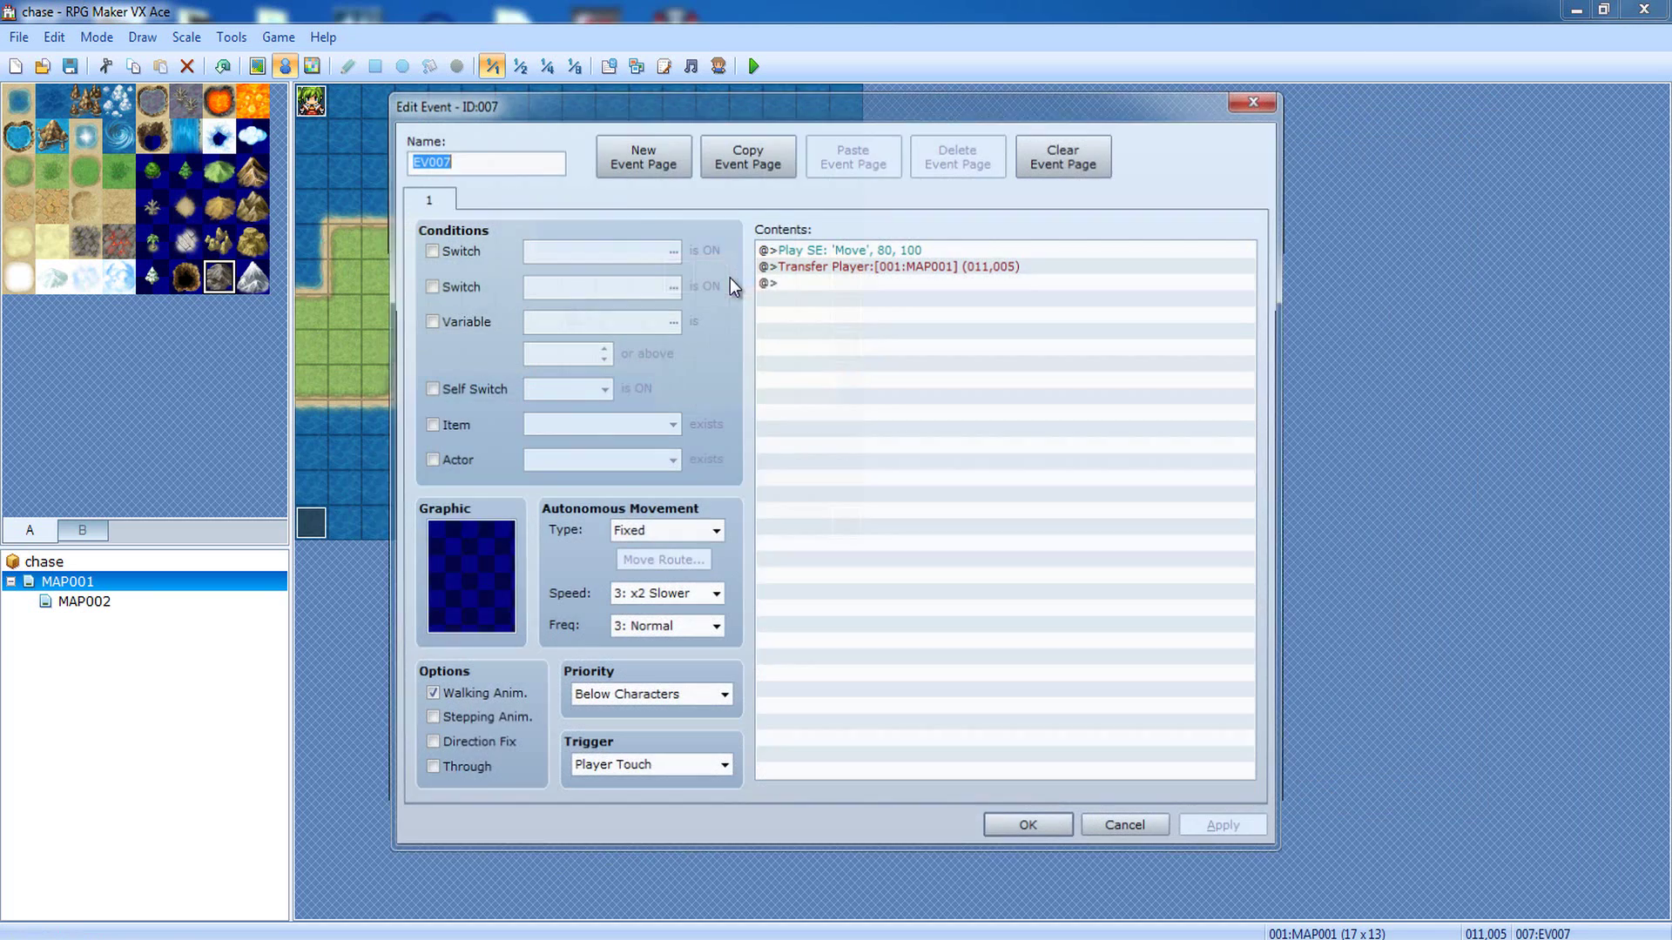
click(862, 265)
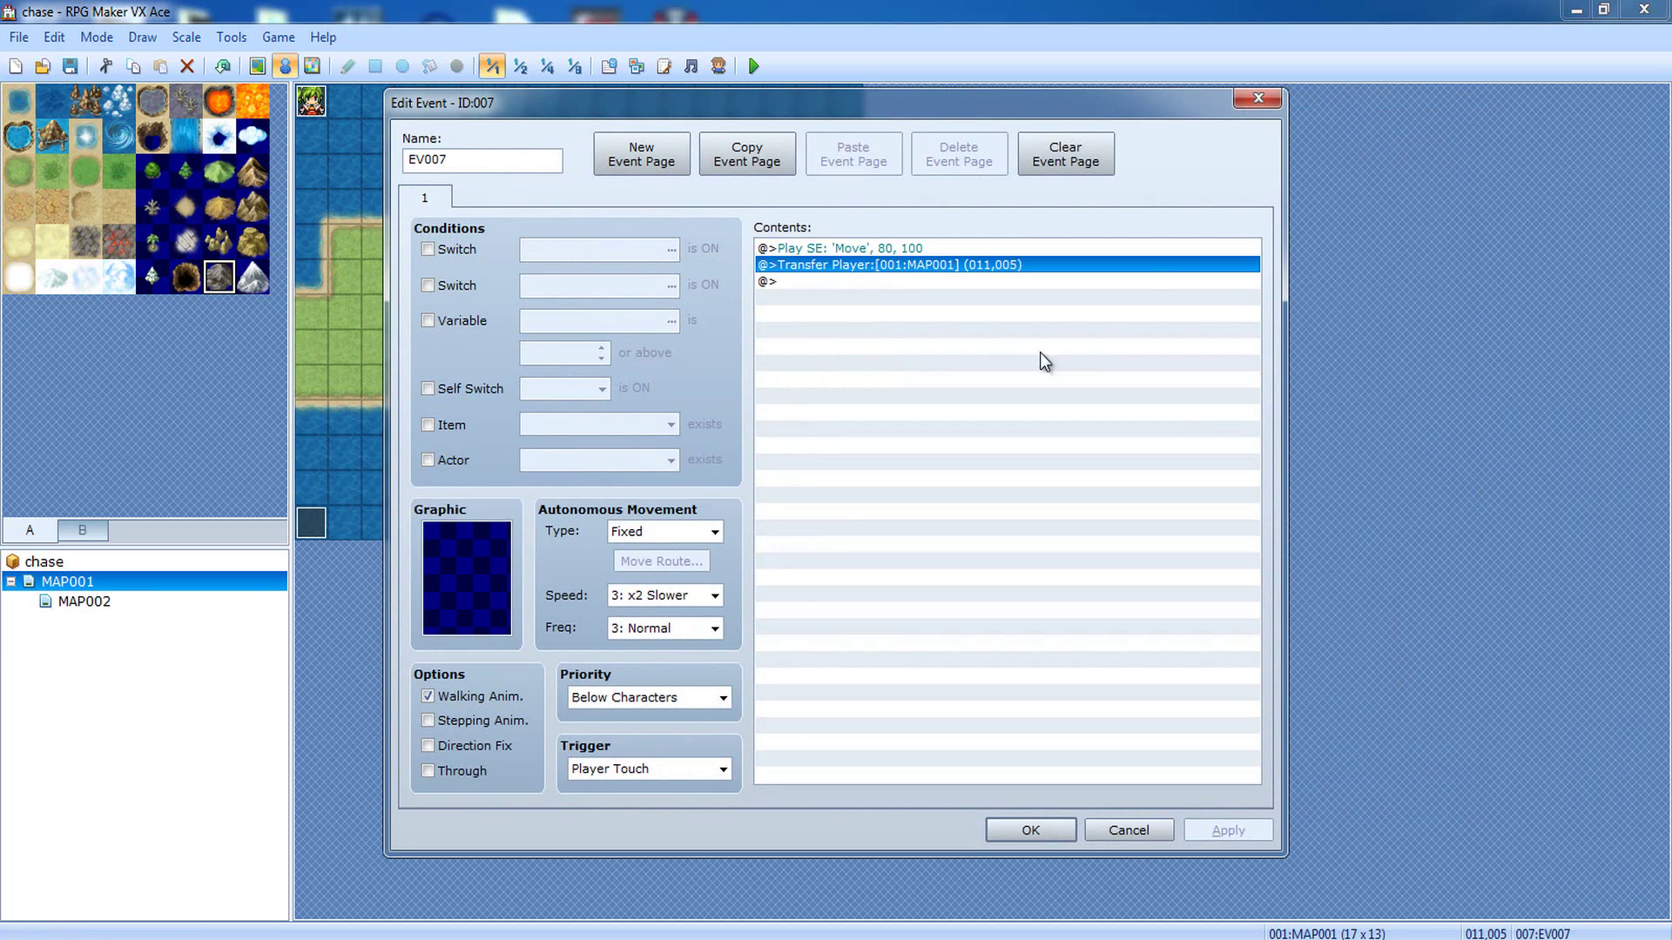
click(1257, 99)
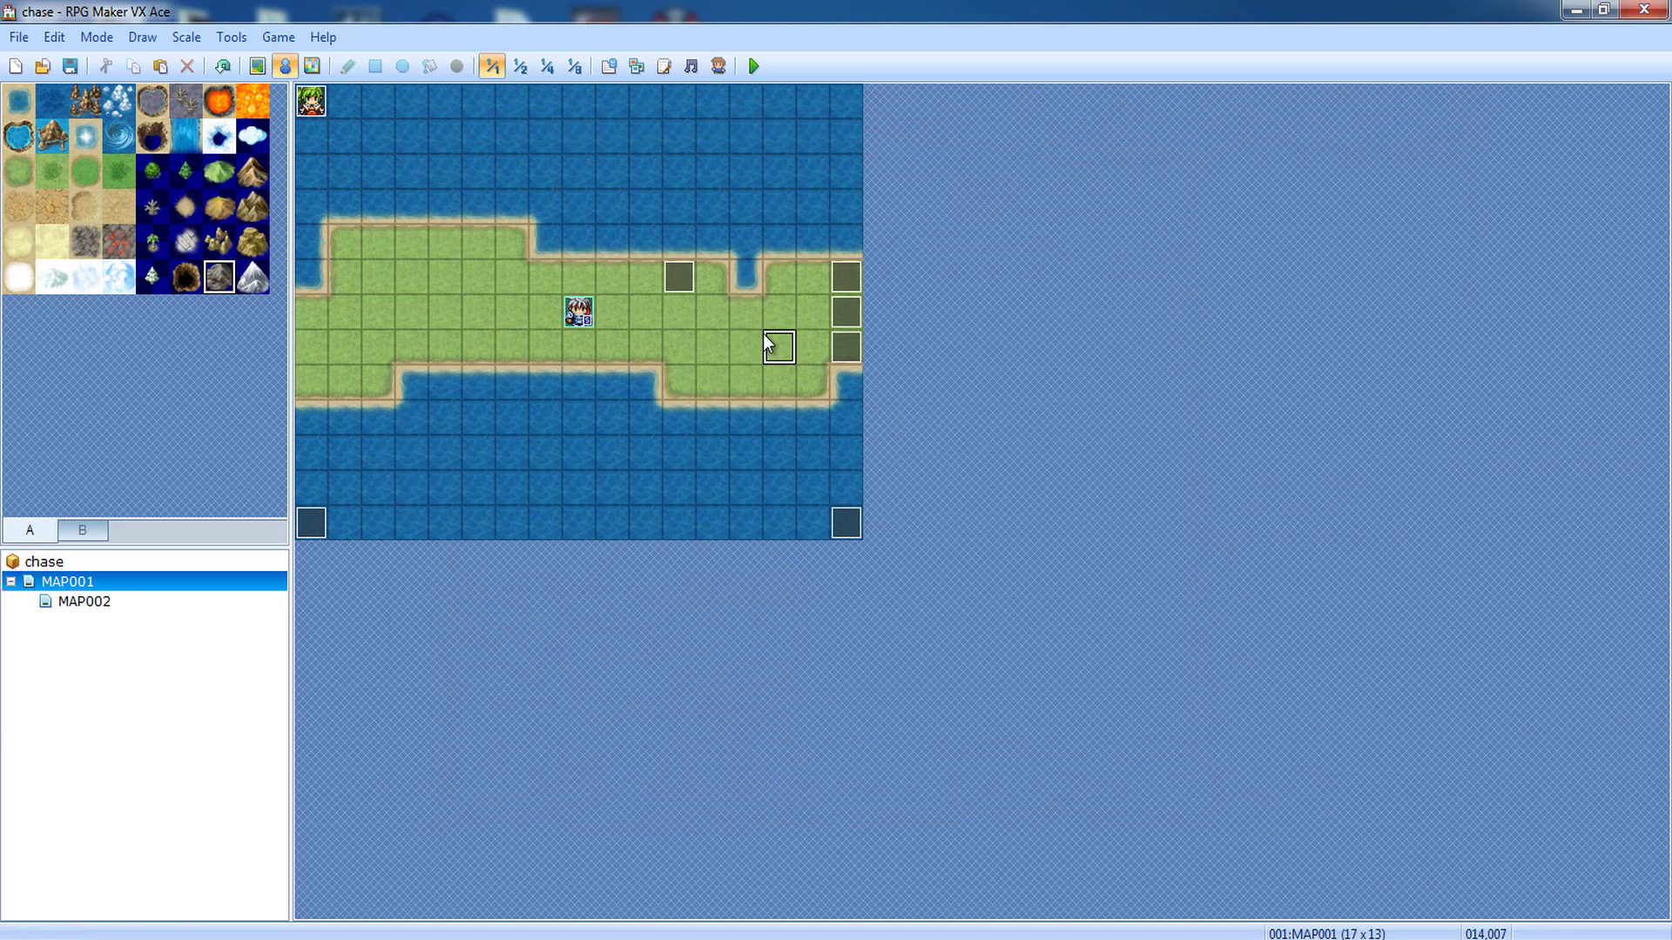
Step: Inspect EV005's Play SE, Fadeout Screen and chase-switch-off commands, adding nothing
double_click(838, 271)
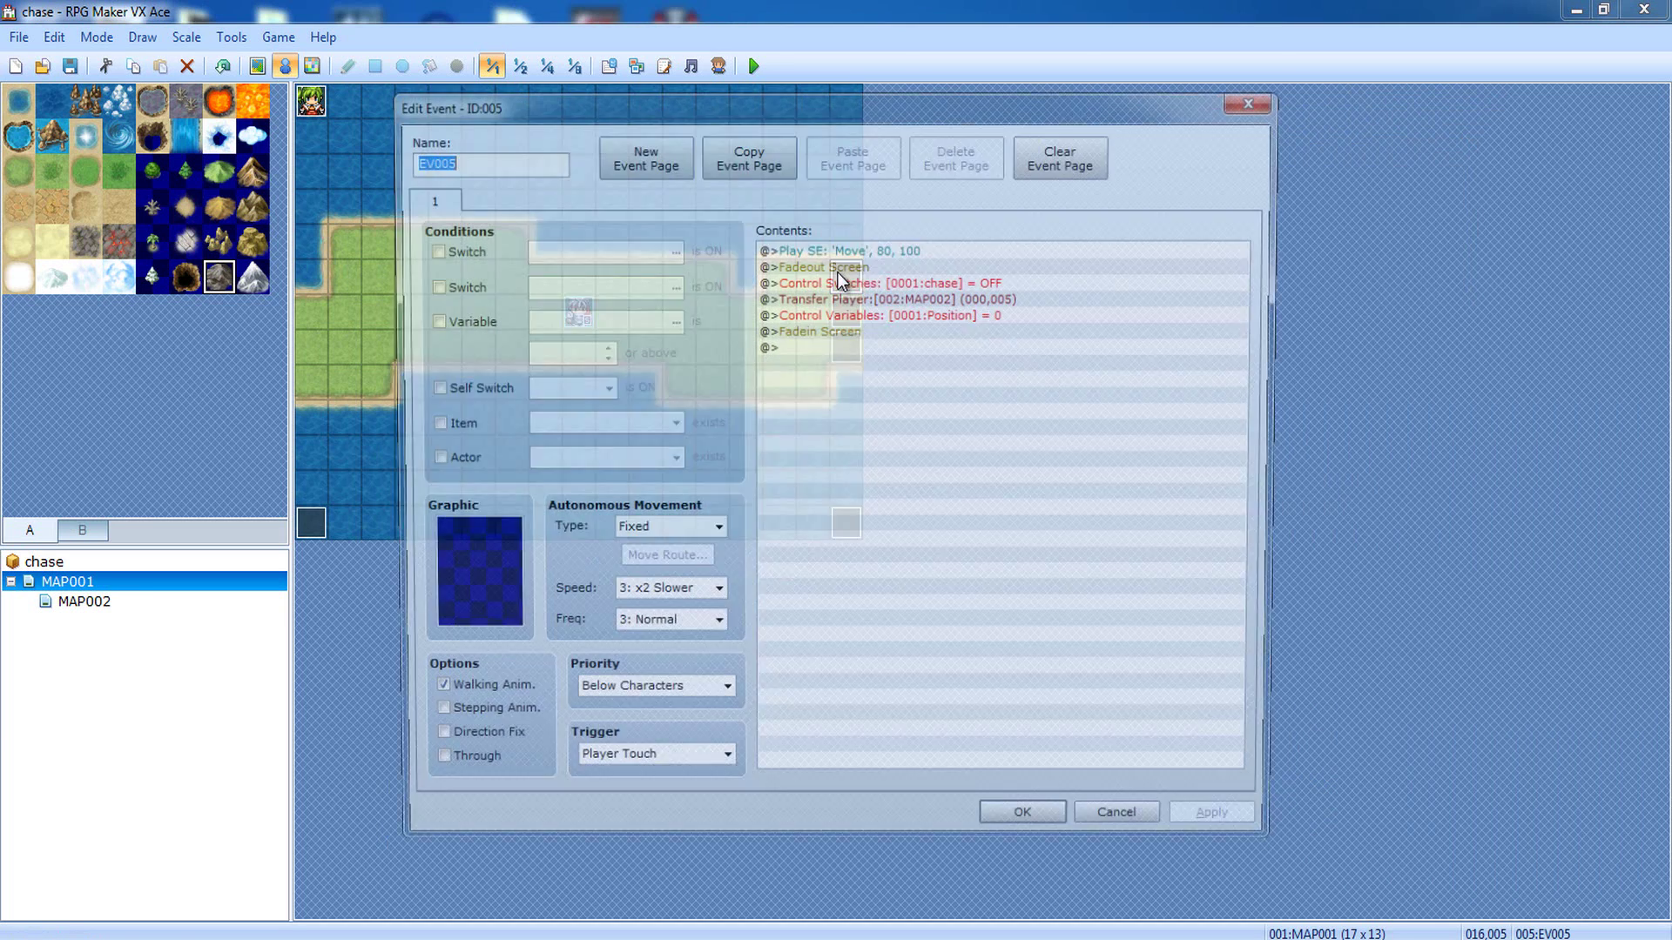
click(862, 252)
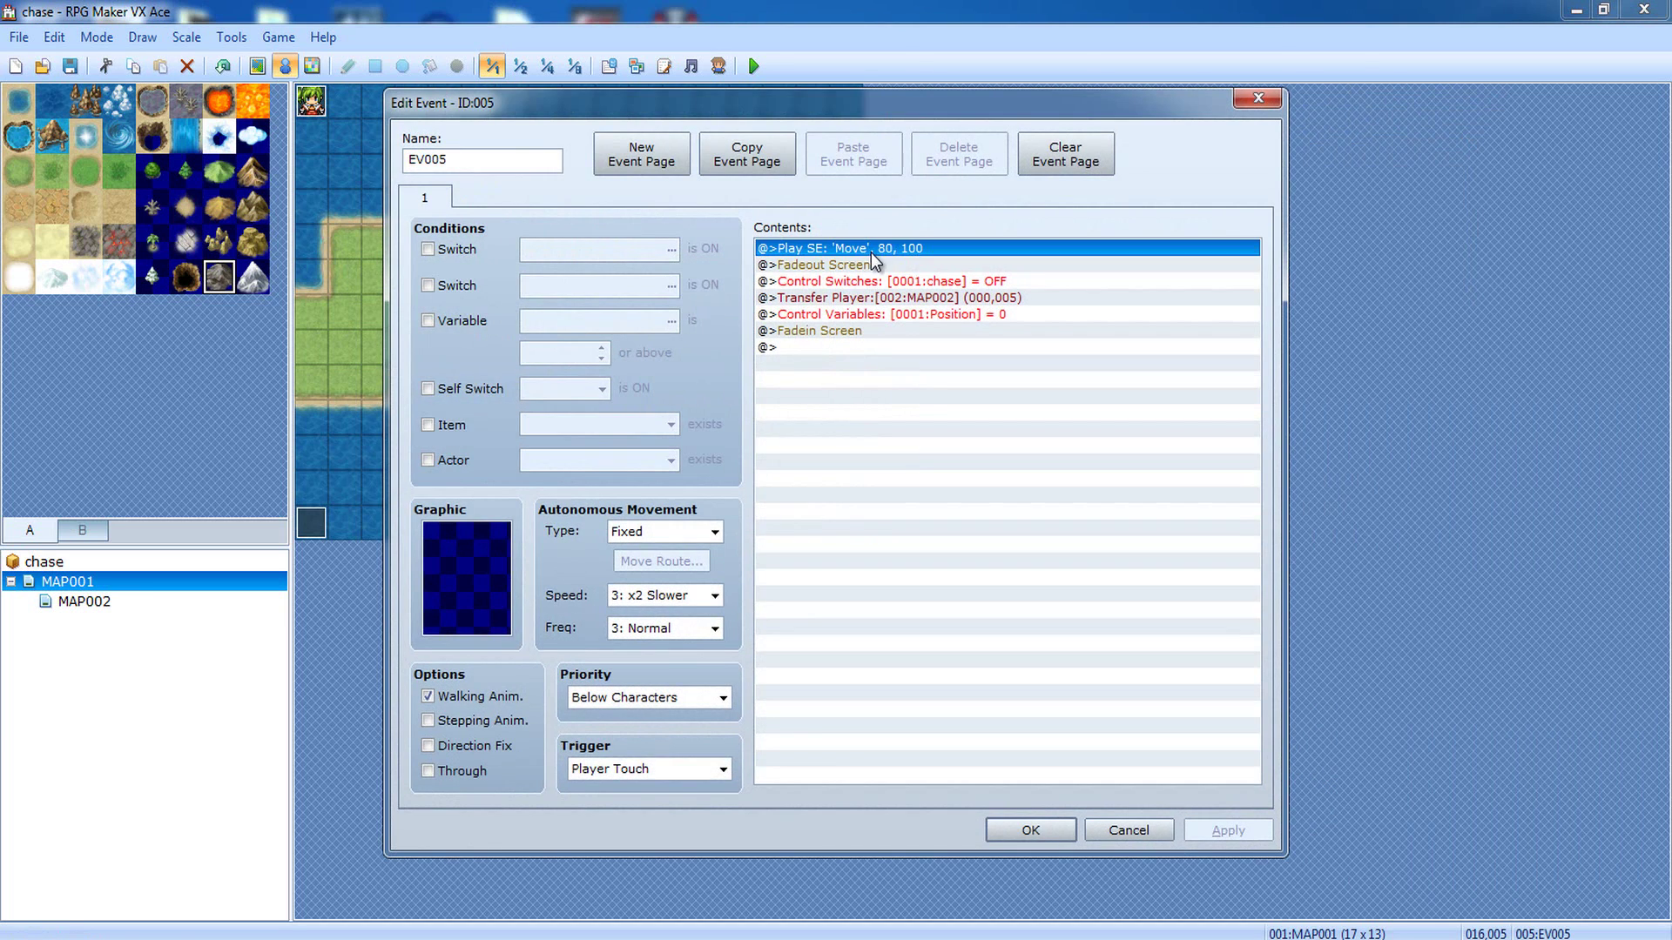
click(823, 266)
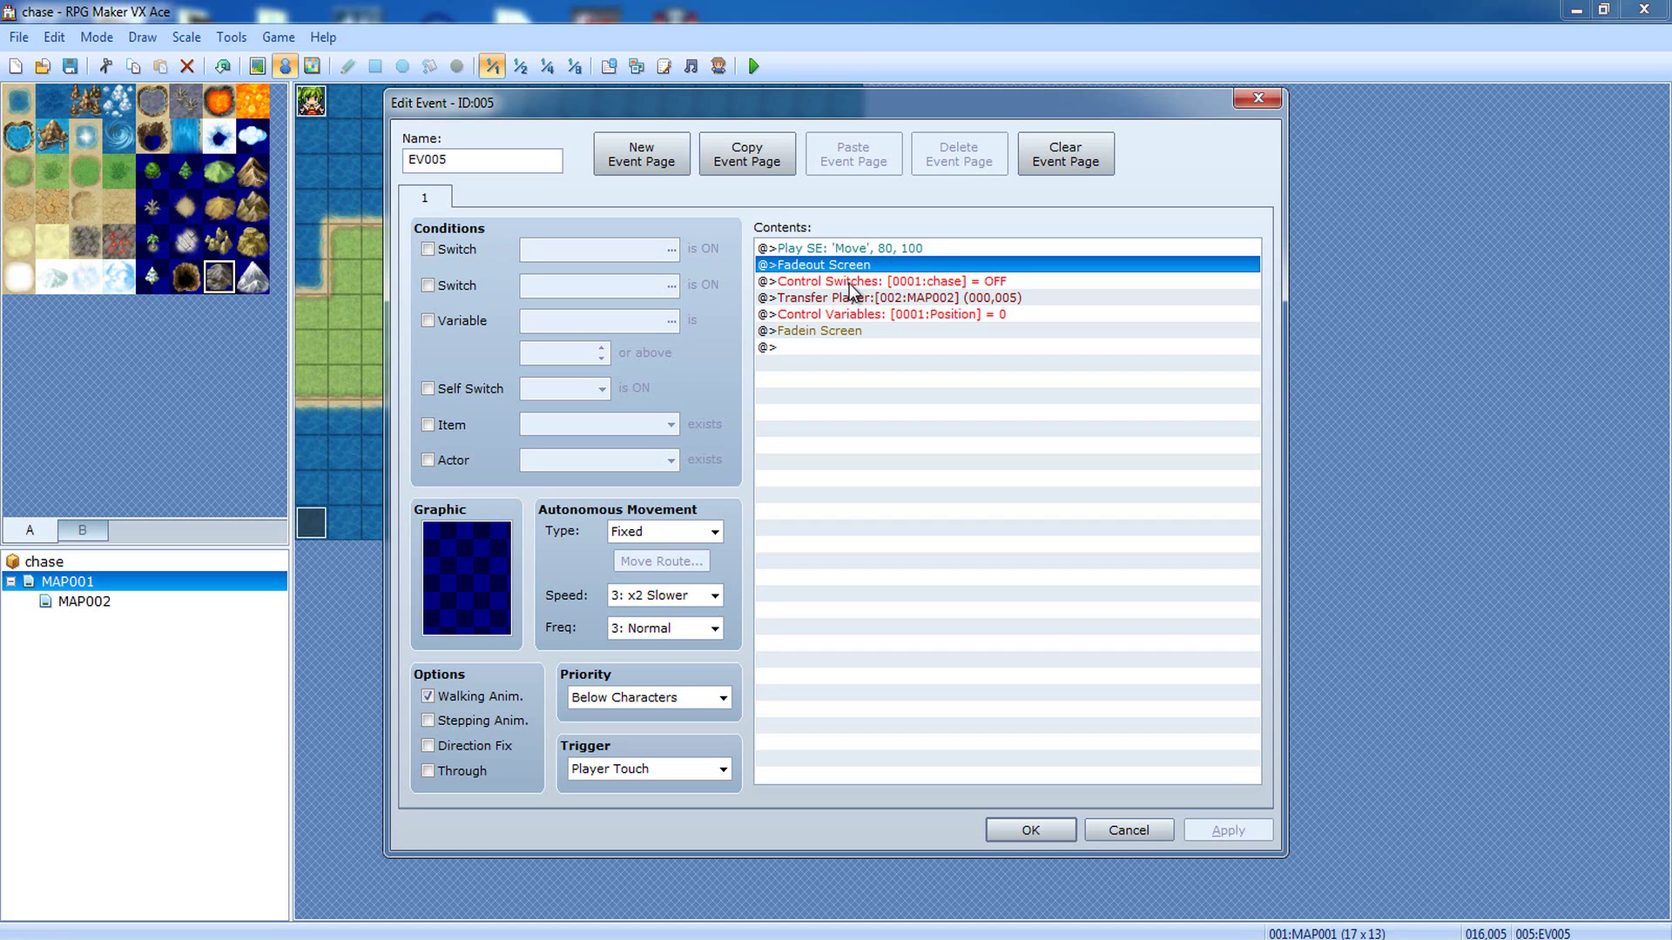
double_click(862, 348)
click(865, 226)
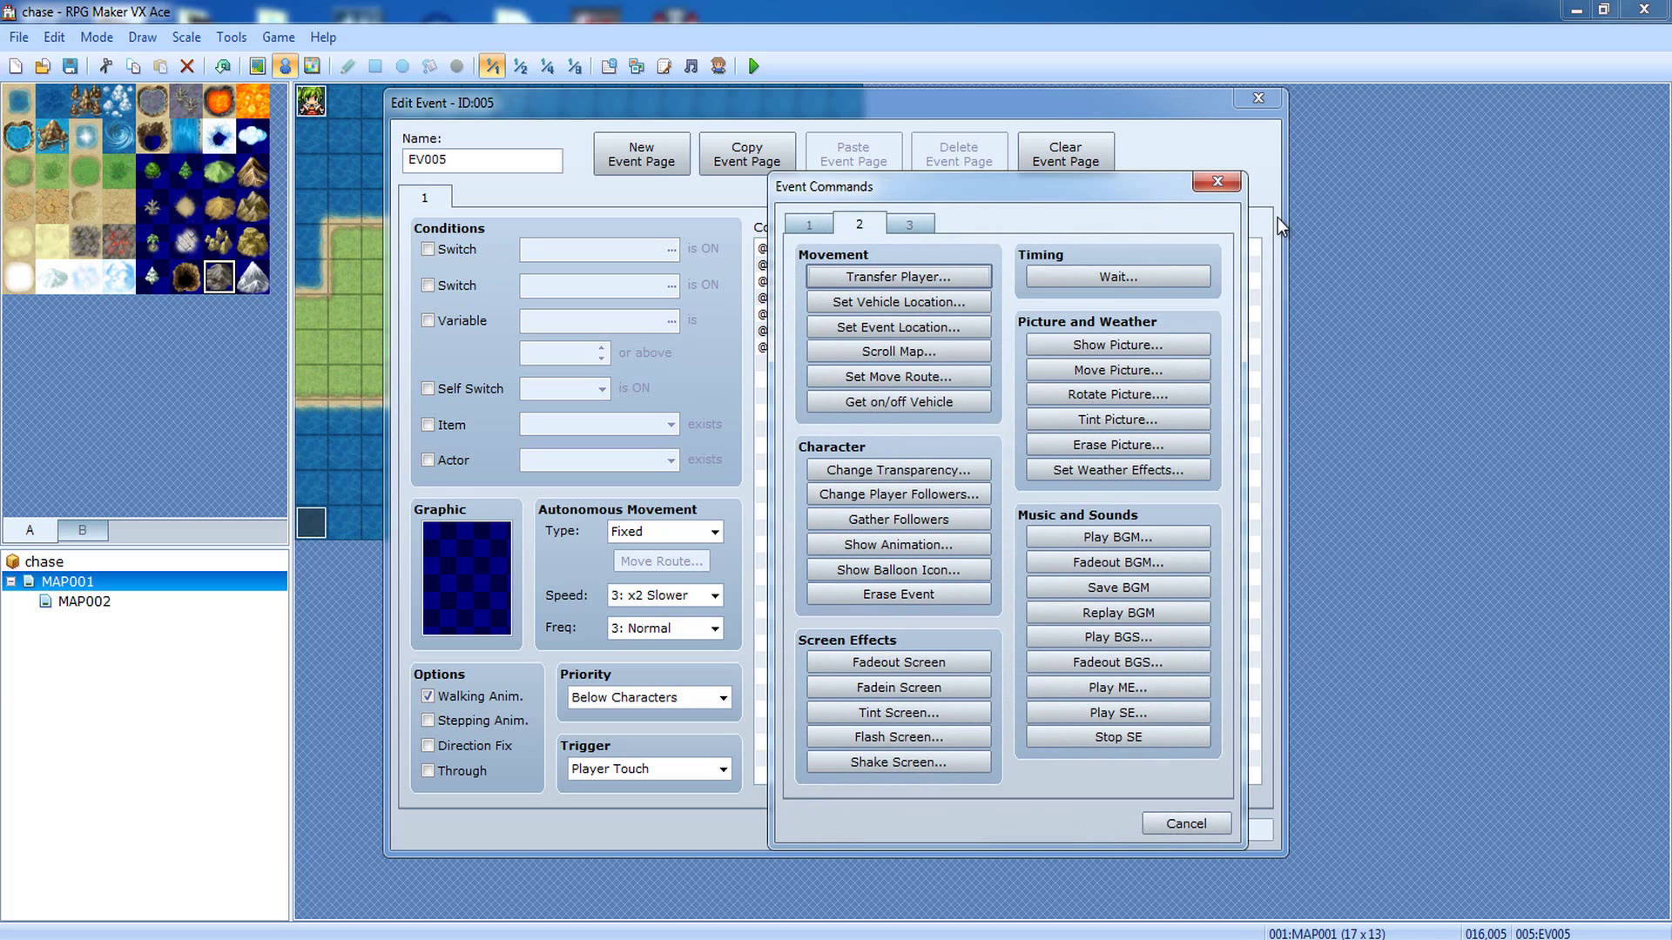
click(899, 687)
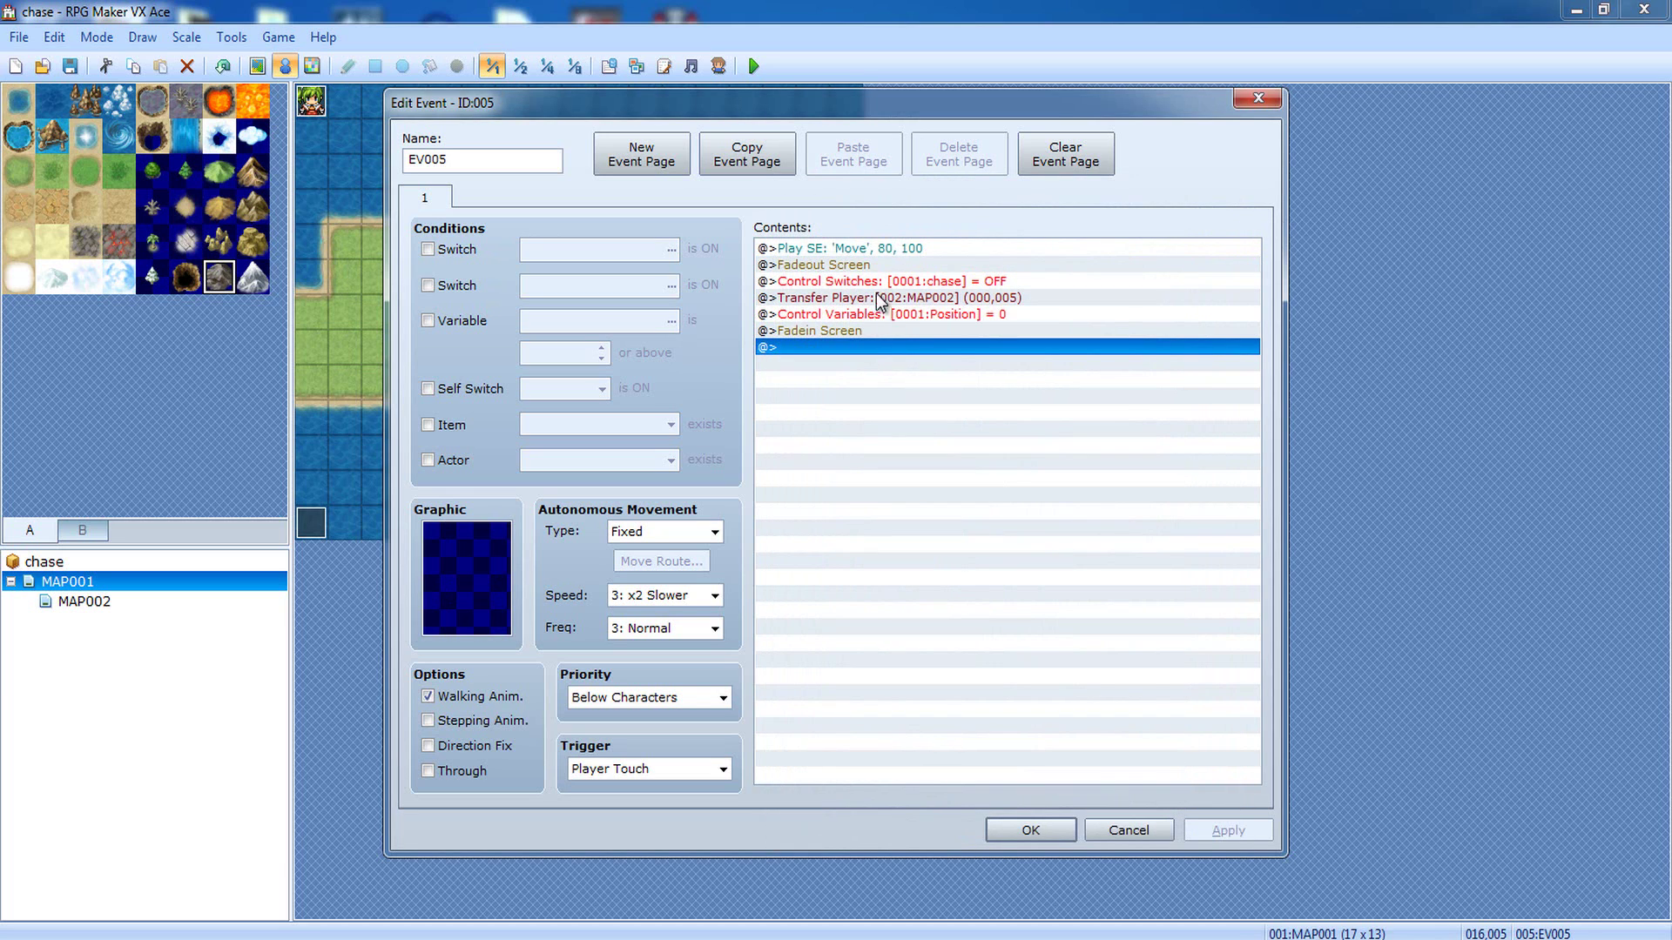
click(874, 283)
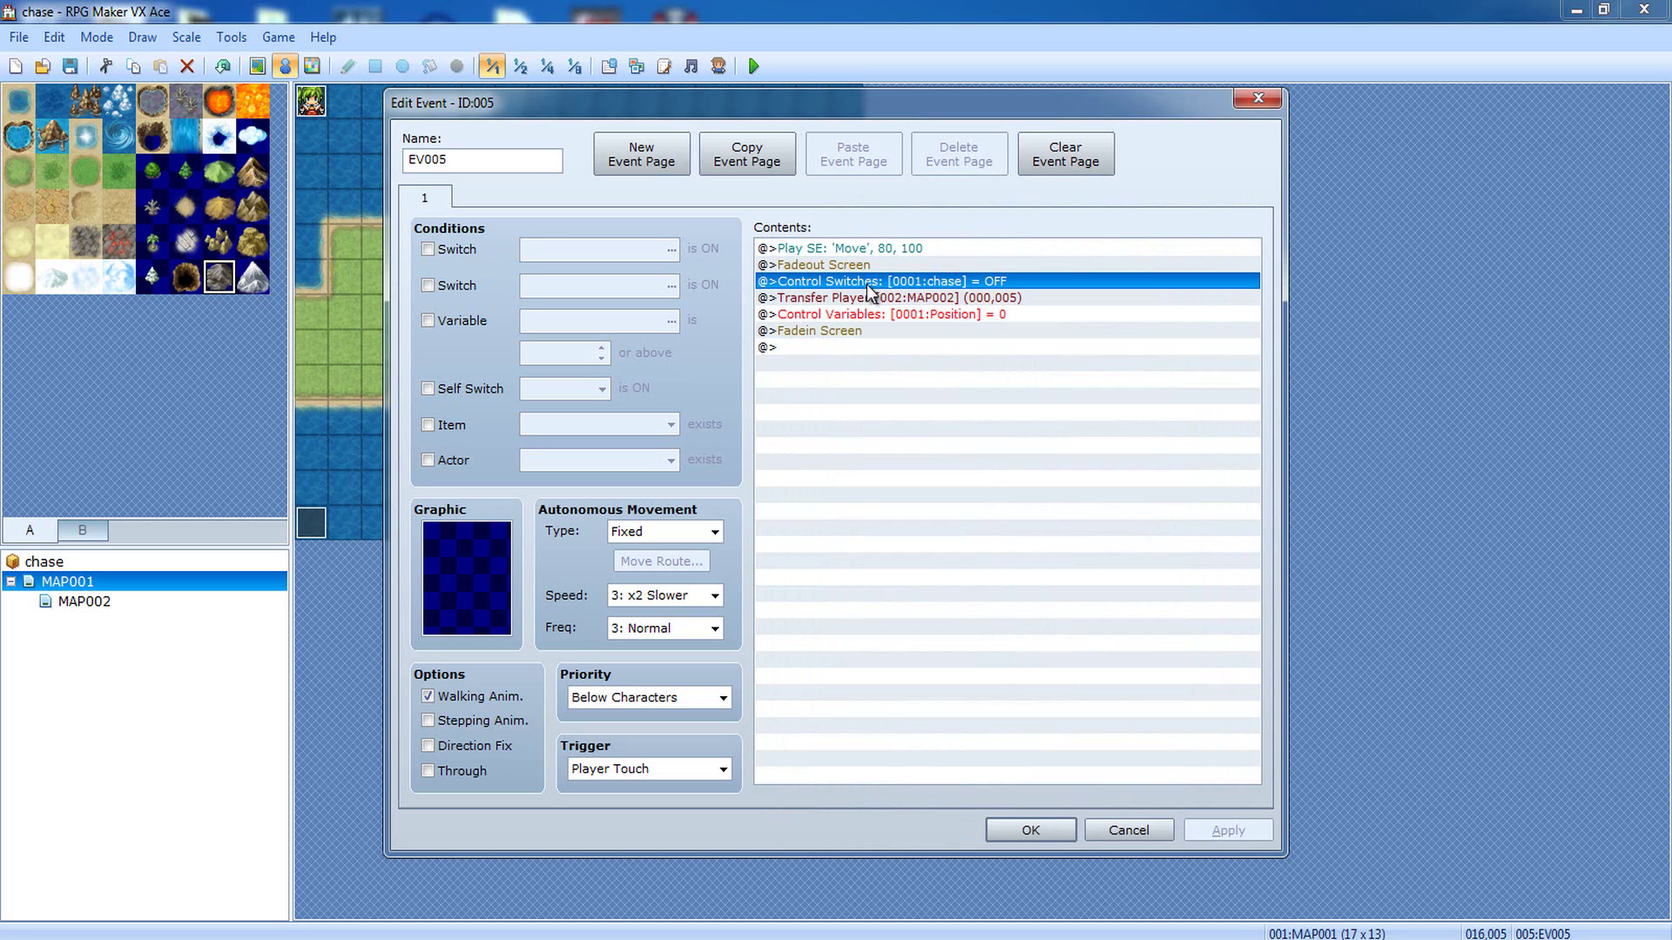
double_click(871, 368)
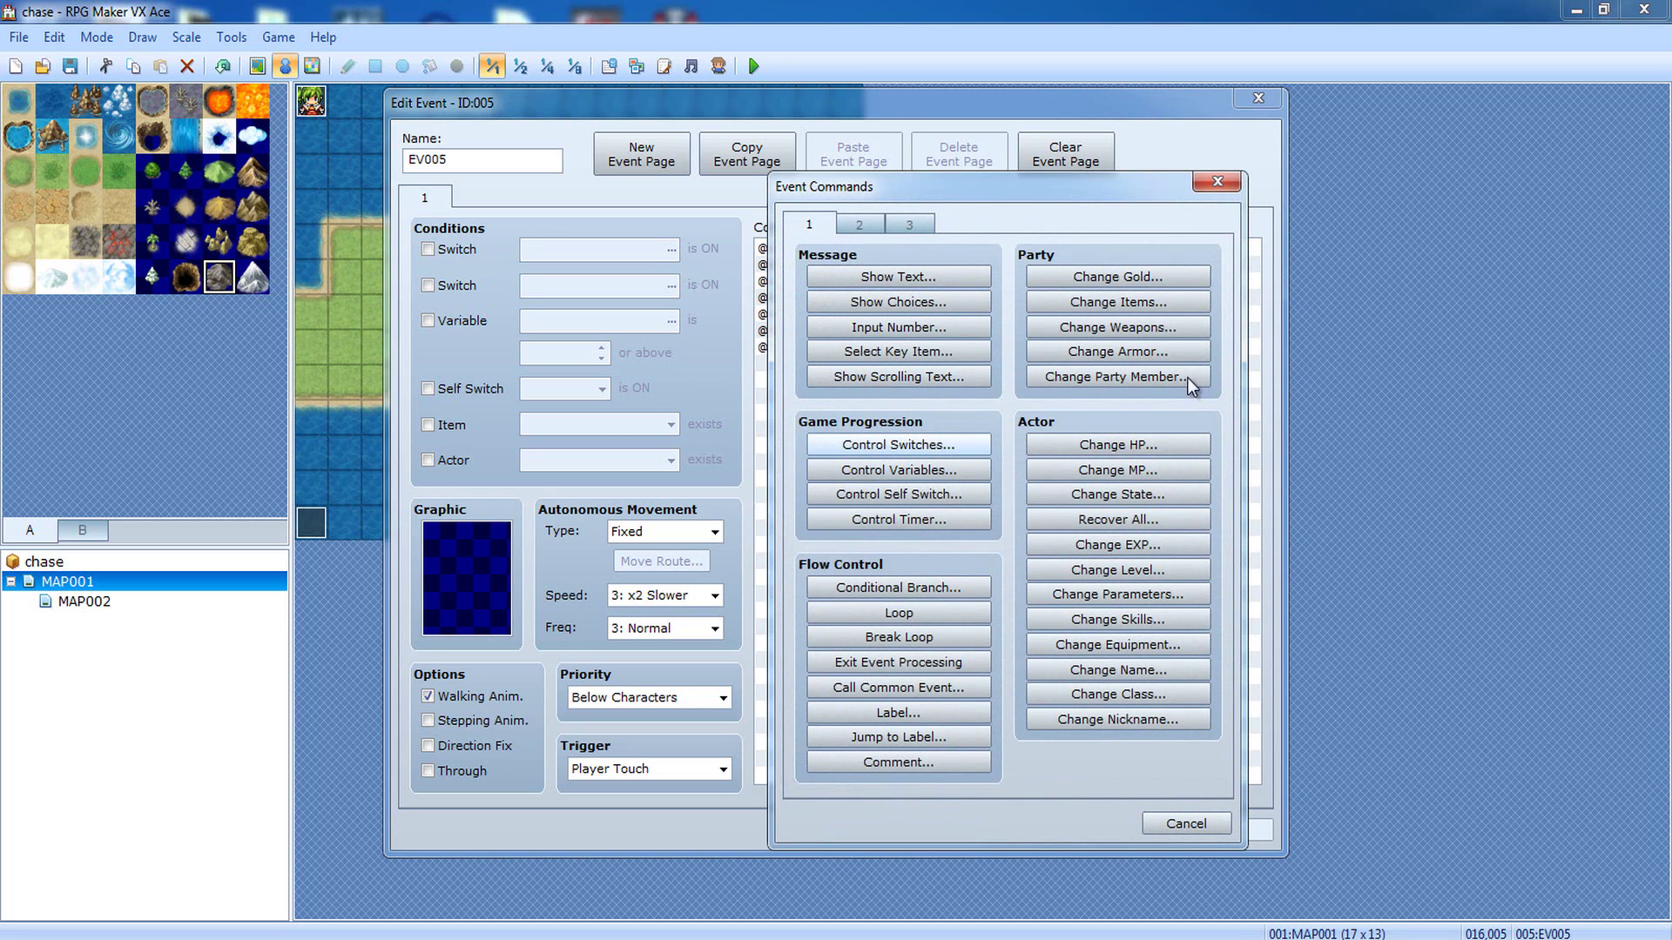
click(1219, 181)
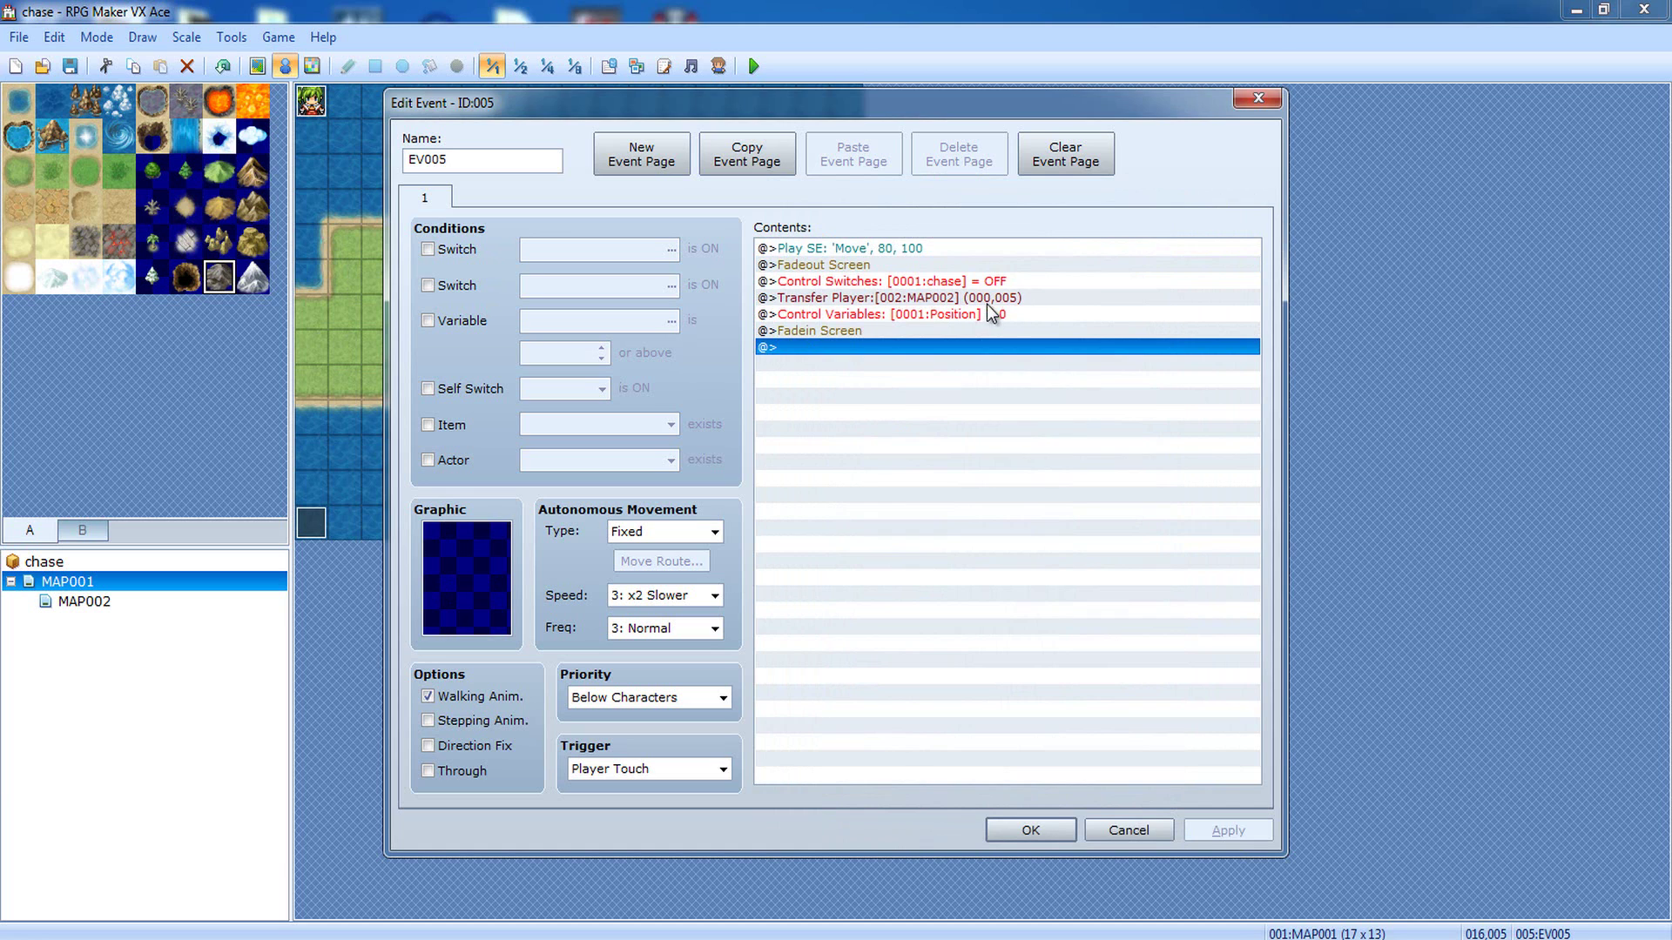
Step: Check the Transfer Player destination on MAP002 at (000,005) without changes
right_click(957, 299)
click(1001, 338)
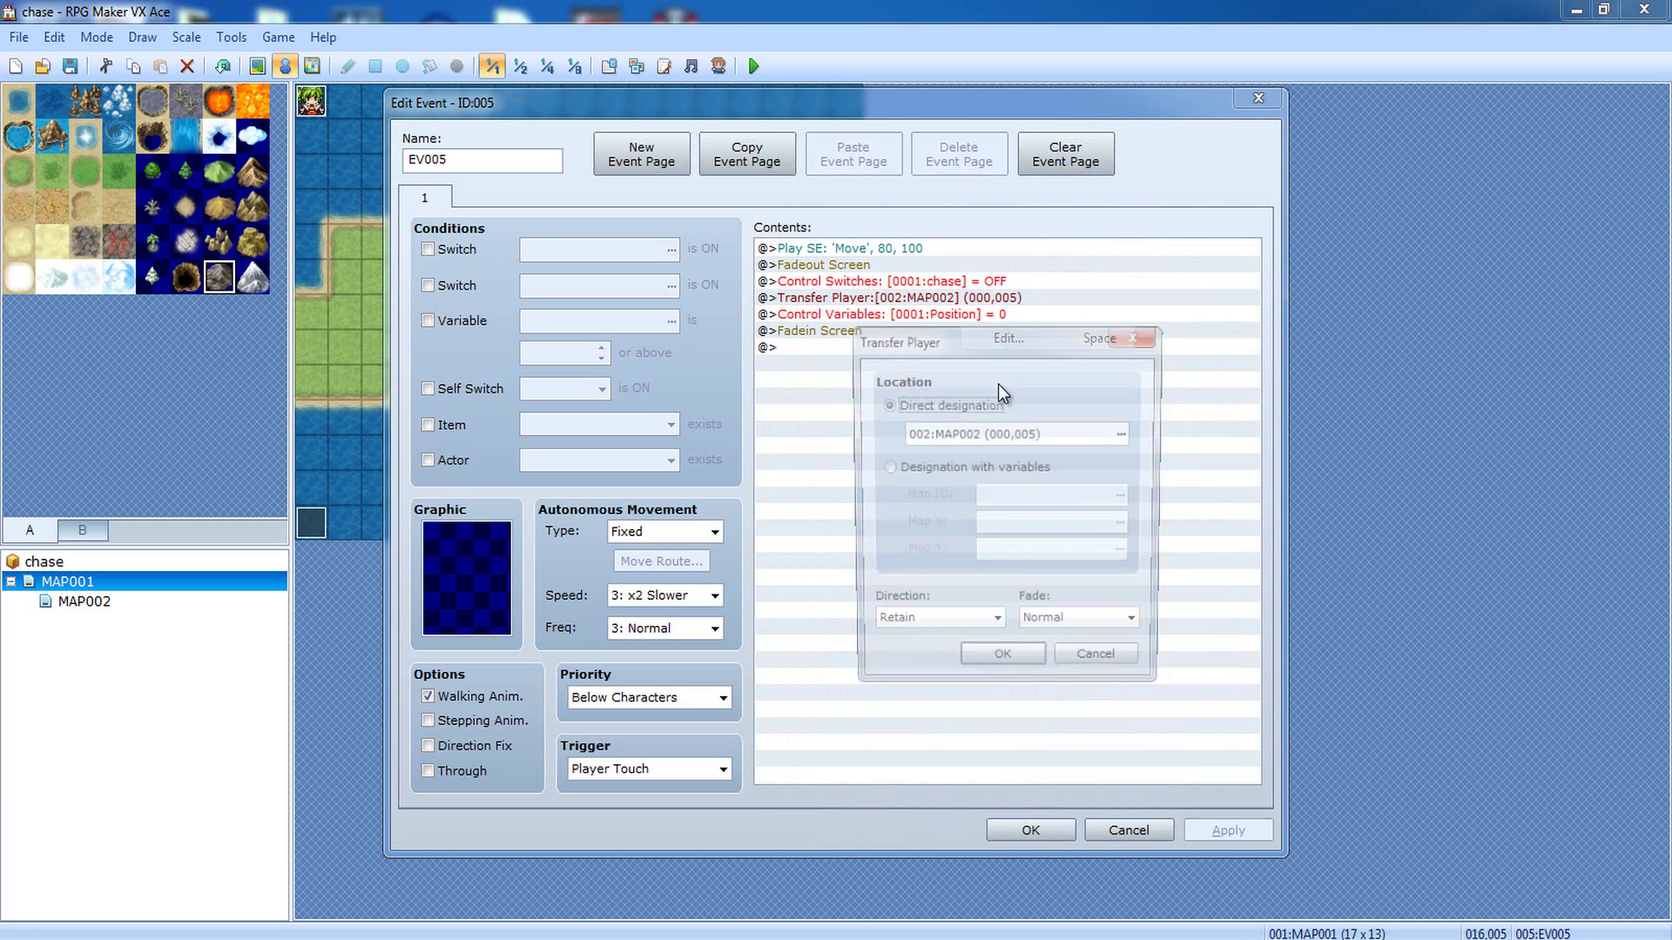
click(1080, 437)
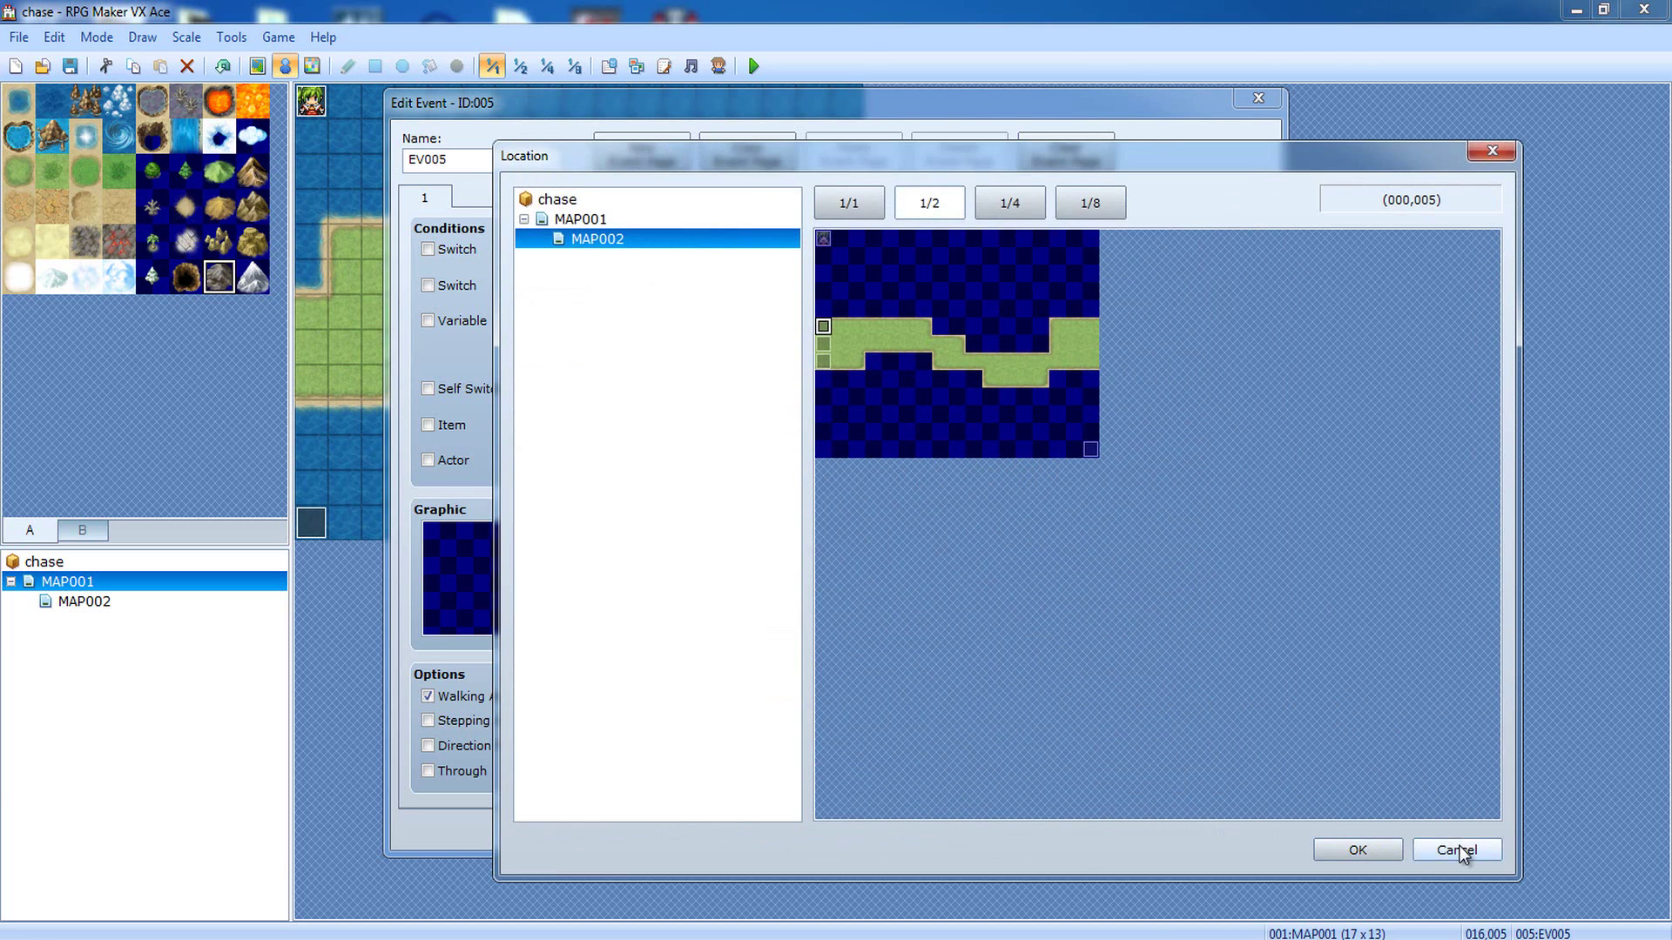
click(1459, 850)
click(1114, 667)
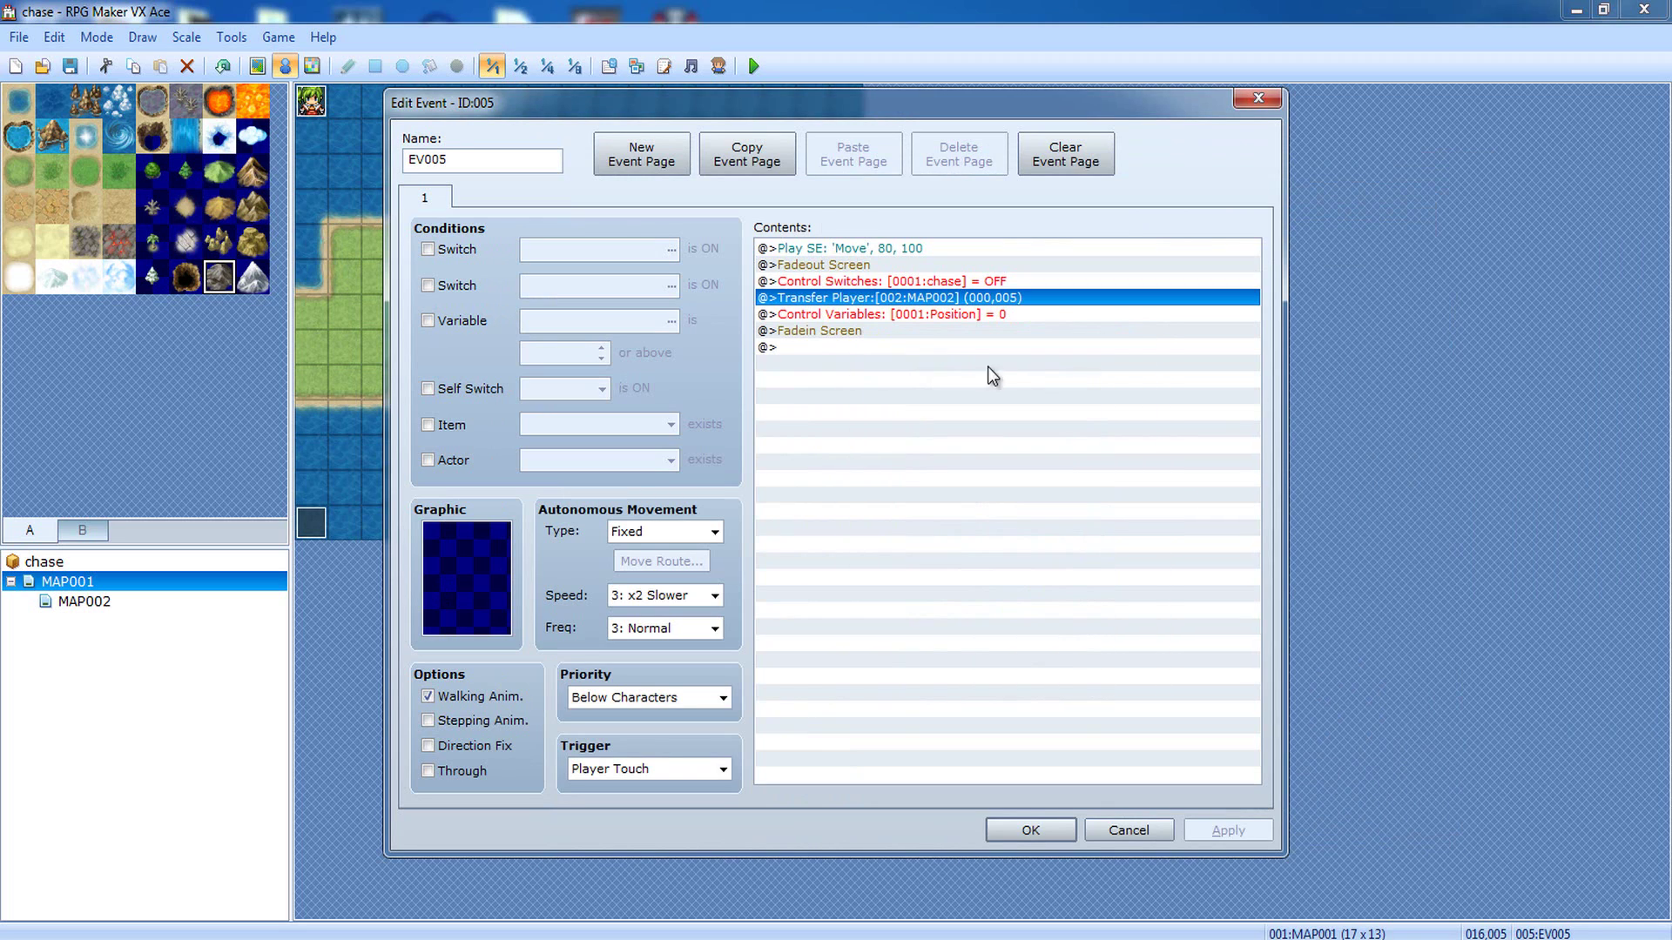
Step: Check the Position 0 command, close EV005, and switch to MAP002
click(914, 313)
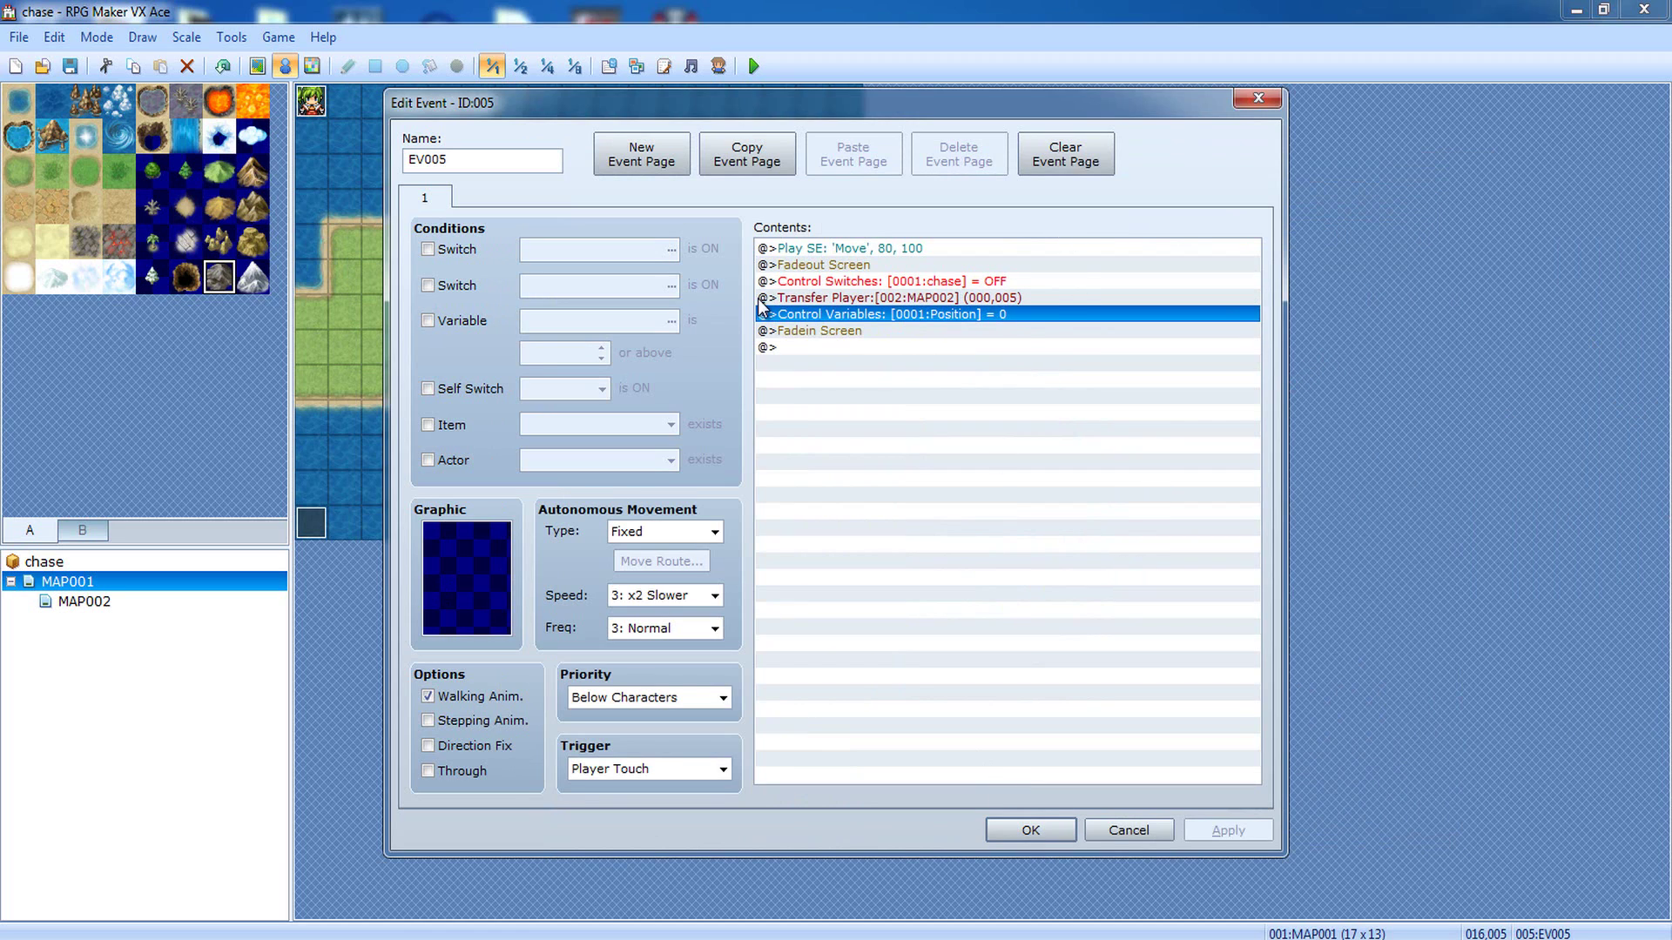
click(895, 299)
click(1043, 315)
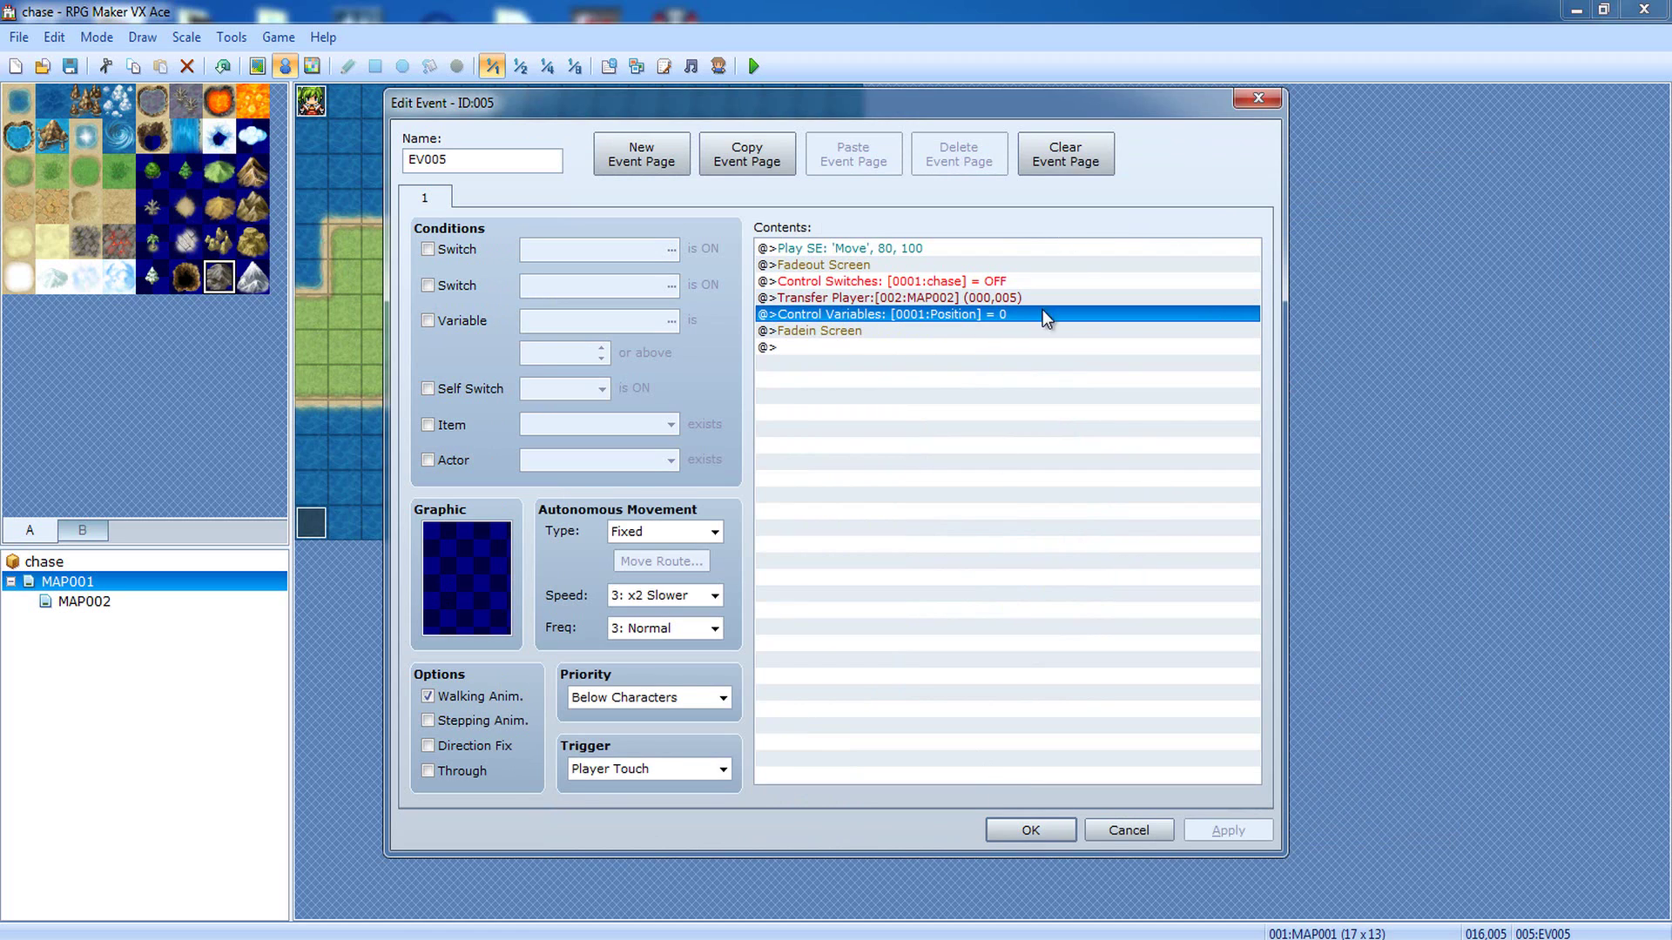
click(1022, 820)
key(Down)
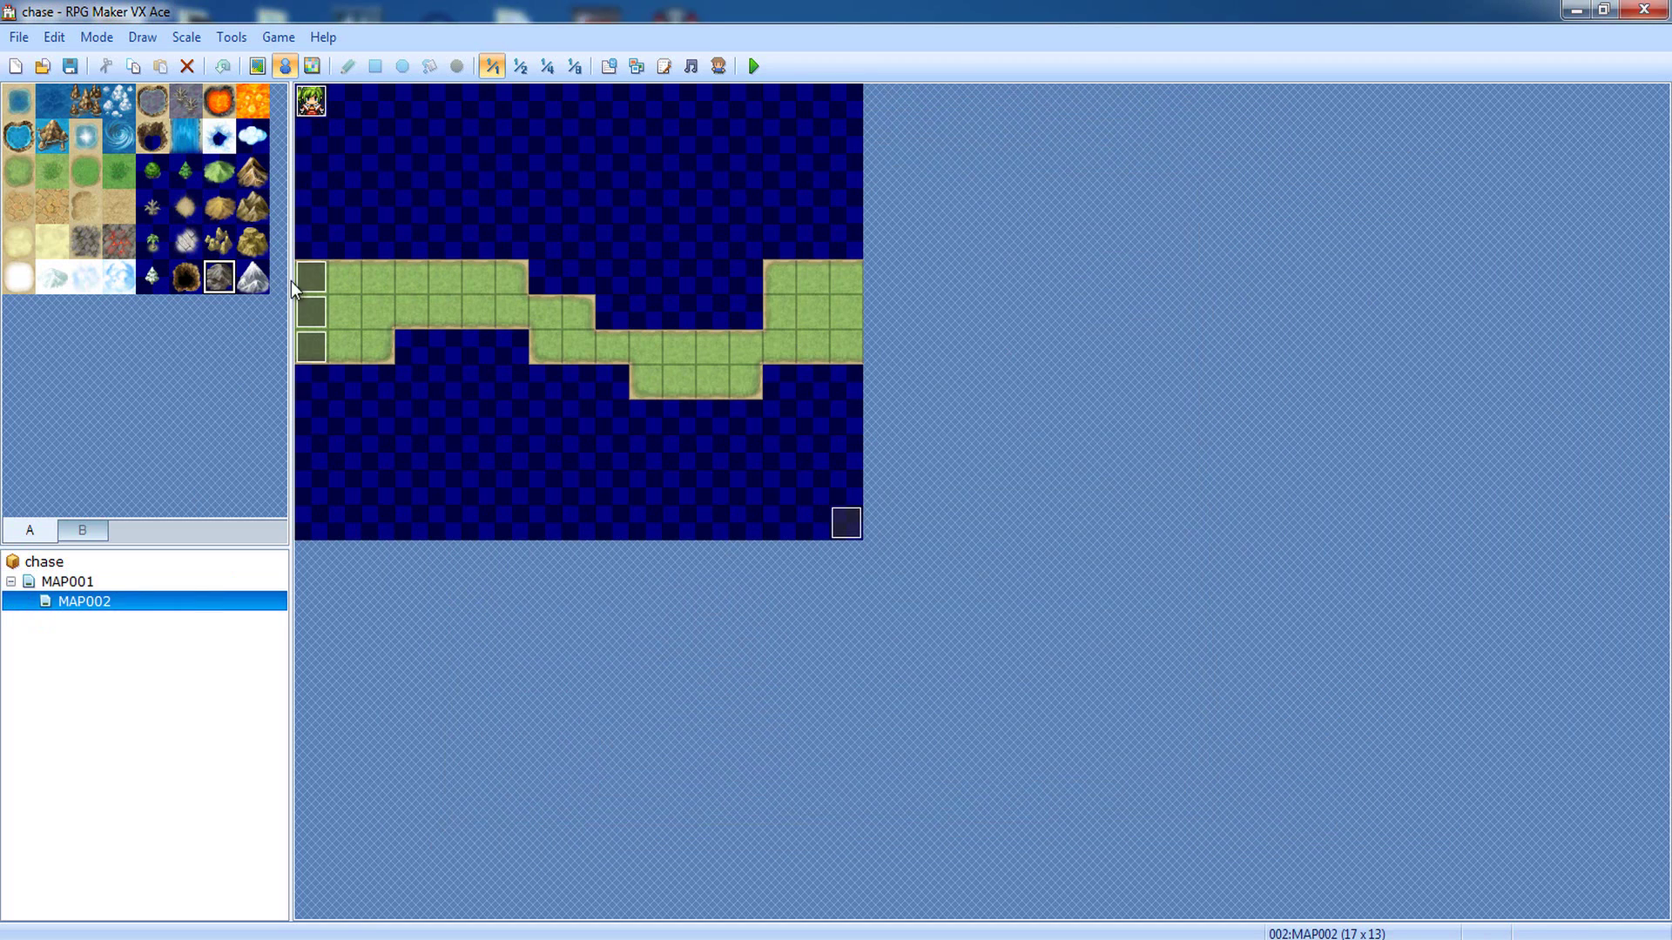
click(311, 311)
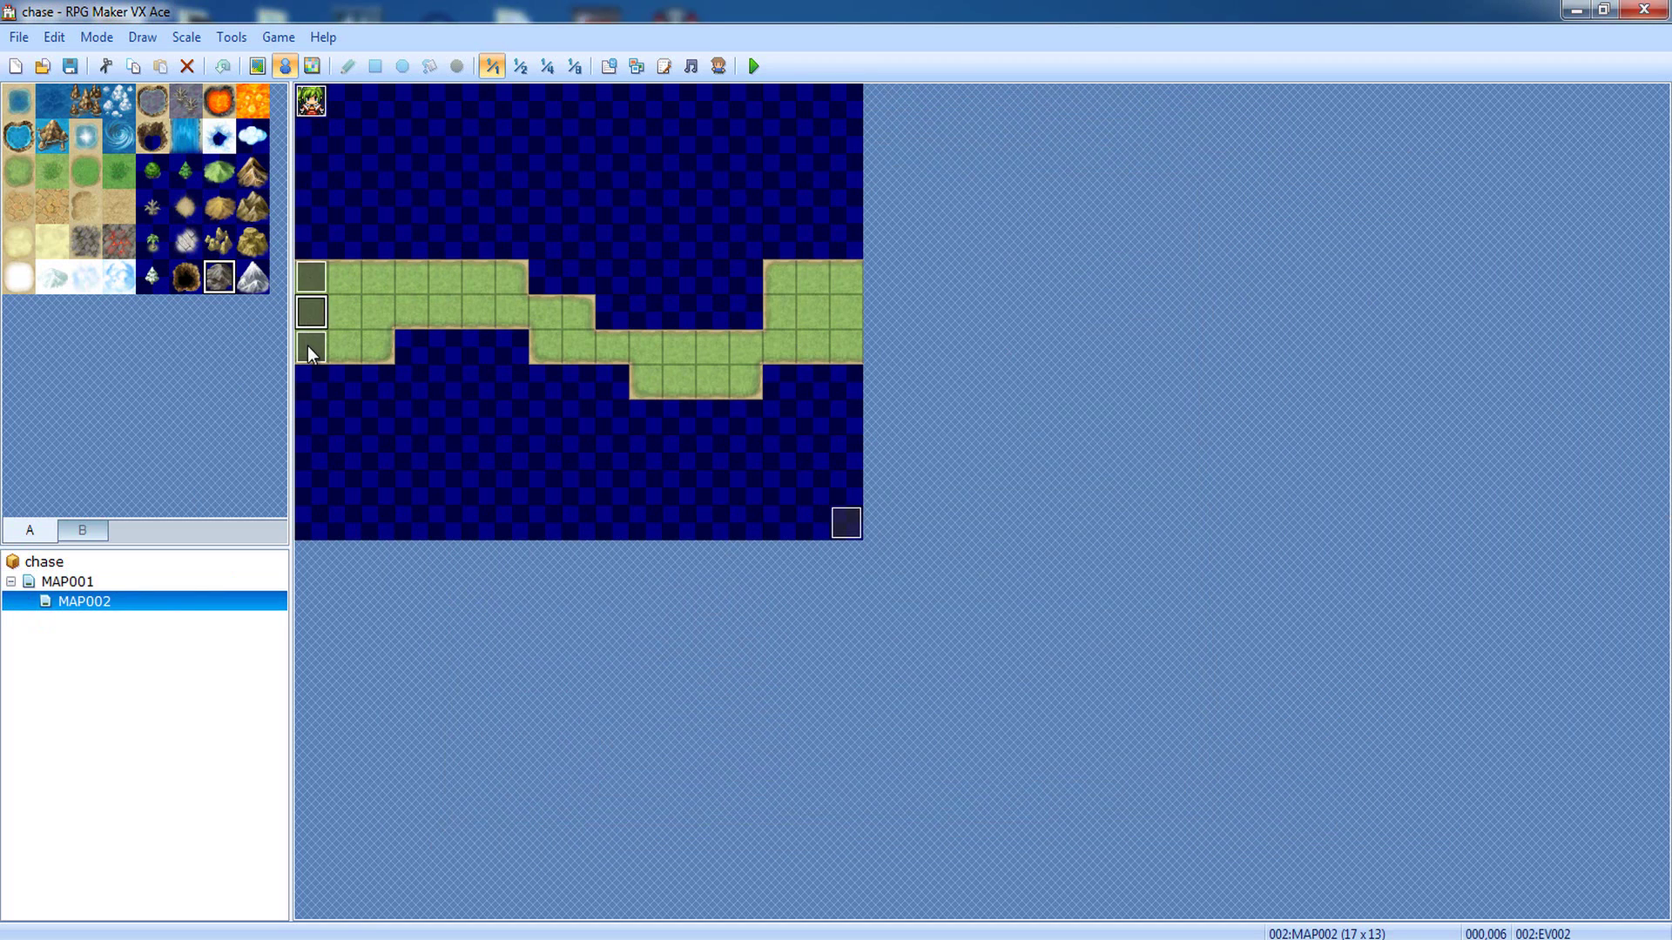
double_click(311, 281)
click(979, 317)
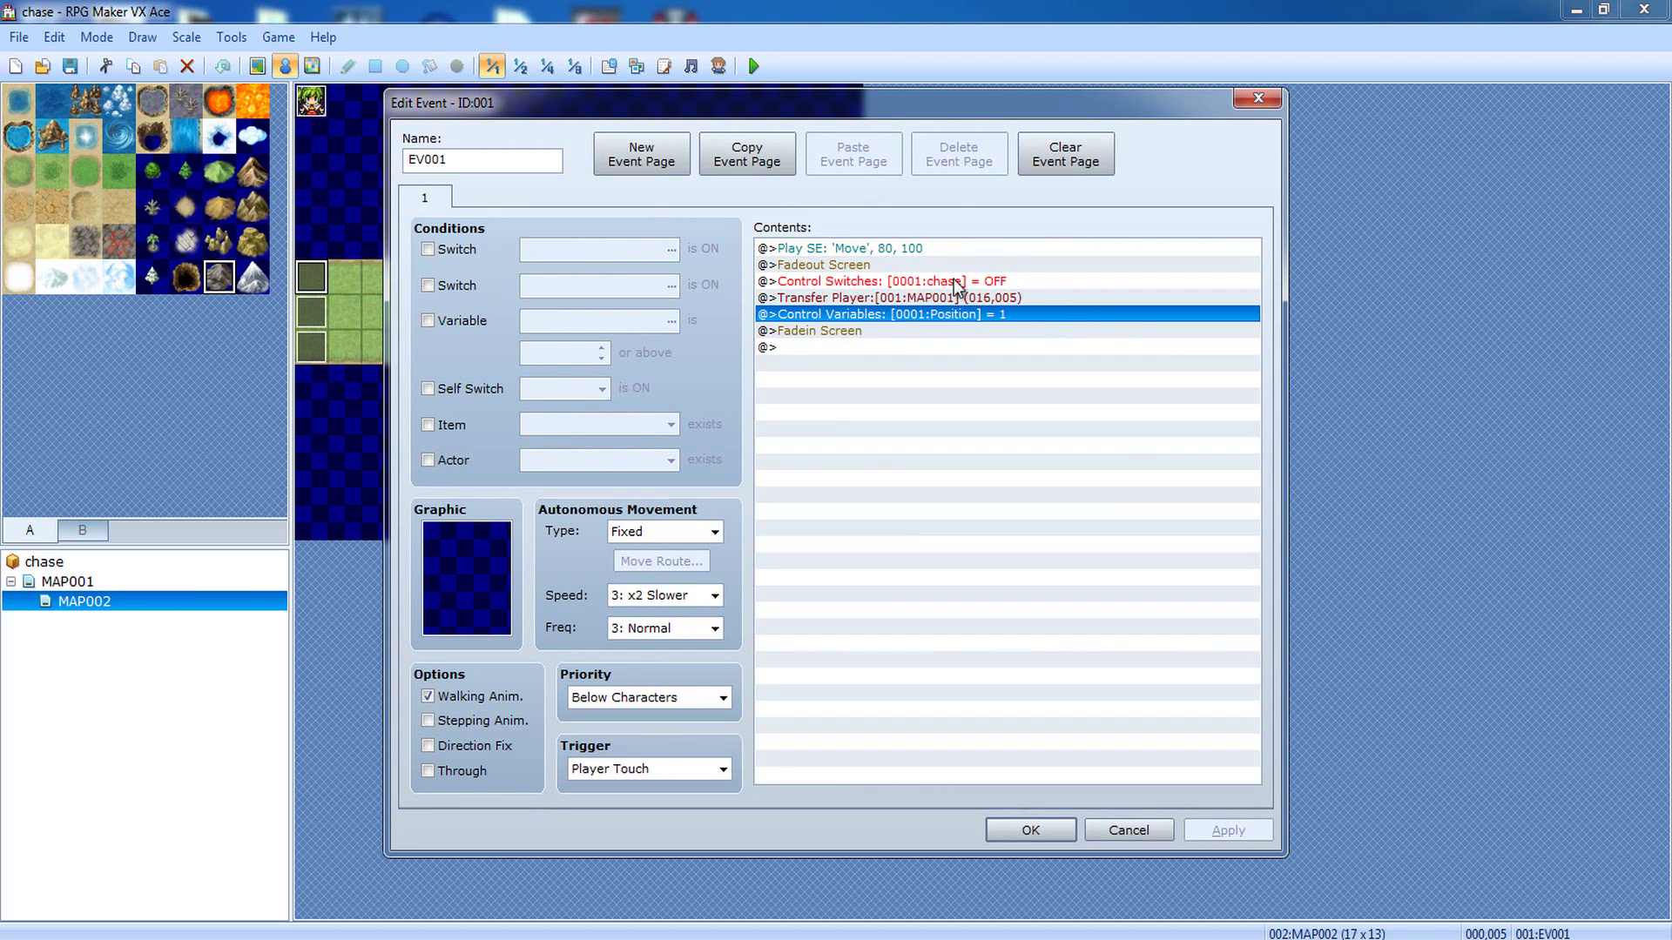
click(923, 301)
right_click(949, 302)
click(1009, 337)
click(1085, 675)
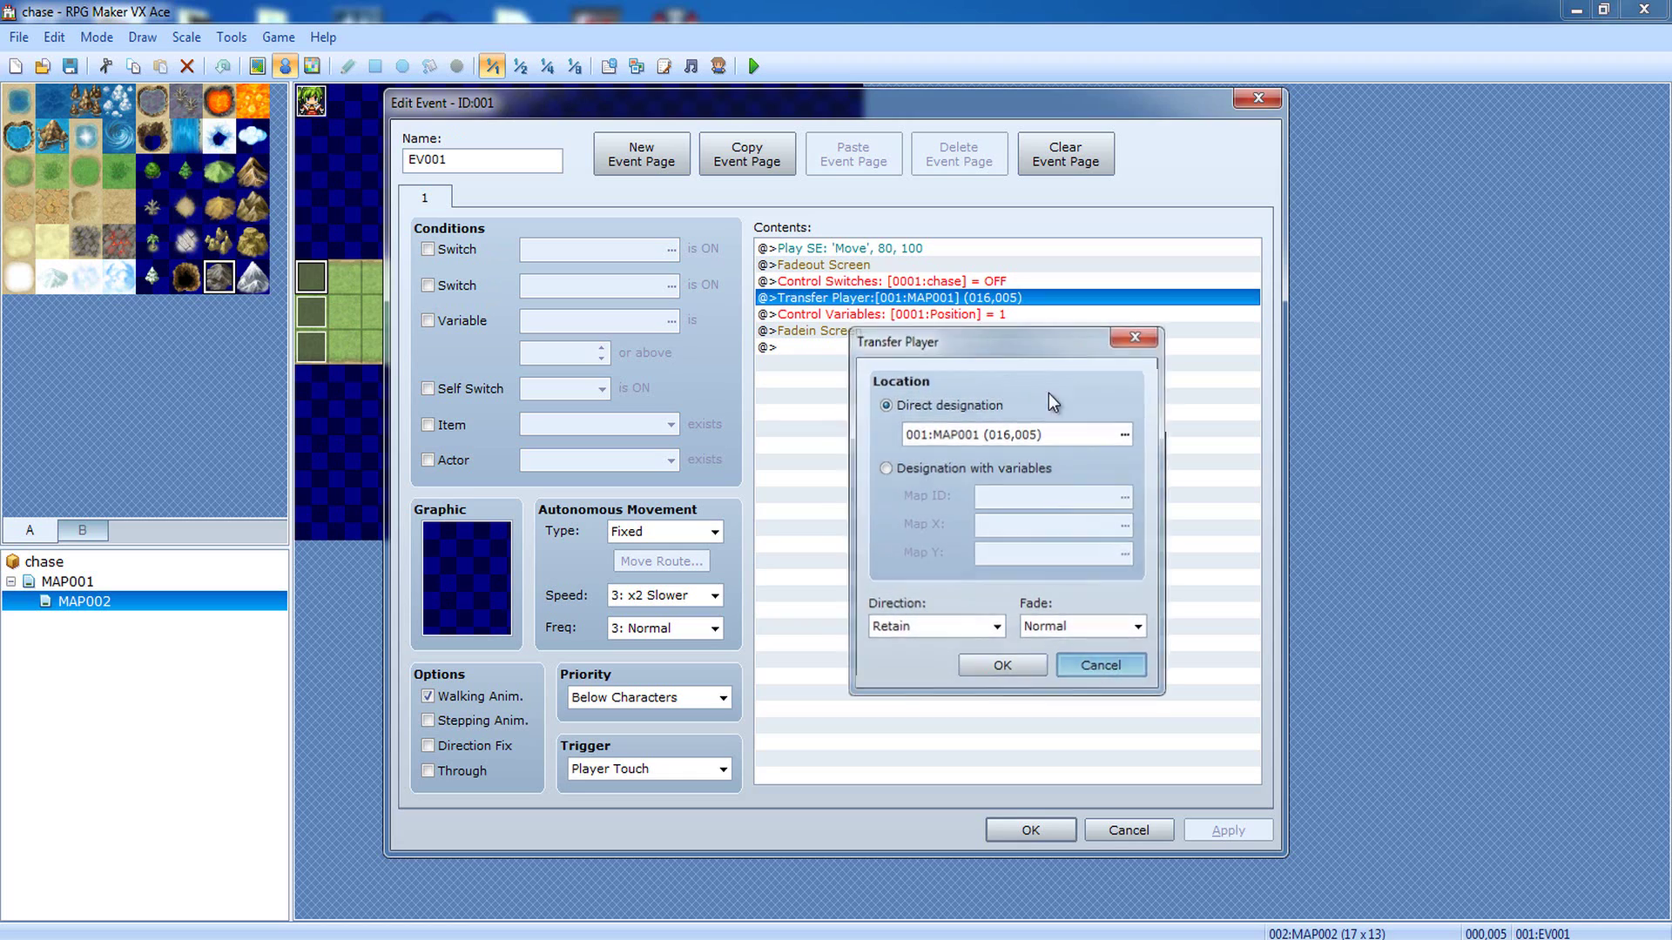
click(987, 357)
click(950, 314)
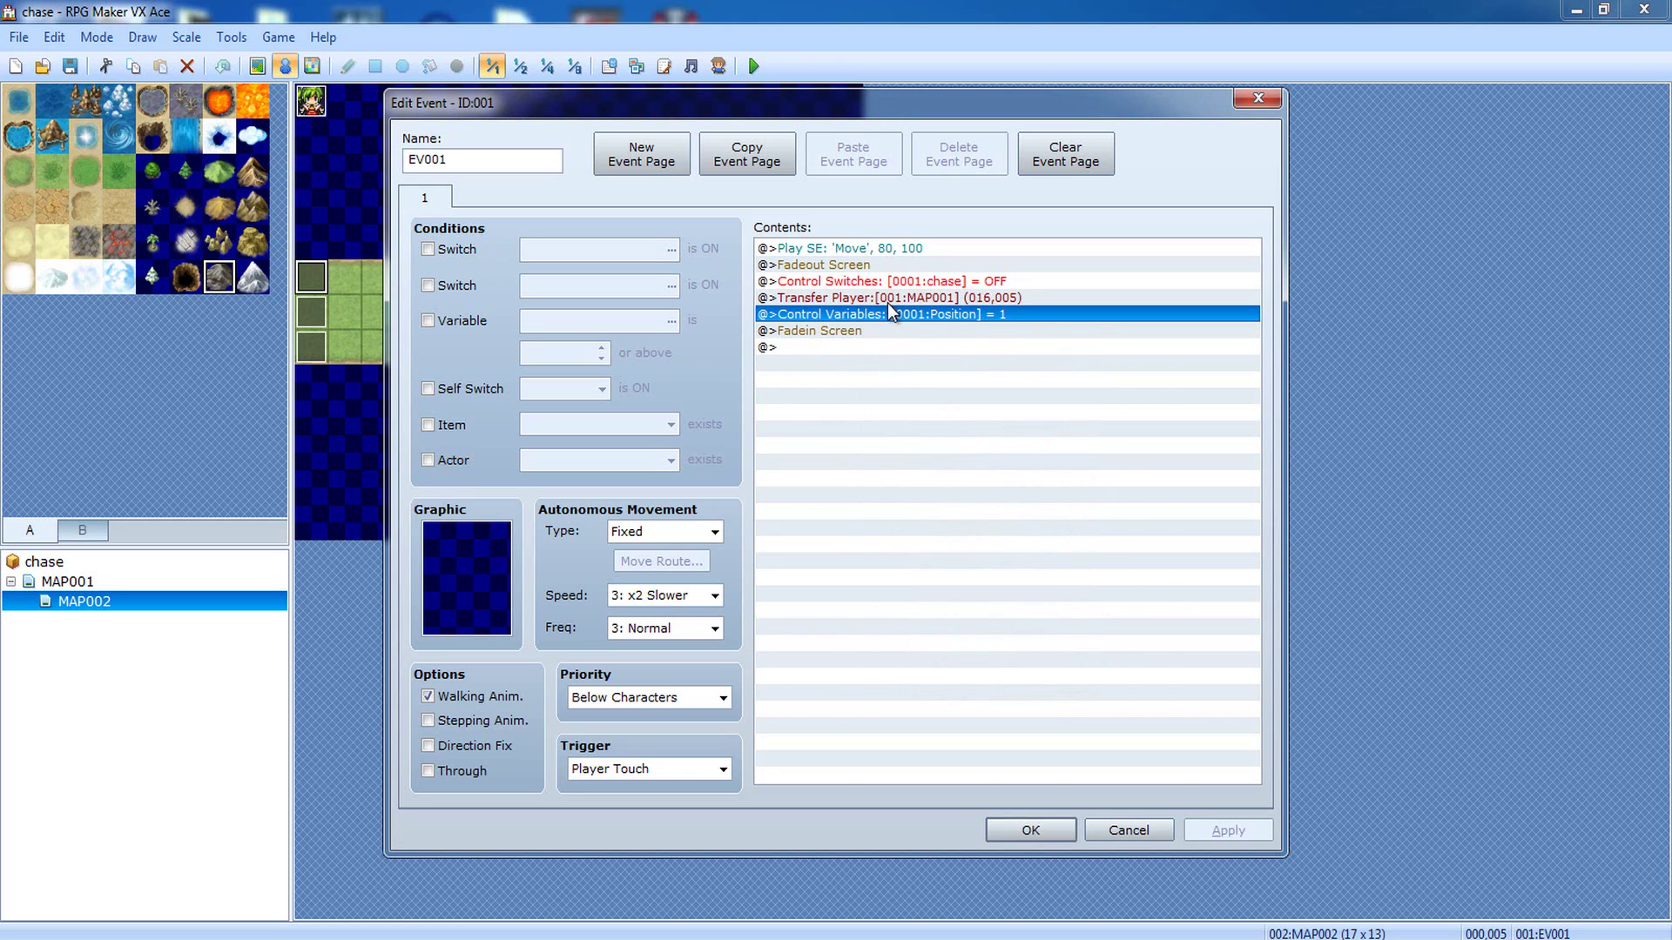
click(918, 331)
click(857, 316)
right_click(845, 298)
click(912, 337)
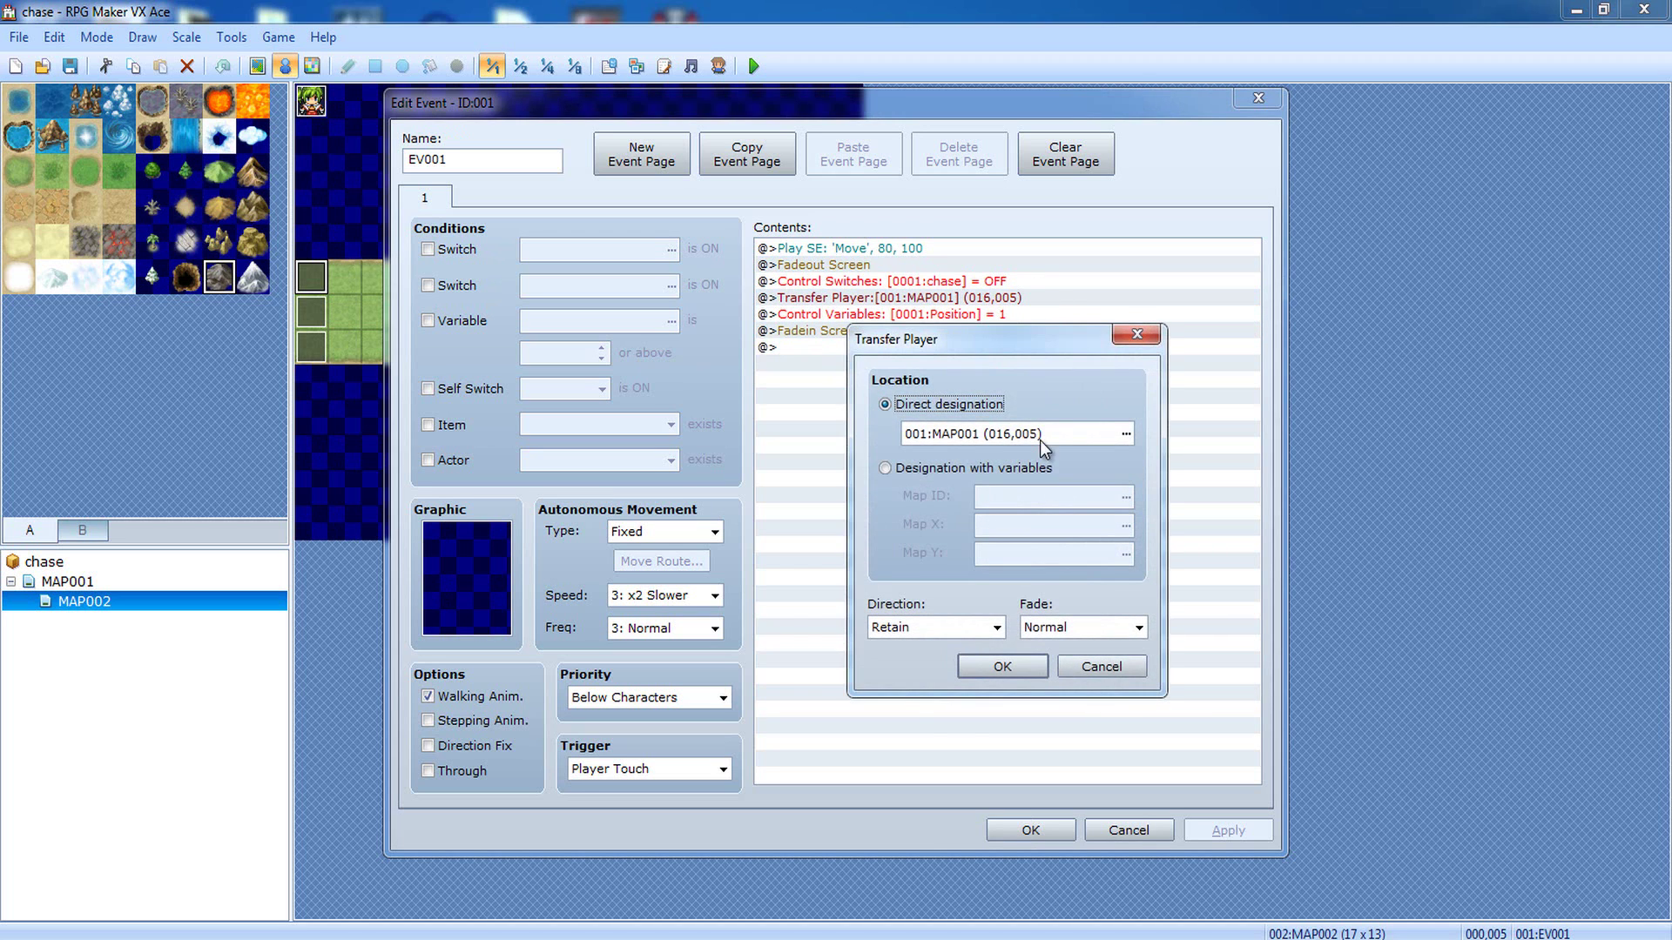
click(1038, 440)
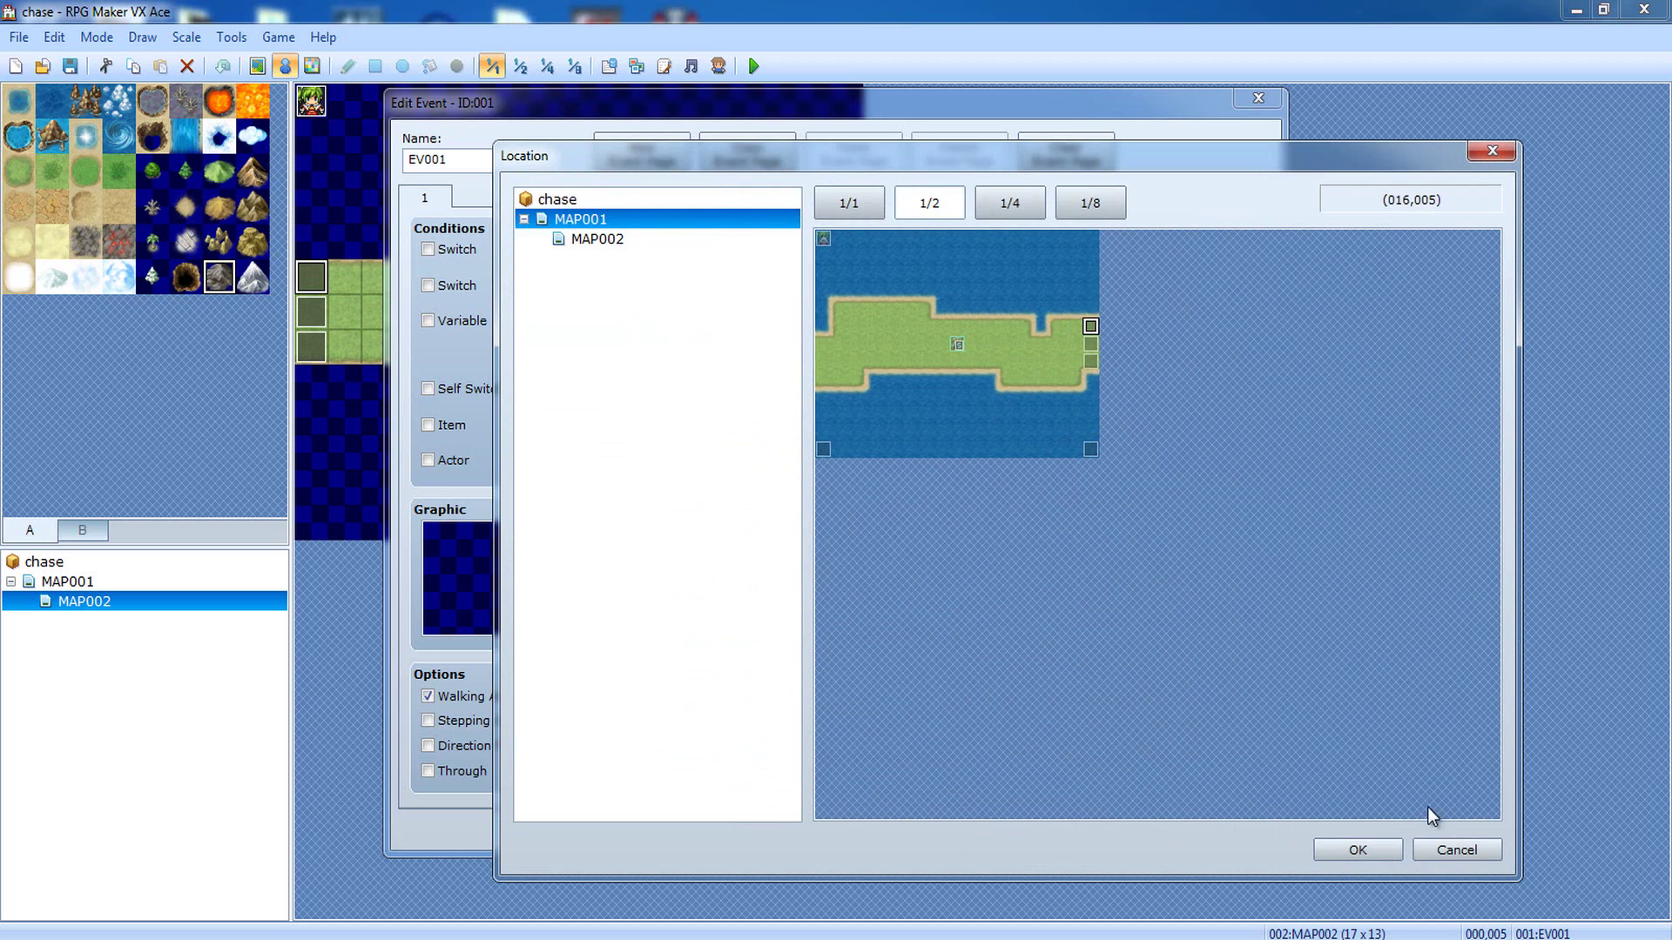
click(1445, 844)
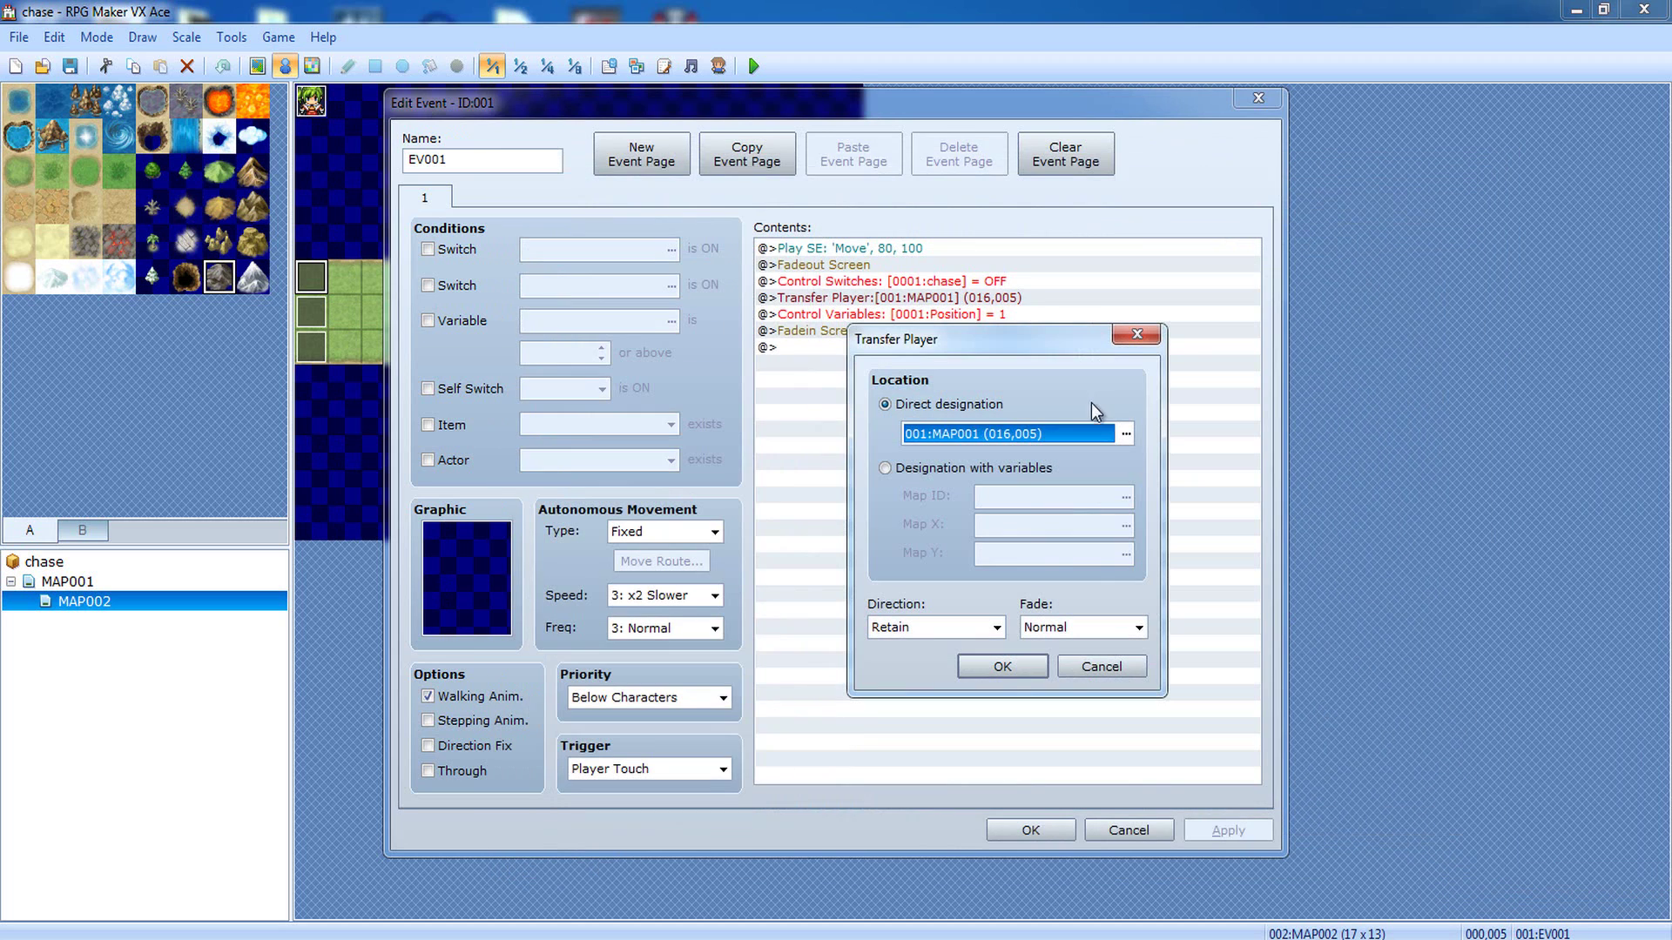
click(1104, 665)
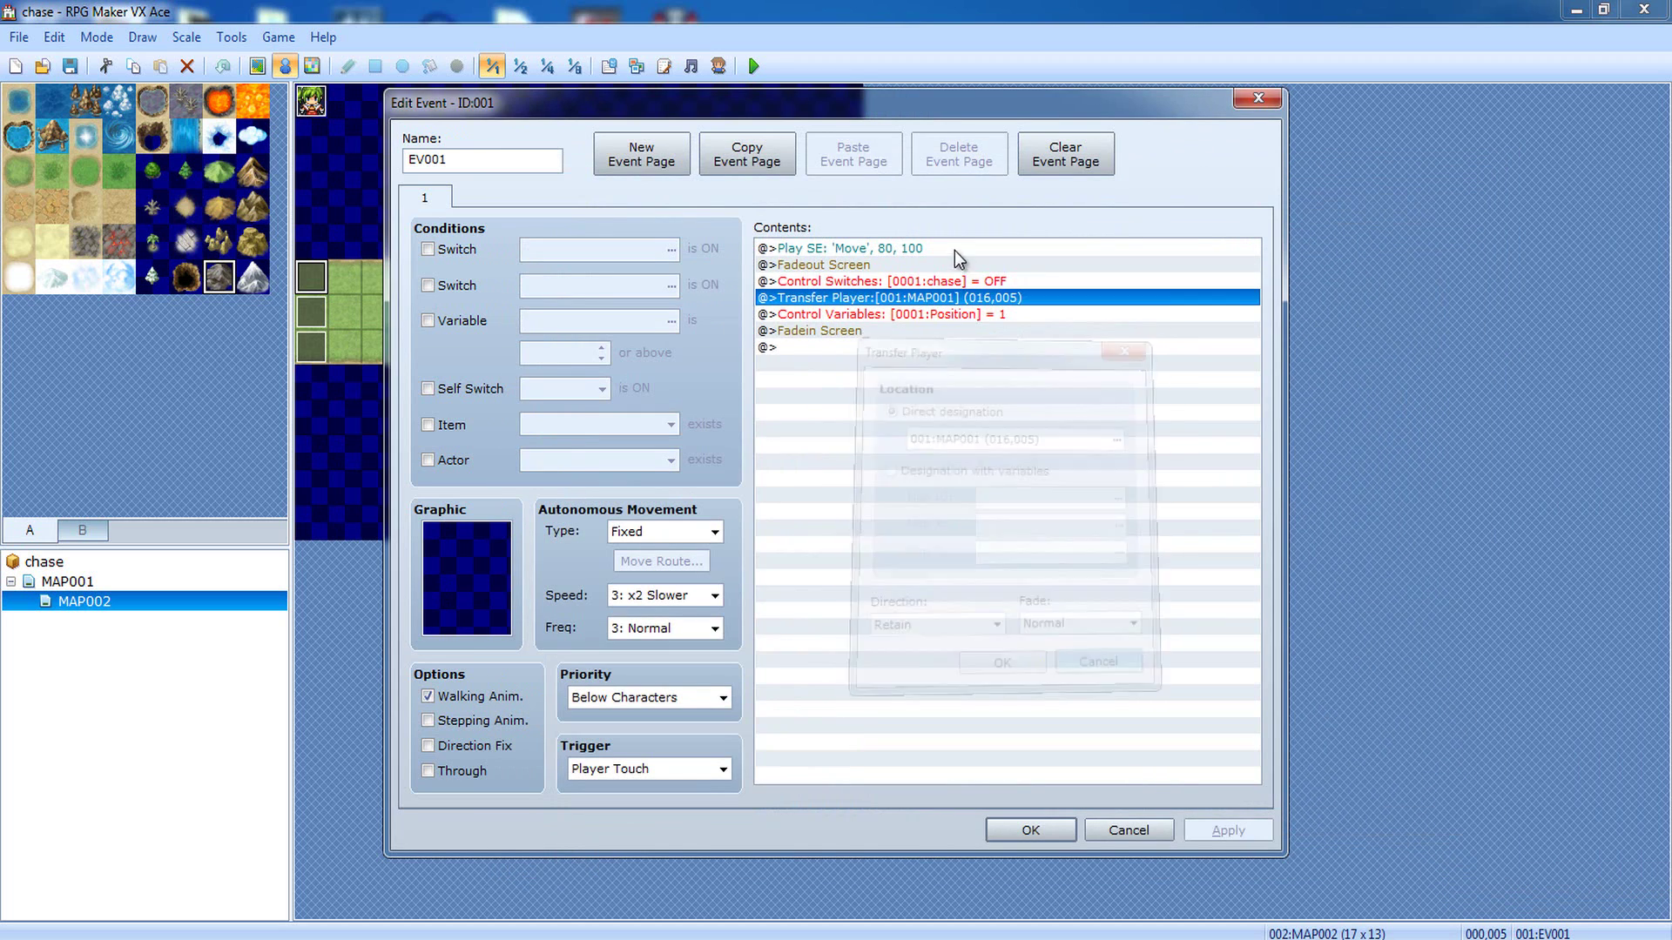
click(954, 317)
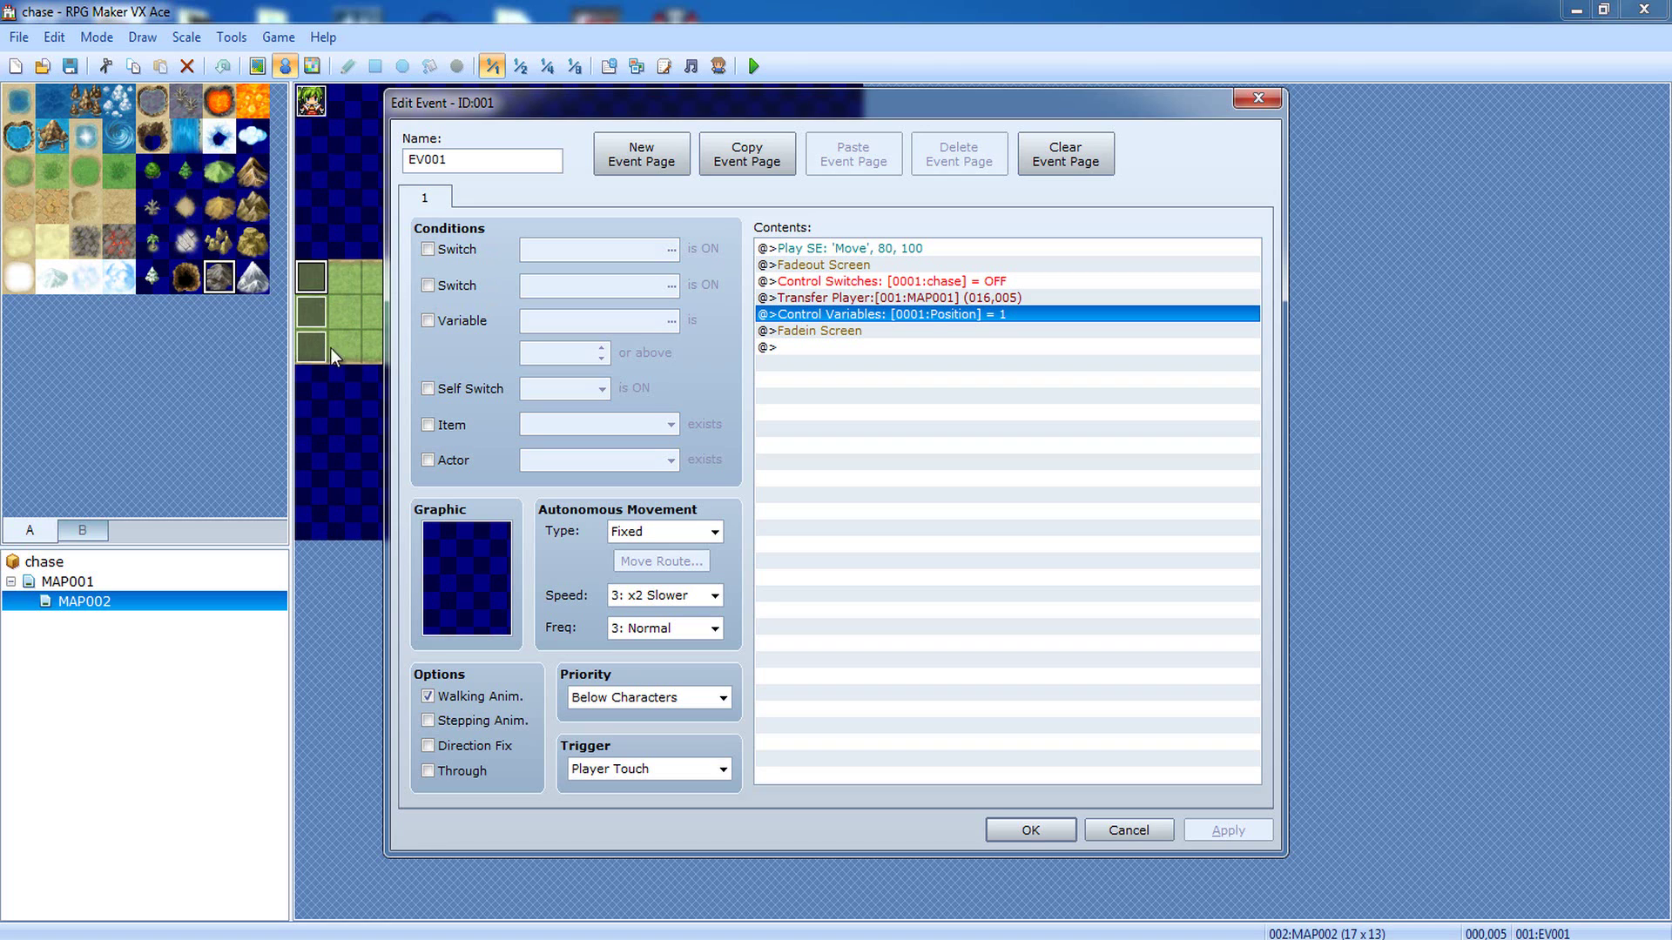
click(879, 346)
click(1028, 830)
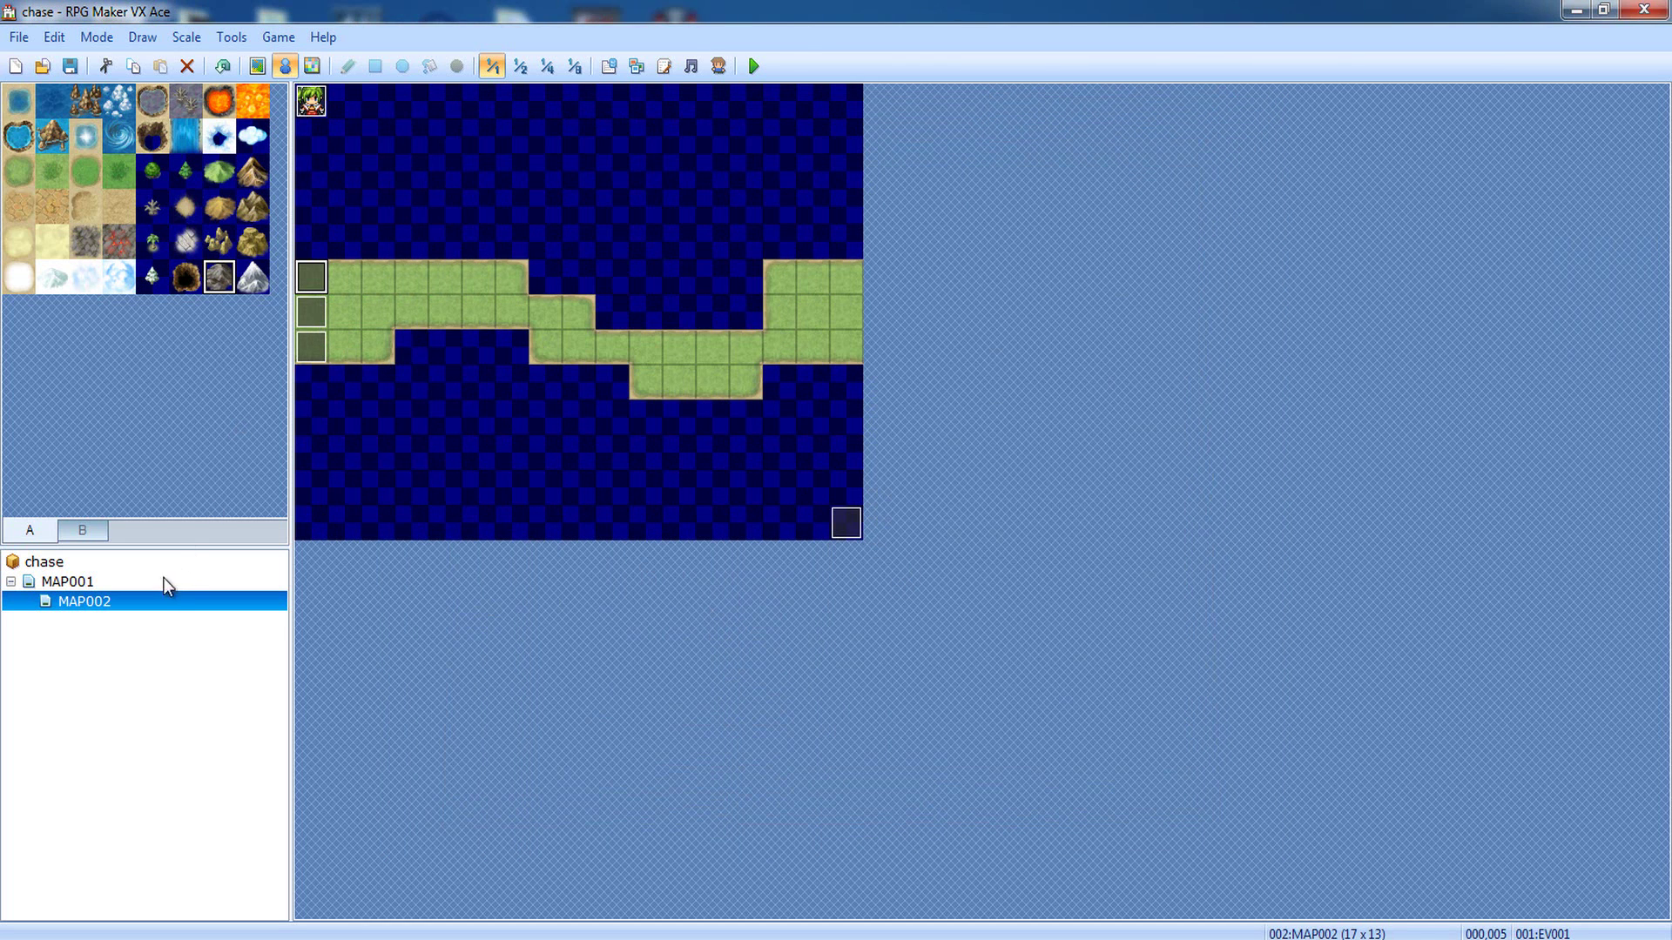
click(166, 582)
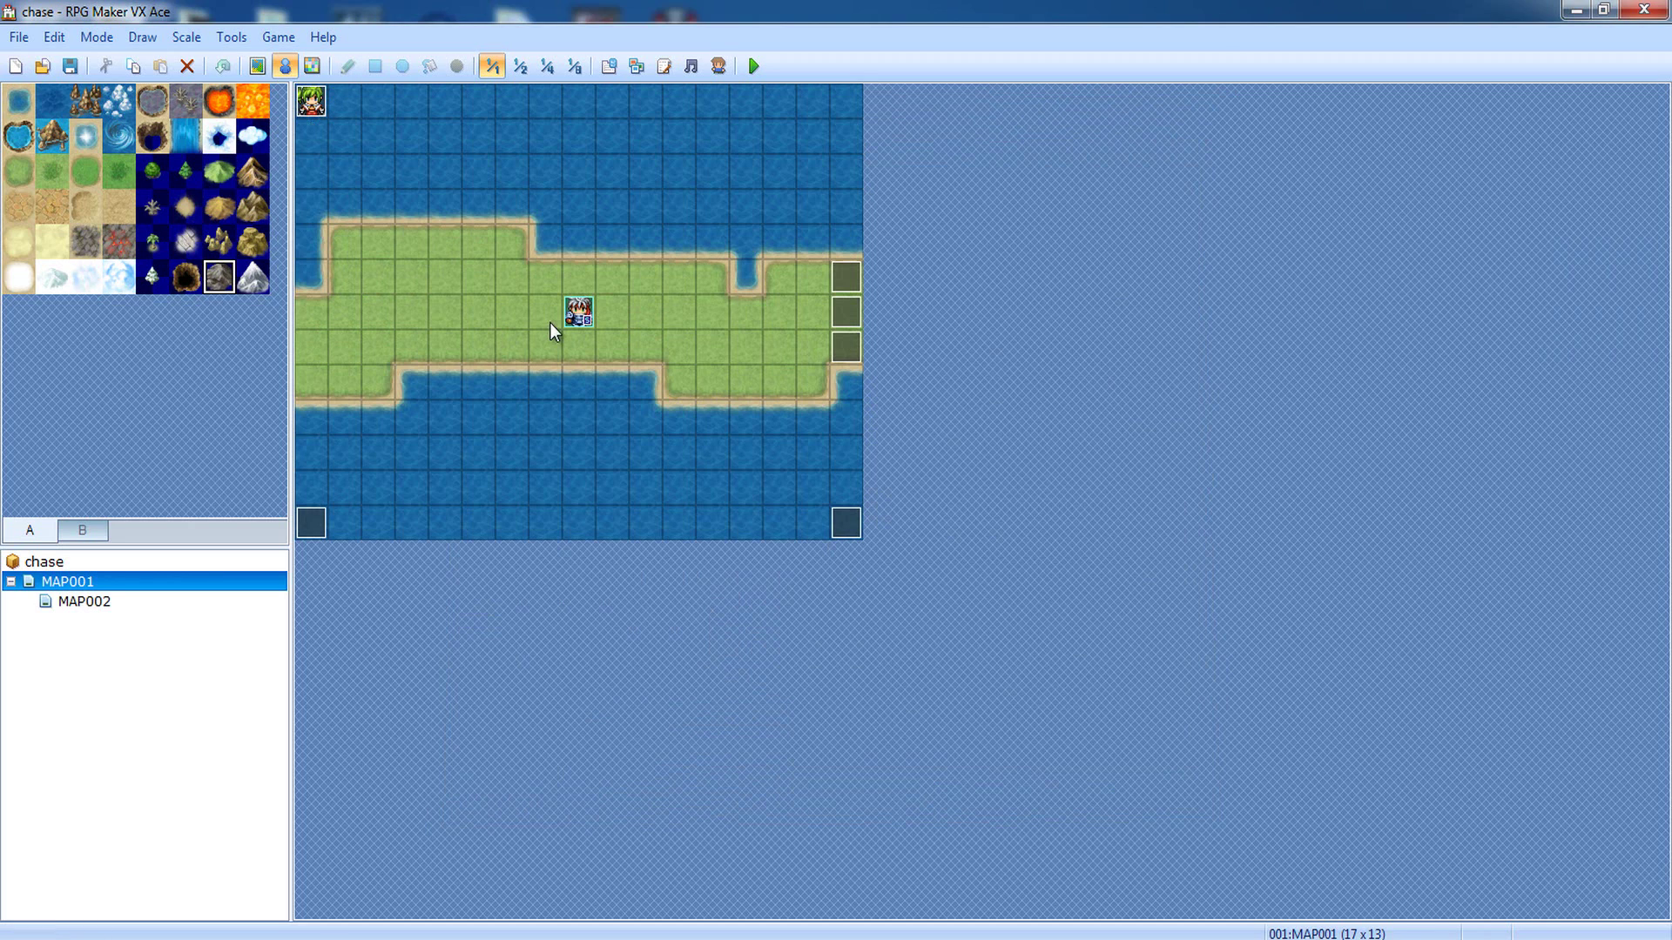
click(378, 206)
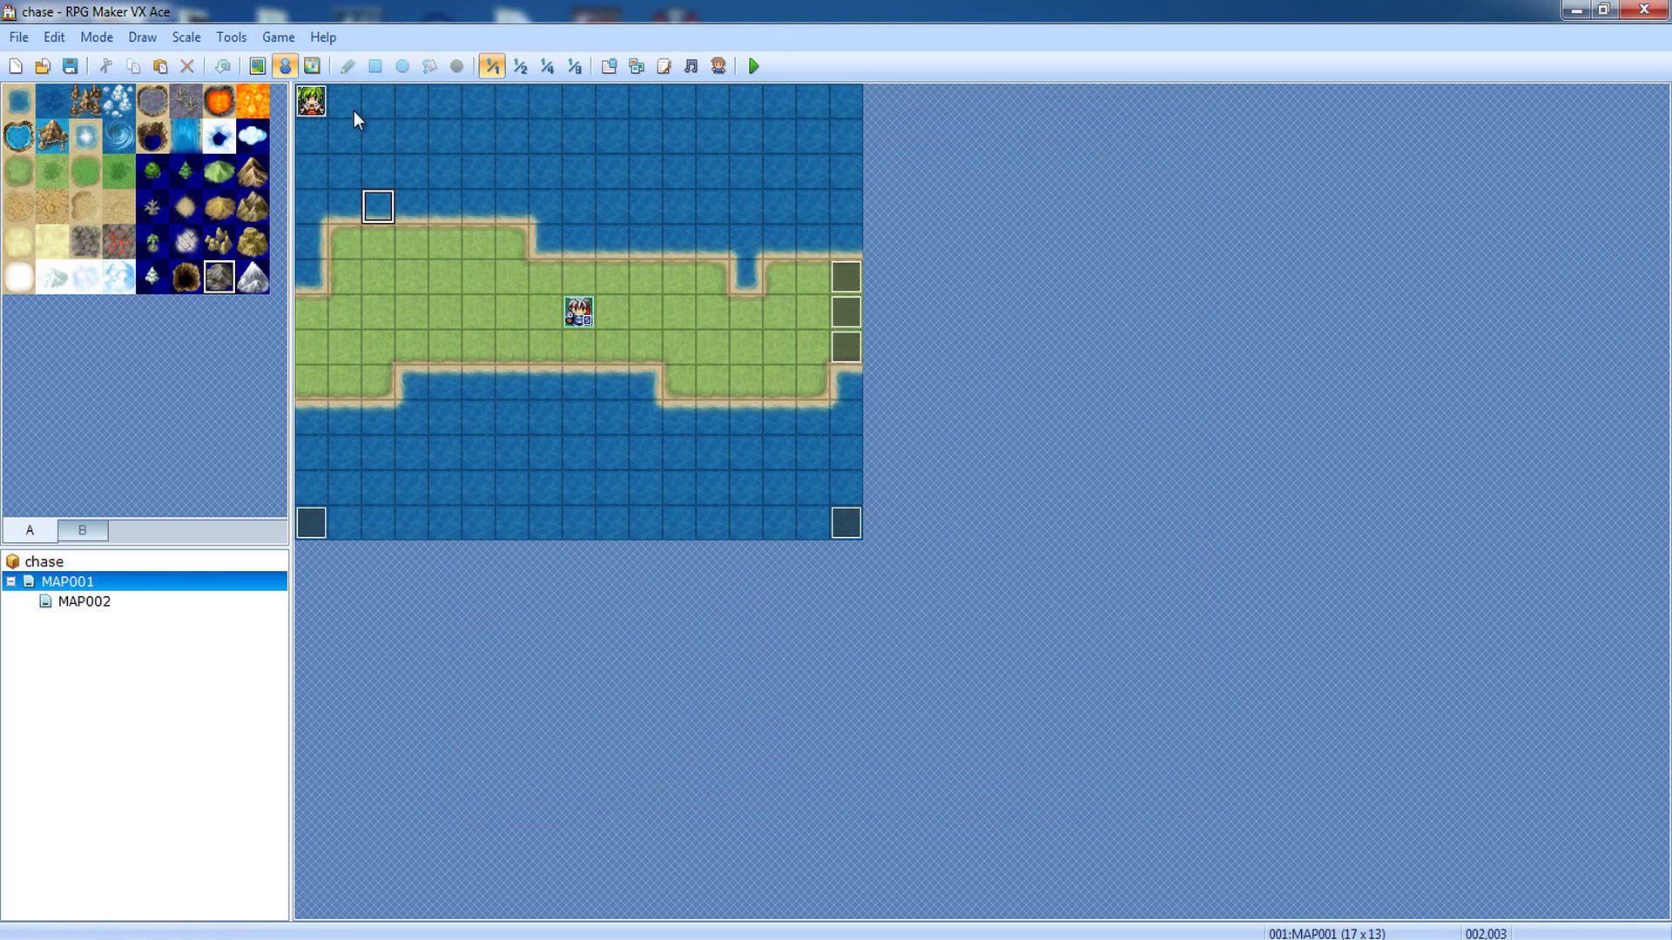
click(321, 108)
click(111, 599)
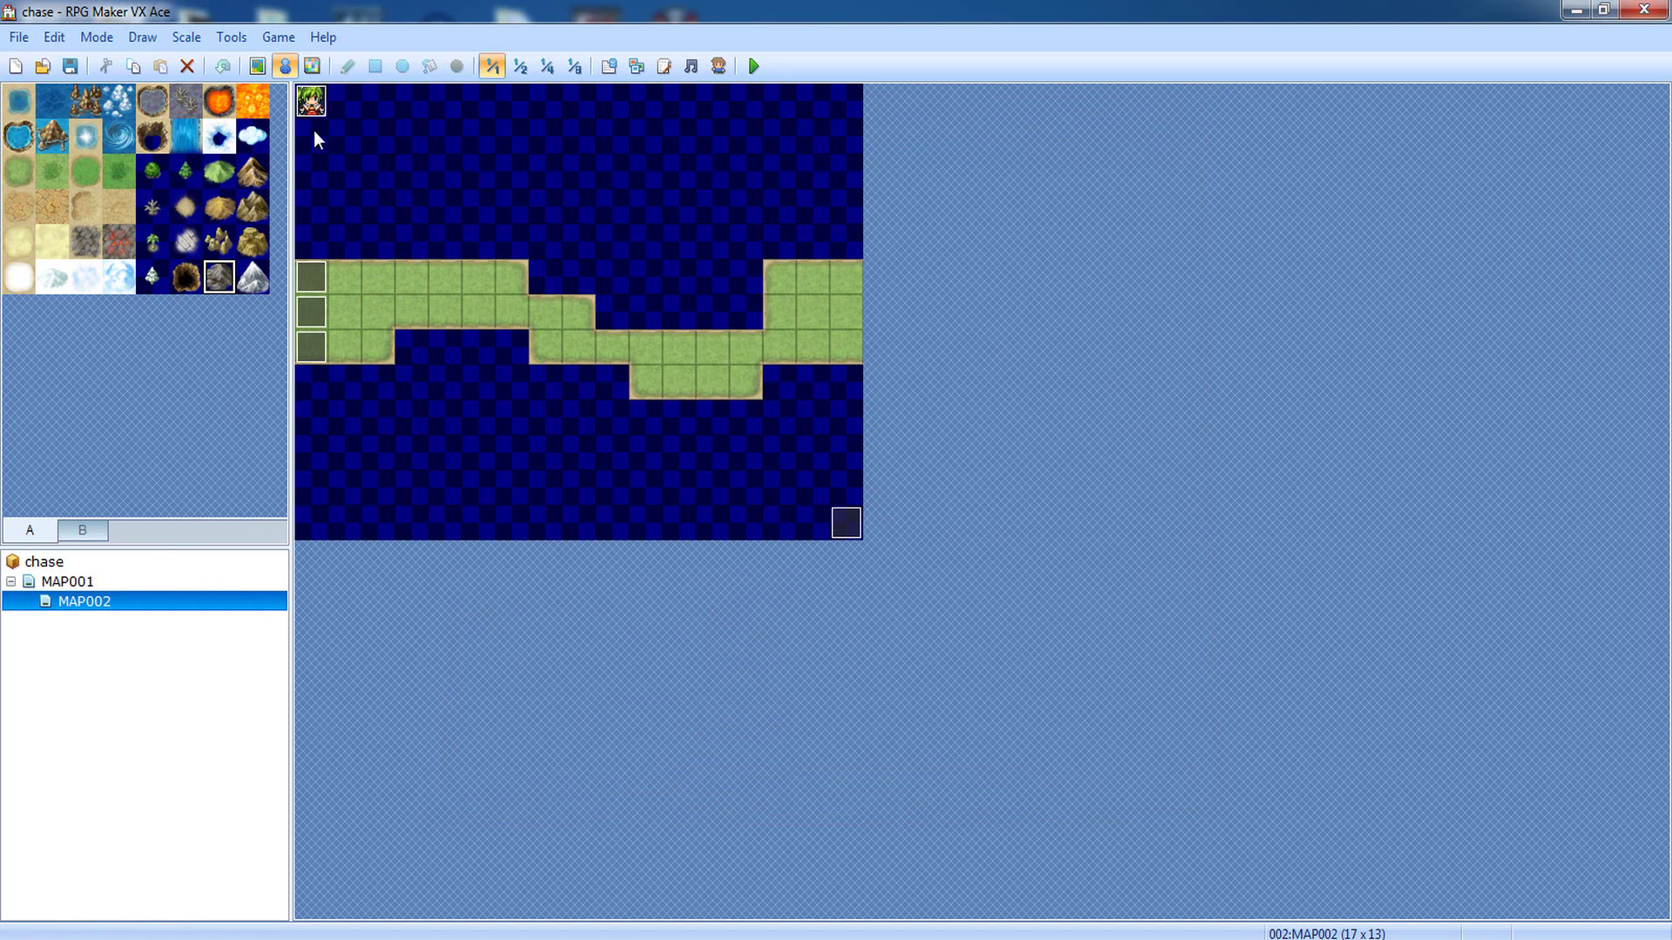
double_click(324, 110)
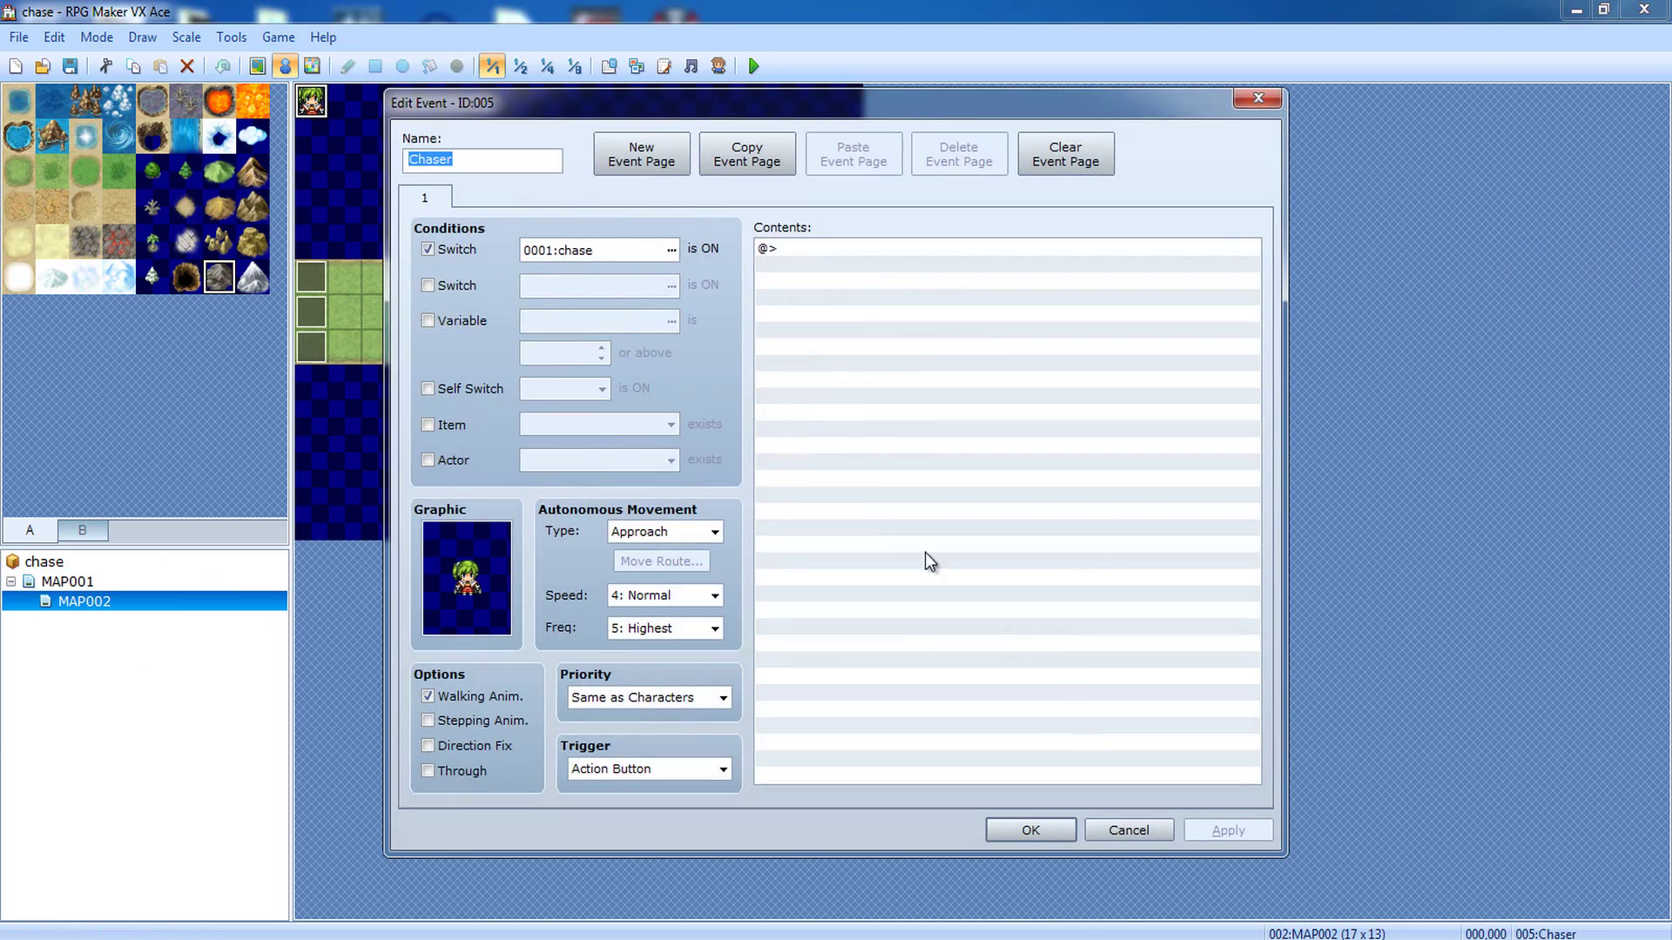
click(1114, 829)
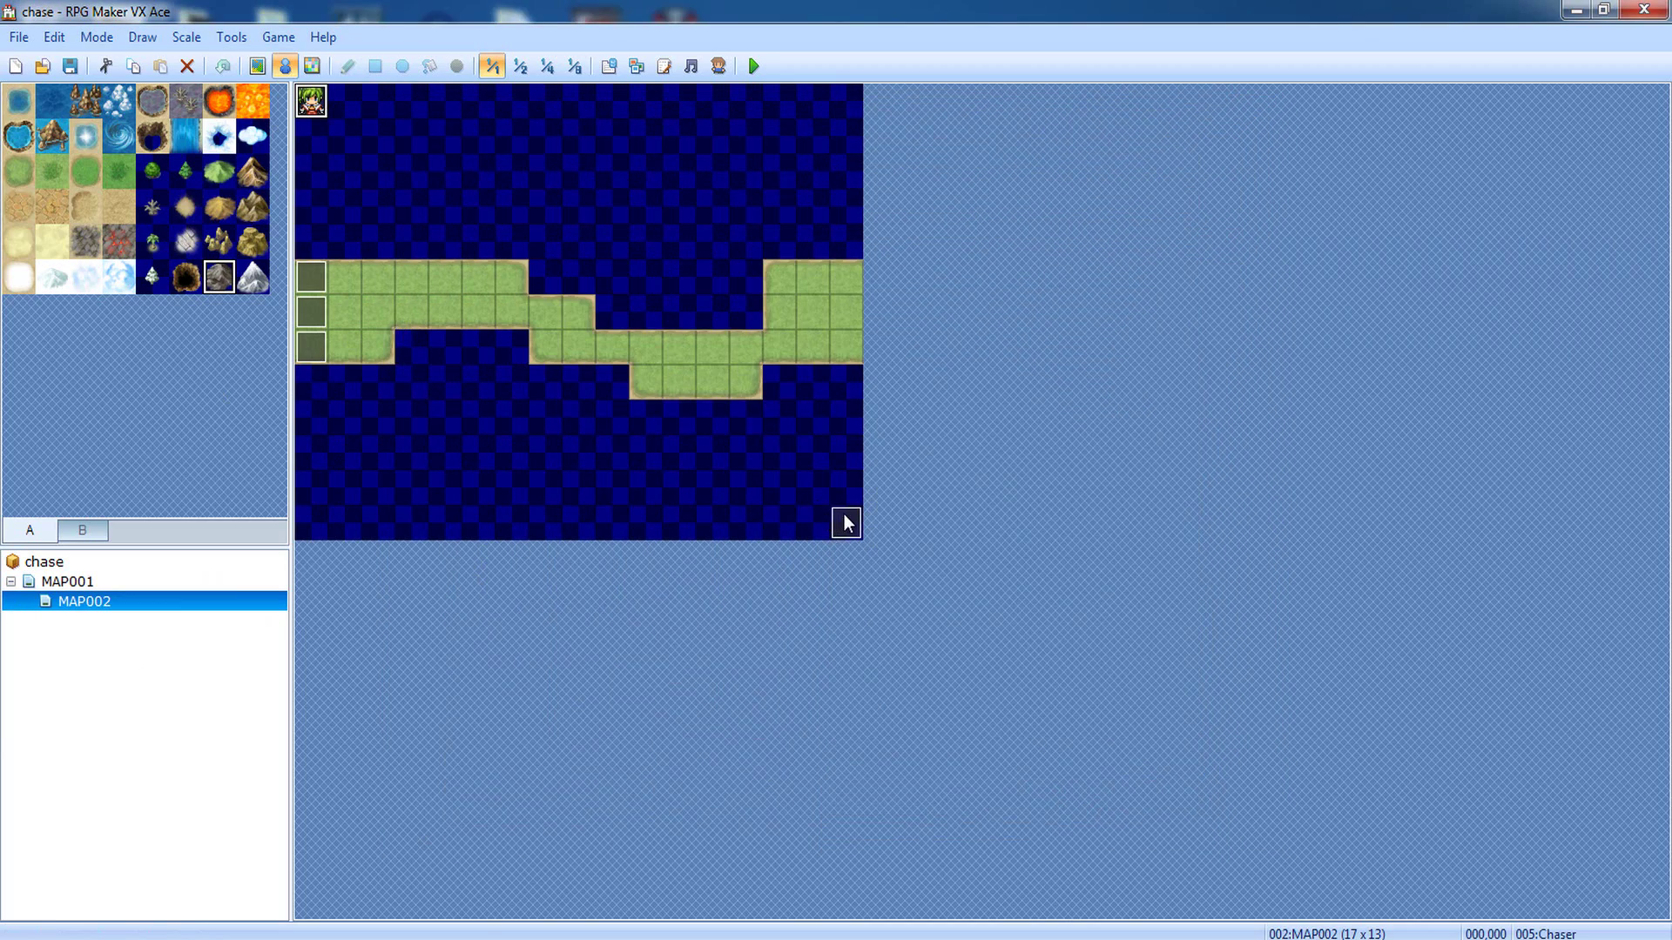
Step: Open EV004 and view its second page with the chase logic
double_click(846, 523)
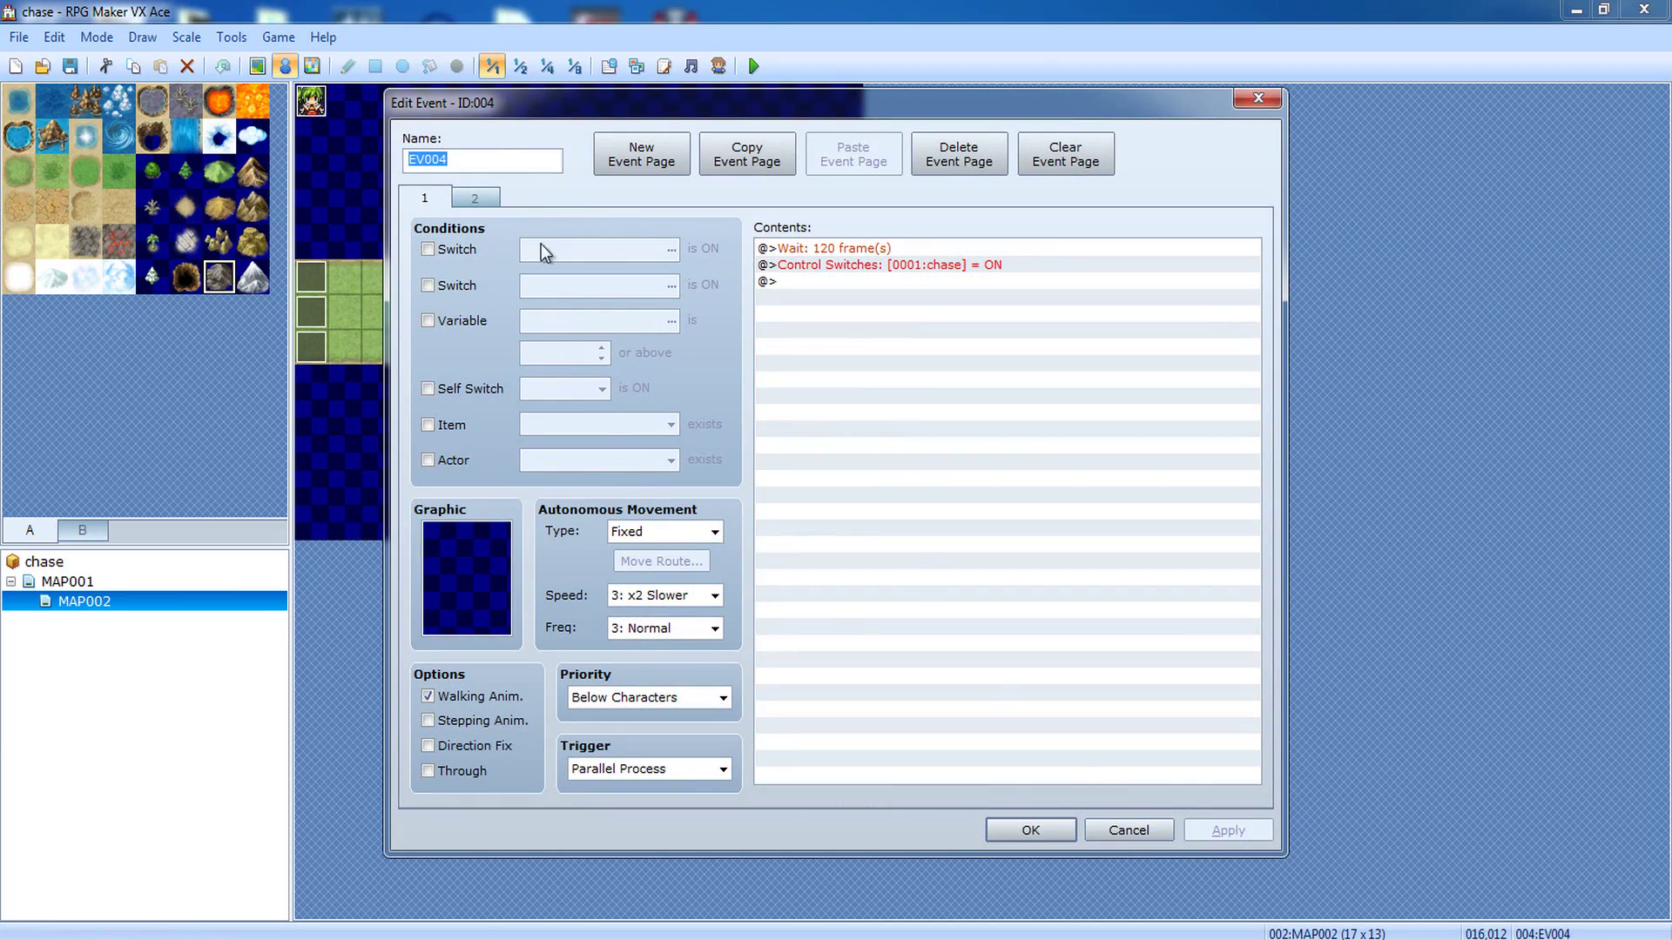
drag(509, 99, 582, 50)
click(557, 148)
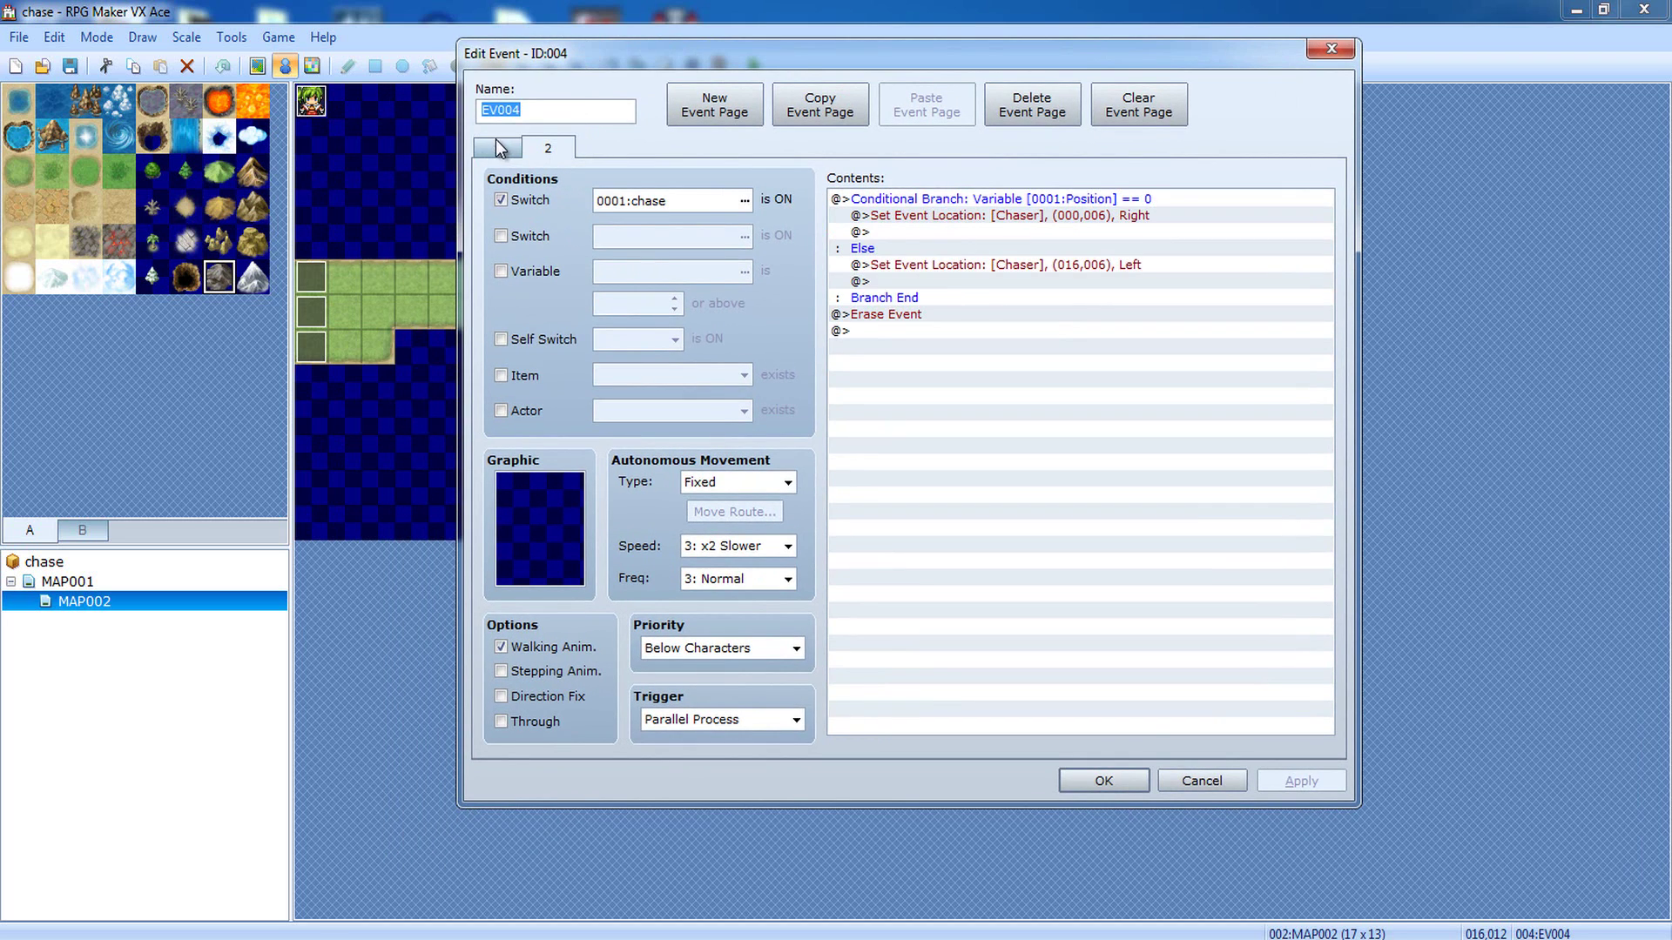
click(494, 139)
click(542, 155)
Step: Confirm Set Event Location moves 005:Chaser to (000,006), then close EV004 unchanged
click(940, 218)
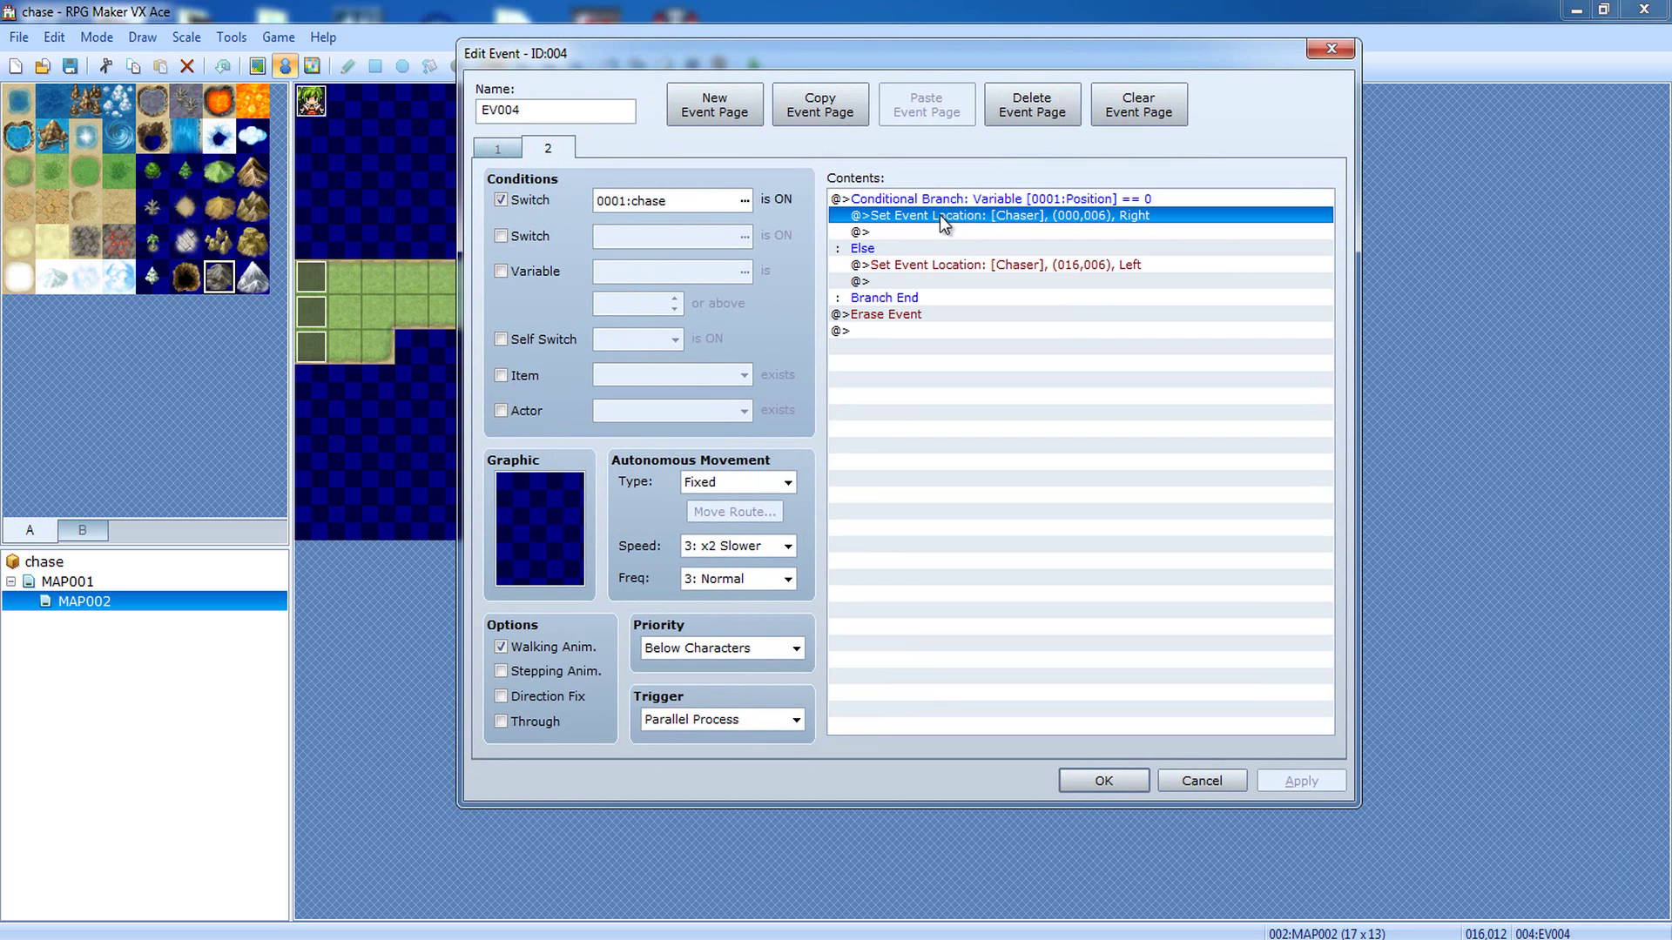
double_click(962, 222)
click(1076, 303)
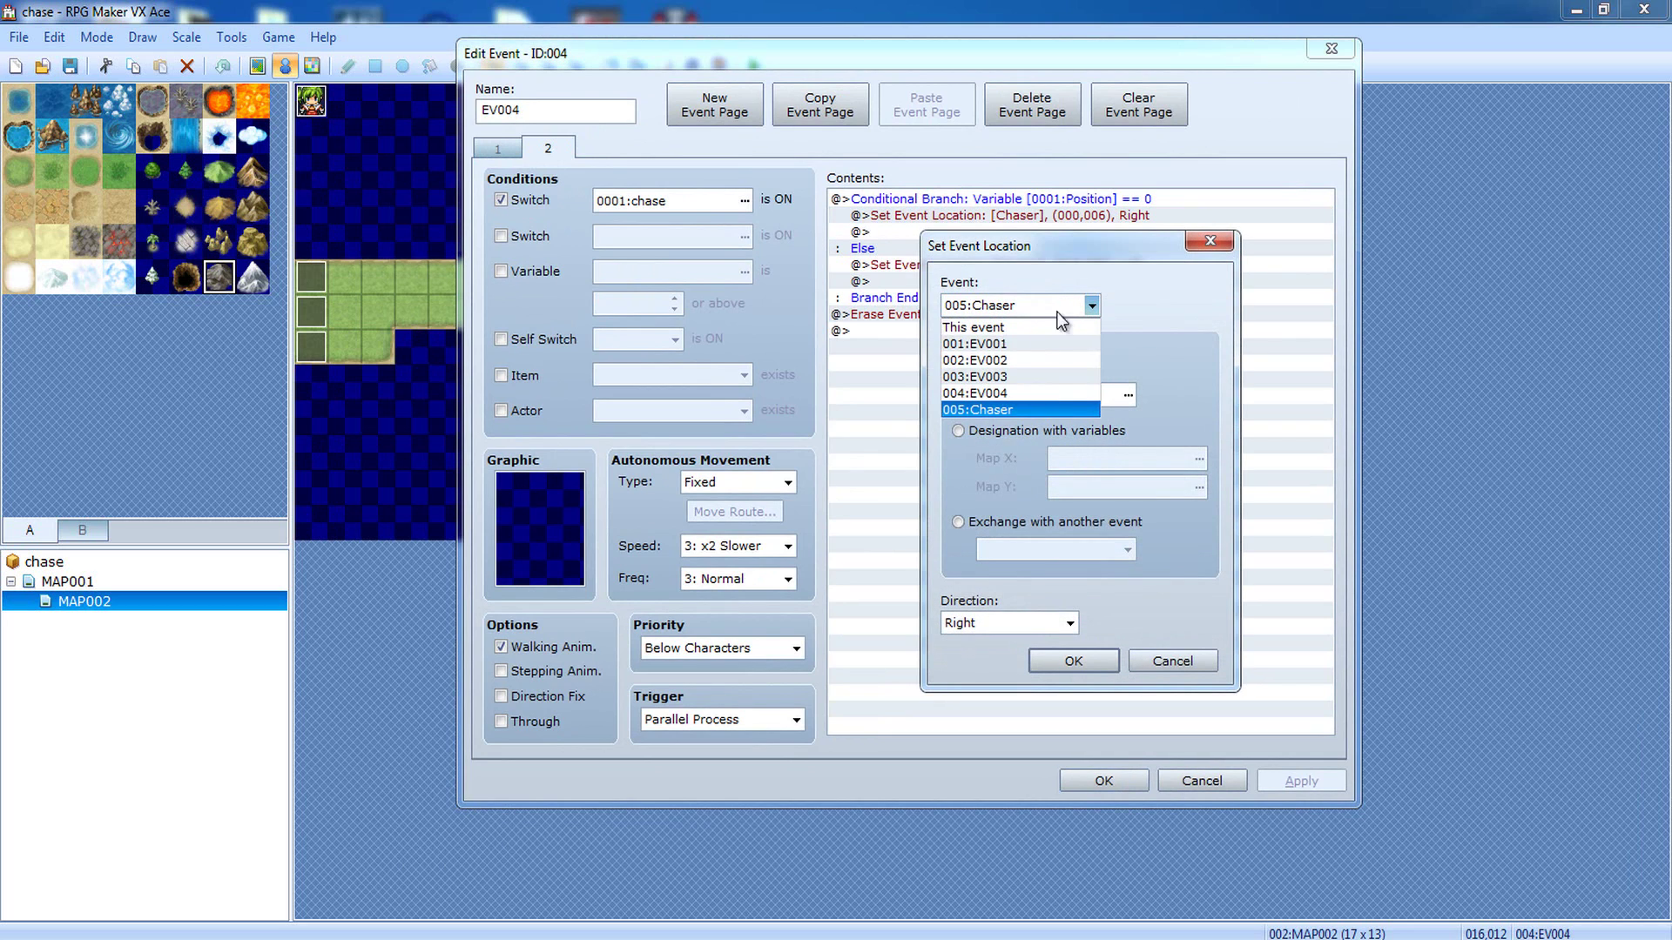
click(1020, 405)
click(1092, 305)
click(1006, 409)
click(1005, 307)
click(1008, 413)
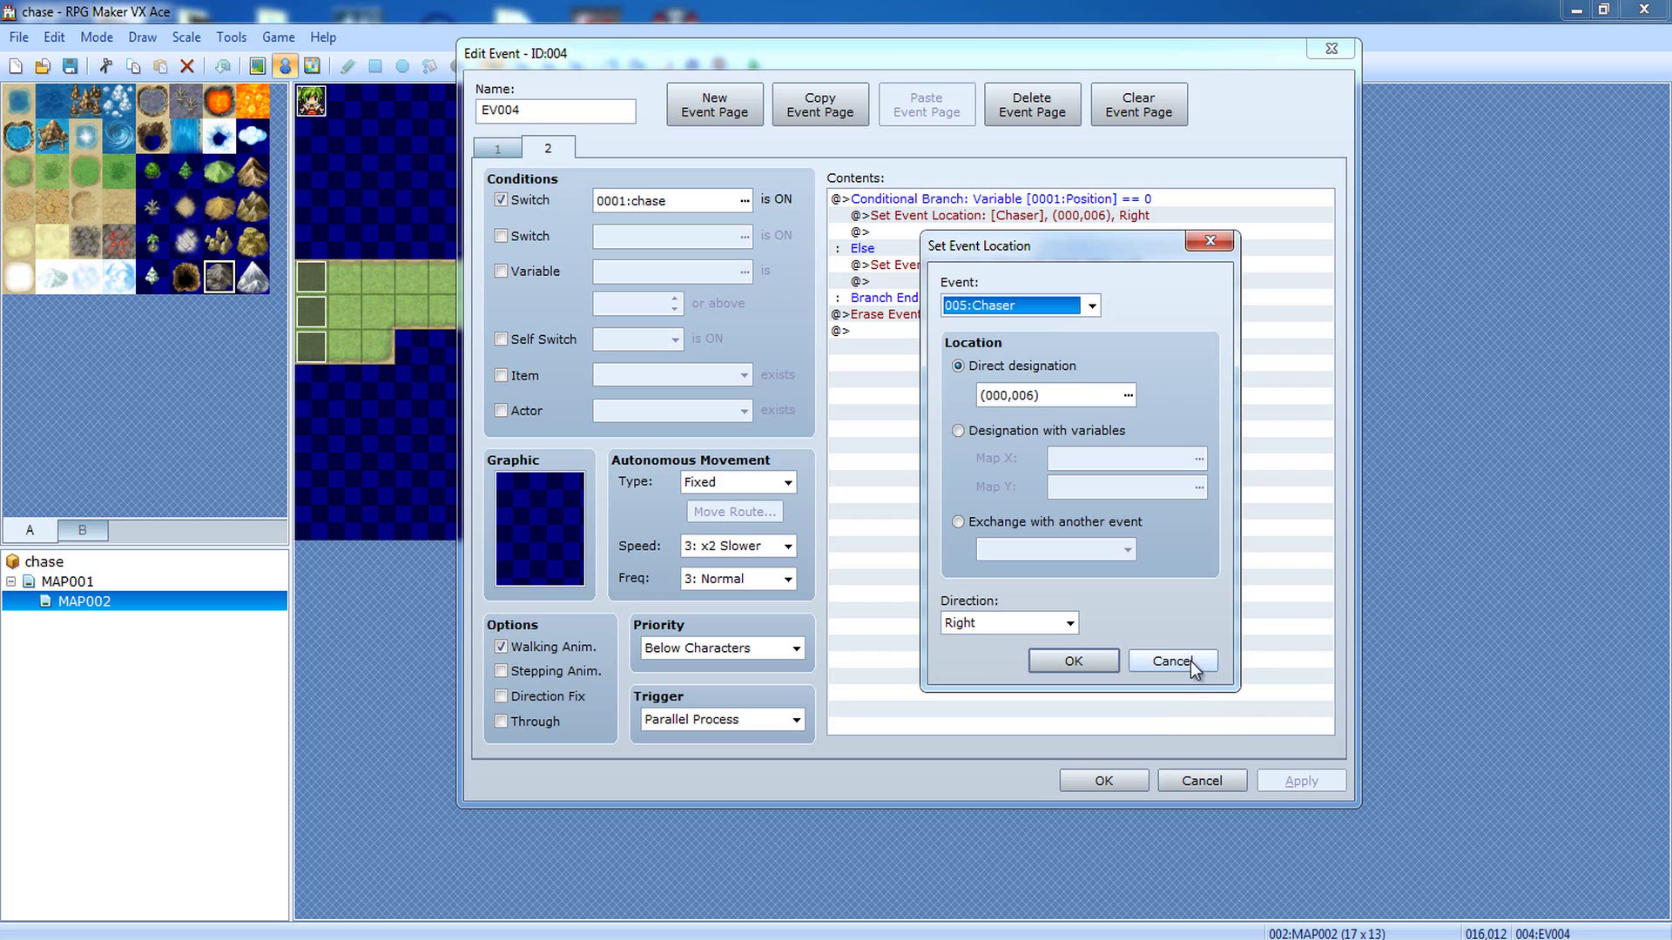
click(1109, 397)
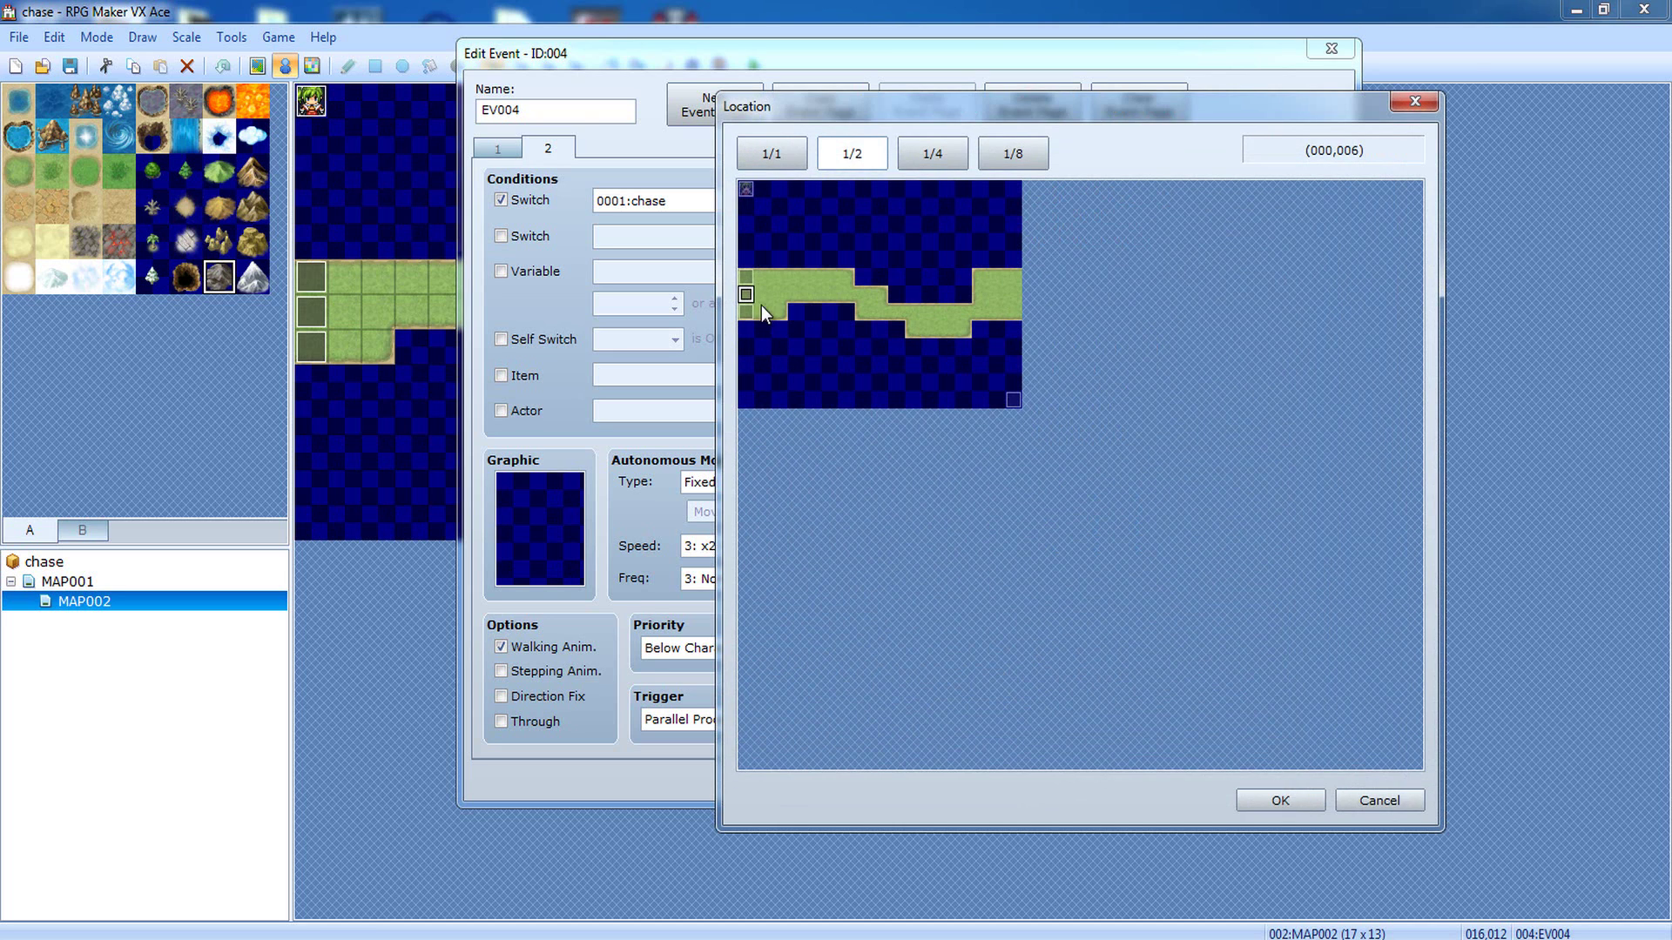
click(1380, 800)
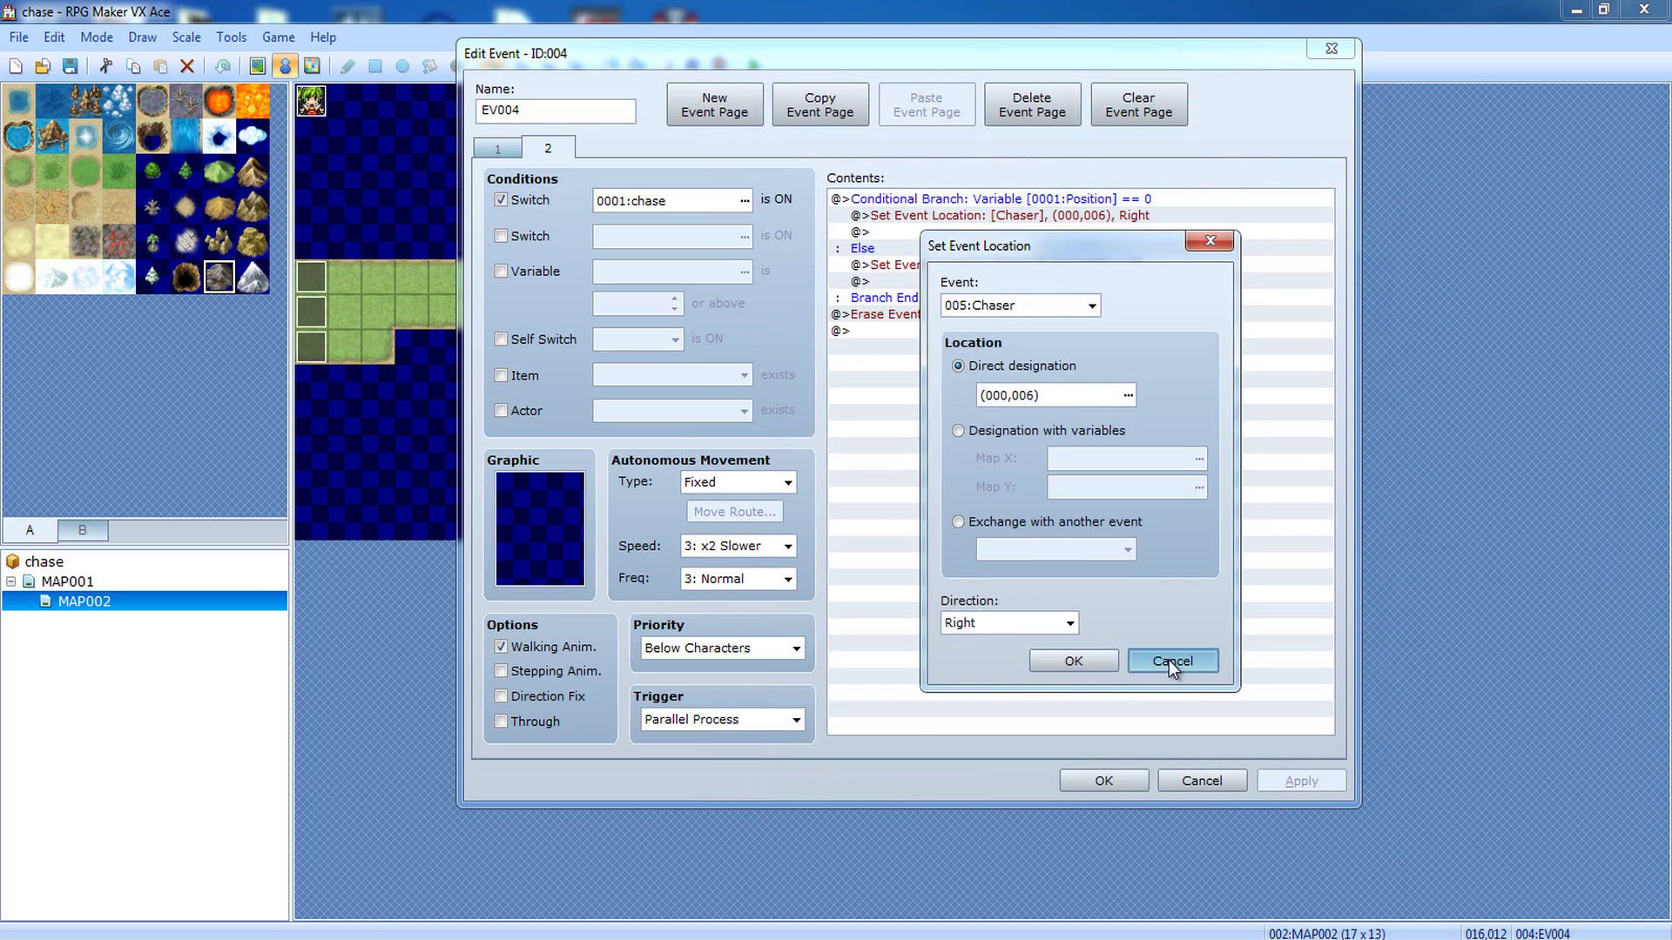
click(1169, 660)
click(1102, 780)
Step: Save the chase project, launch a playtest, and begin a New Game
click(753, 66)
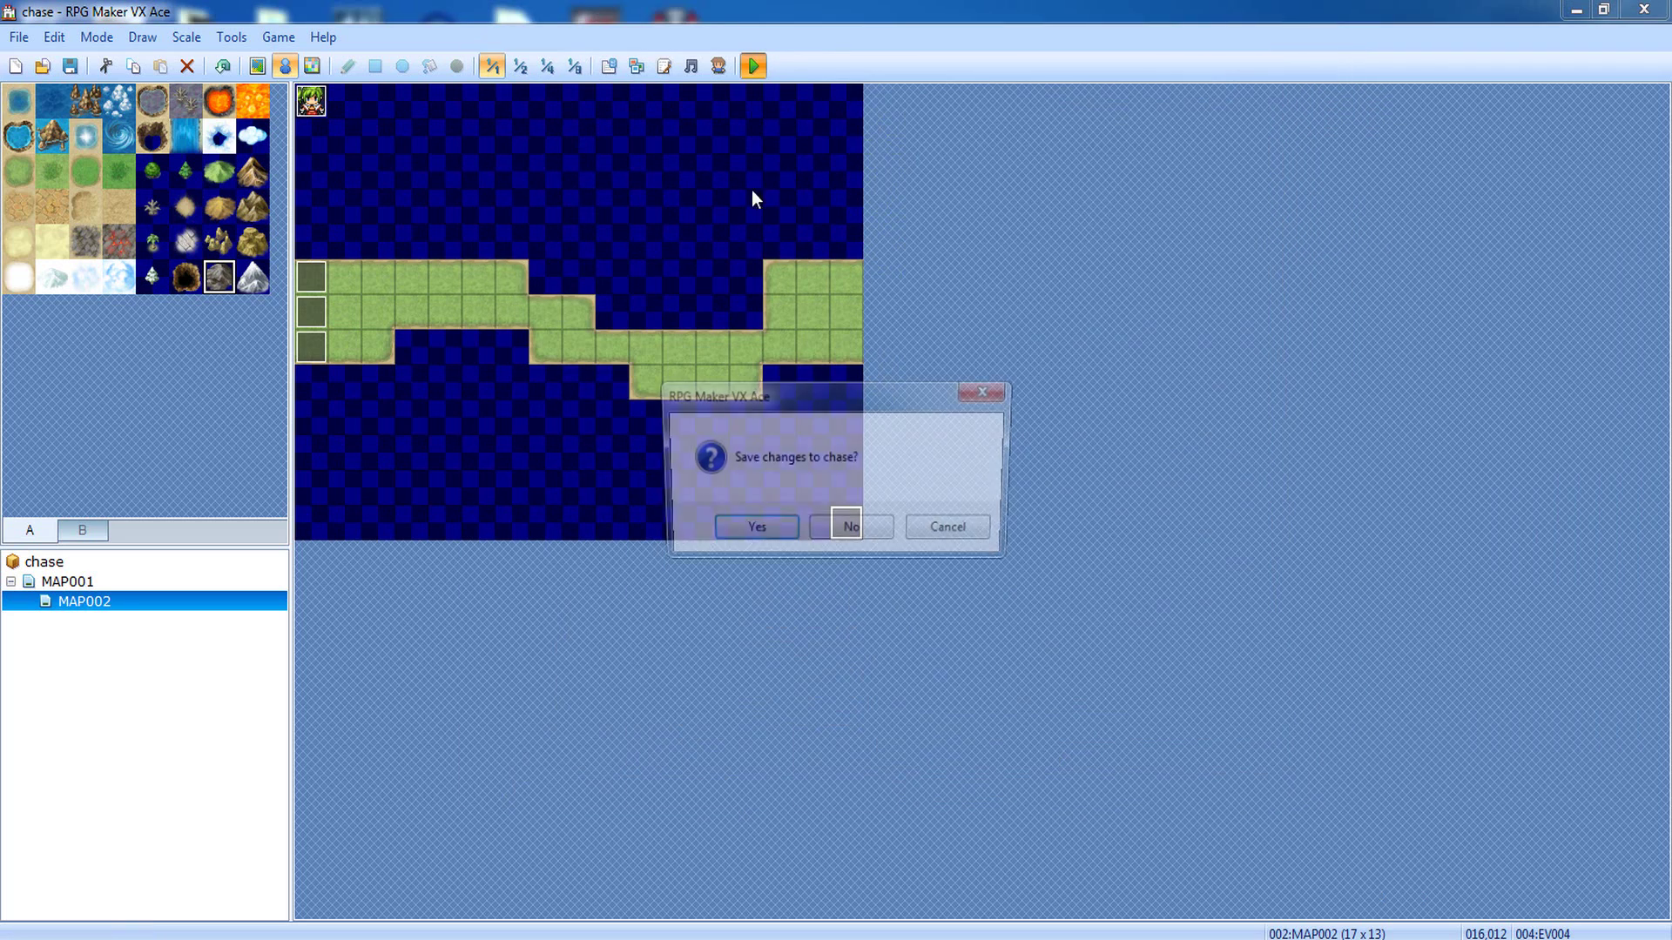
click(745, 532)
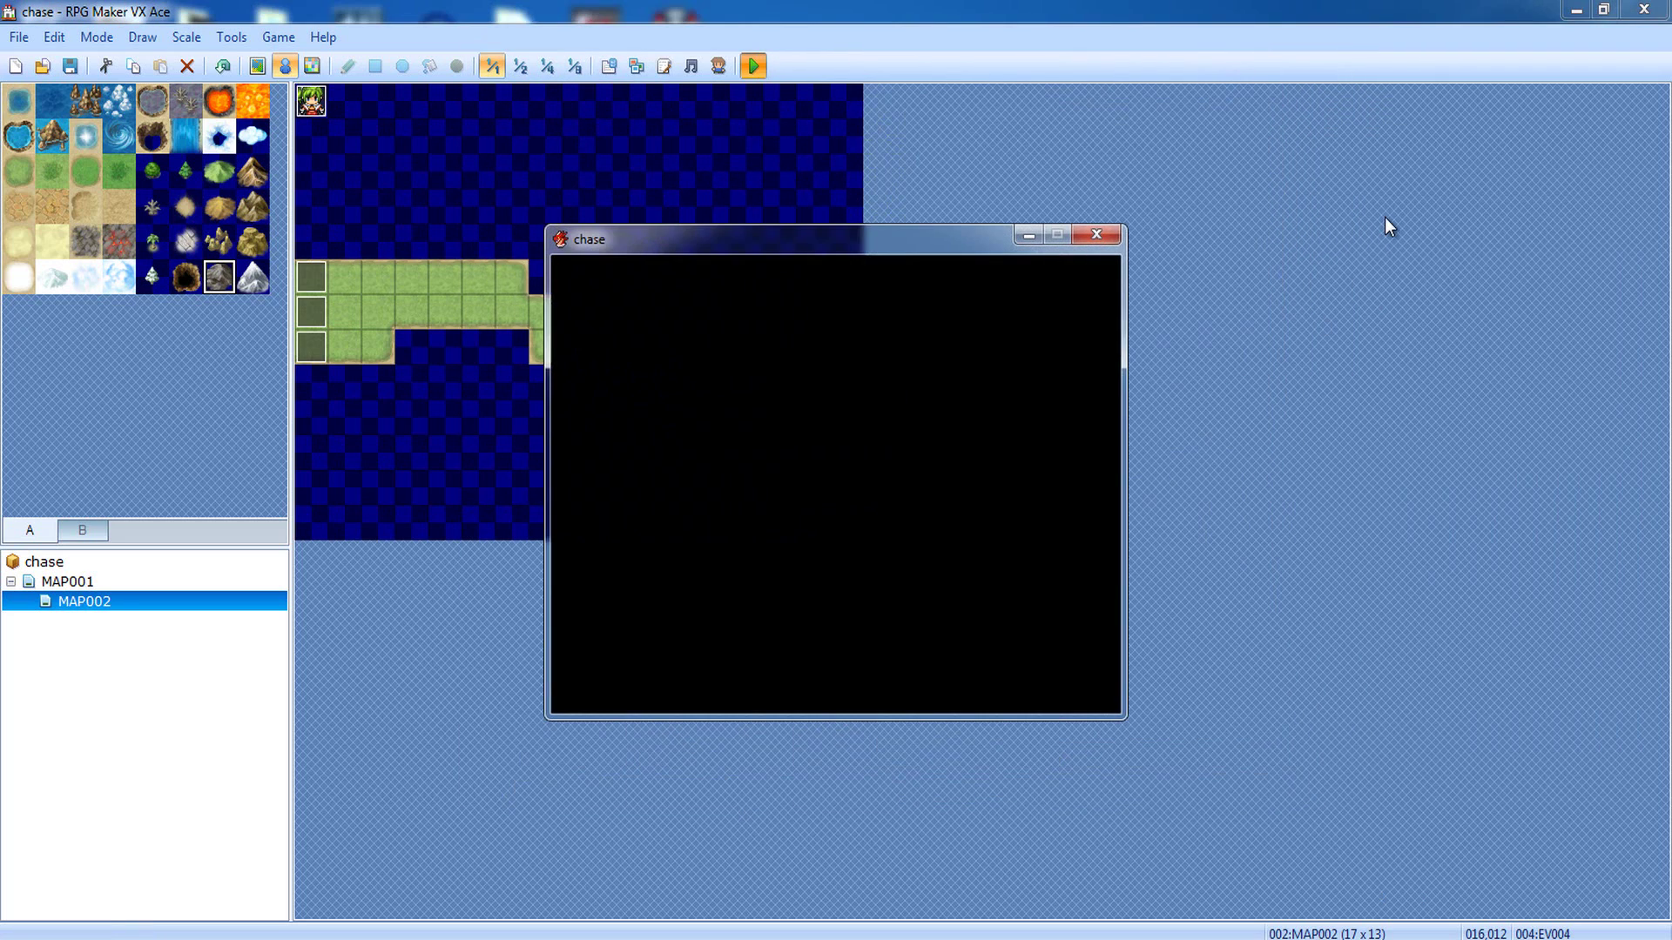
key(Return)
Step: Walk the player right toward the exit, then back left toward Chaser and away
key(Left)
key(Right)
key(Right)
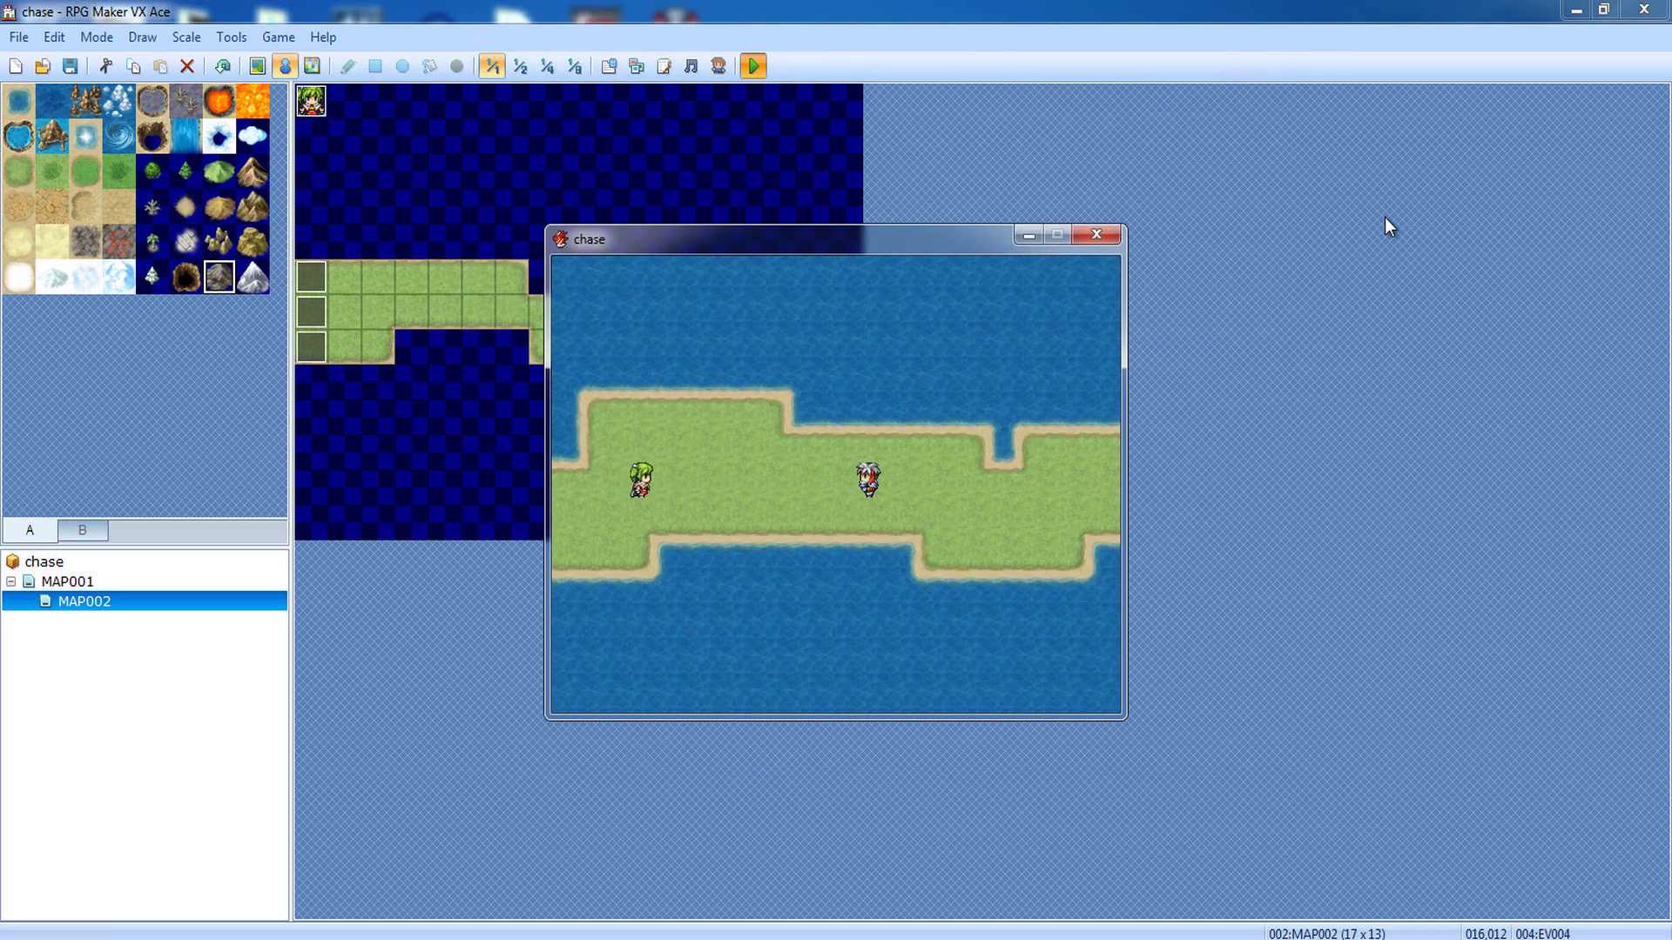
key(Right)
key(Right)
key(Right)
key(Right)
key(Right)
key(Right)
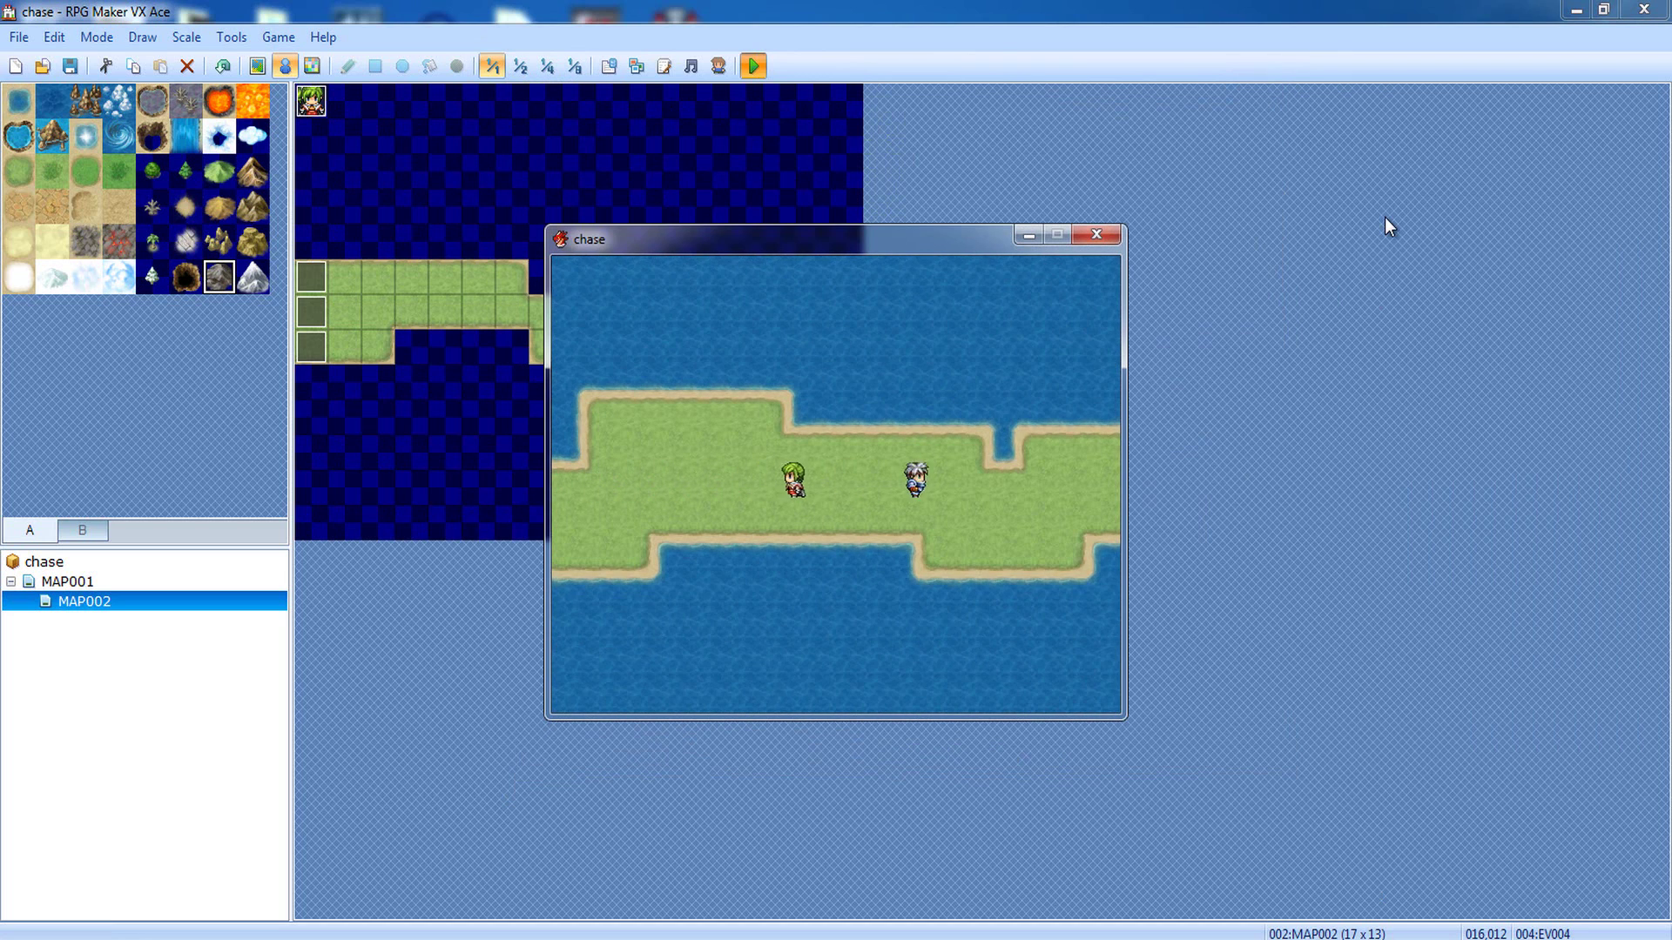
key(Right)
key(Right)
key(Right)
key(Right)
key(Right)
key(Right)
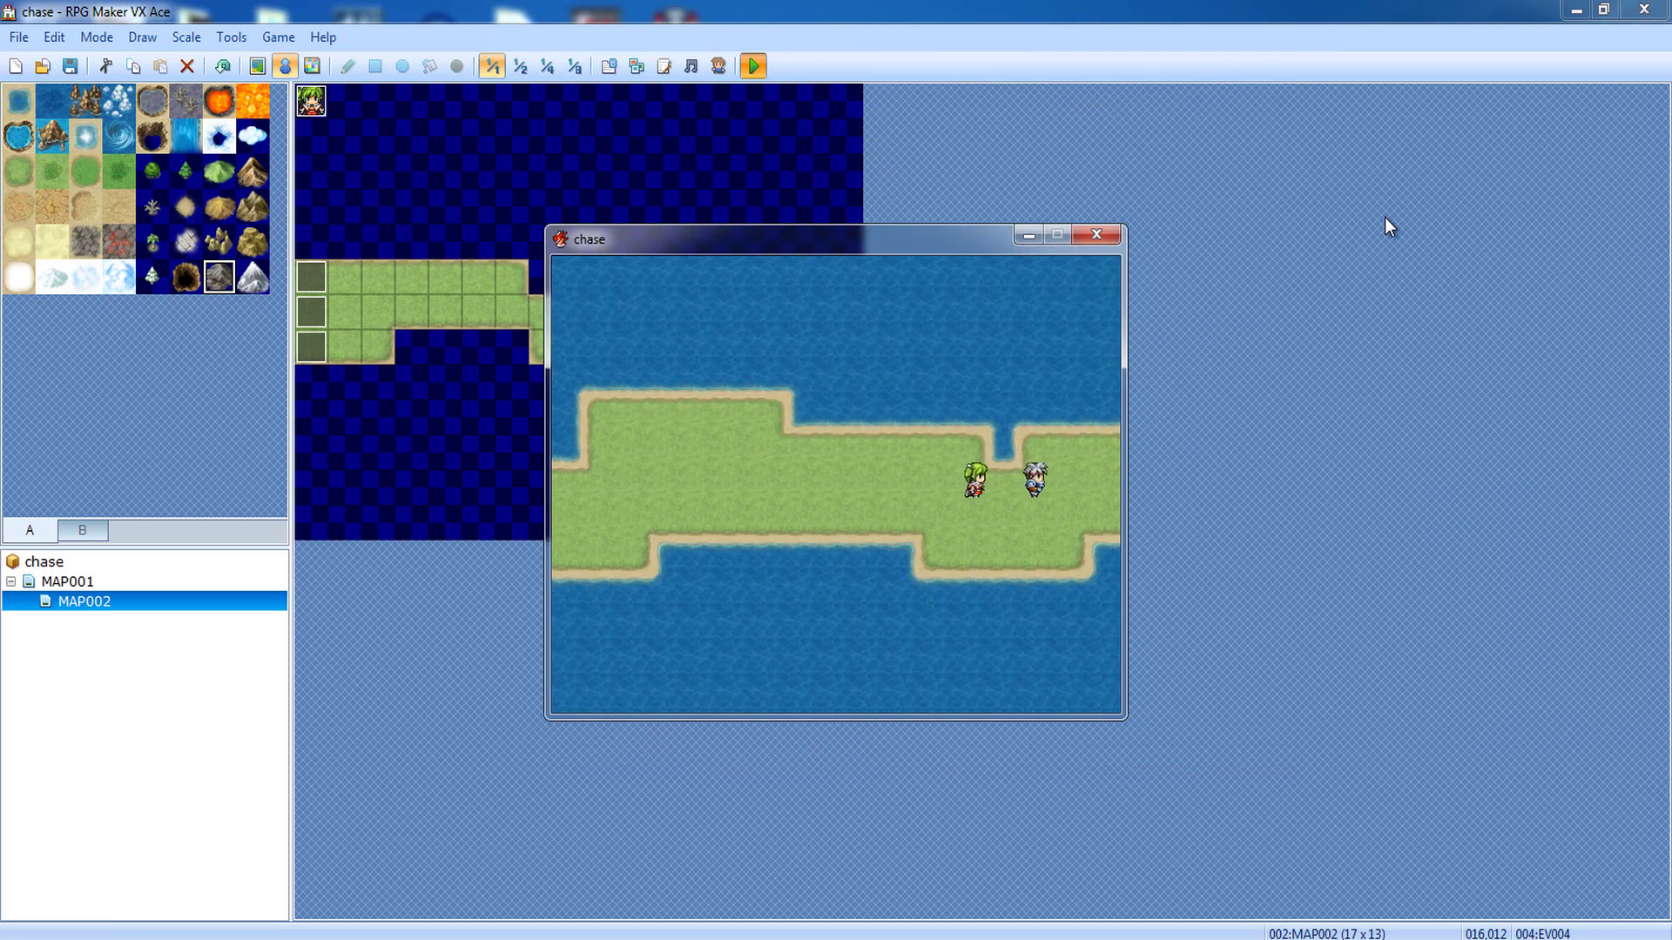
key(Down)
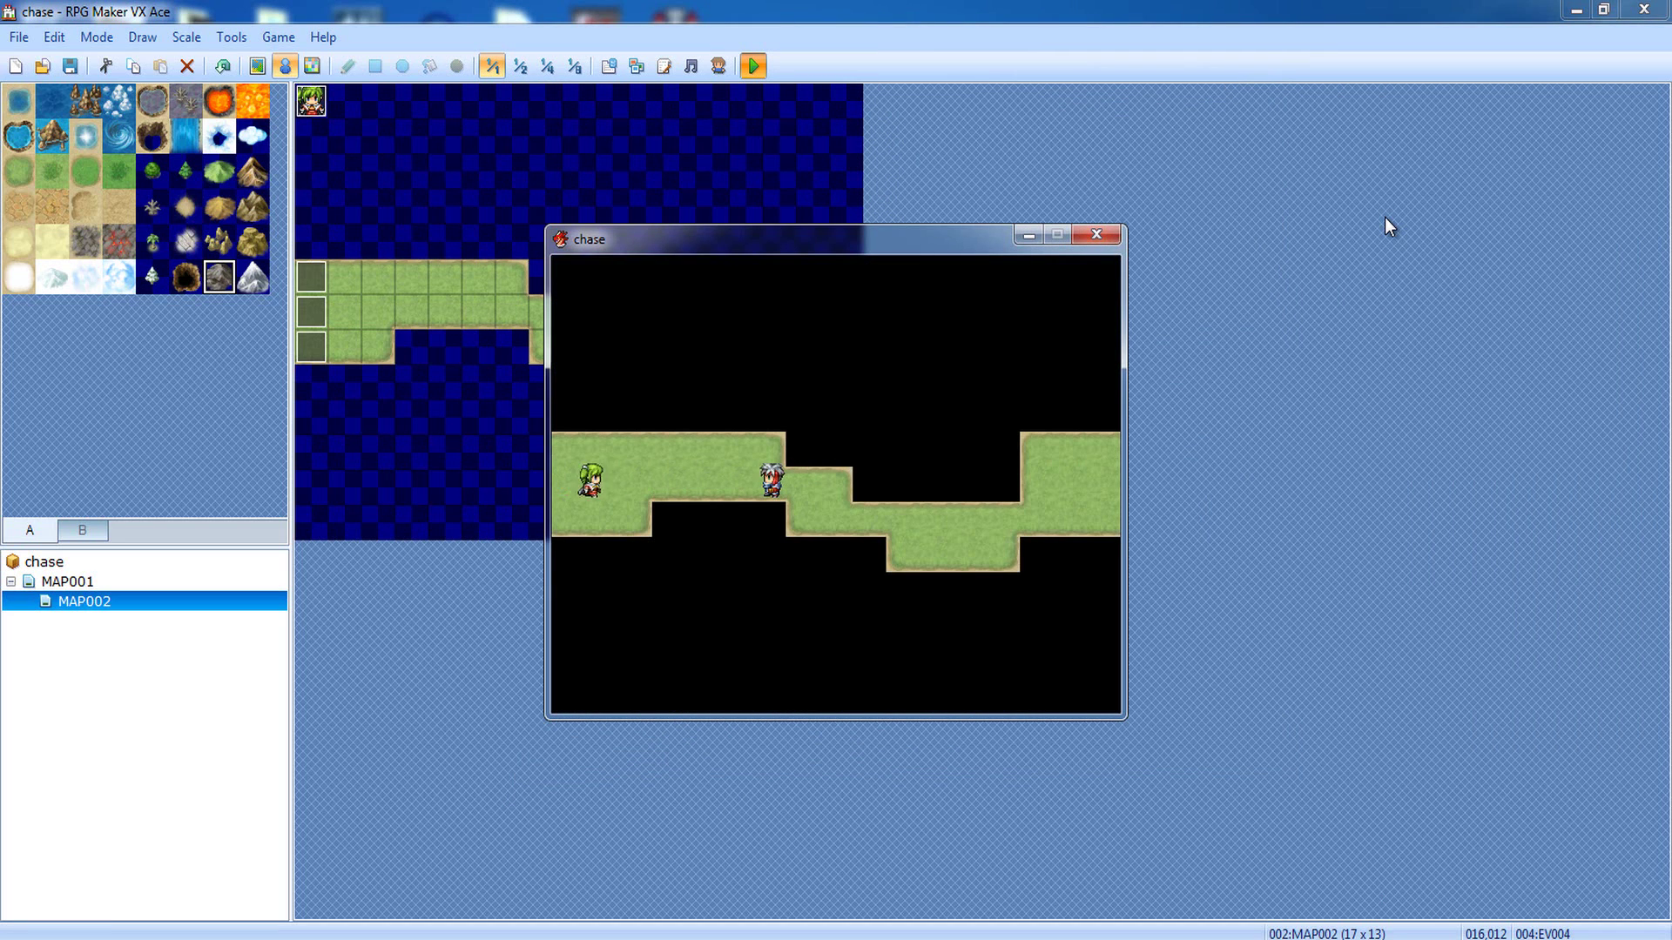
key(Right)
key(Right)
key(Right)
key(Up)
key(Left)
key(Left)
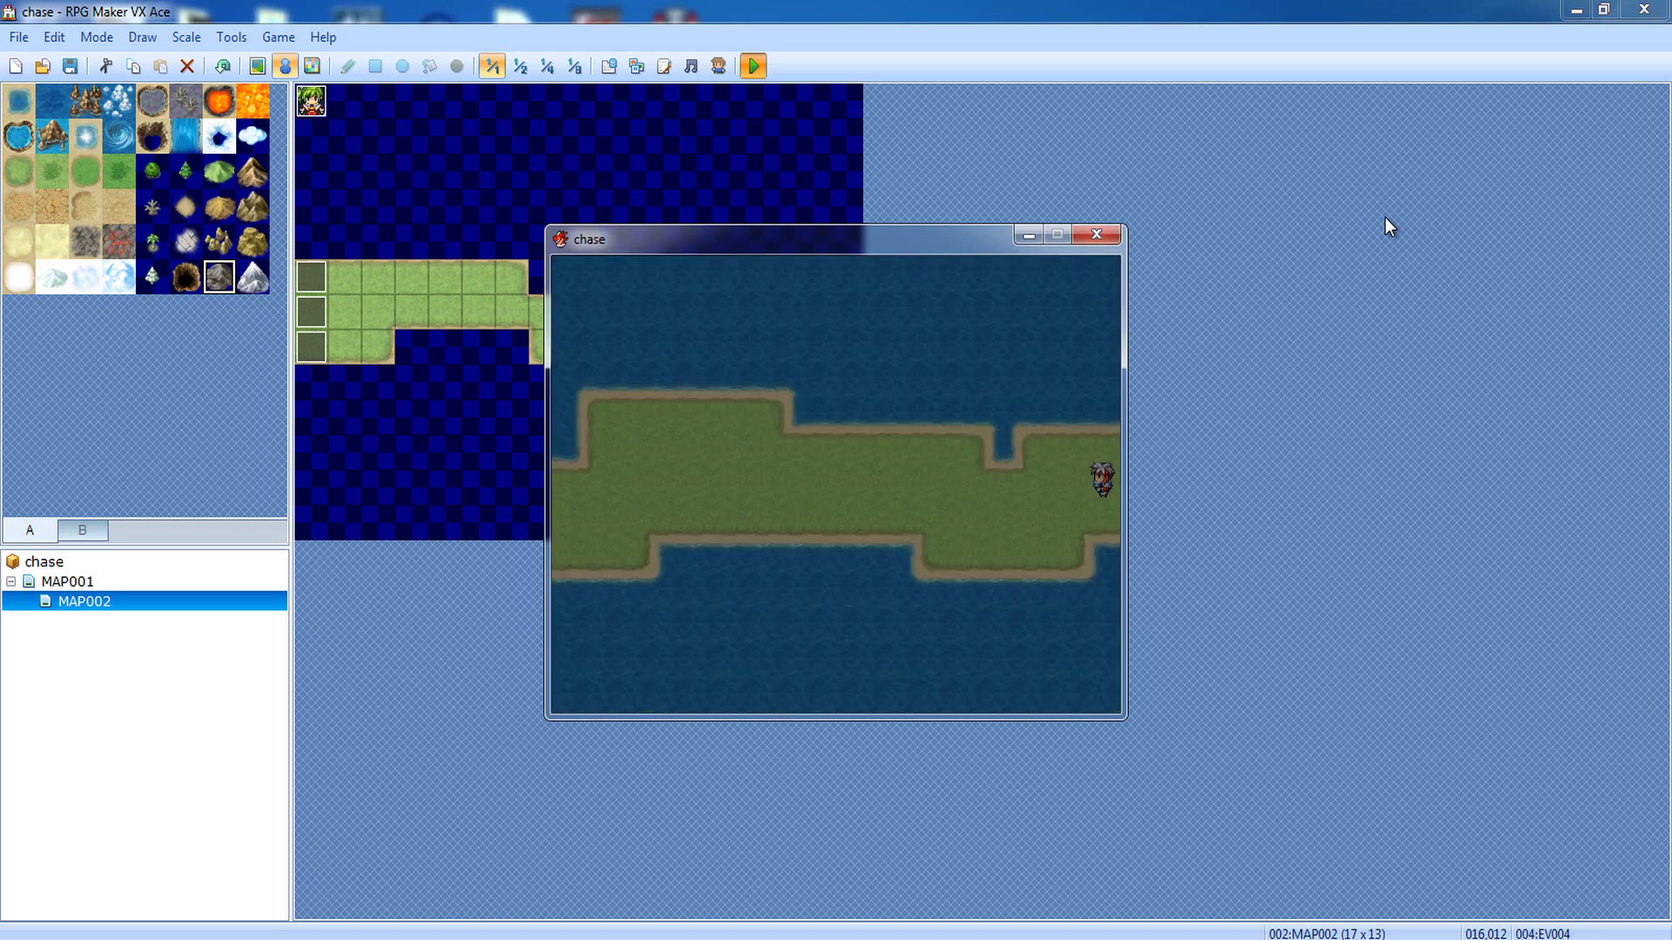
key(Left)
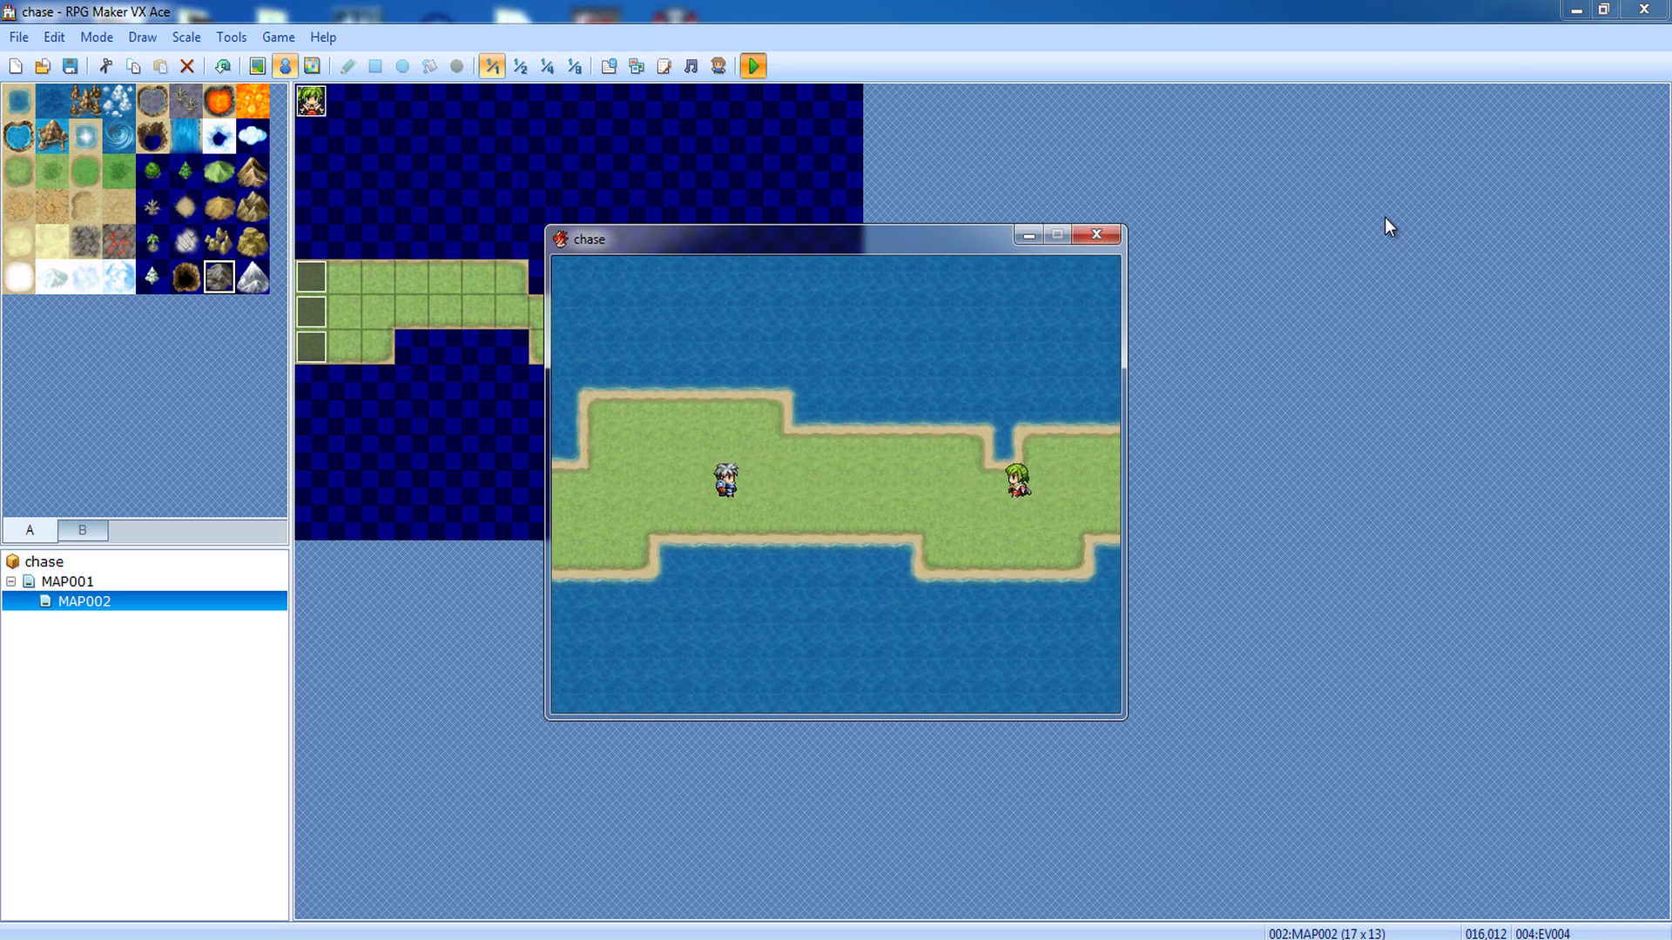
key(Left)
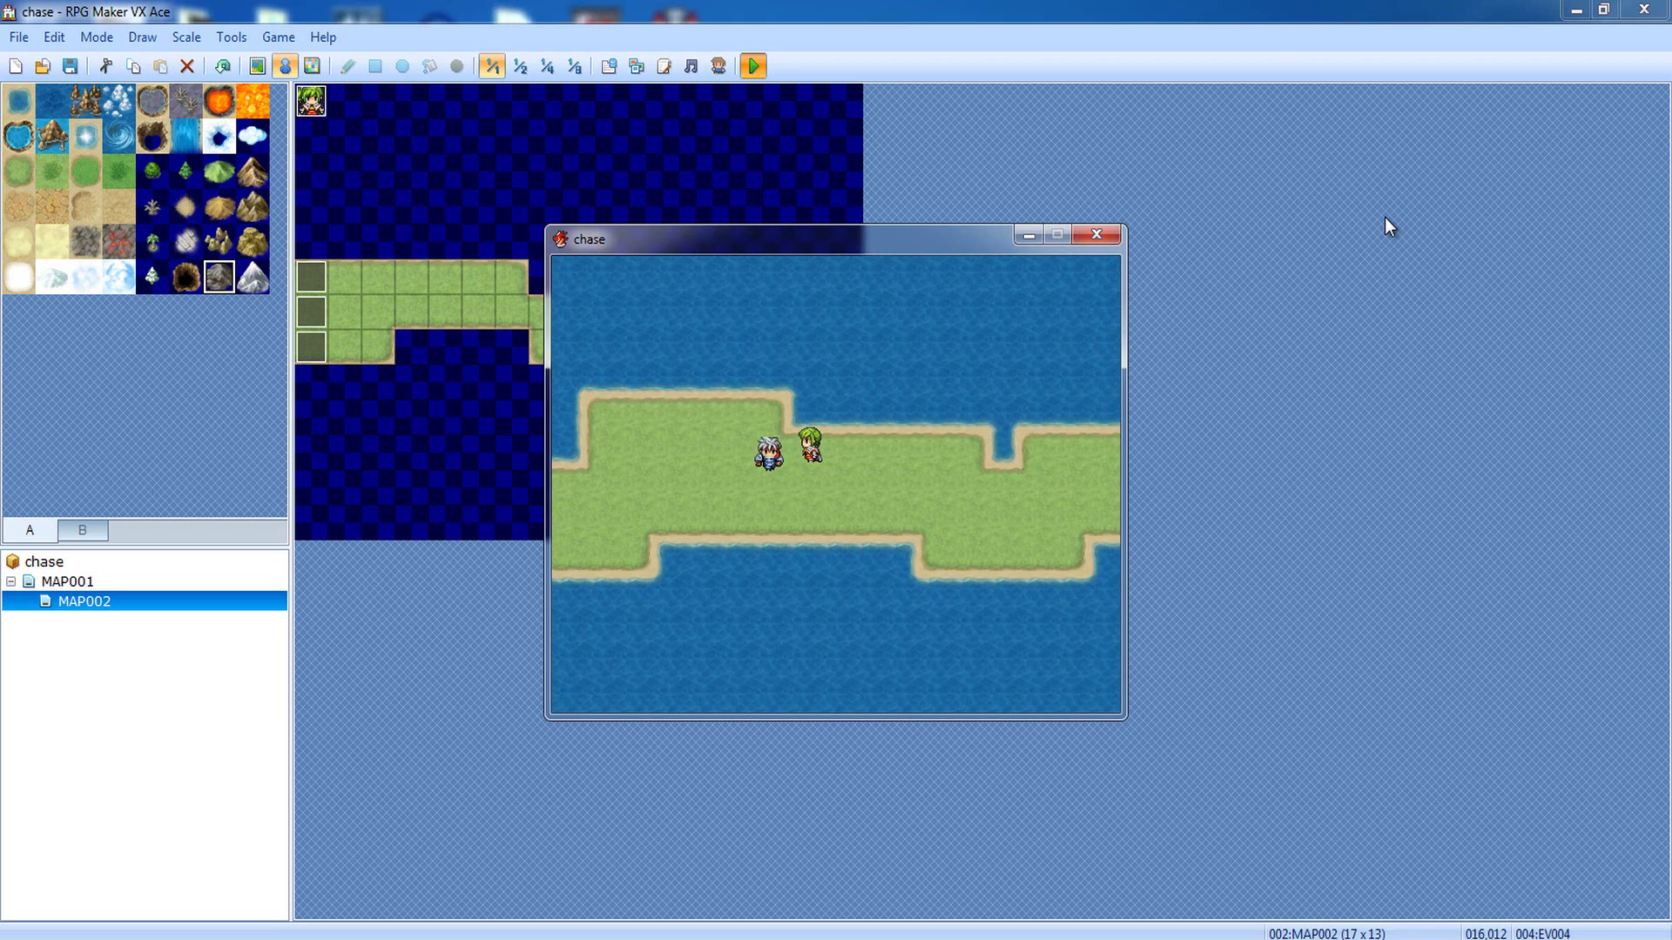
key(Down)
key(Right)
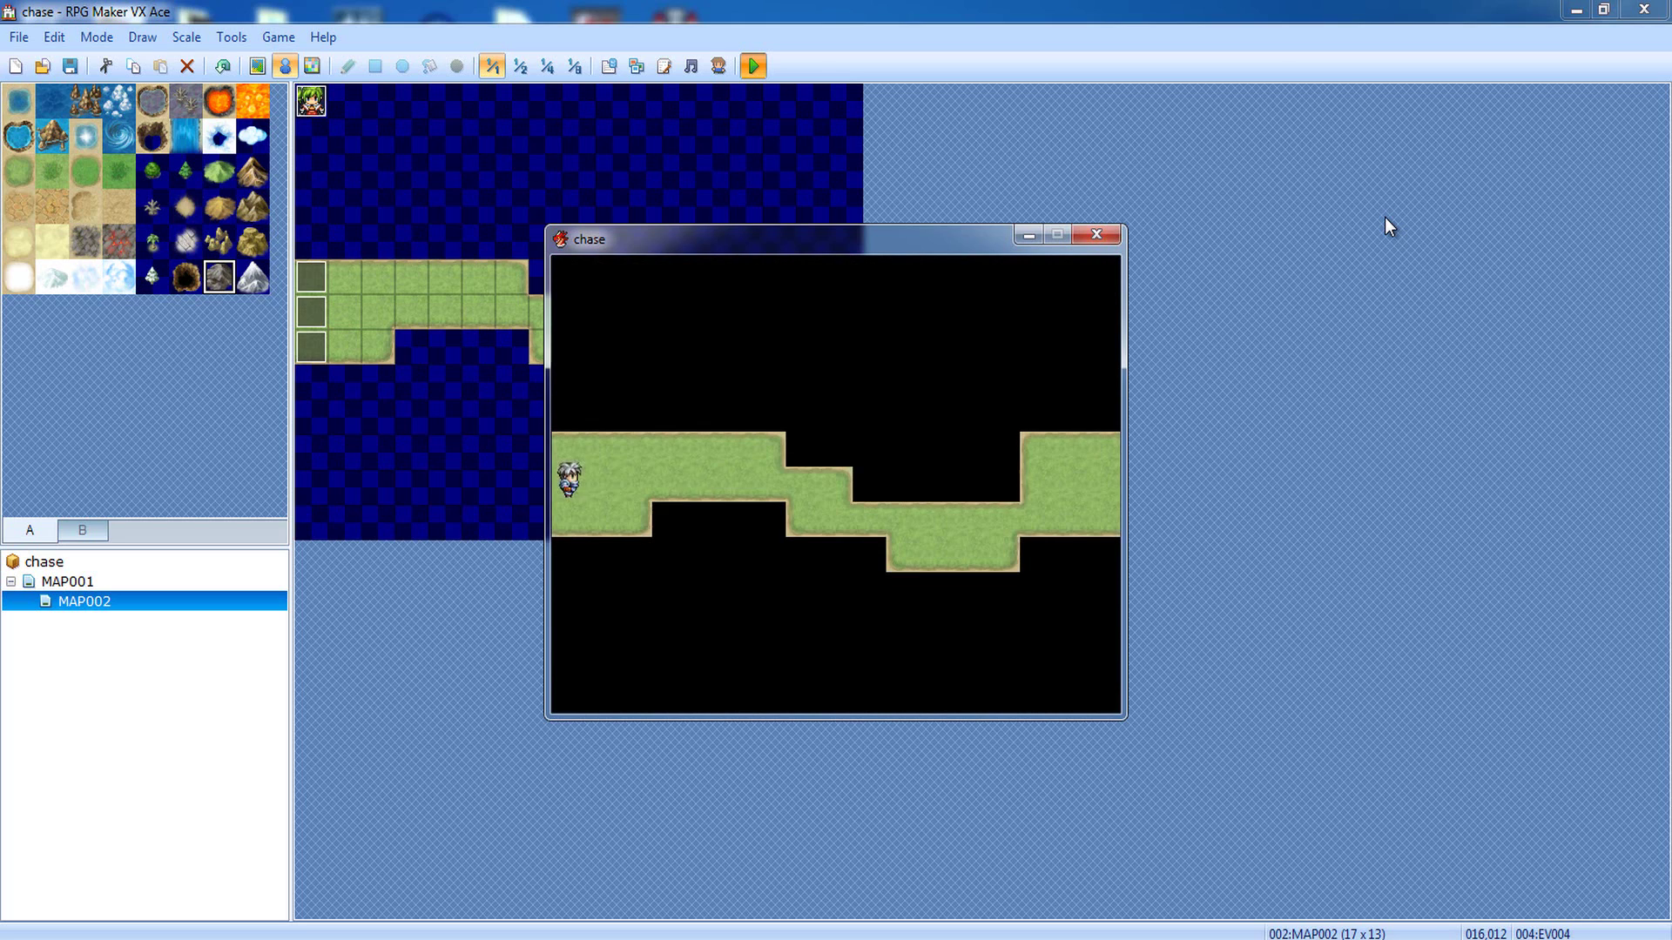
key(Right)
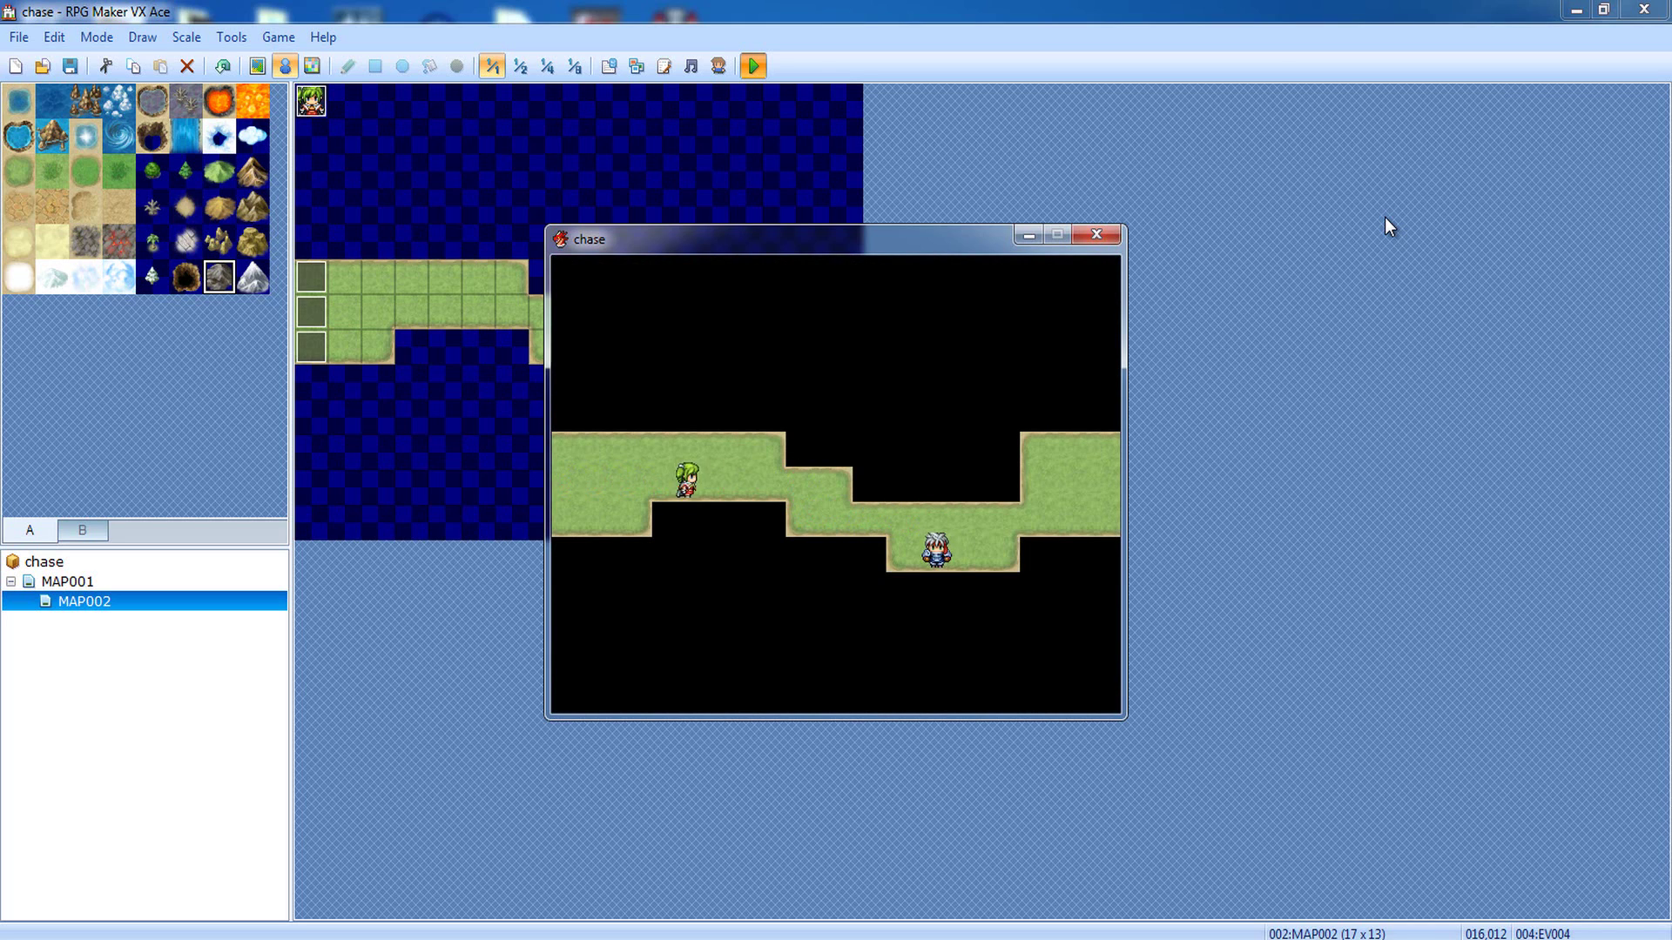
Step: Lead the player along the lower path, then back left past Chaser
key(Down)
key(Right)
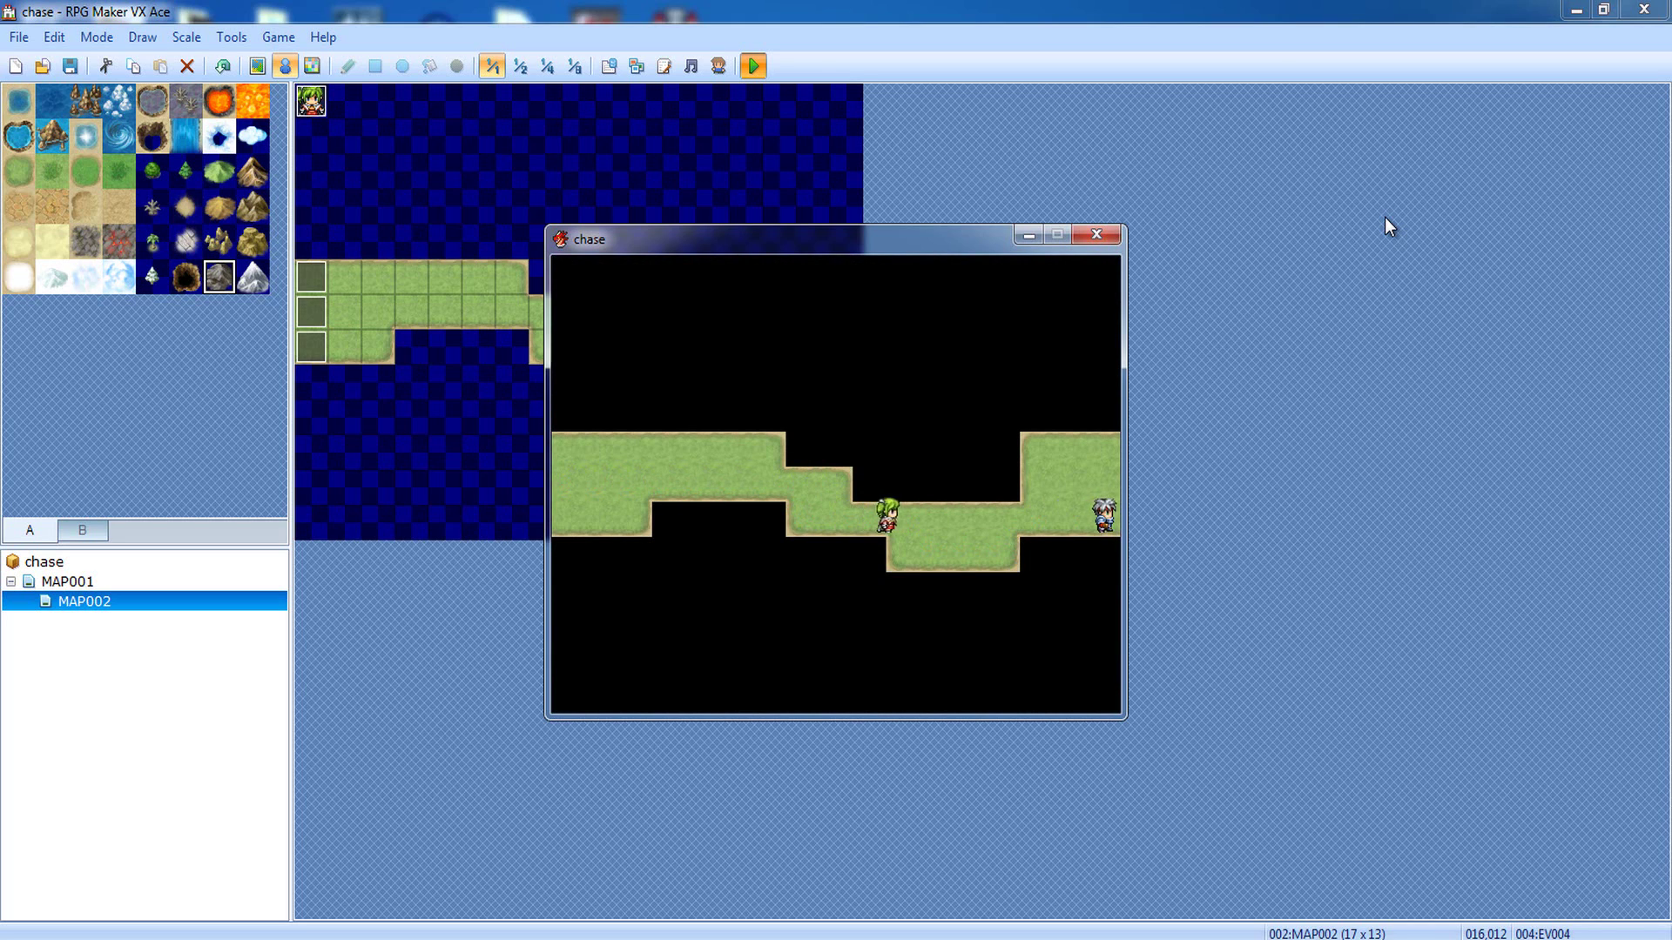
key(Up)
key(Up)
key(Left)
key(Left)
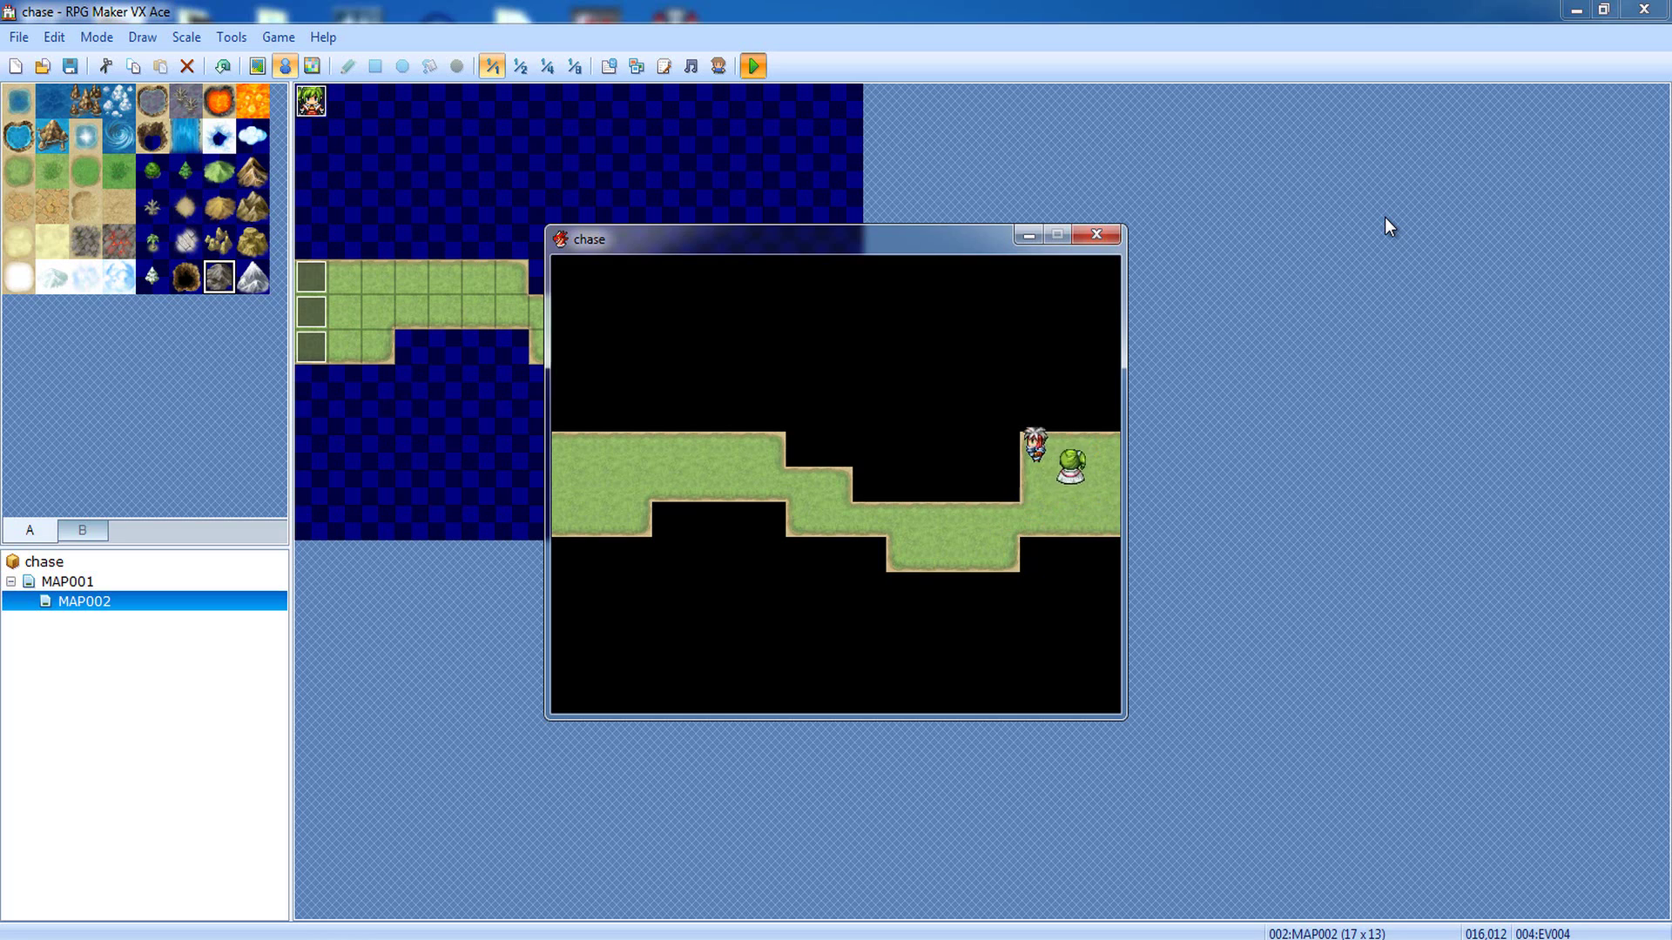
key(Down)
key(Down)
key(Left)
key(Left)
key(Left)
key(Left)
key(Up)
key(Left)
key(Left)
key(Left)
key(Left)
key(Left)
key(Left)
key(Left)
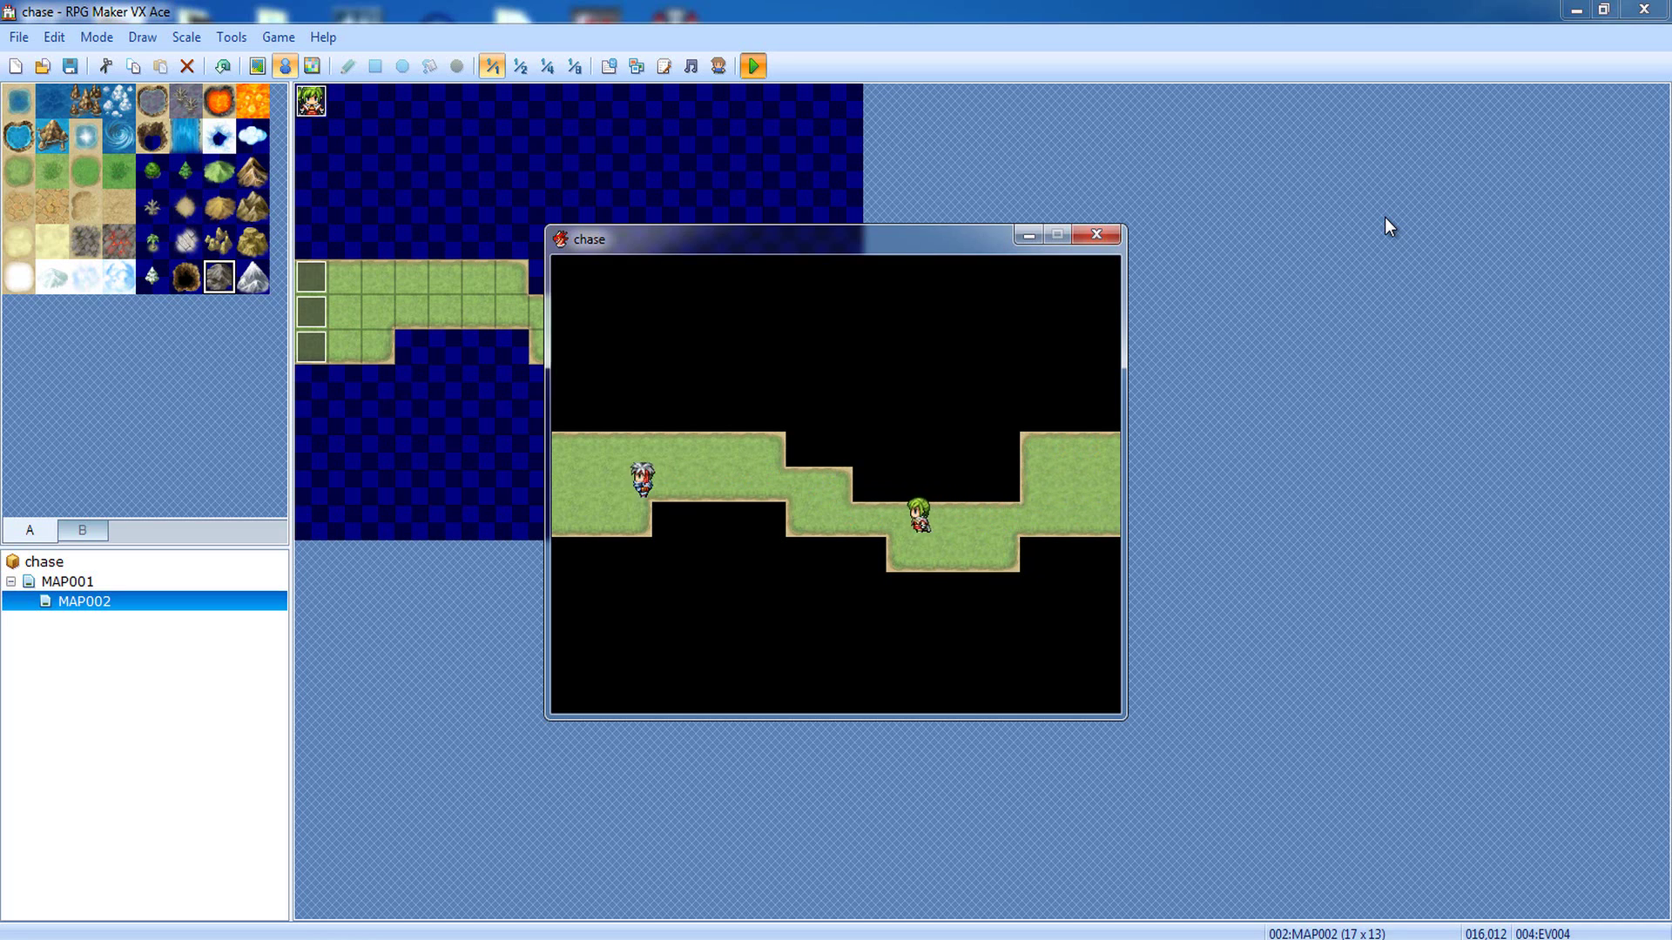
key(Right)
key(Right)
key(Right)
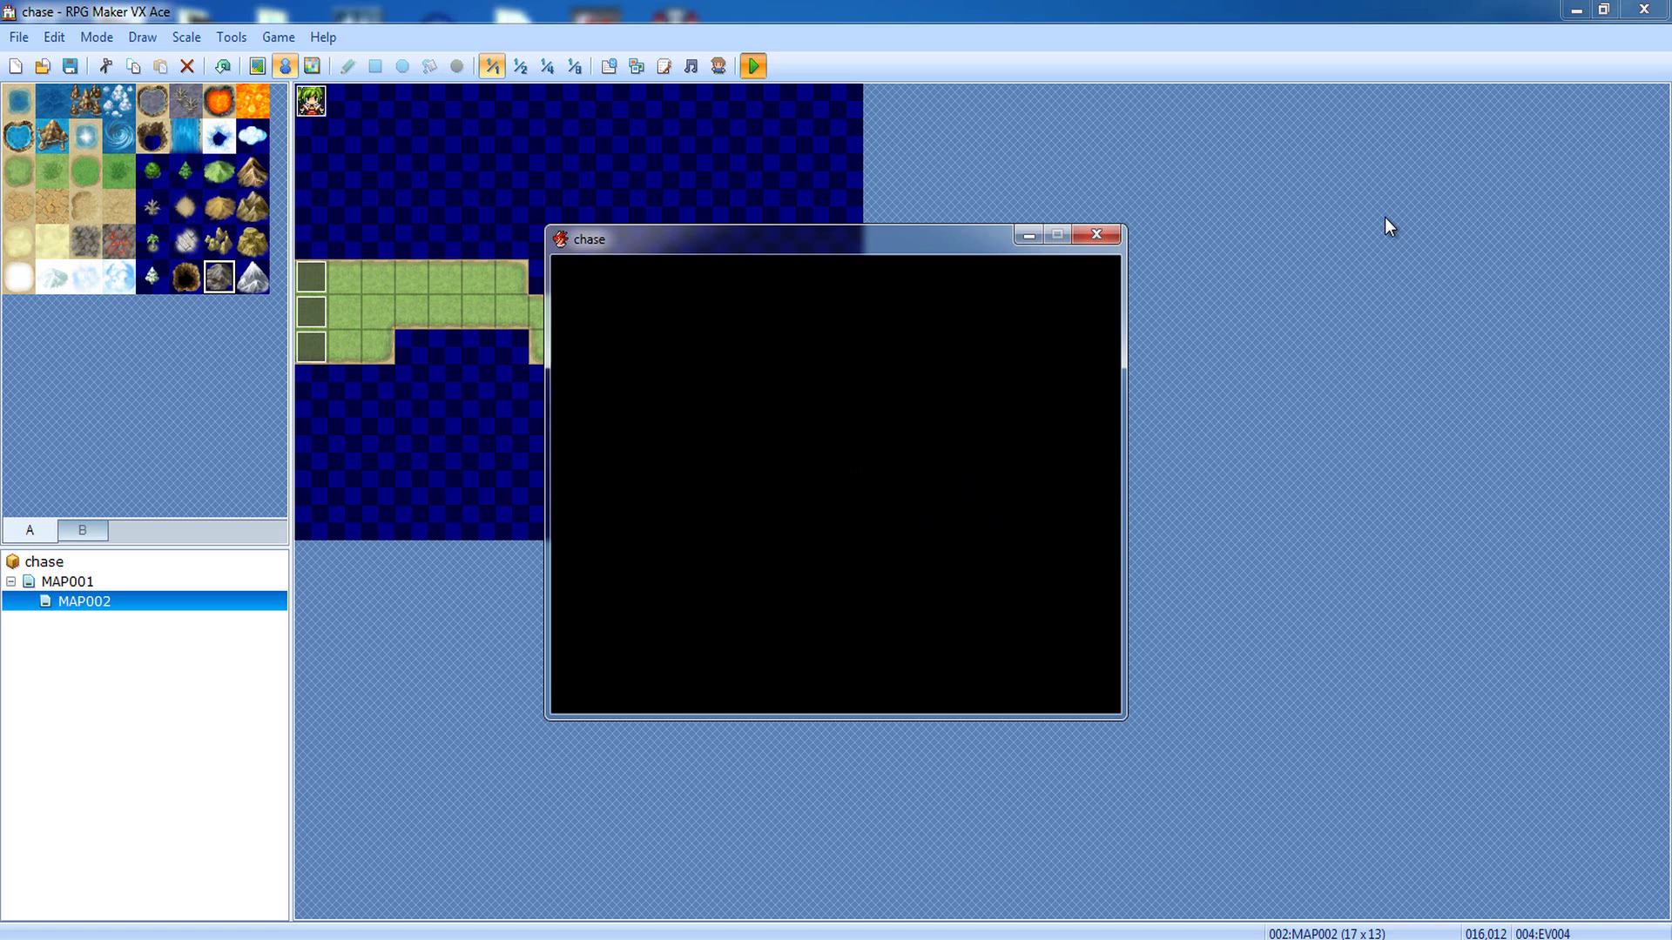
Step: On the island map, move the player around to evade the pursuing Chaser
key(Left)
key(Left)
key(Left)
key(Left)
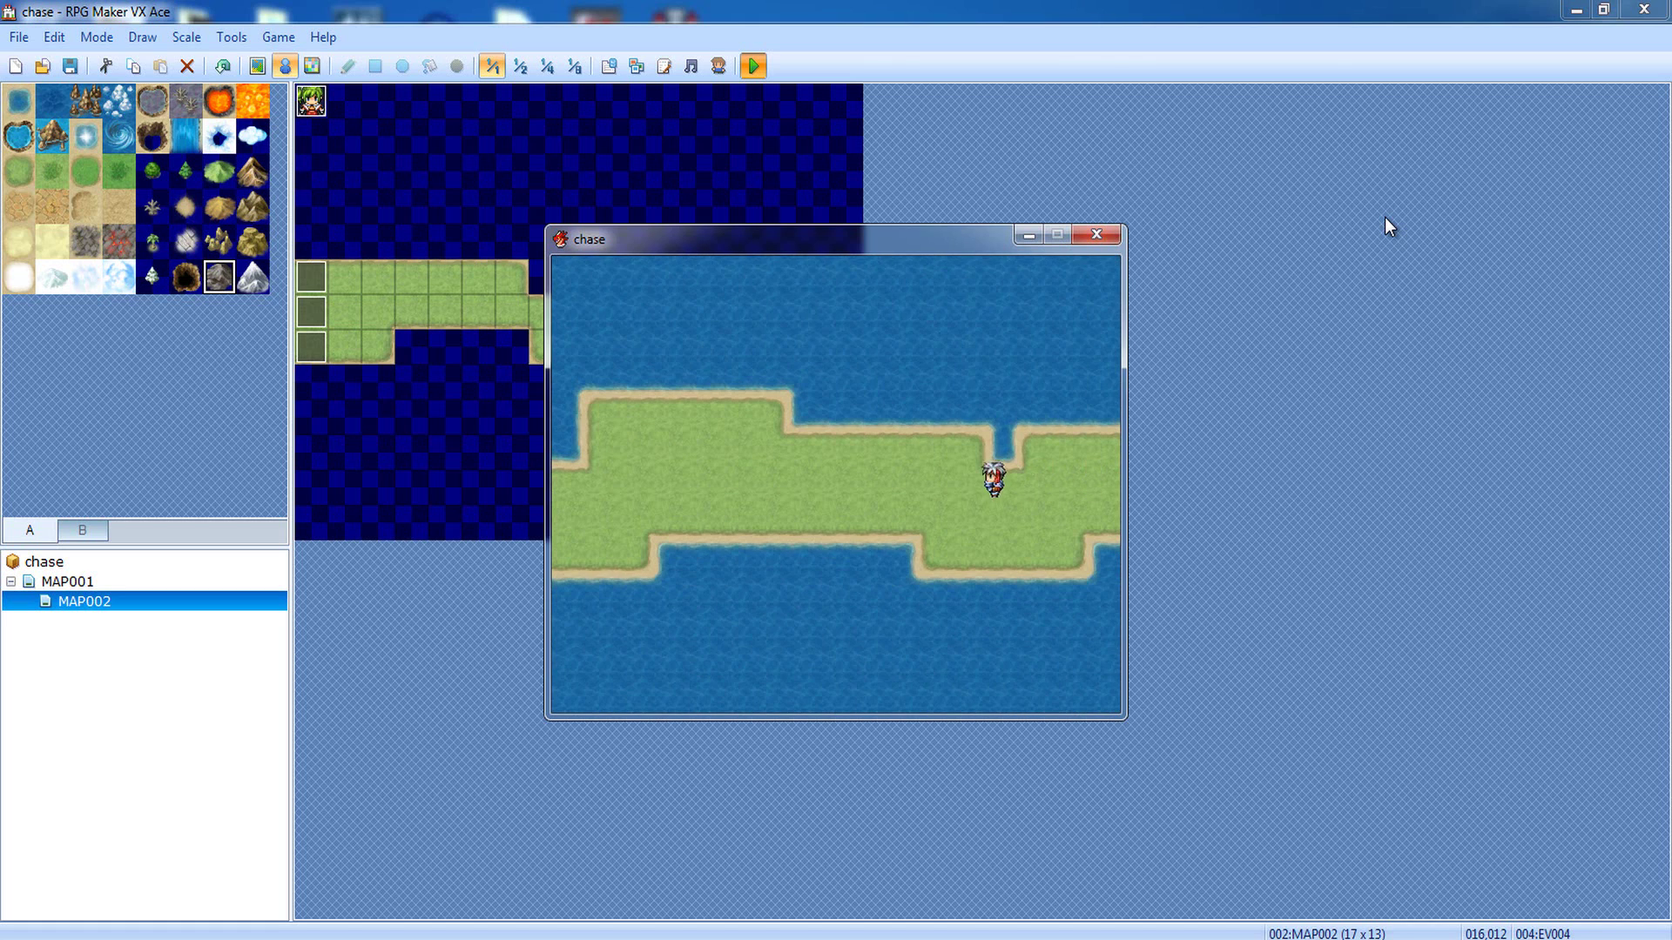
key(Left)
key(Left)
key(Left)
key(Left)
key(Left)
key(Left)
key(Left)
key(Left)
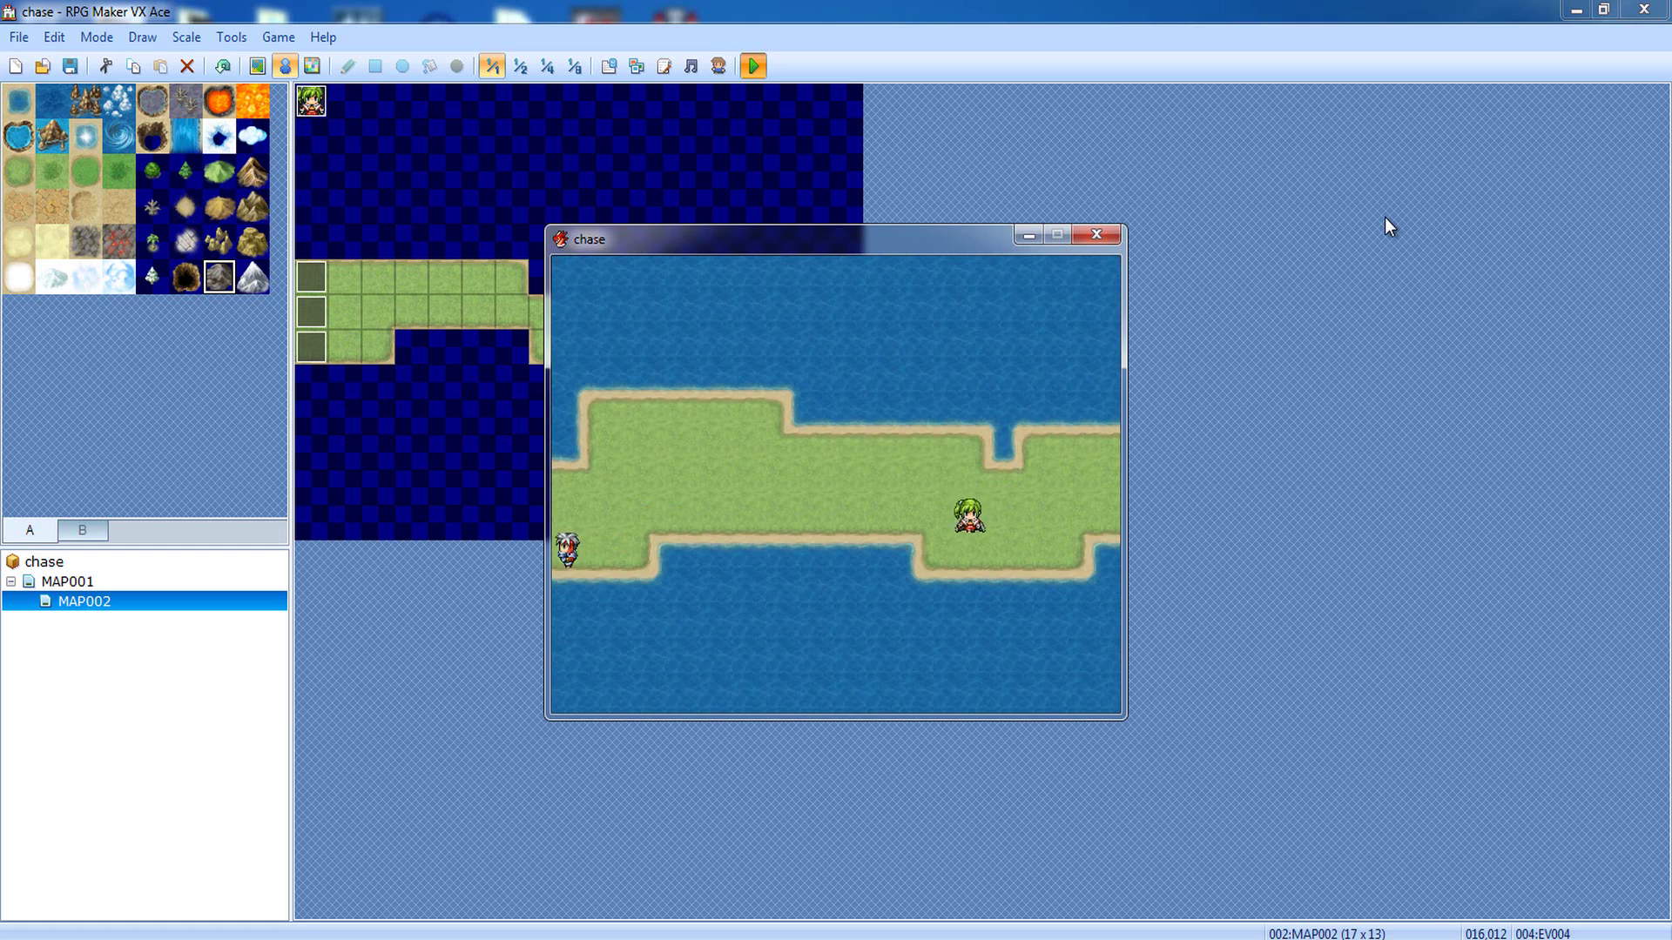
key(Right)
key(Right)
key(Right)
key(Up)
key(Up)
key(Left)
key(Left)
key(Down)
key(Down)
key(Right)
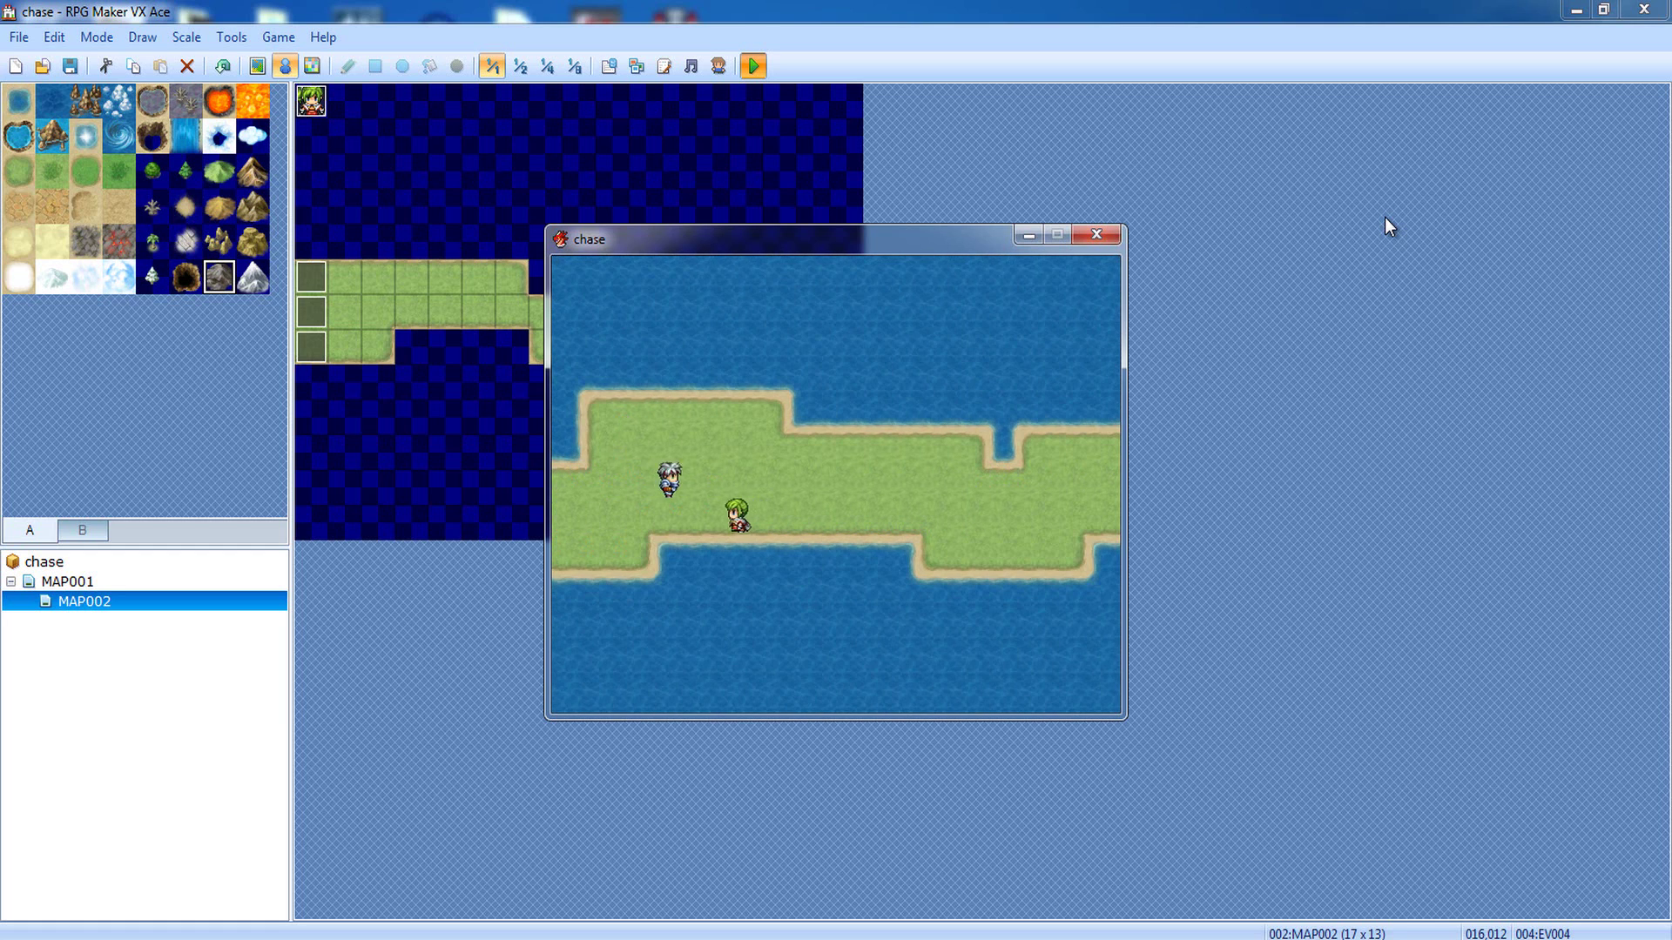
key(Left)
key(Left)
key(Up)
key(Right)
key(Right)
key(Right)
key(Right)
key(Down)
key(Down)
key(Right)
key(Right)
key(Left)
key(Left)
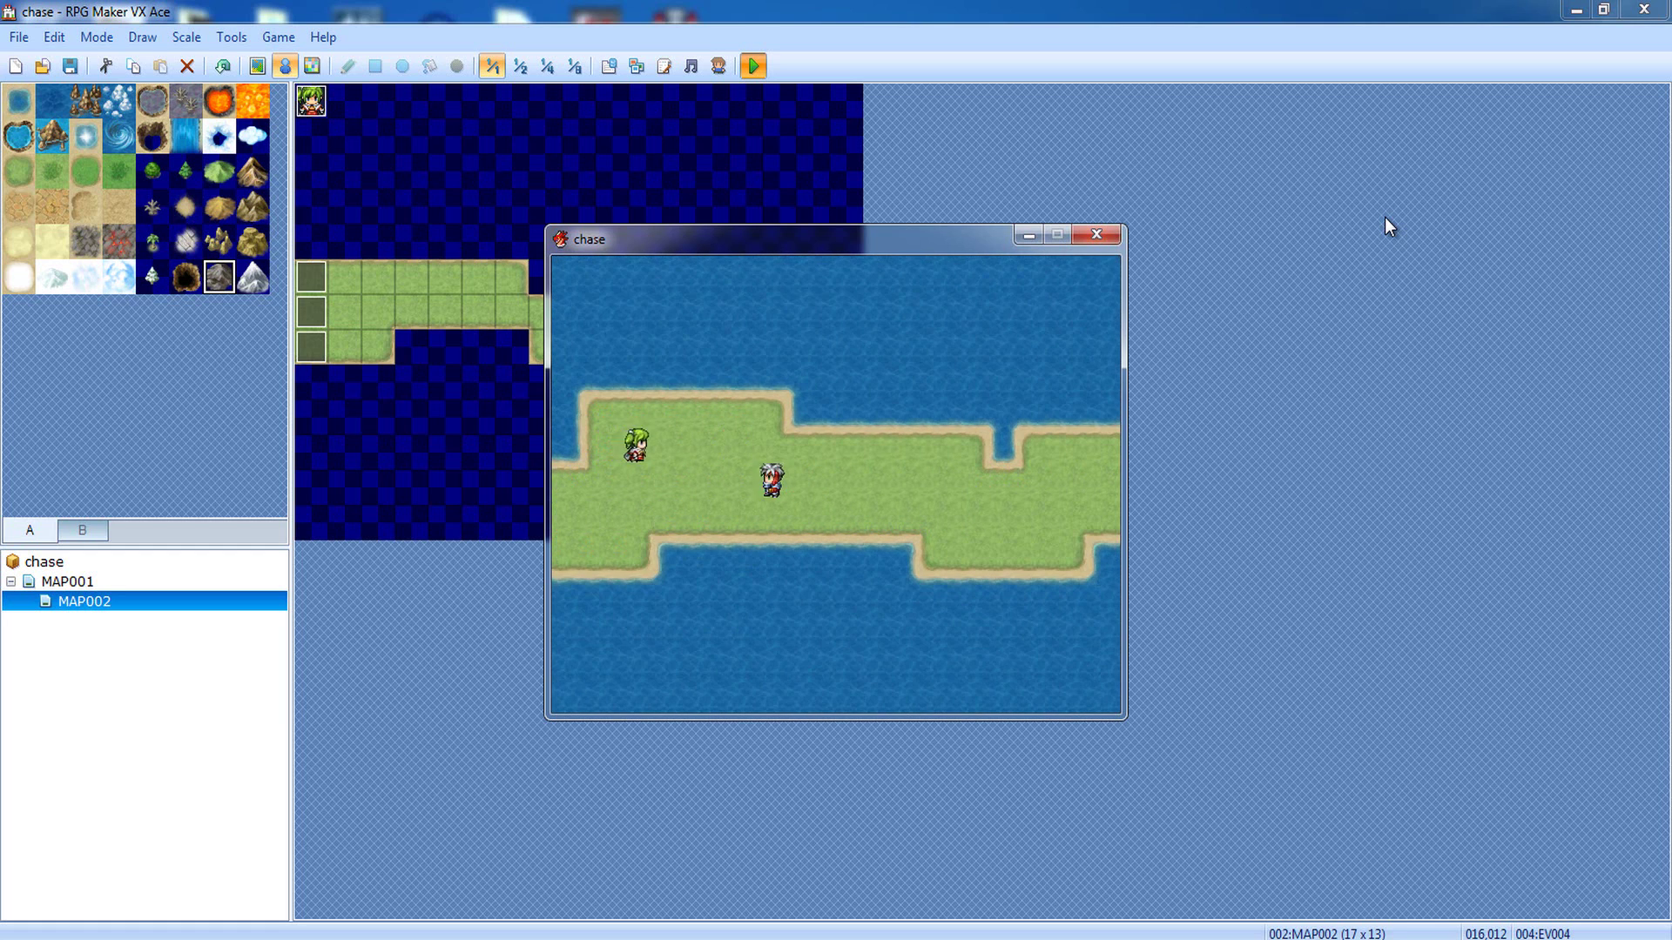
key(Left)
key(Left)
key(Left)
key(Down)
key(Left)
key(Up)
key(Up)
key(Right)
key(Right)
key(Right)
key(Down)
key(Down)
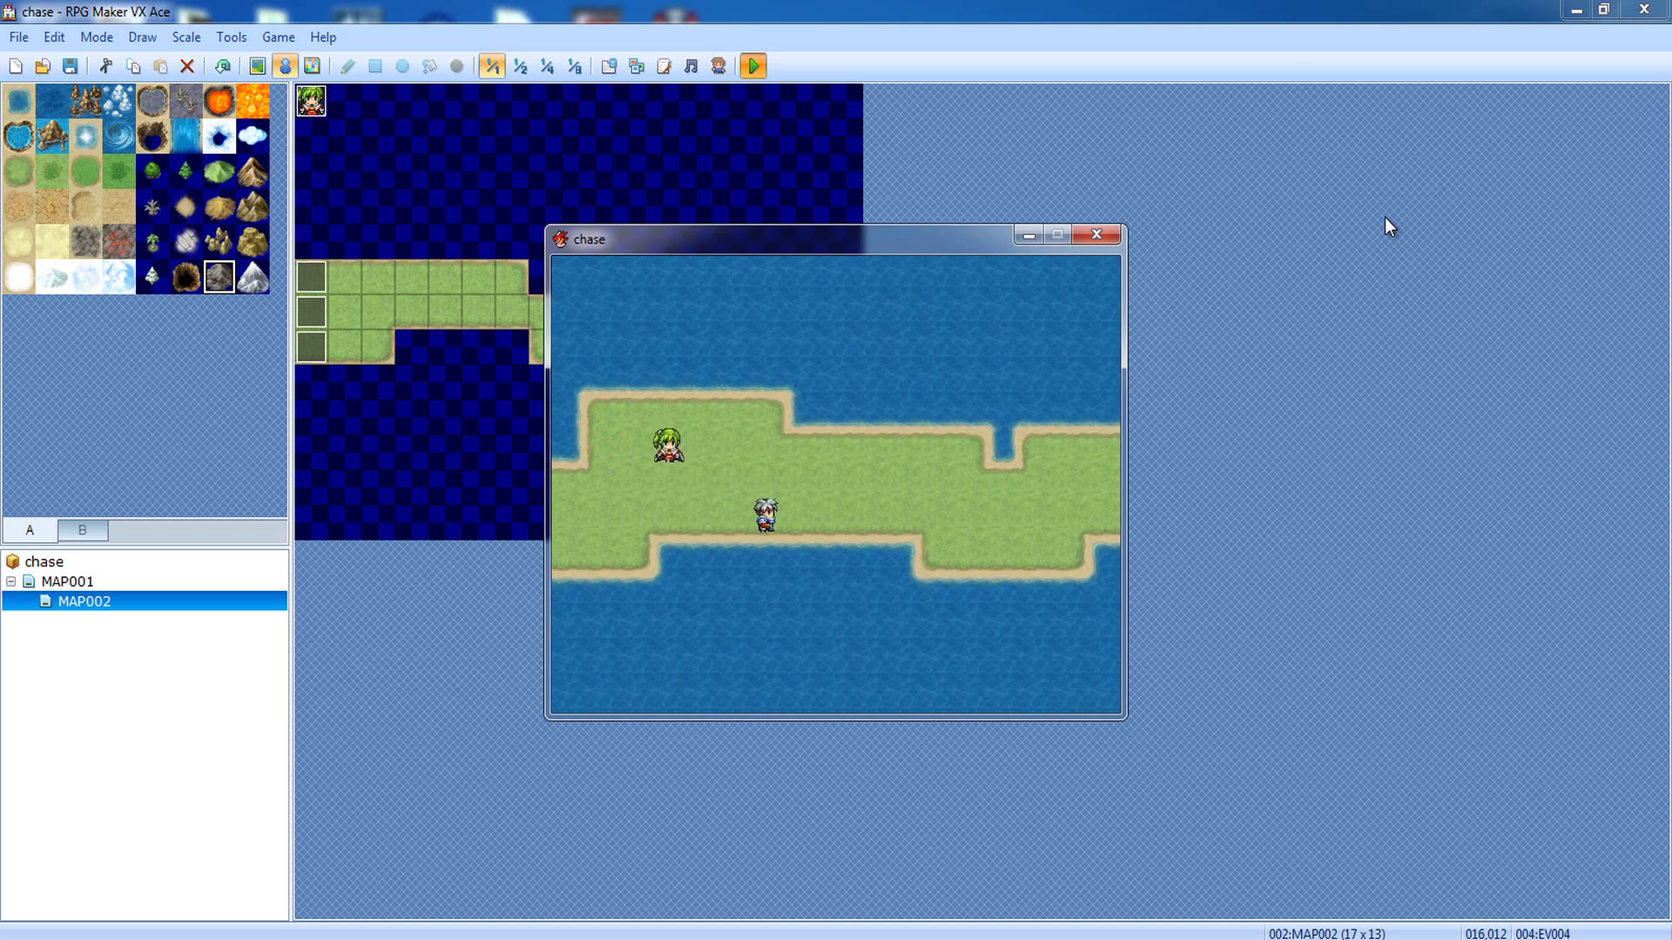
key(Right)
key(Right)
key(Right)
key(Up)
key(Left)
key(Left)
key(Left)
key(Up)
key(Left)
key(Left)
key(Down)
key(Right)
key(Right)
key(Right)
key(Down)
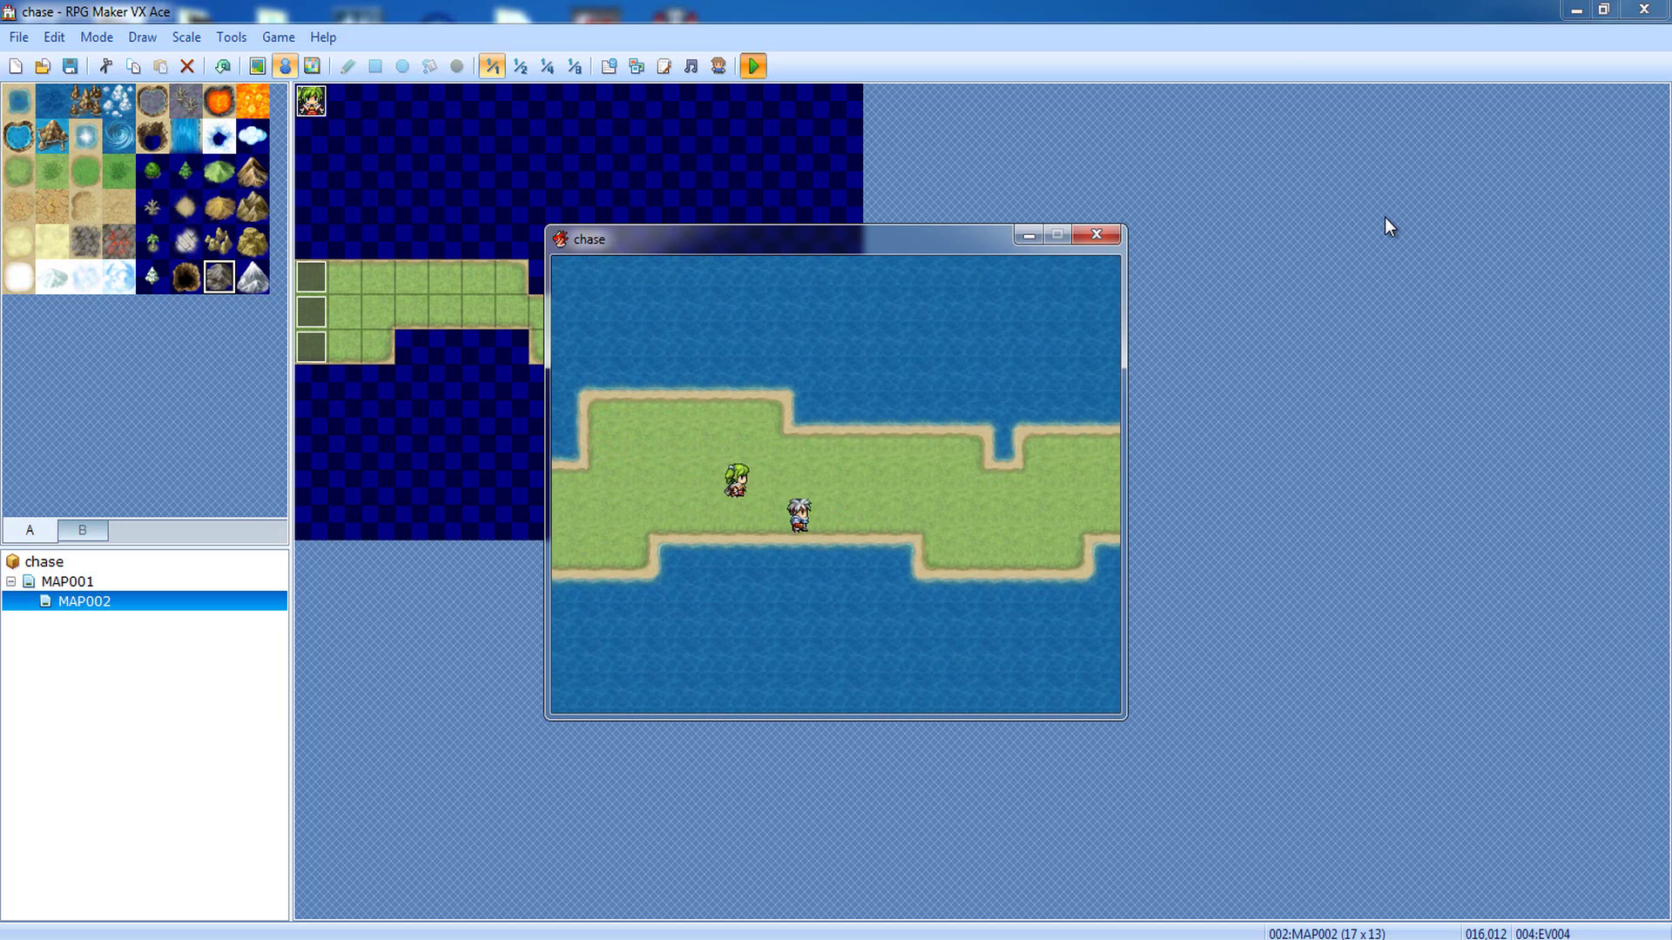
key(Right)
key(Right)
key(Up)
key(Left)
key(Up)
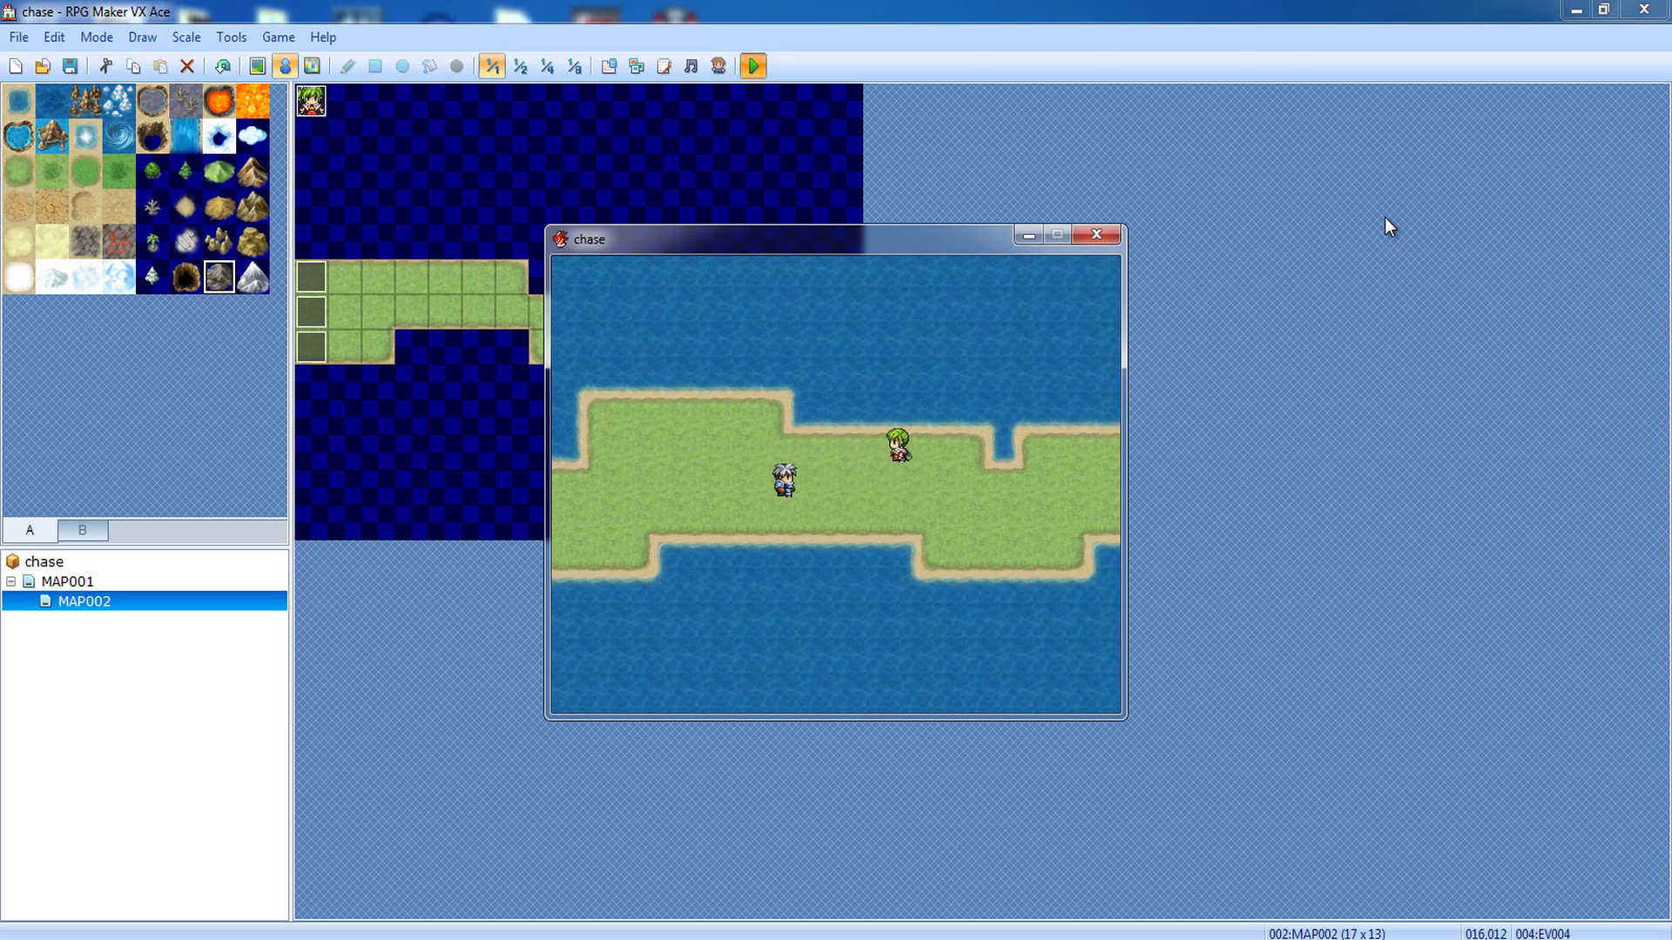
key(Right)
key(Right)
key(Right)
key(Right)
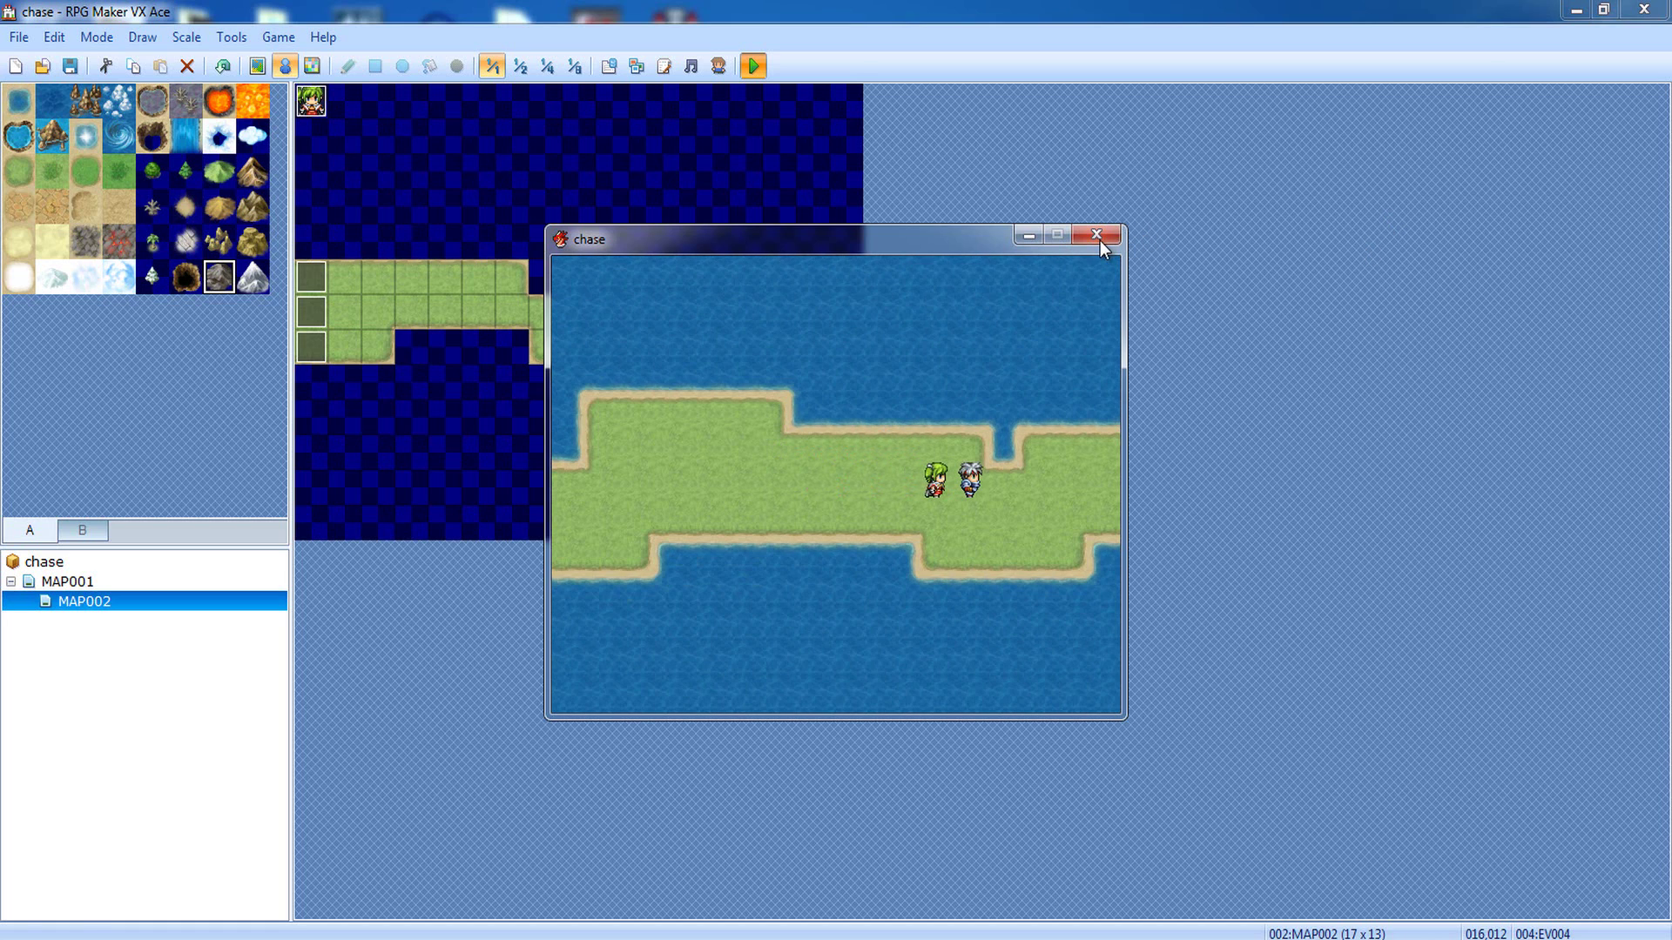